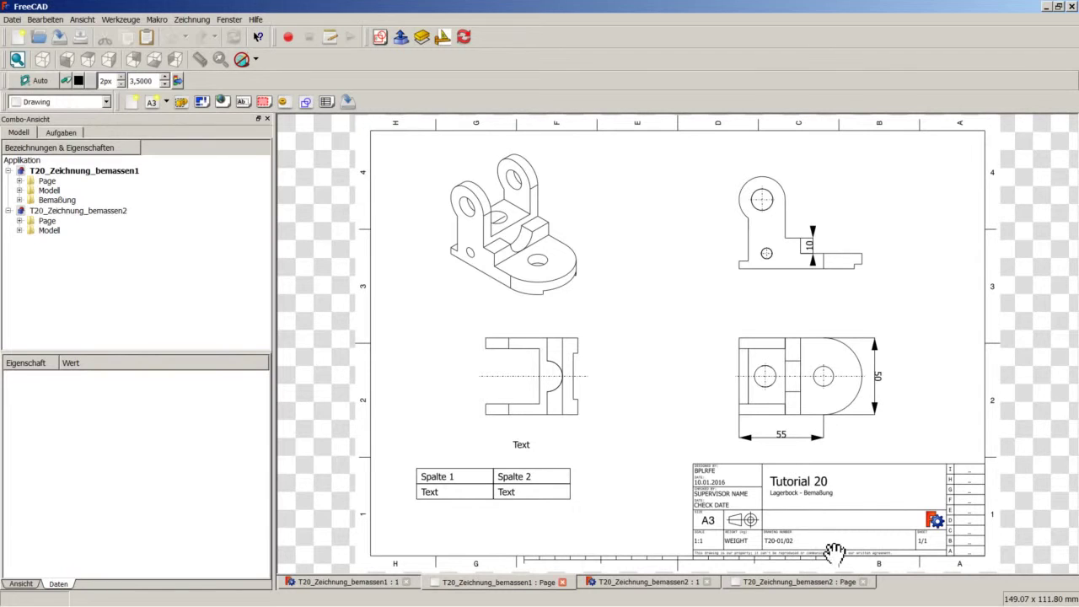
# Step: Show the T20_Zeichnung_bemassen2 page with the dimensioned Lagerbock views, then open the Hilfe menu
pyautogui.click(808, 583)
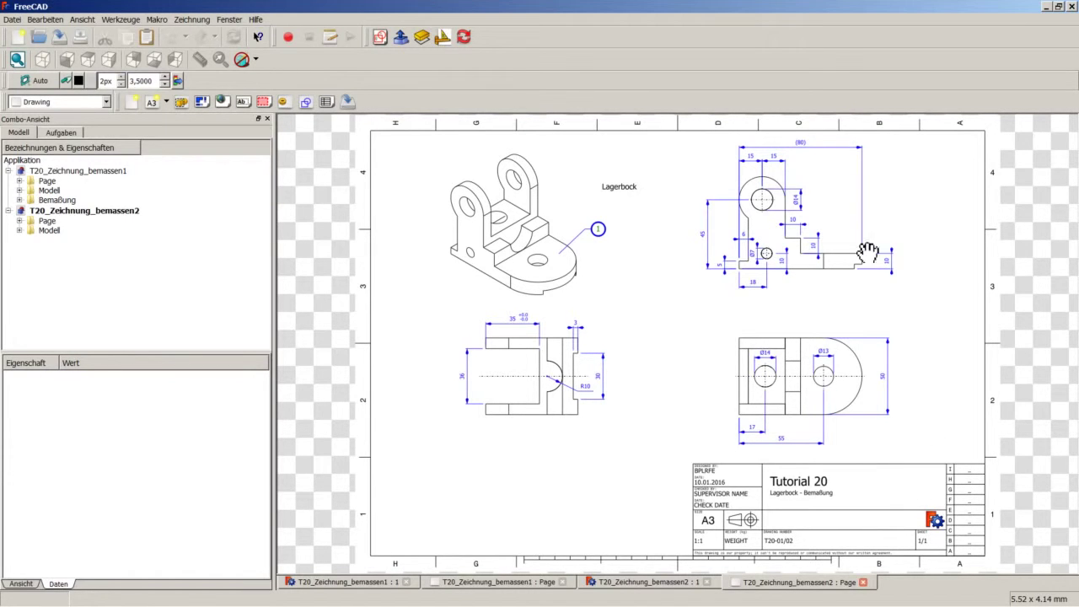
pyautogui.click(256, 19)
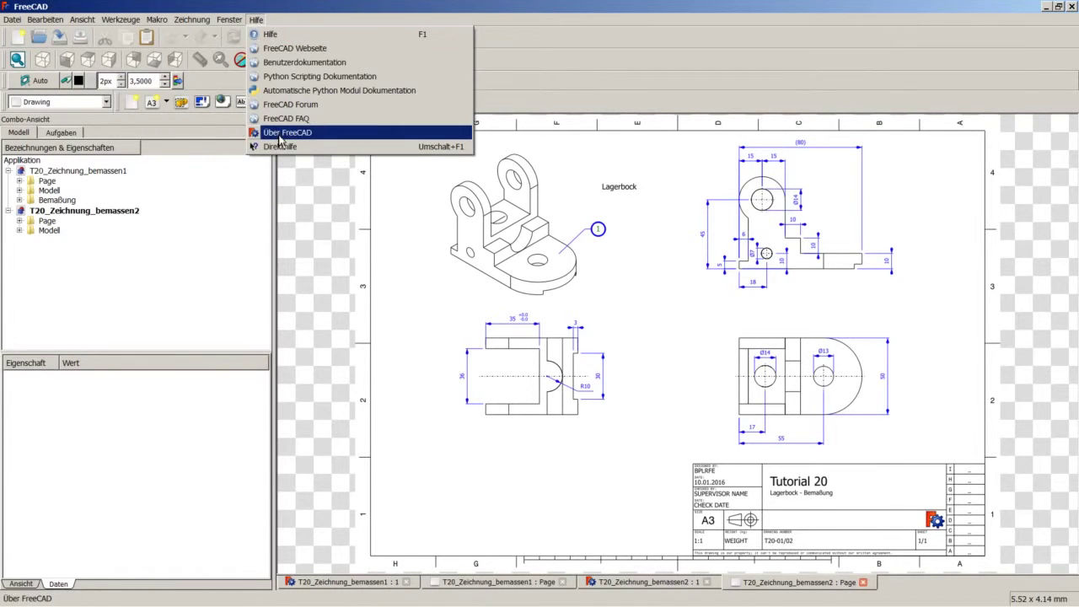
# Step: View the FreeCAD 0.16 version details under Hilfe > Über FreeCAD and dismiss them
pyautogui.click(280, 135)
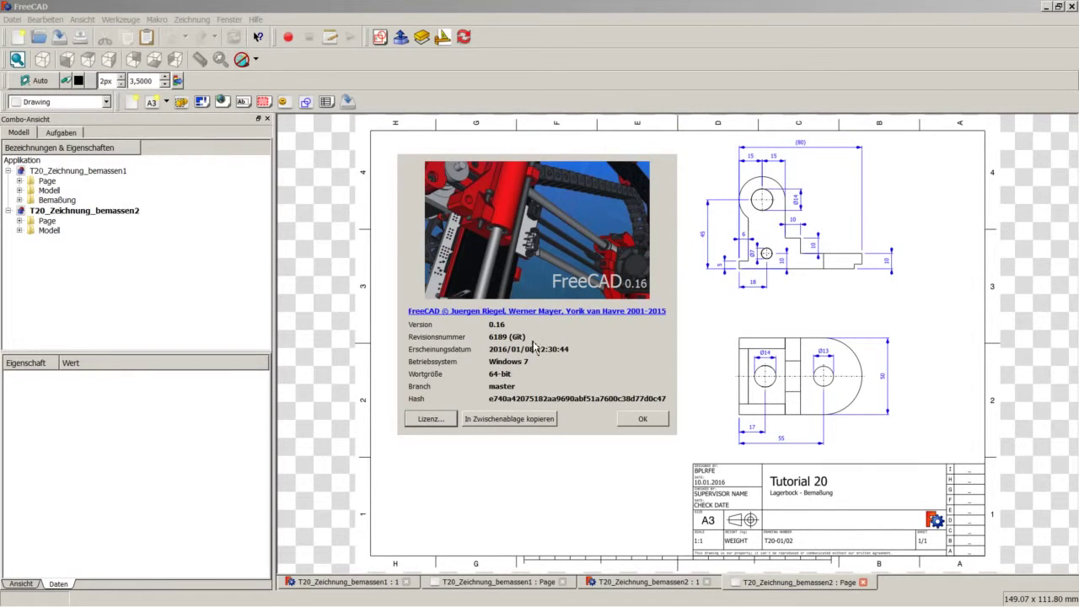
pyautogui.click(642, 421)
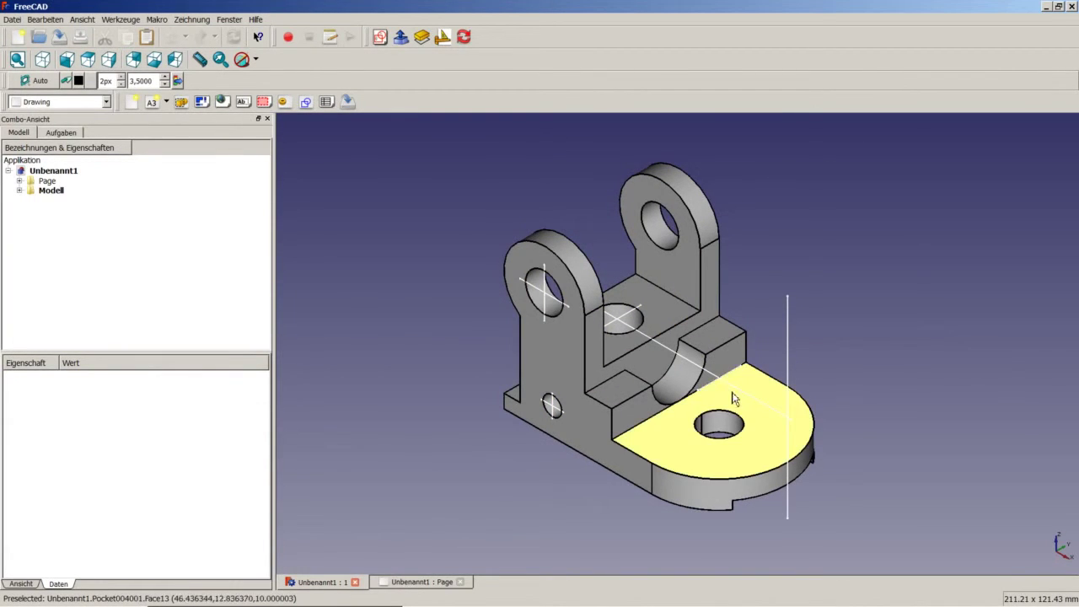
# Step: Switch to the Unbenannt1 drawing page and expand Page and Ansichten to list its seven views
pyautogui.click(412, 582)
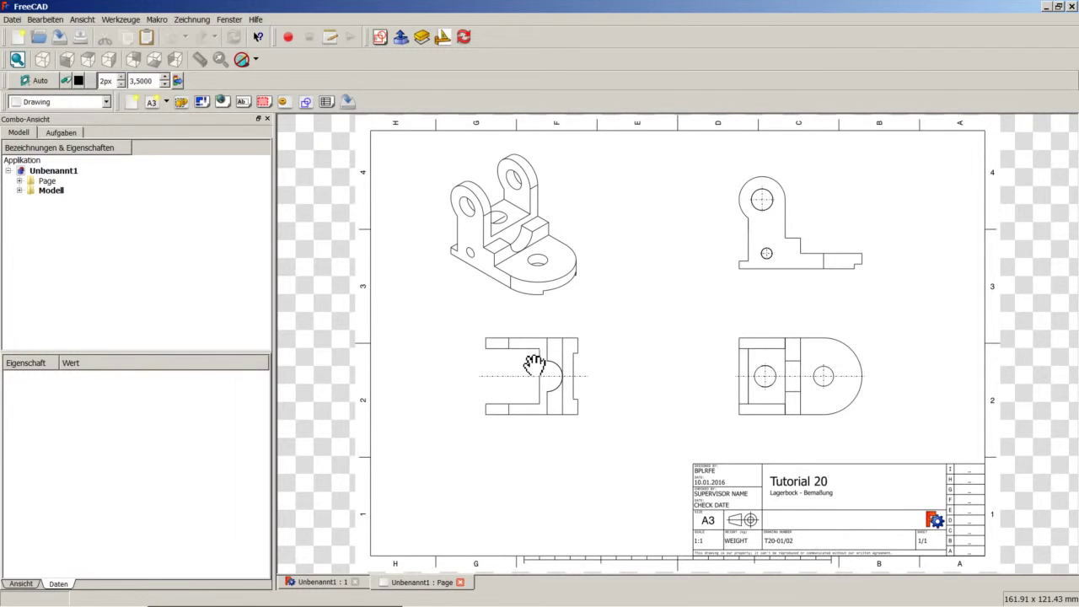
pyautogui.scroll(-1, 533, 364)
pyautogui.scroll(3, 526, 375)
pyautogui.scroll(2, 497, 390)
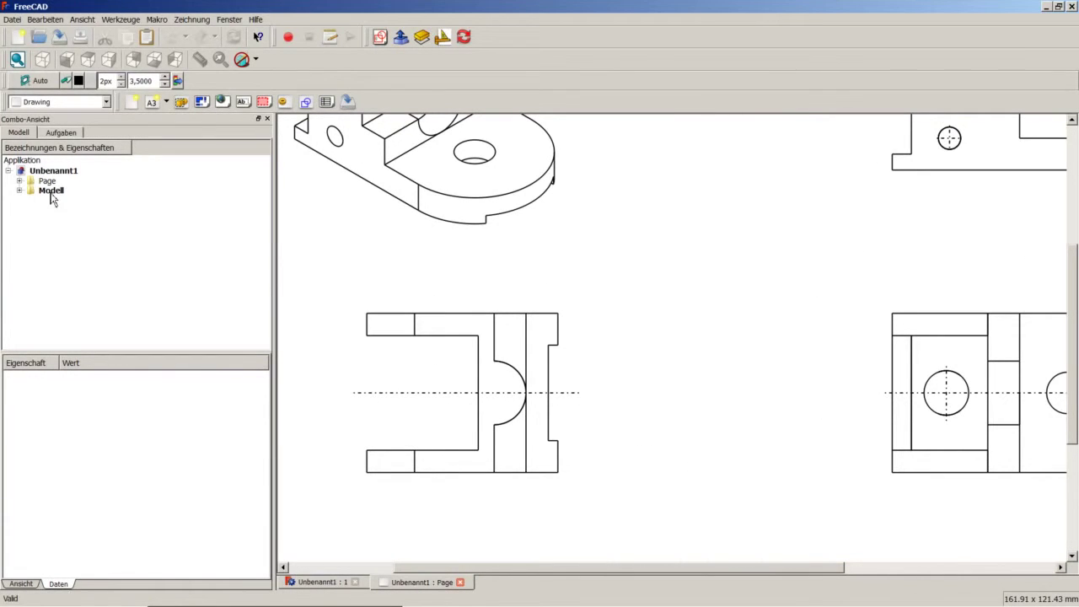
pyautogui.click(19, 180)
pyautogui.click(30, 191)
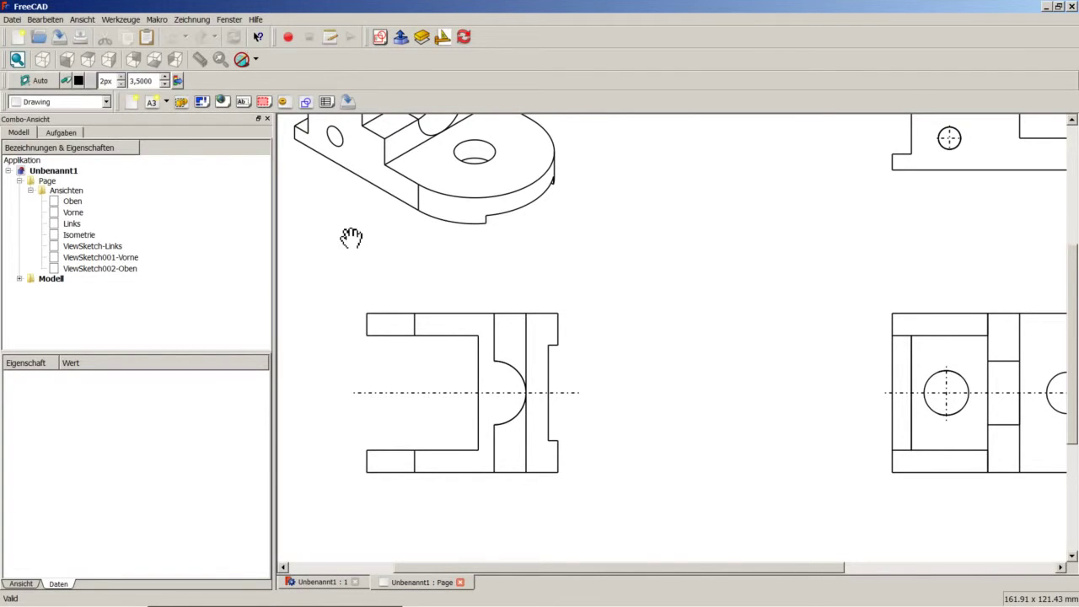
pyautogui.scroll(2, 349, 236)
pyautogui.scroll(-4, 351, 236)
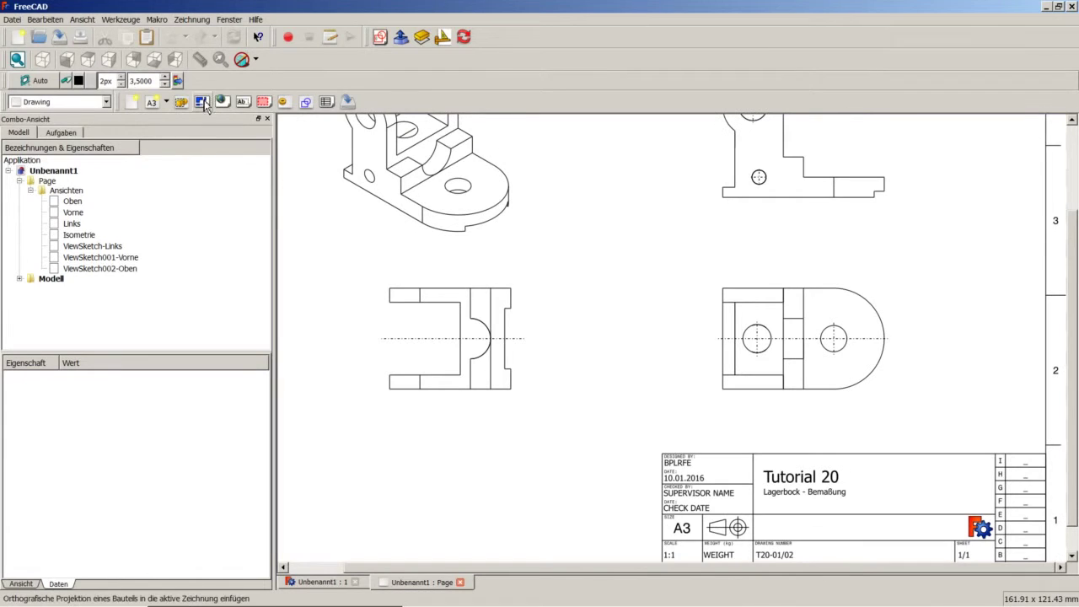
# Step: Open Bearbeiten > Einstellungen at the Draft category's Visuelle Einstellungen tab
pyautogui.click(45, 19)
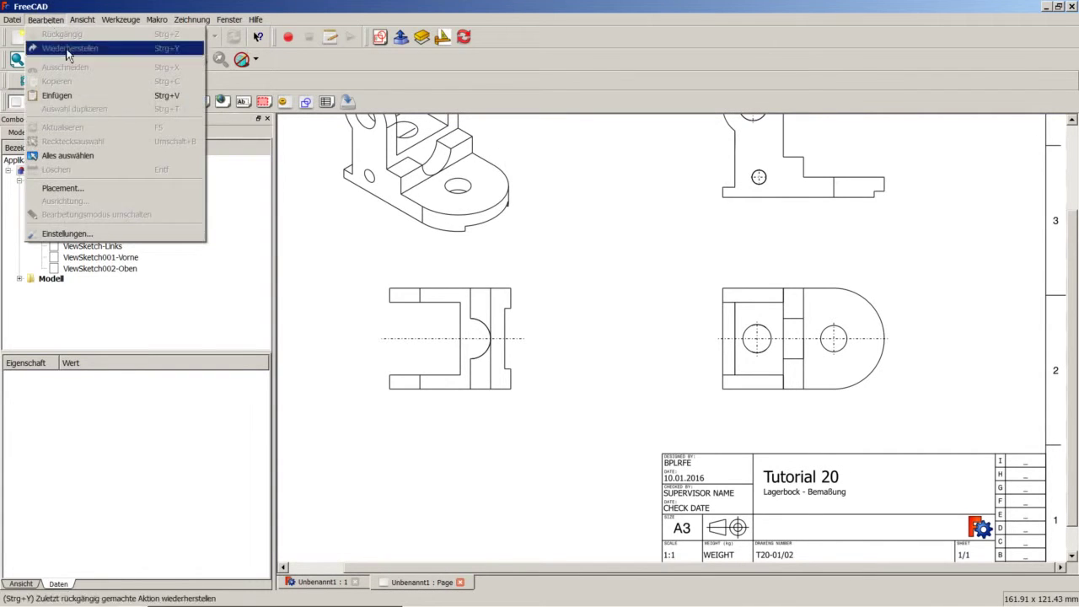
pyautogui.click(69, 237)
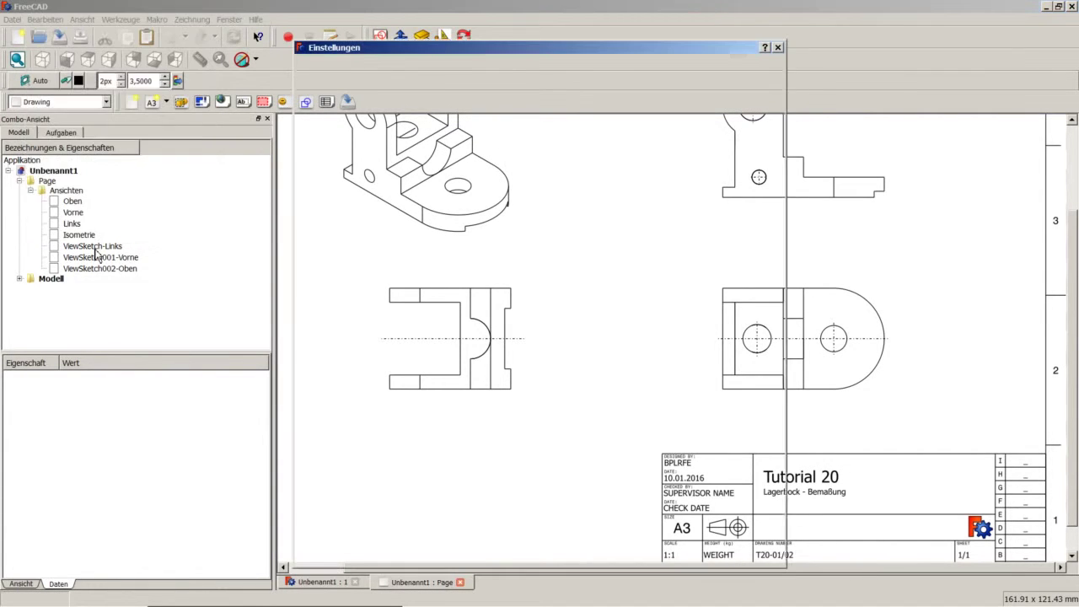
pyautogui.click(346, 468)
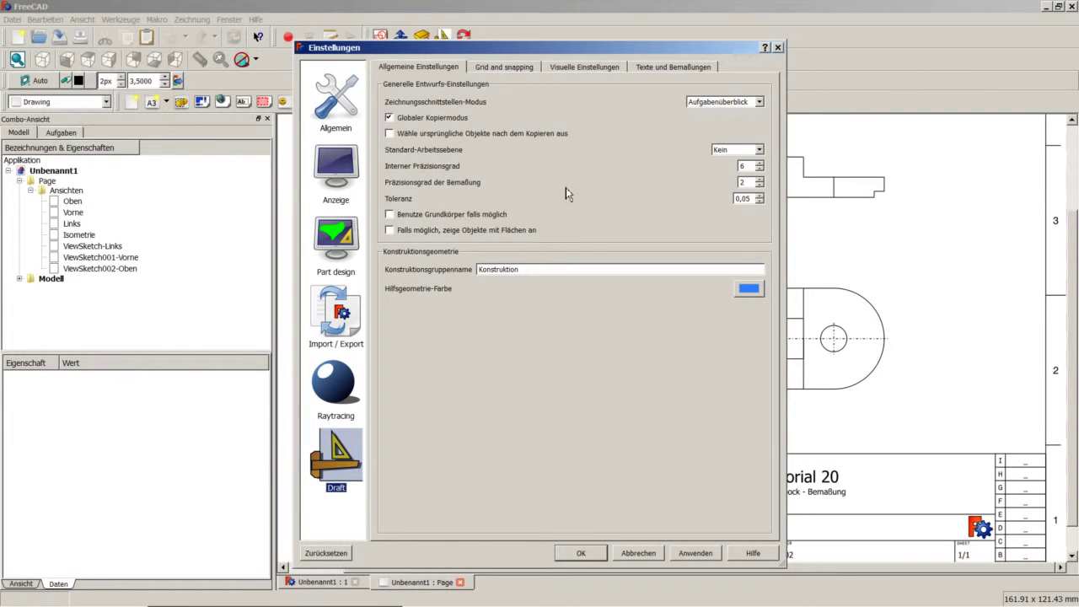
pyautogui.click(596, 68)
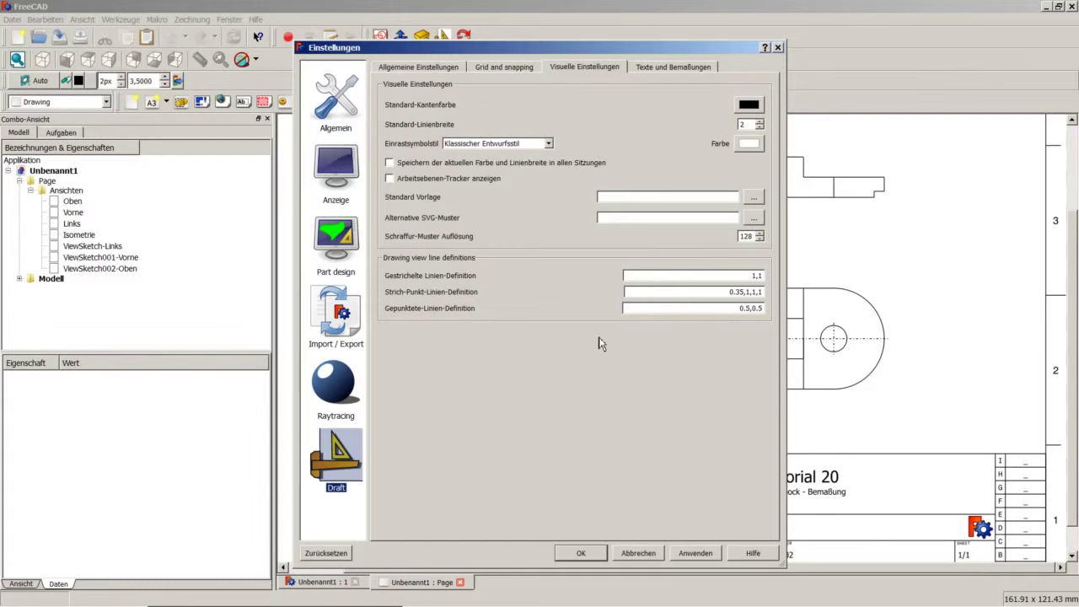
# Step: Edit the Gepunktete-Linien-Definition to 0.35,0.5, apply it, and close the preferences
pyautogui.click(748, 308)
pyautogui.write('3')
pyautogui.click(690, 553)
pyautogui.click(581, 553)
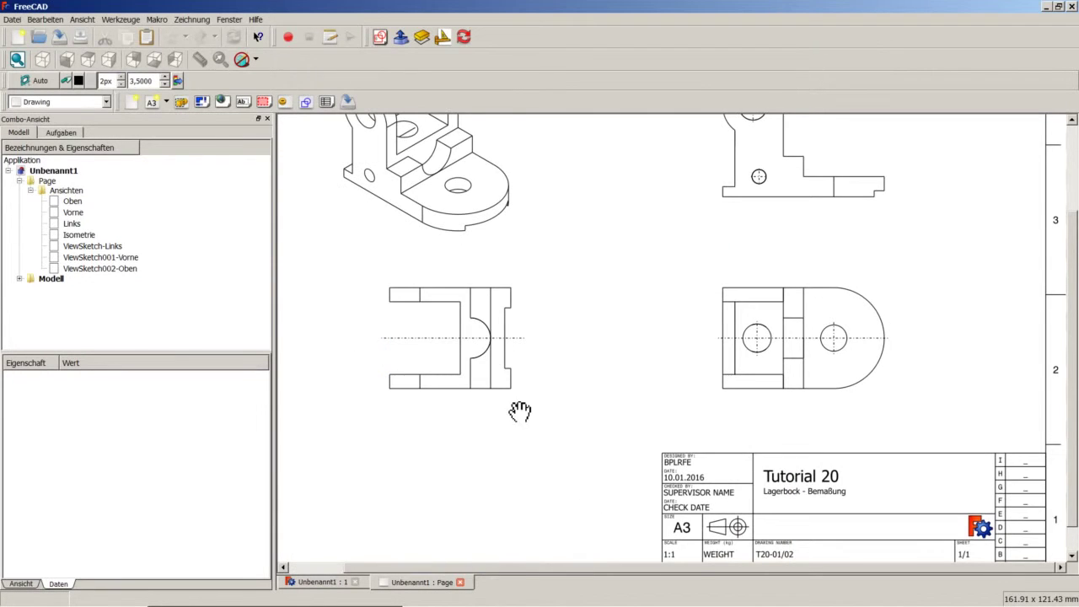
pyautogui.scroll(-2, 397, 337)
pyautogui.scroll(-1, 455, 354)
pyautogui.scroll(4, 513, 379)
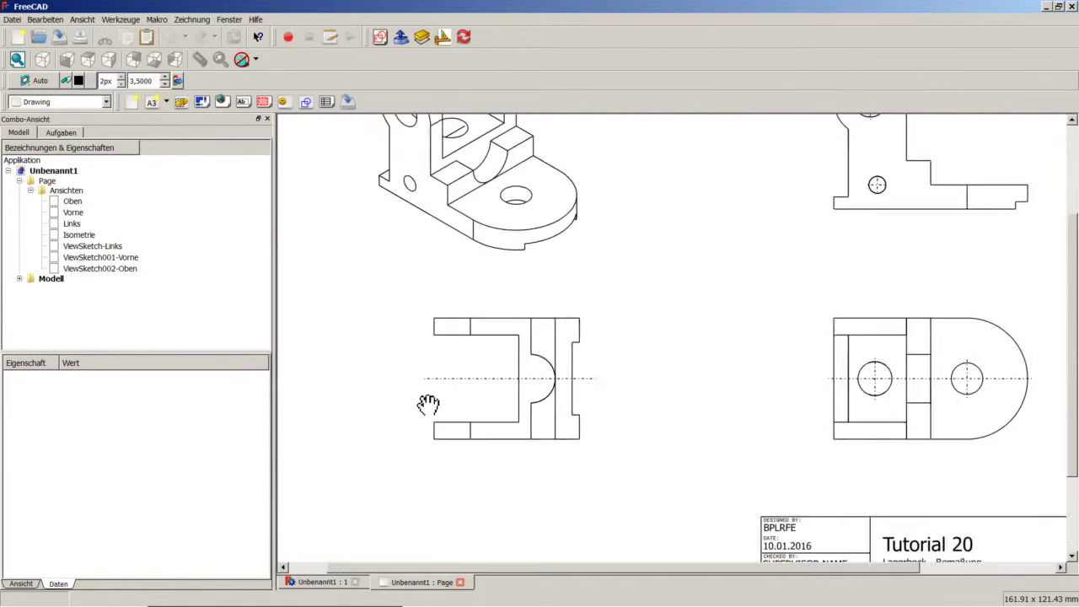
pyautogui.scroll(2, 428, 405)
pyautogui.scroll(2, 448, 393)
pyautogui.scroll(2, 463, 380)
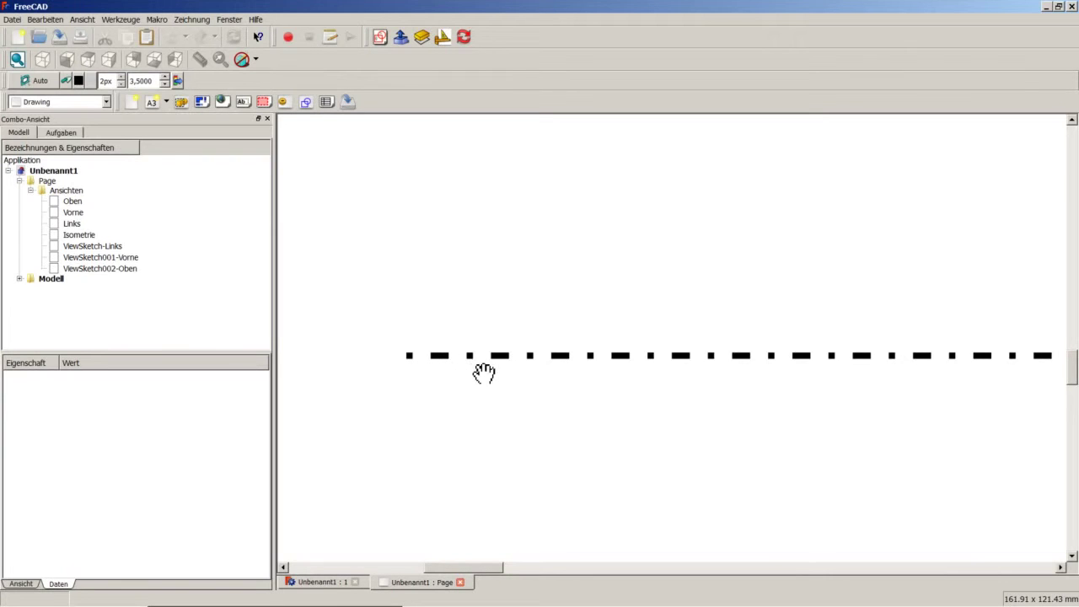
pyautogui.scroll(2, 634, 394)
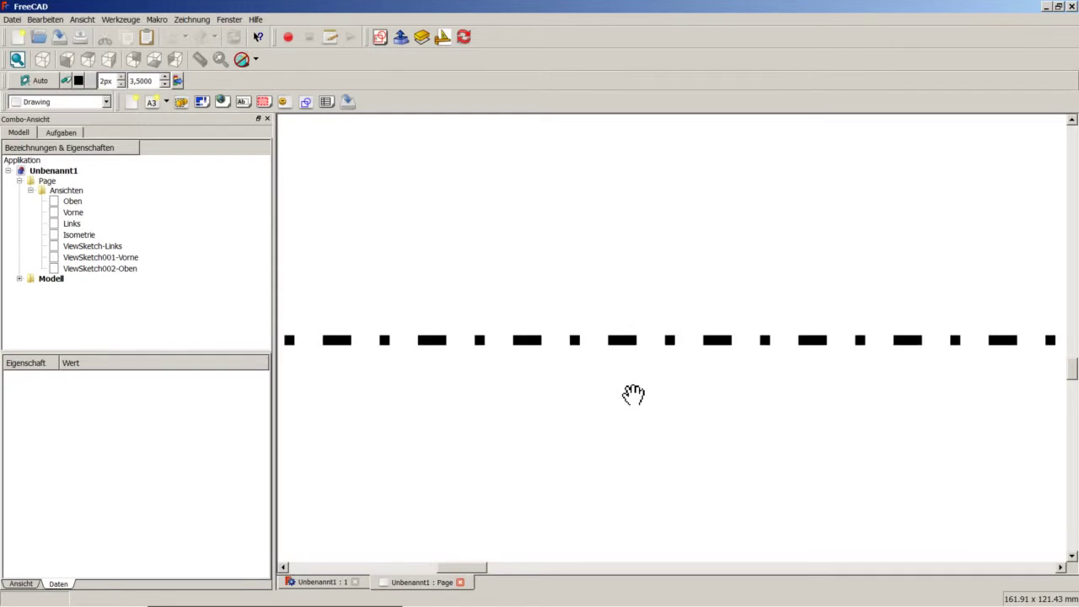
pyautogui.scroll(-2, 633, 393)
pyautogui.scroll(-2, 633, 394)
pyautogui.scroll(-2, 640, 394)
pyautogui.scroll(-2, 674, 395)
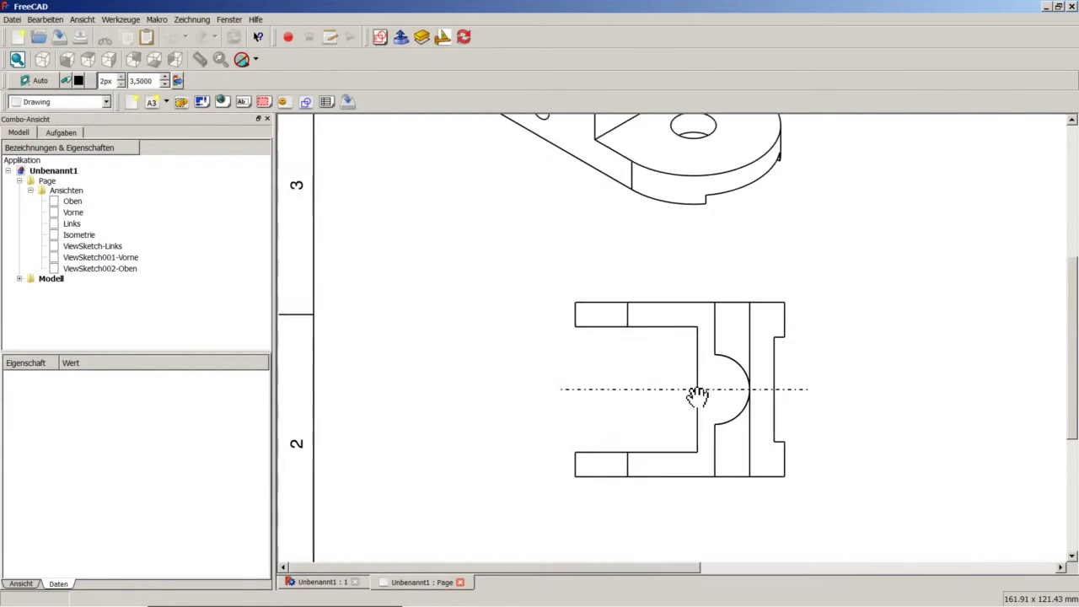
pyautogui.scroll(-2, 698, 397)
pyautogui.scroll(-1, 710, 395)
pyautogui.scroll(1, 699, 397)
pyautogui.scroll(1, 701, 399)
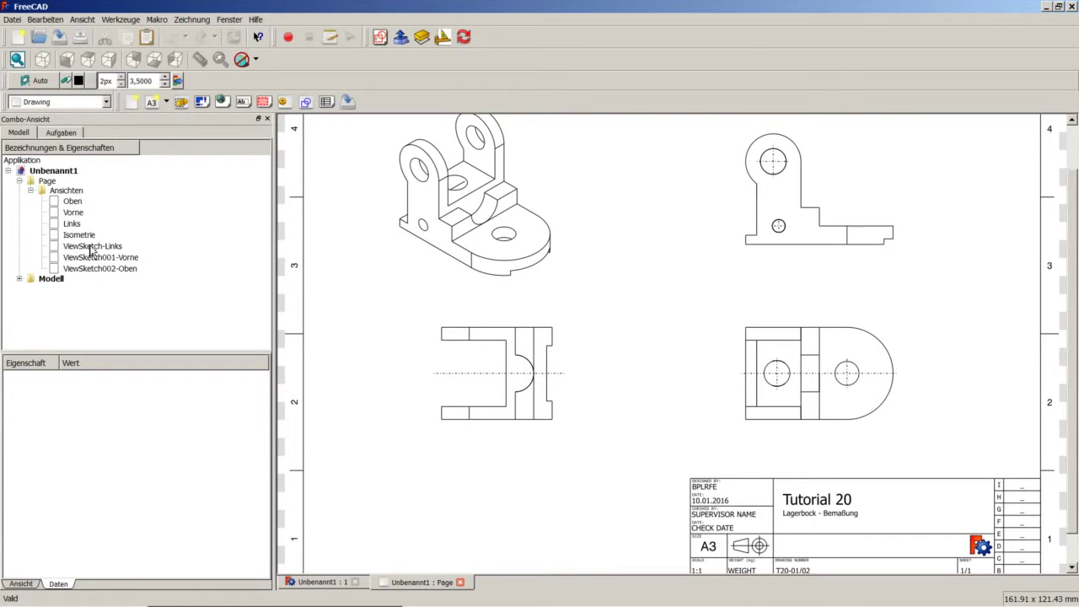
# Step: Inspect ViewSketch-Links' Dashdot 0.35 line style, collapse the tree, and fit the whole A3 sheet
pyautogui.click(91, 247)
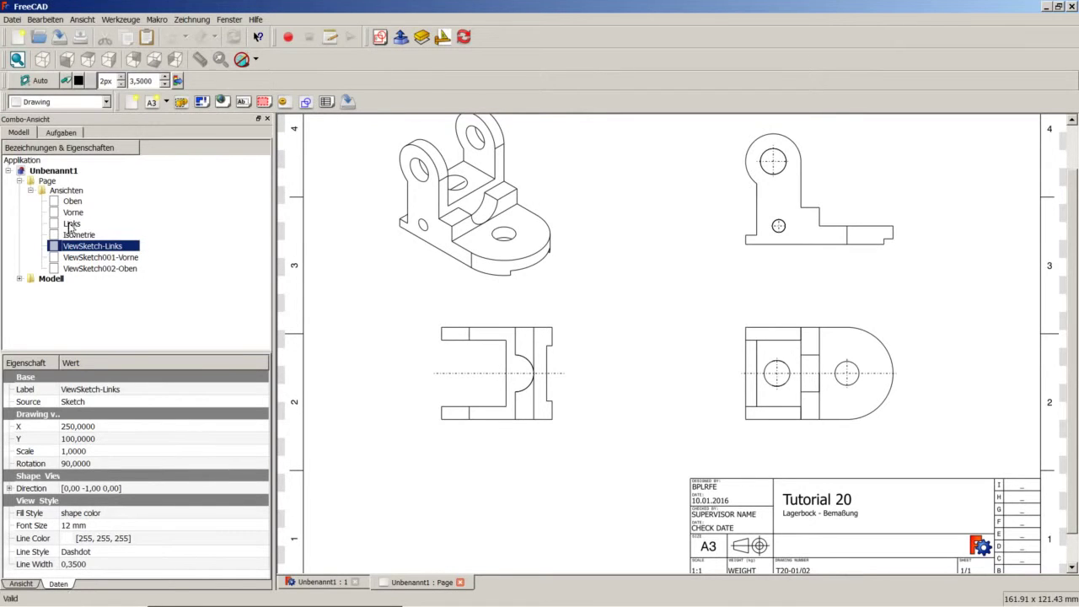
pyautogui.click(31, 191)
pyautogui.click(19, 181)
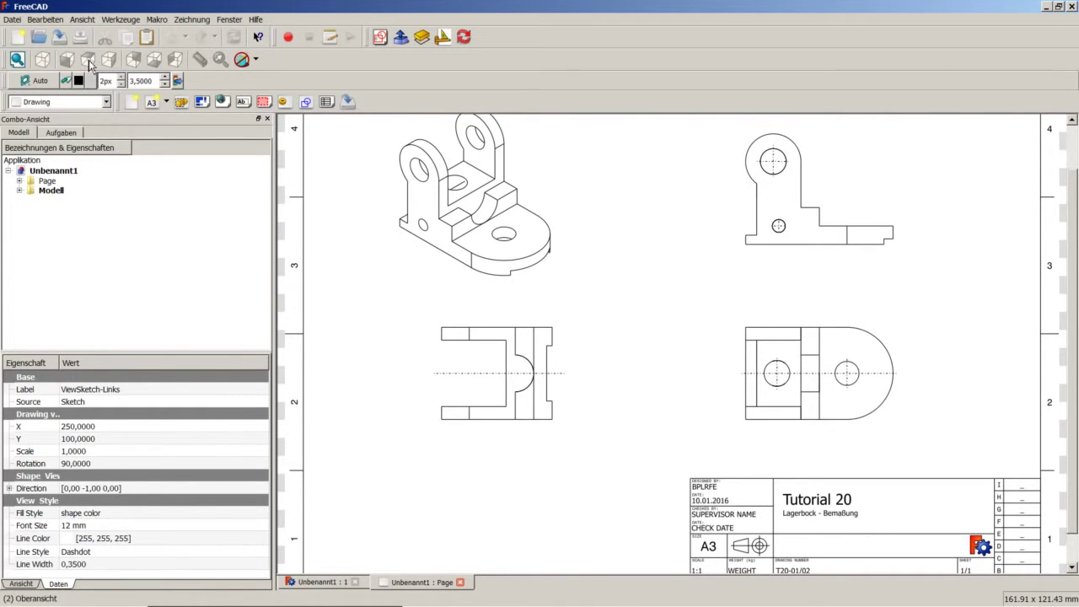
pyautogui.click(17, 59)
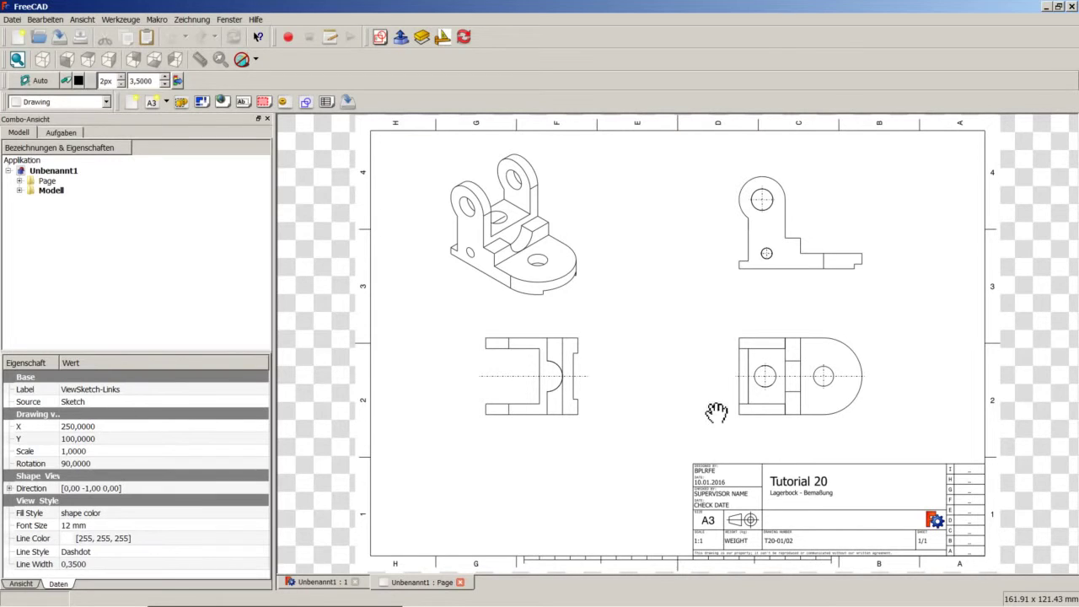
# Step: Add an Annotation to the page with its Text set to three lines: Text, Text2, Text3
pyautogui.click(243, 102)
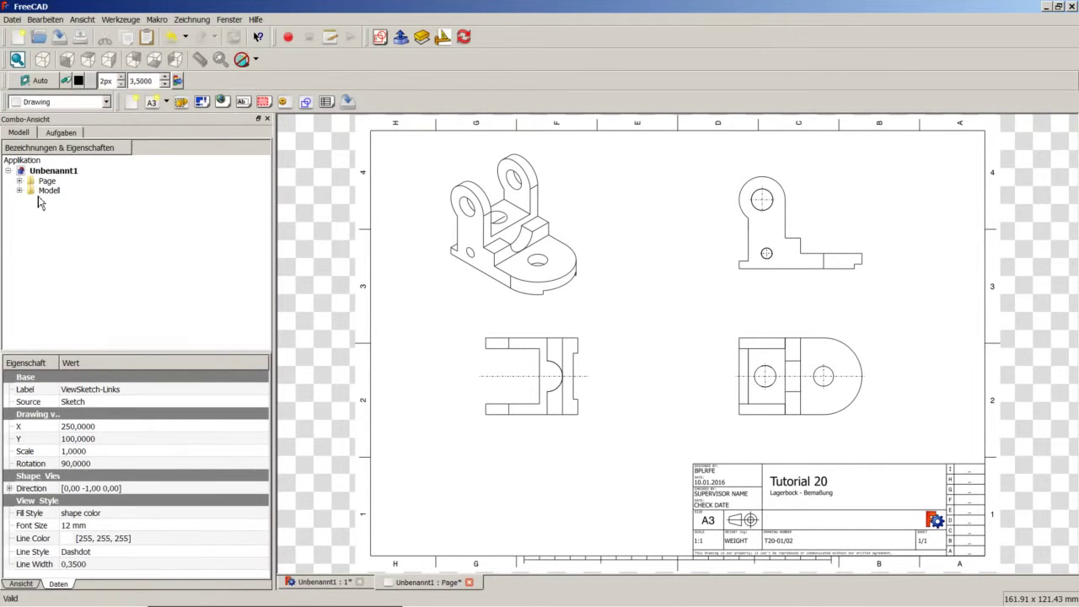
pyautogui.click(18, 180)
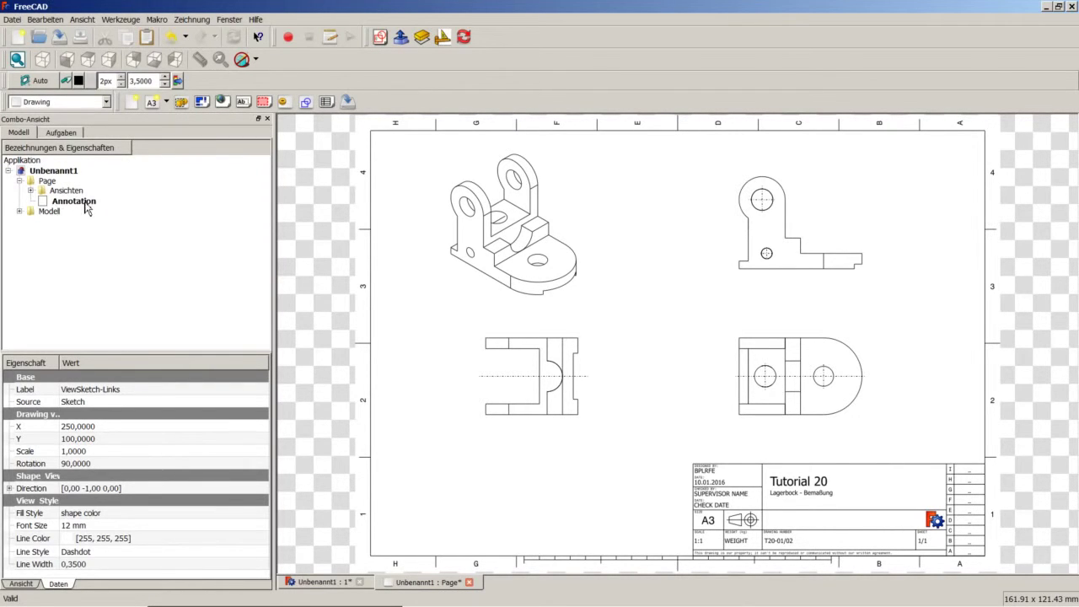
pyautogui.click(86, 204)
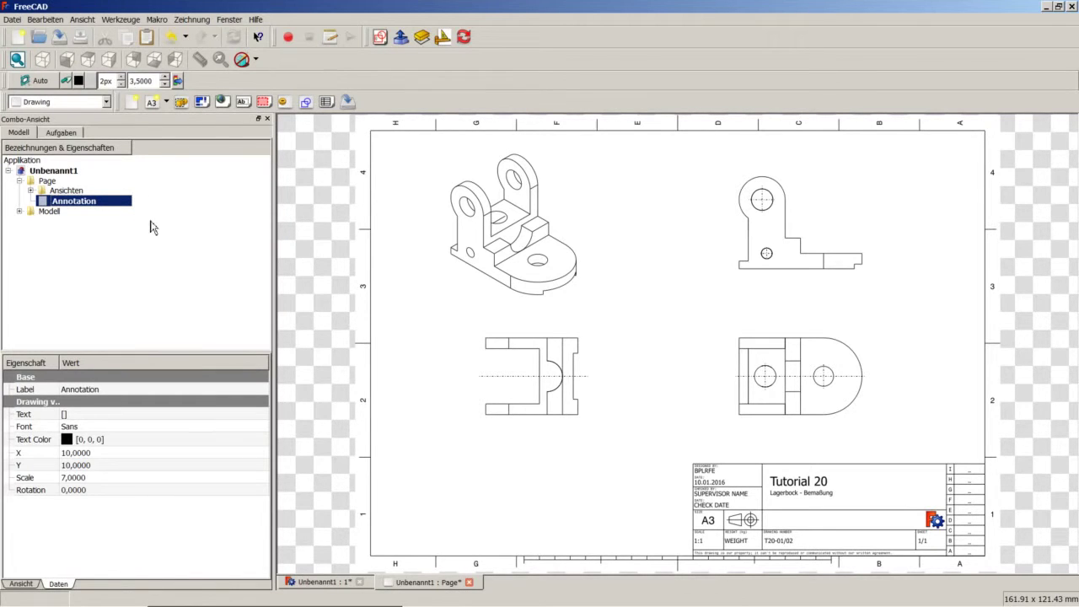
pyautogui.click(76, 414)
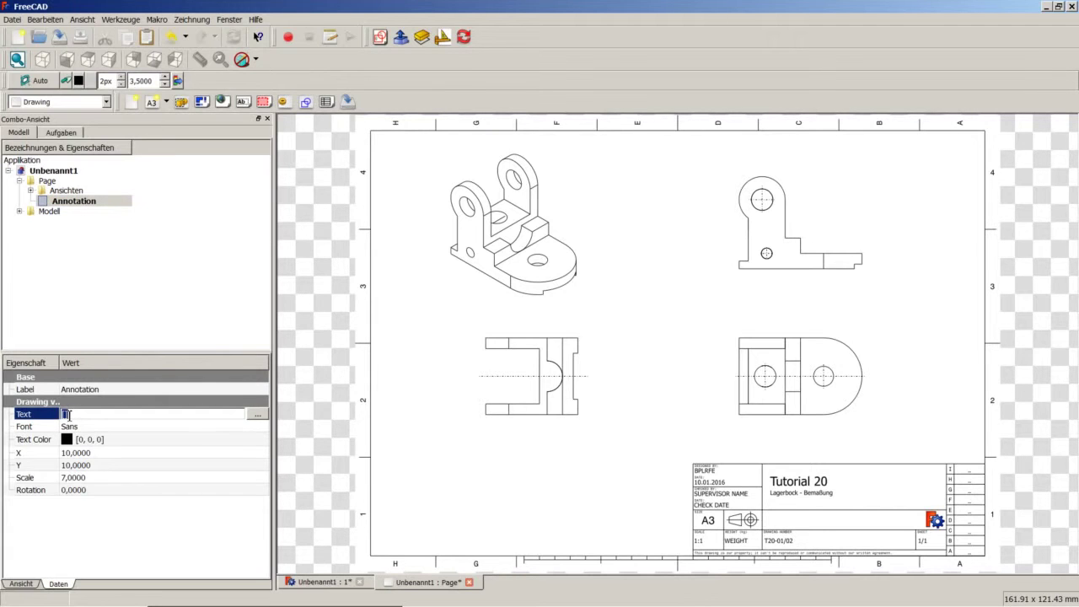
pyautogui.click(258, 414)
pyautogui.write('Text')
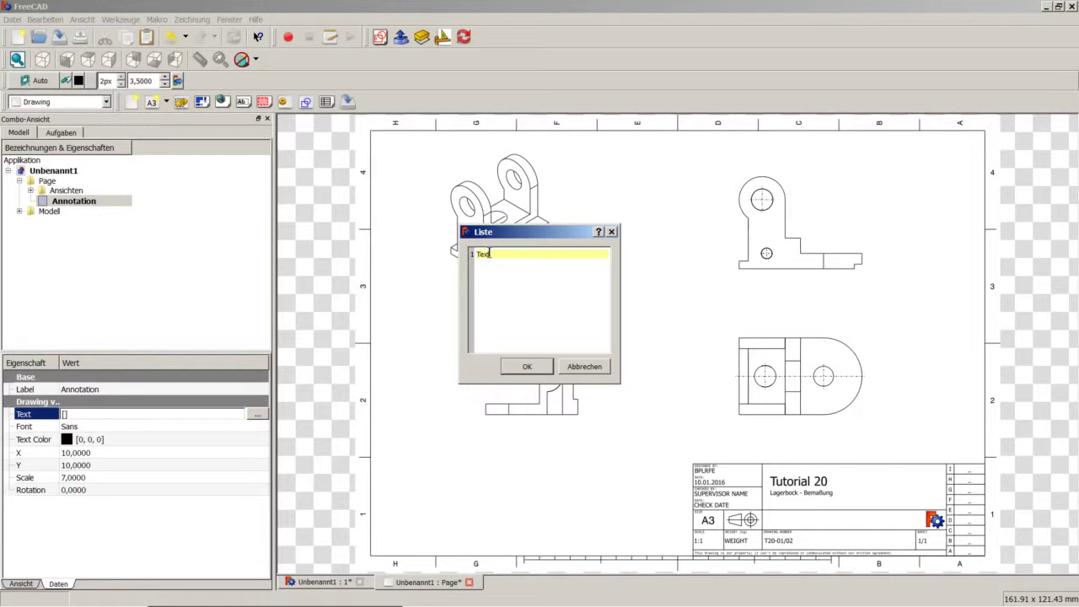
pyautogui.press('Return')
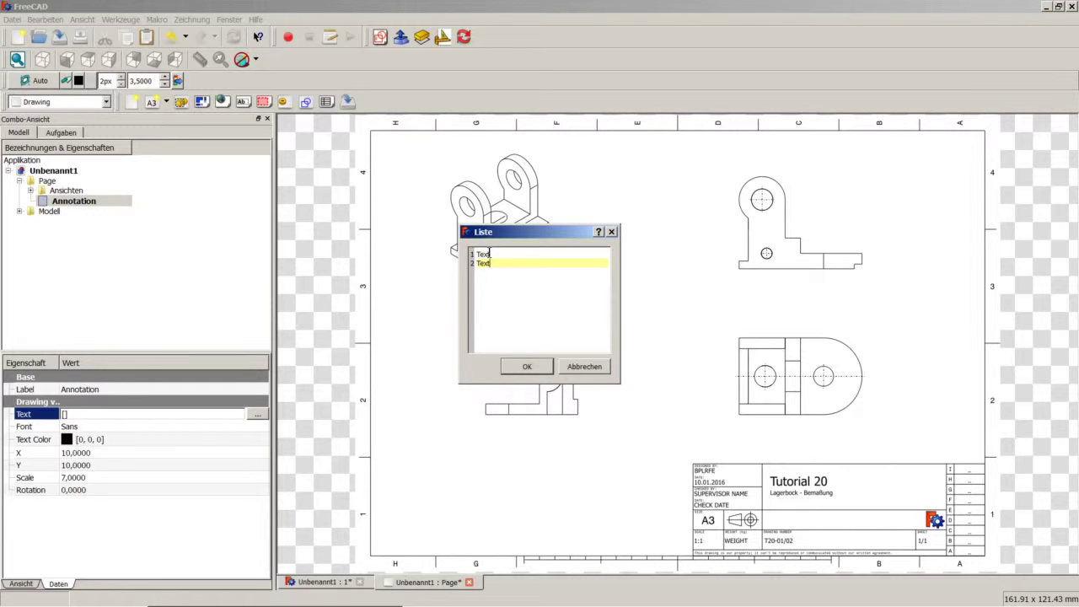
pyautogui.write('2')
pyautogui.press('Return')
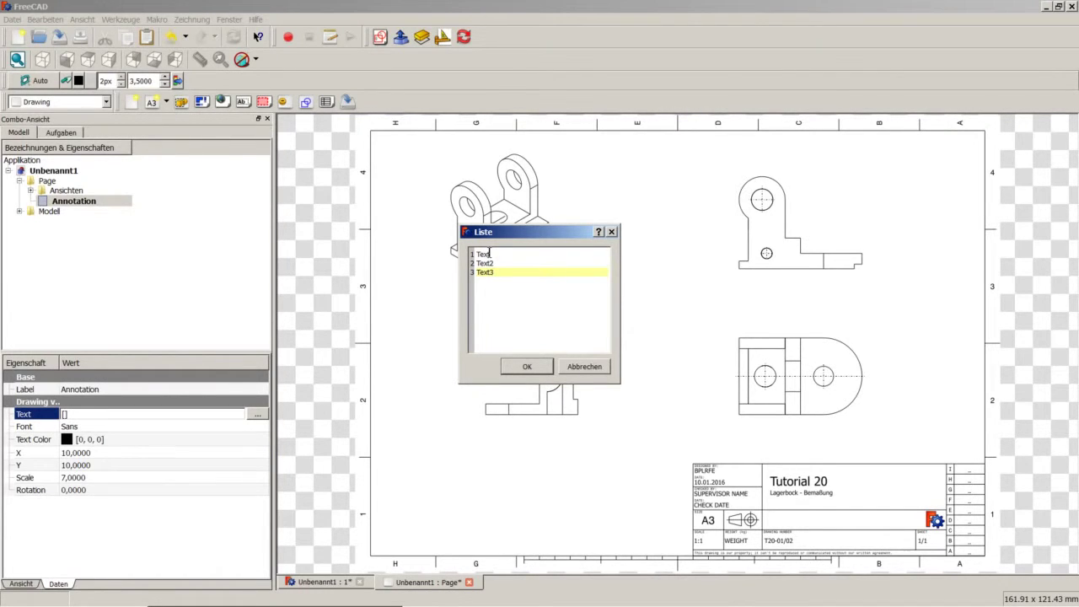
pyautogui.click(540, 369)
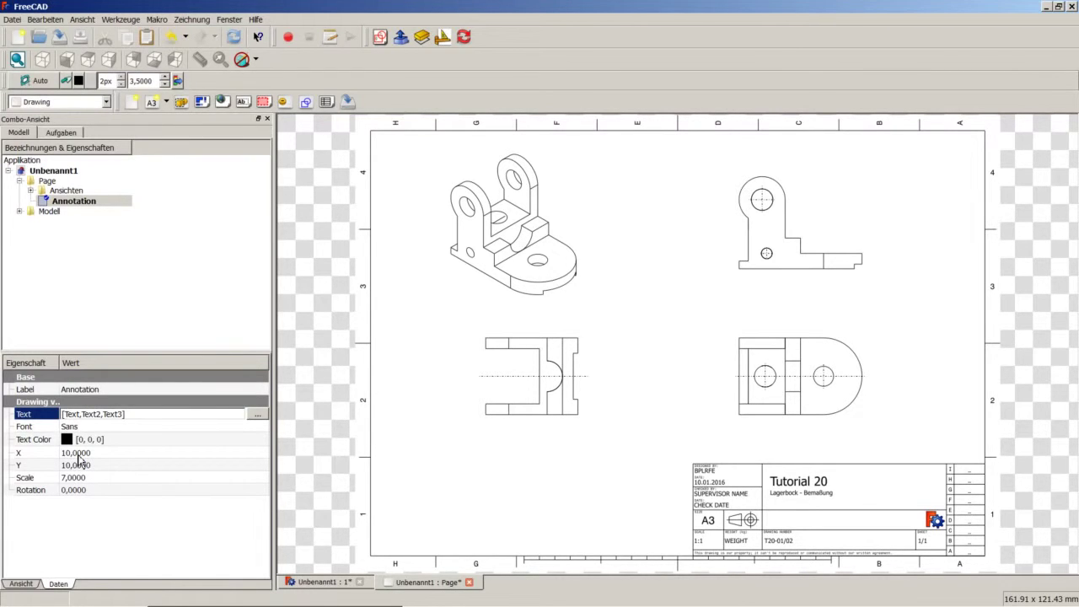
# Step: Set the annotation's position to X 40 and Y 250
pyautogui.click(79, 456)
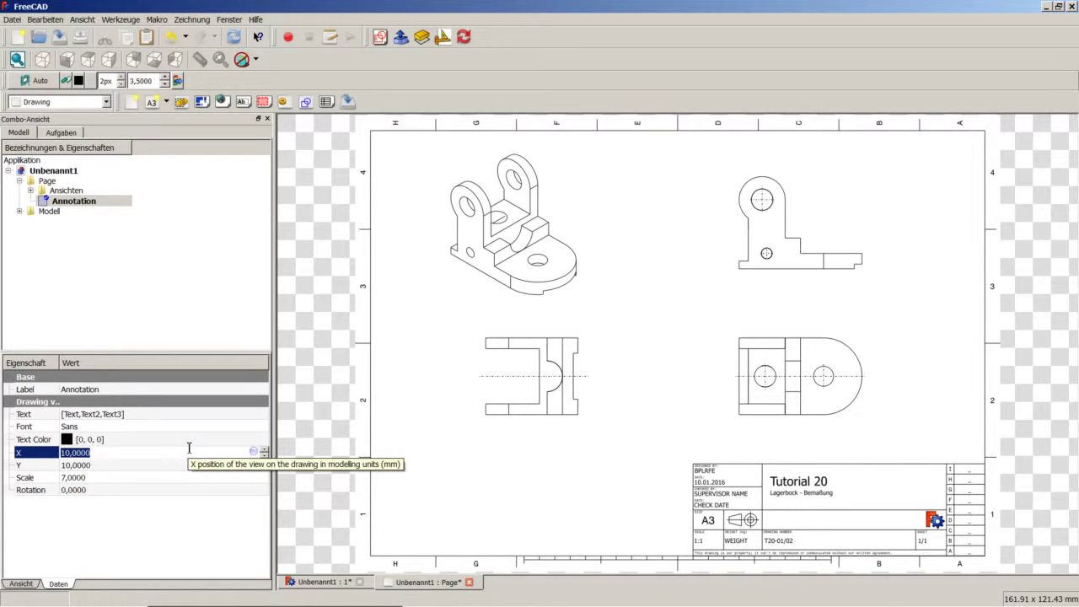
pyautogui.write('40')
pyautogui.press('Tab')
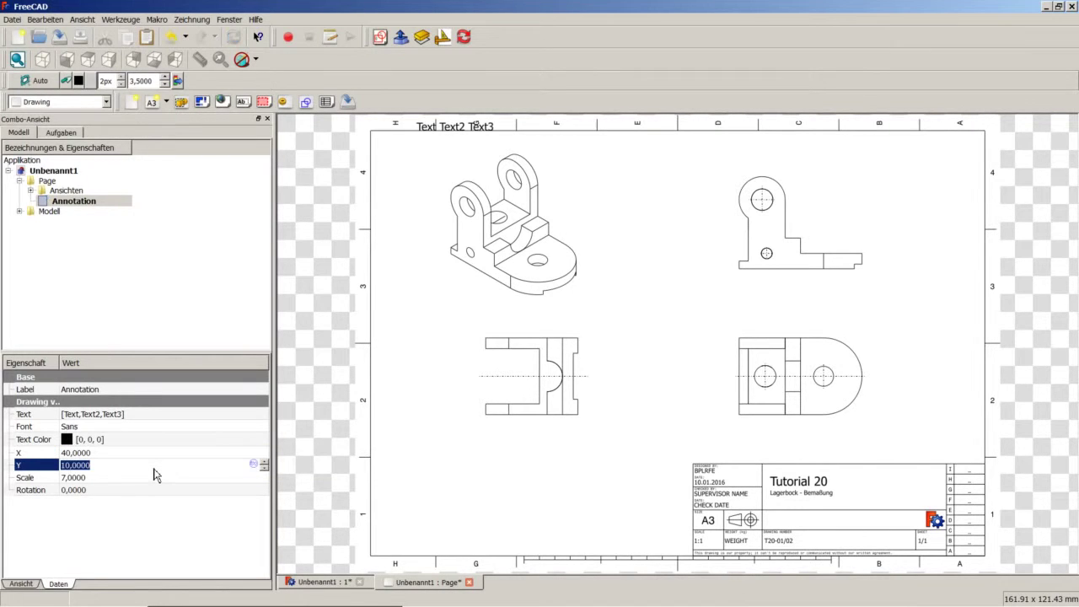
pyautogui.write('250')
pyautogui.click(155, 453)
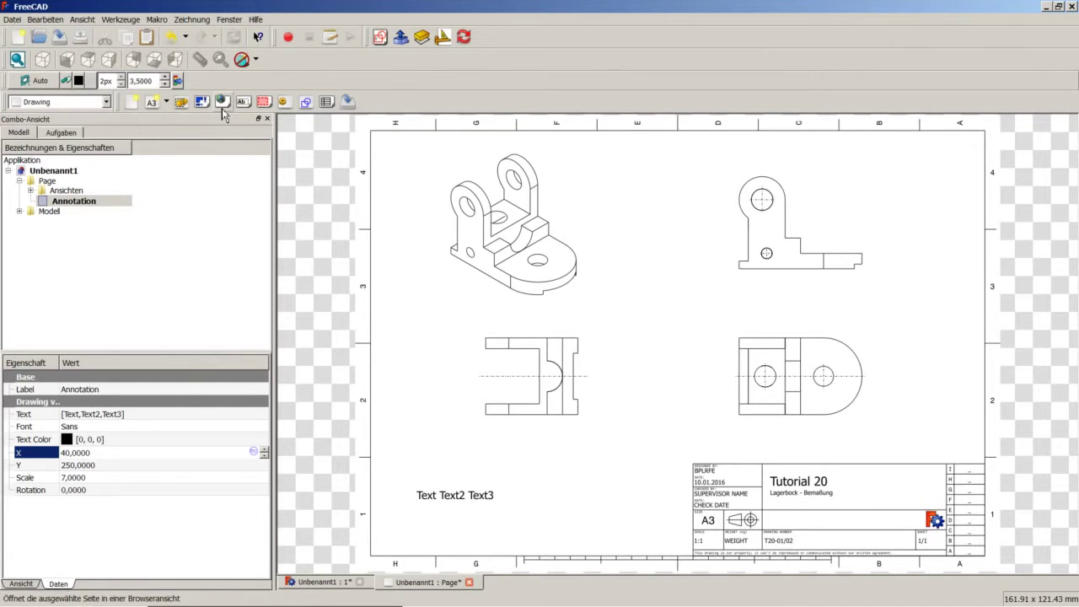
# Step: Dismiss the 'Falsche Auswahl' warning, select Page, and open it in a browser view
pyautogui.click(221, 105)
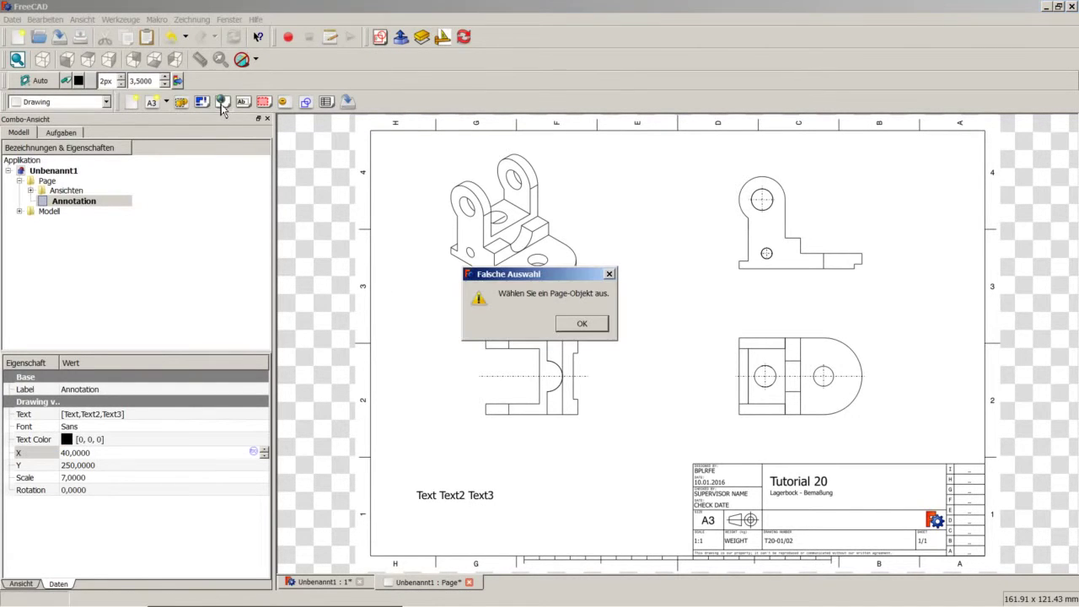
pyautogui.click(578, 328)
pyautogui.click(50, 182)
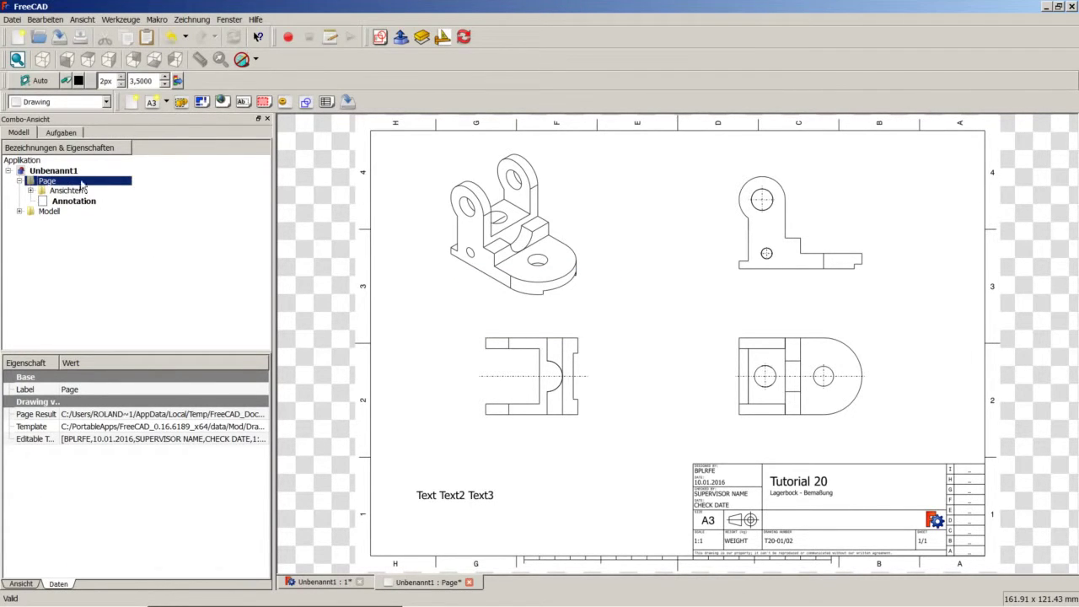
pyautogui.click(222, 101)
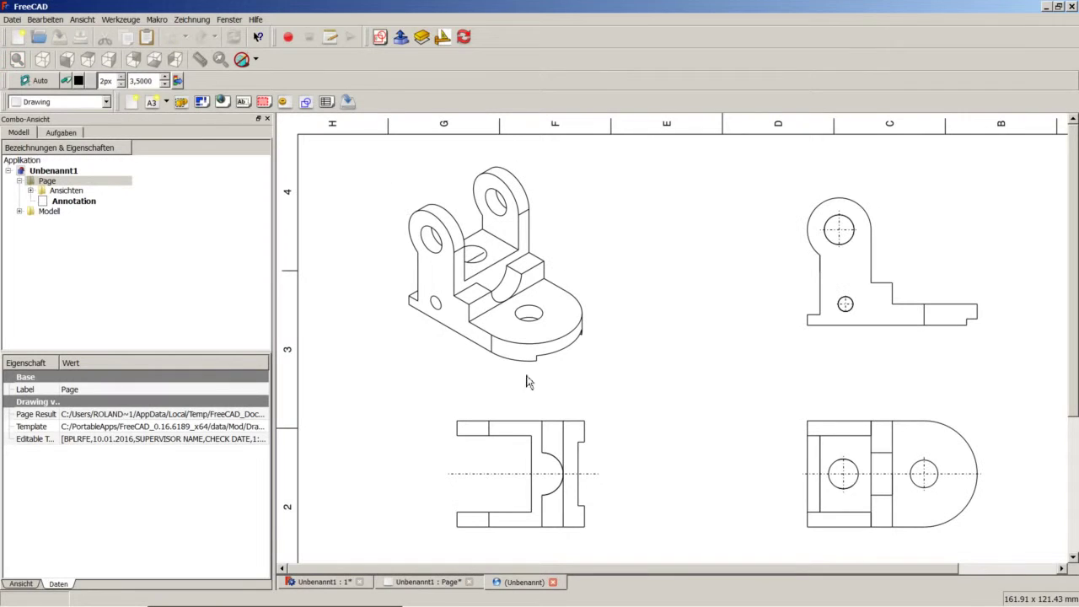
# Step: Scroll the browser preview to check the three annotation lines, then close the preview
pyautogui.scroll(-3, 625, 464)
pyautogui.scroll(-1, 615, 461)
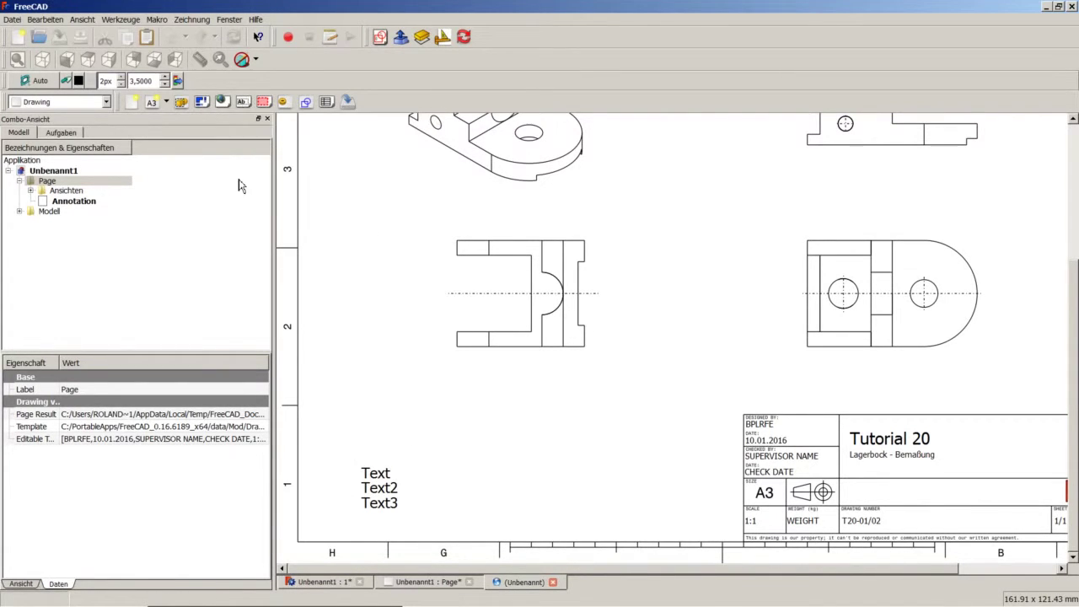
pyautogui.click(553, 582)
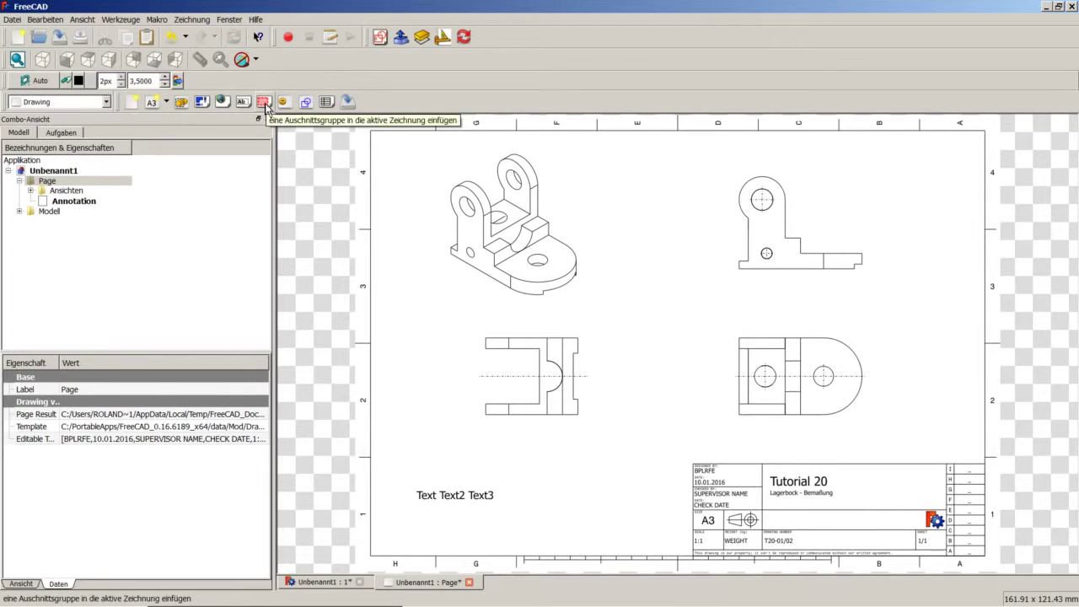
# Step: Insert a Clip group on the page and position it at X 80, Y 80
pyautogui.click(264, 102)
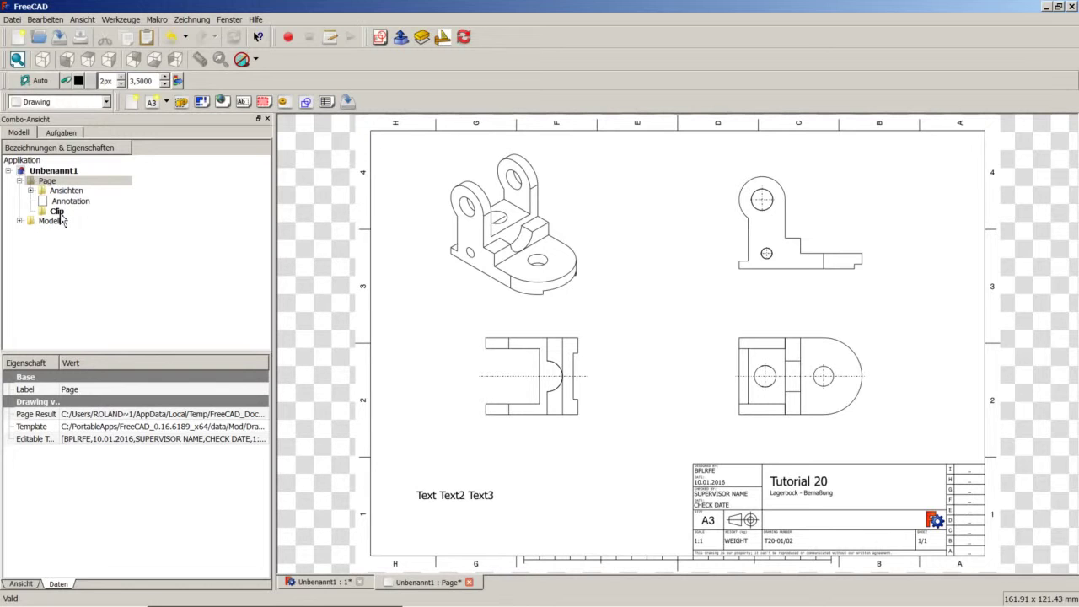
pyautogui.click(59, 212)
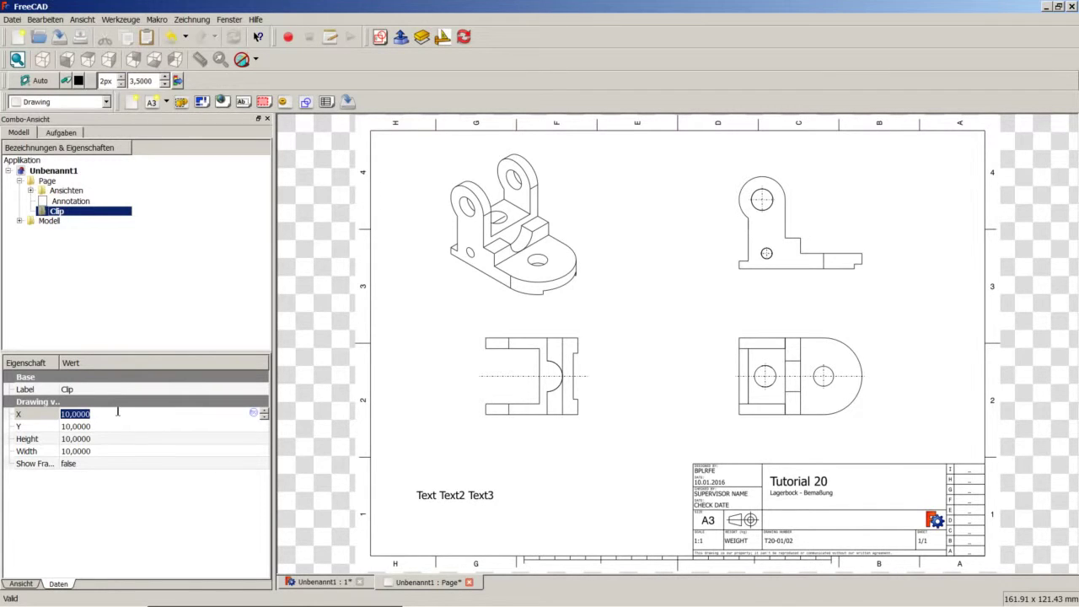
pyautogui.moveTo(88, 414)
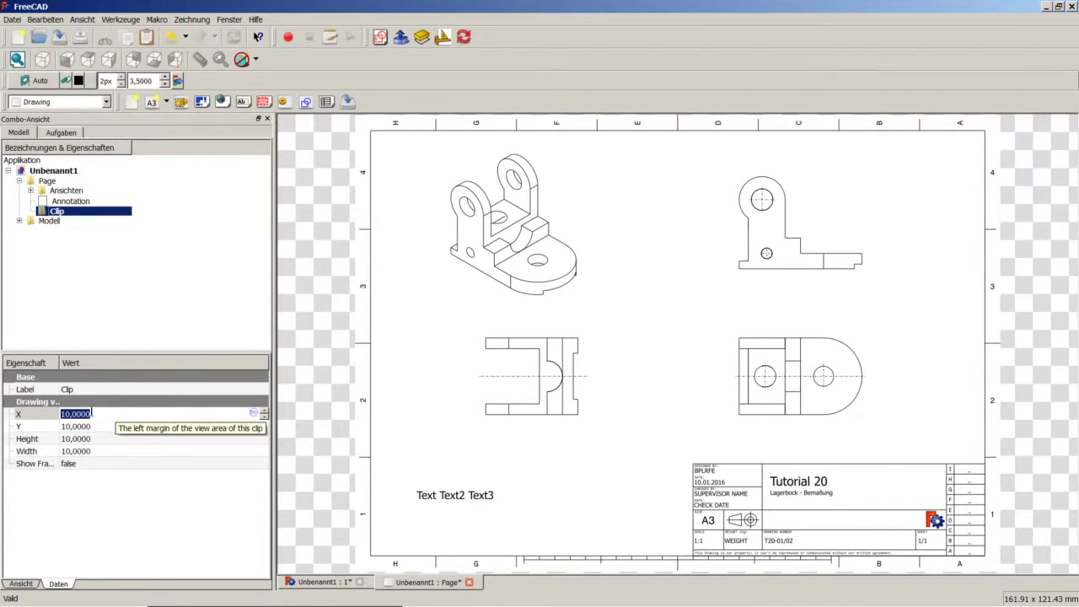
pyautogui.click(44, 414)
pyautogui.write('80')
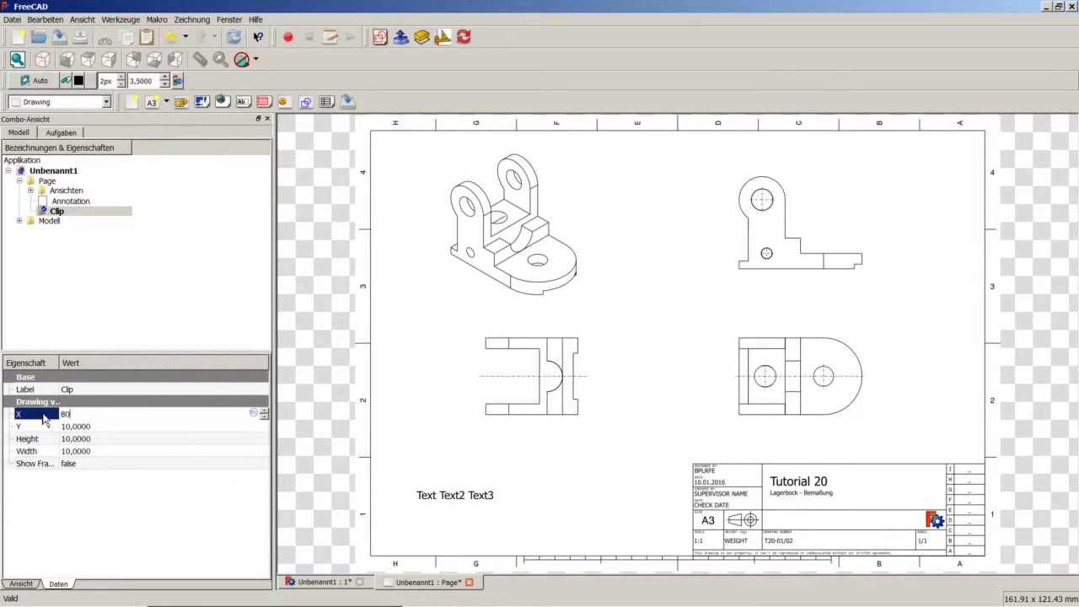
pyautogui.click(109, 428)
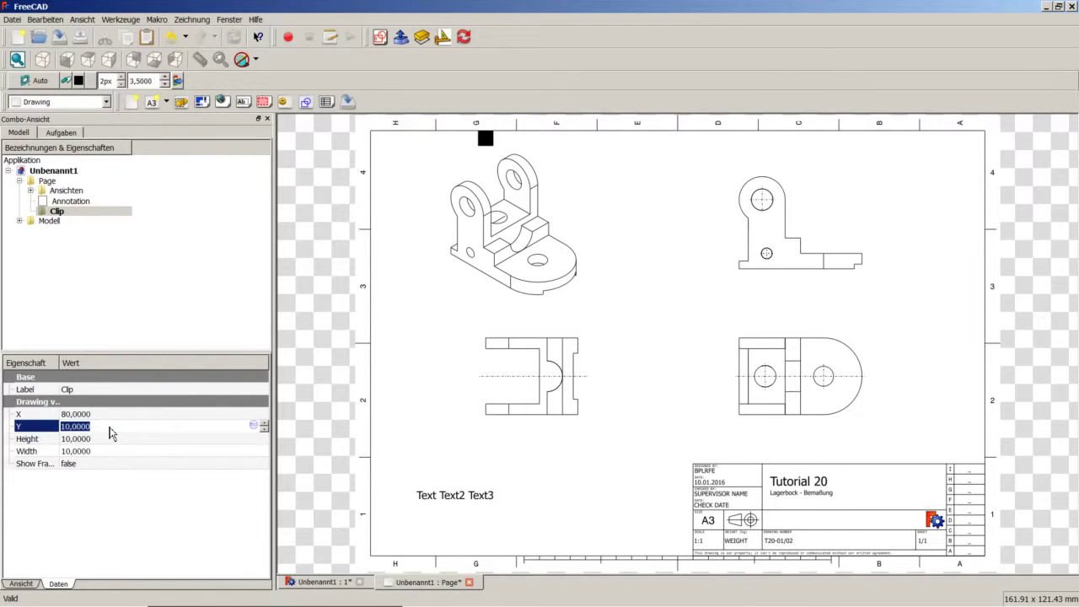
pyautogui.write('80')
pyautogui.click(110, 414)
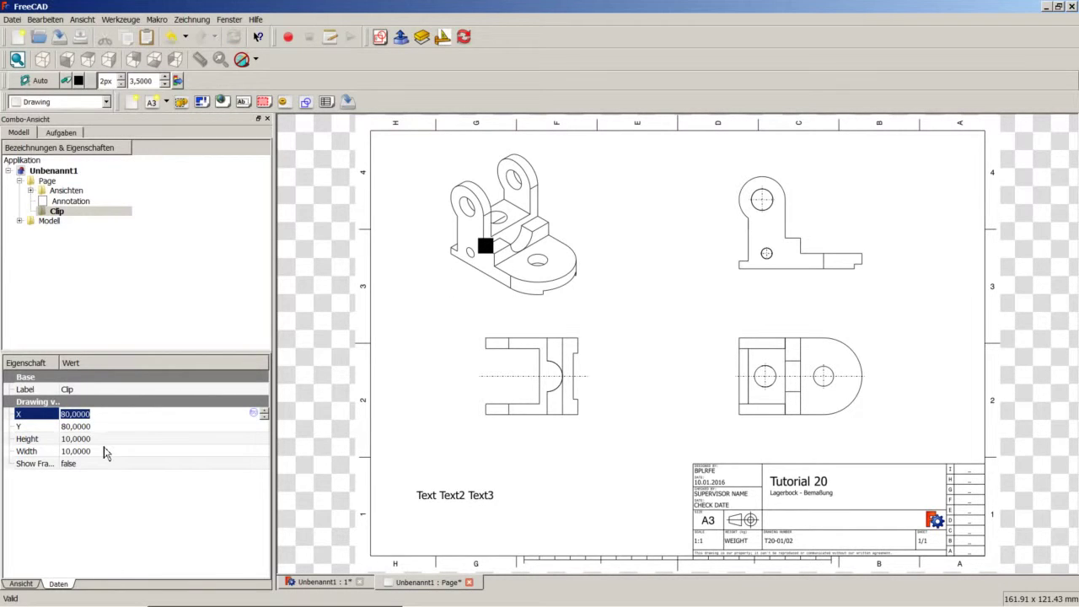
# Step: Give the clip a height of 30 and a width of 30
pyautogui.click(107, 438)
pyautogui.write('30')
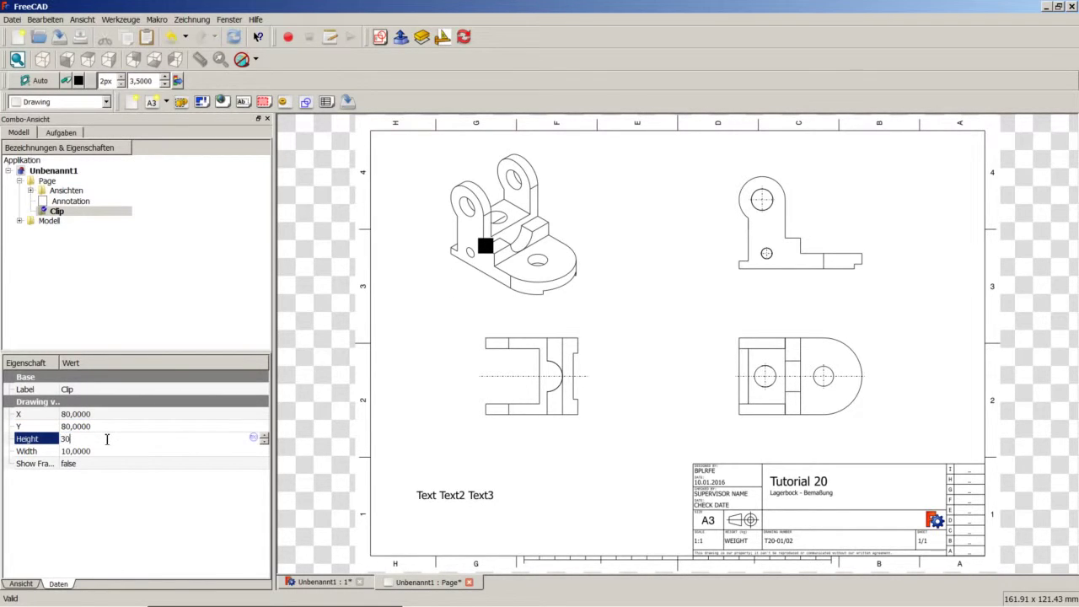
pyautogui.click(106, 453)
pyautogui.write('30')
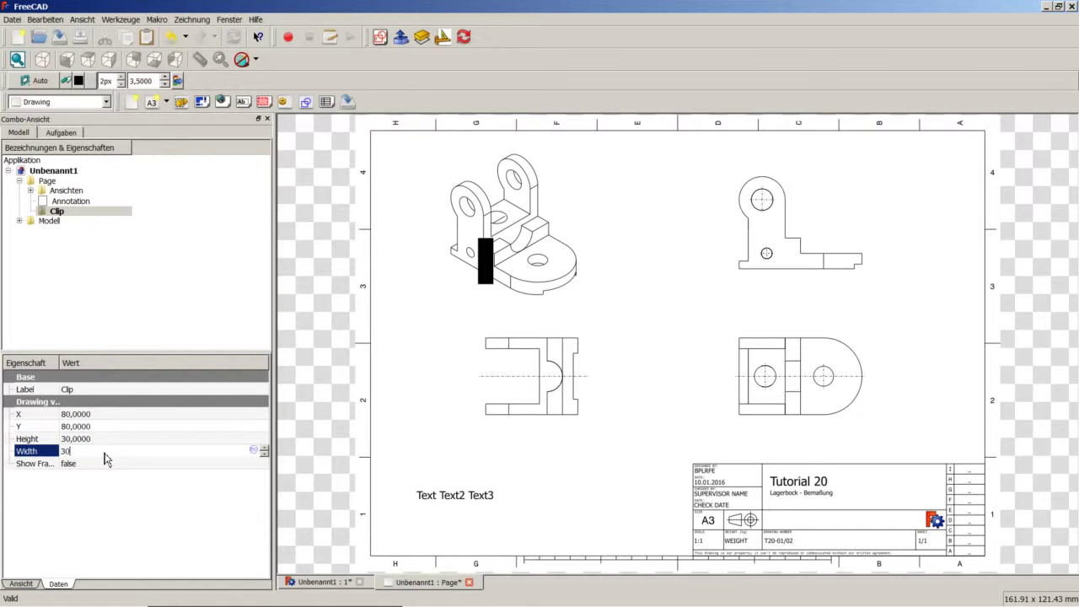
pyautogui.click(119, 429)
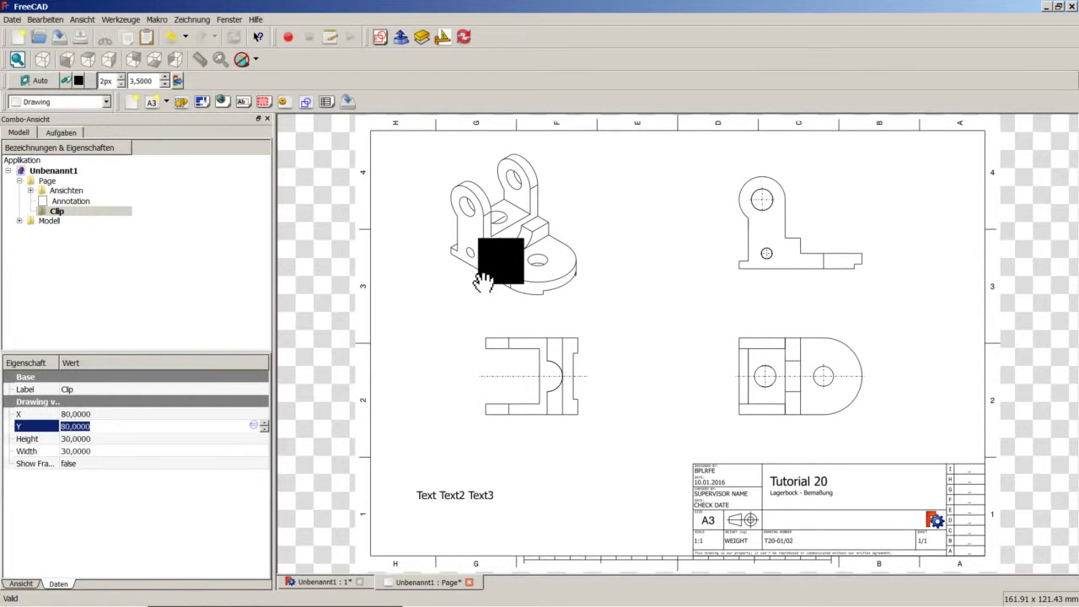
pyautogui.click(481, 428)
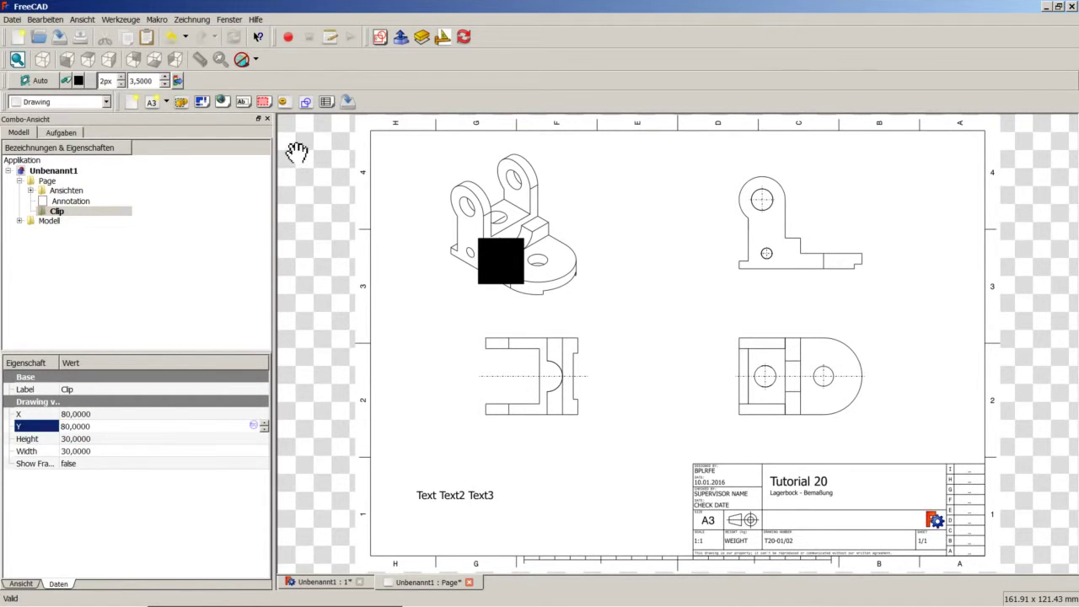
pyautogui.click(228, 106)
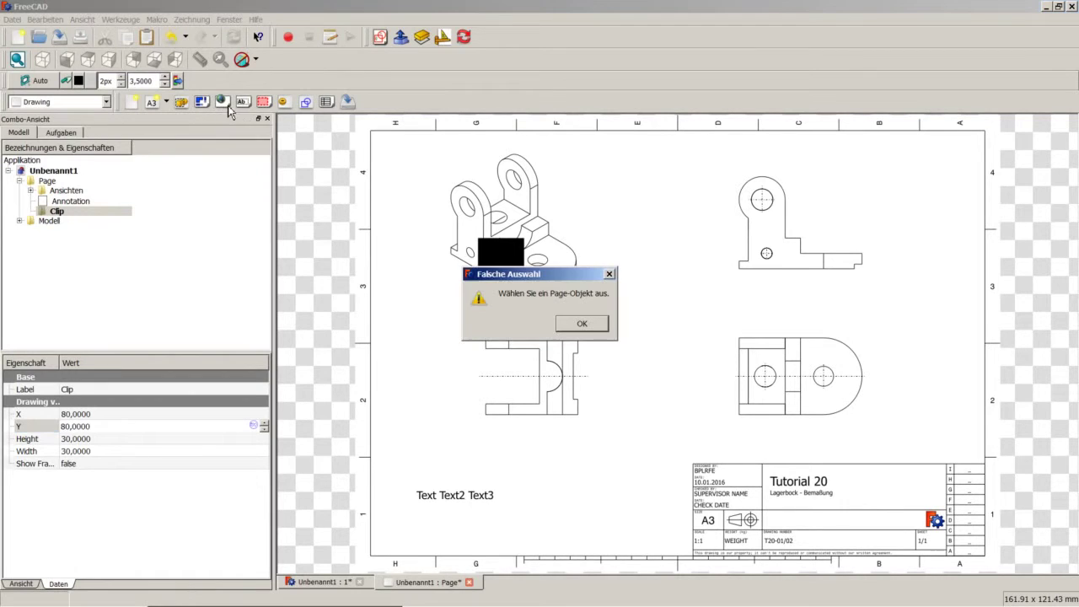
# Step: Dismiss the warning, preview the Page in a browser view, close it, and expand Ansichten
pyautogui.click(579, 326)
pyautogui.click(54, 182)
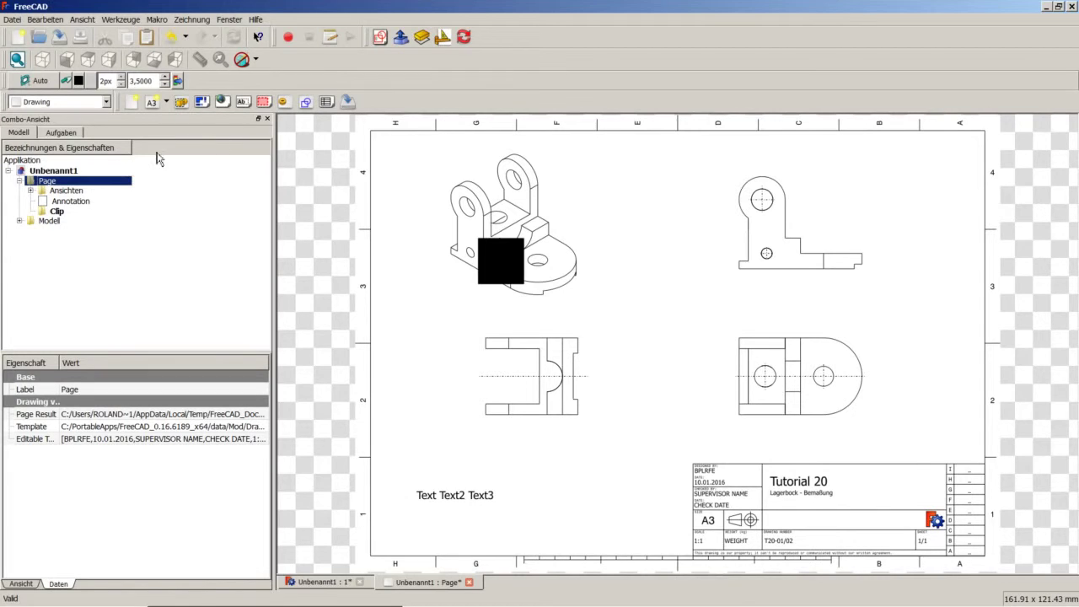
pyautogui.click(221, 101)
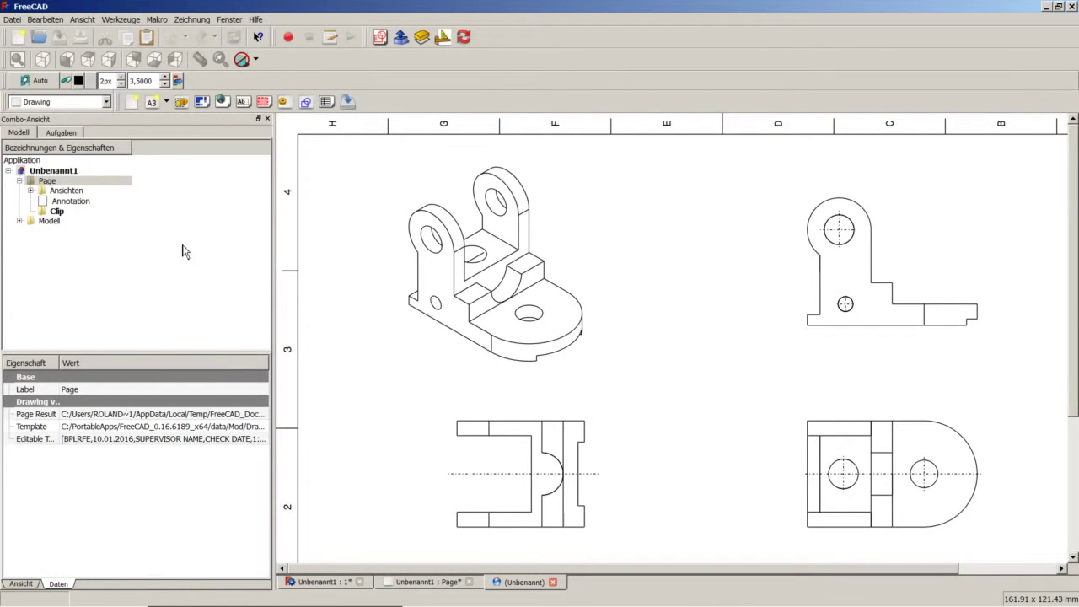
pyautogui.click(552, 583)
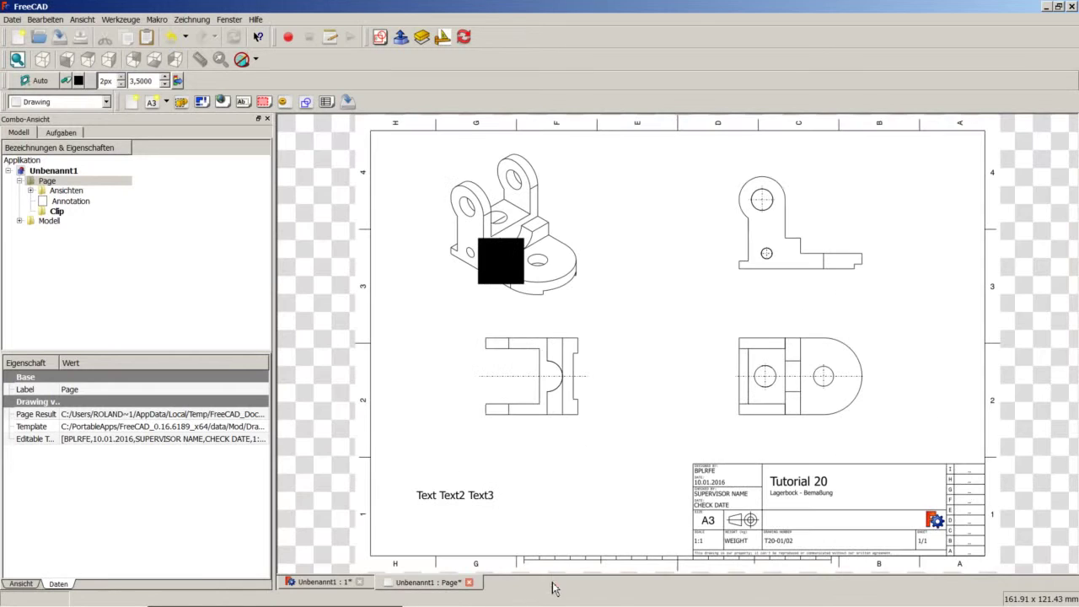
pyautogui.click(30, 191)
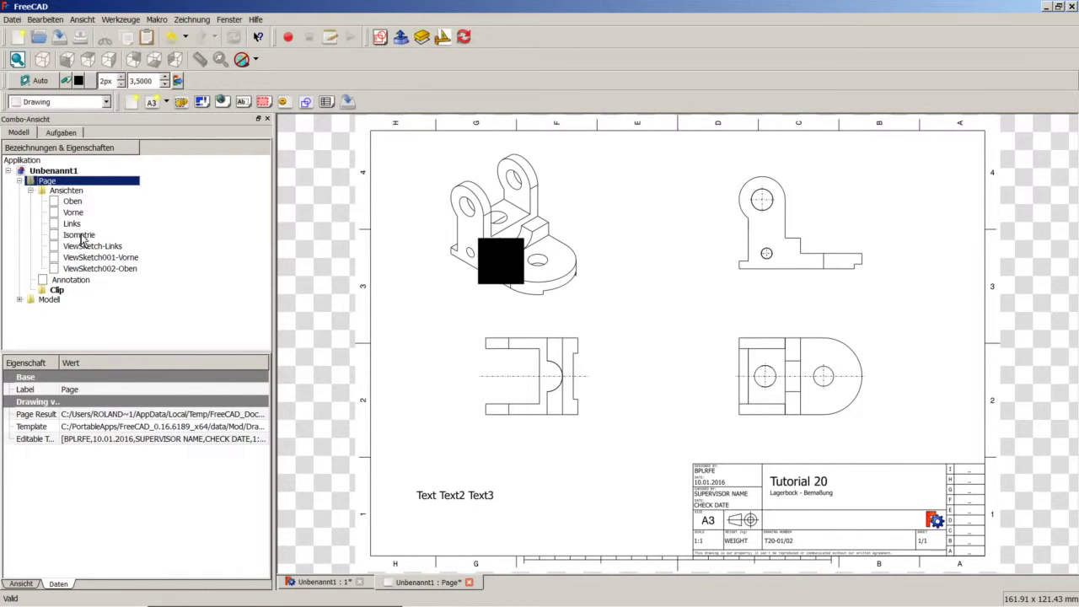
# Step: Move the Isometrie view from Ansichten into the Clip group, then reselect the Page
pyautogui.moveTo(82, 240); pyautogui.dragTo(34, 293)
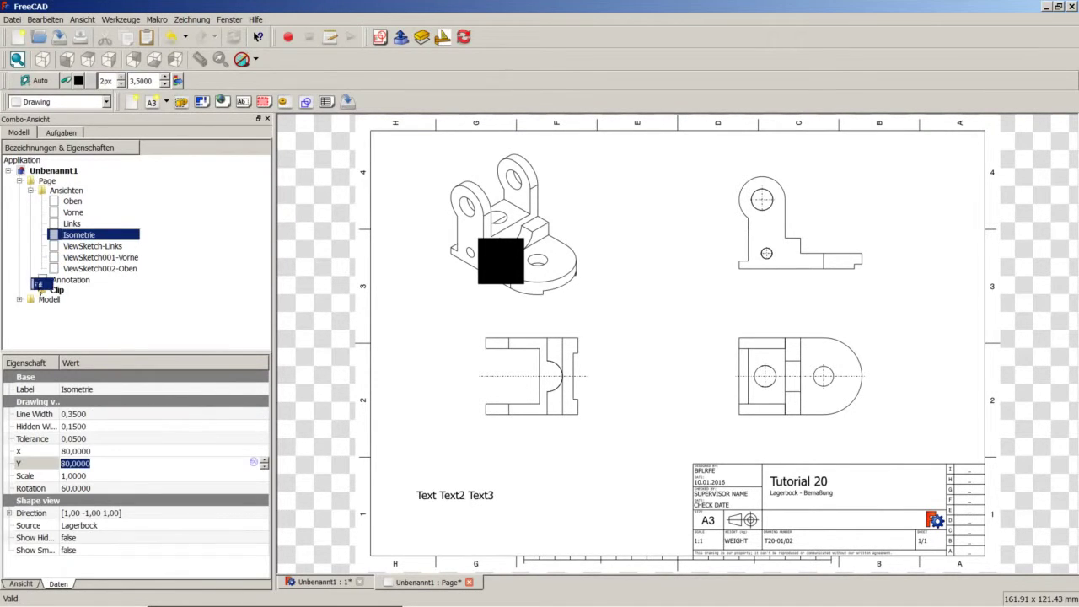
pyautogui.moveTo(34, 293); pyautogui.dragTo(37, 290)
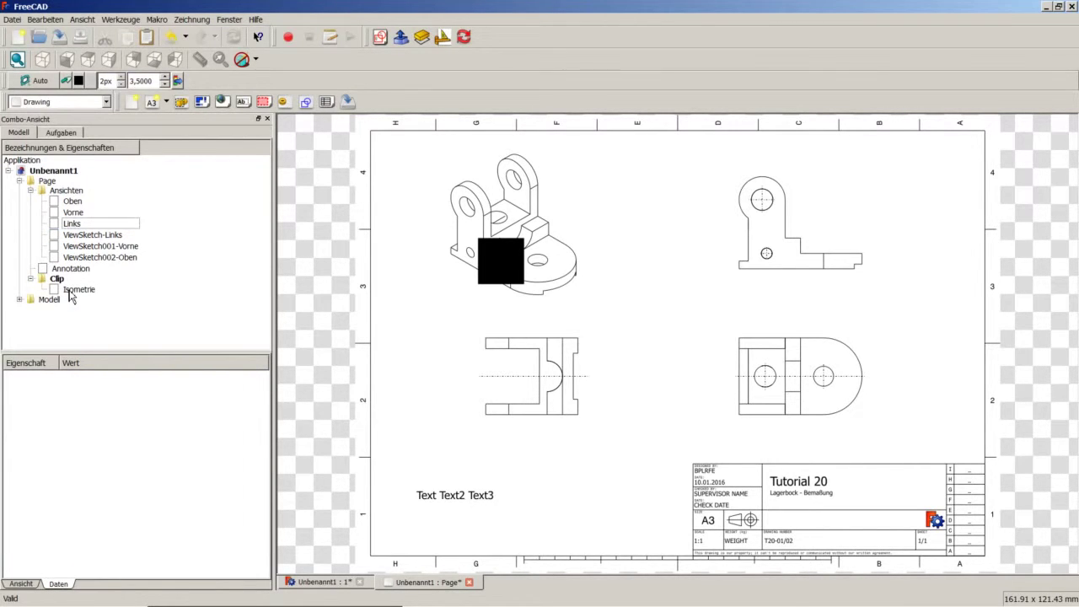
pyautogui.click(341, 316)
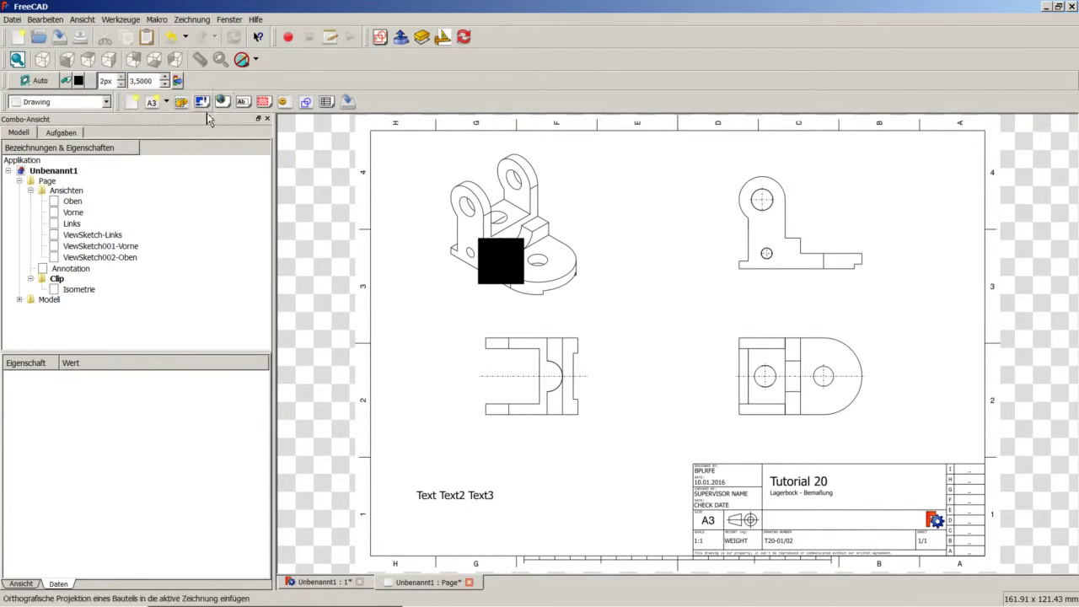
pyautogui.click(39, 183)
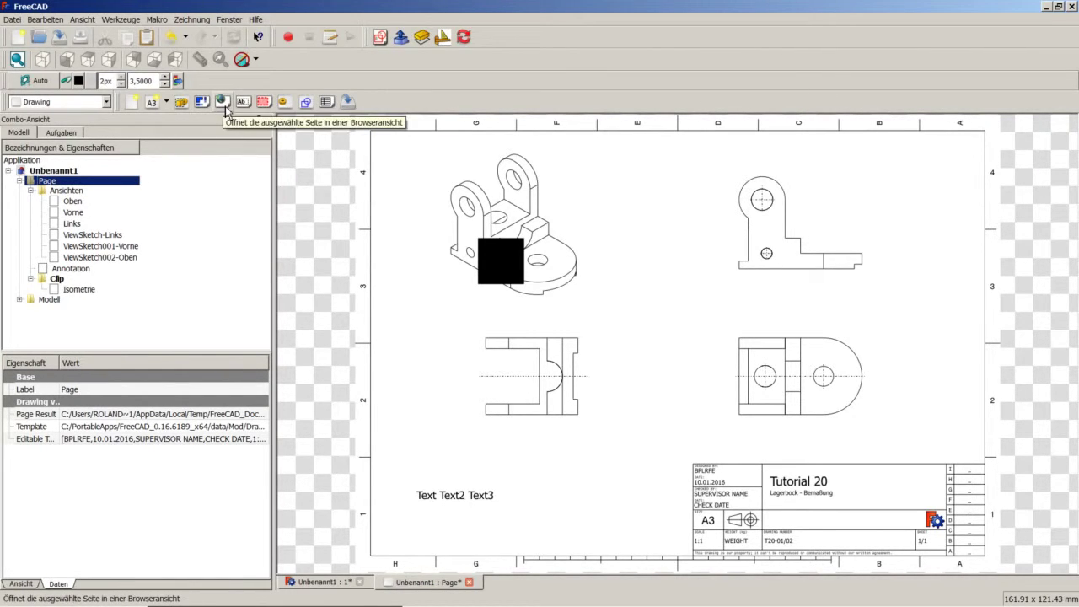
pyautogui.click(225, 105)
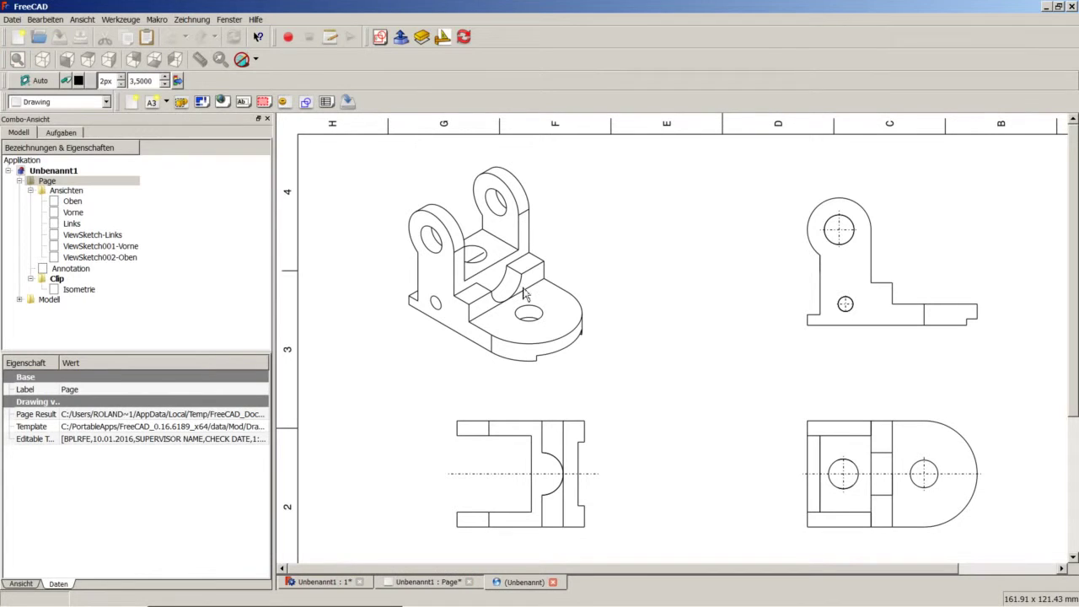
pyautogui.click(554, 583)
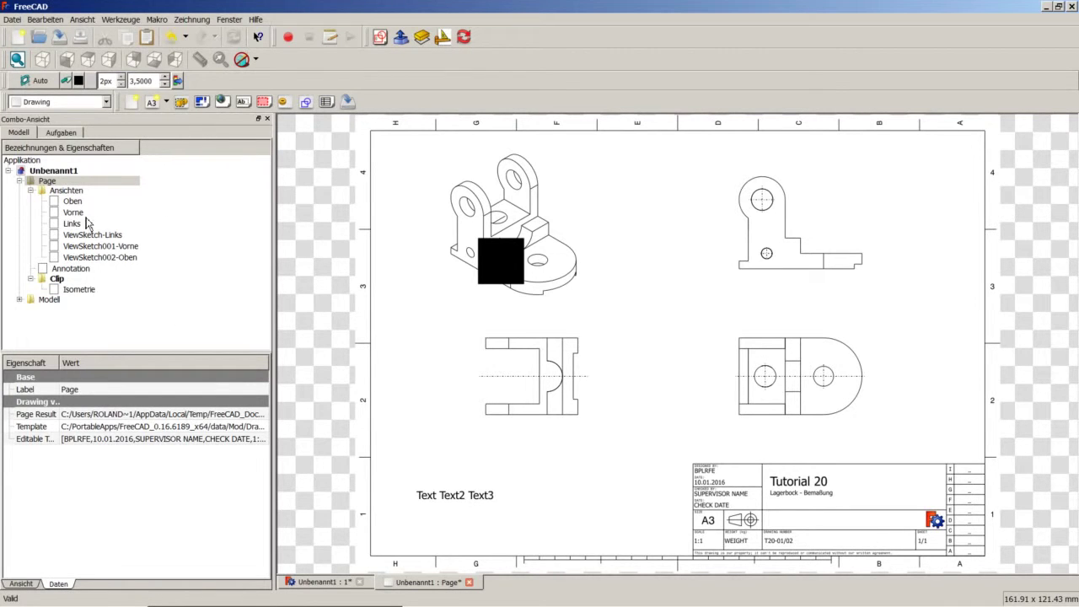
pyautogui.click(53, 181)
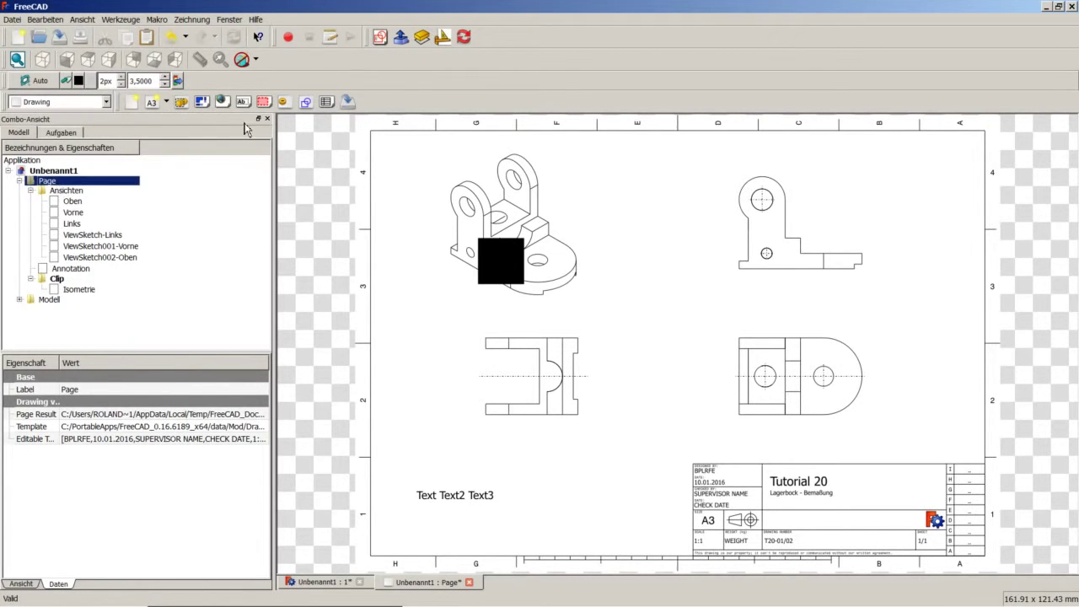
pyautogui.click(223, 101)
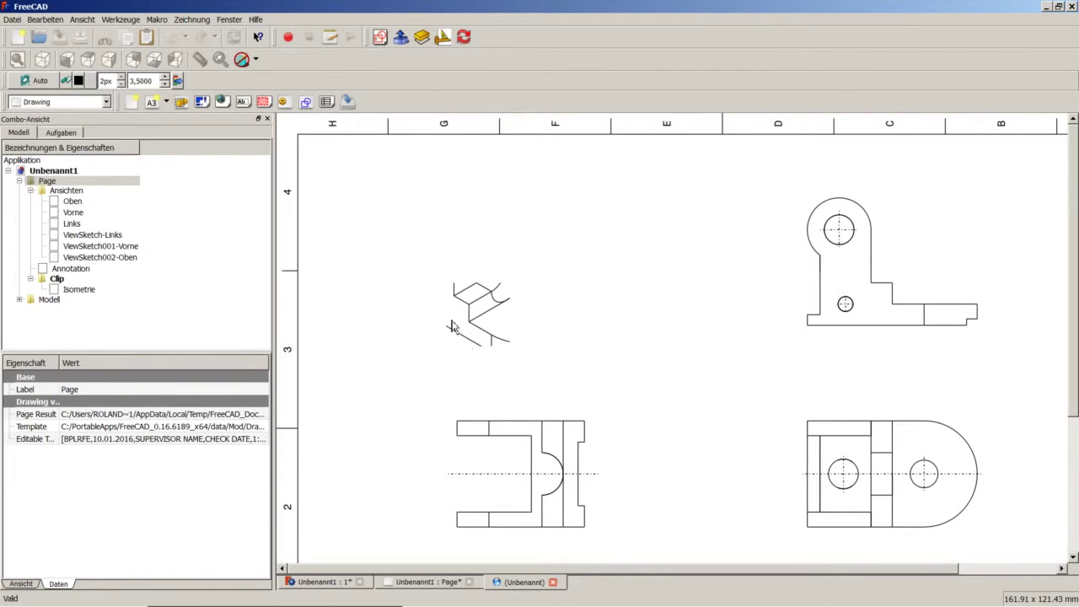
pyautogui.click(553, 582)
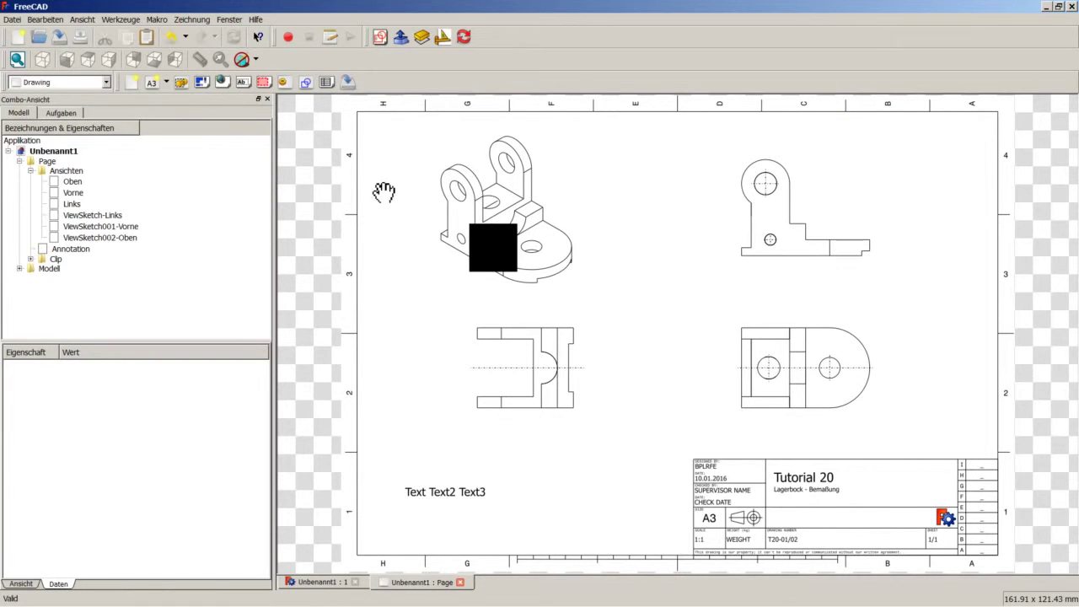
# Step: Switch to the Draft workbench and set the working plane on the Lagerbock's base face
pyautogui.click(101, 82)
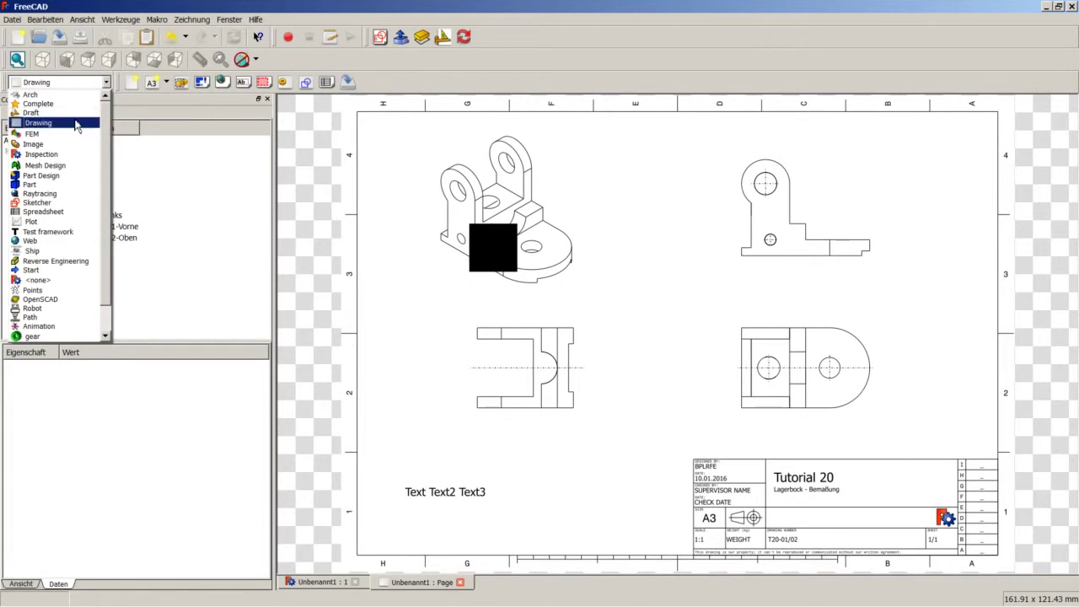
pyautogui.click(84, 108)
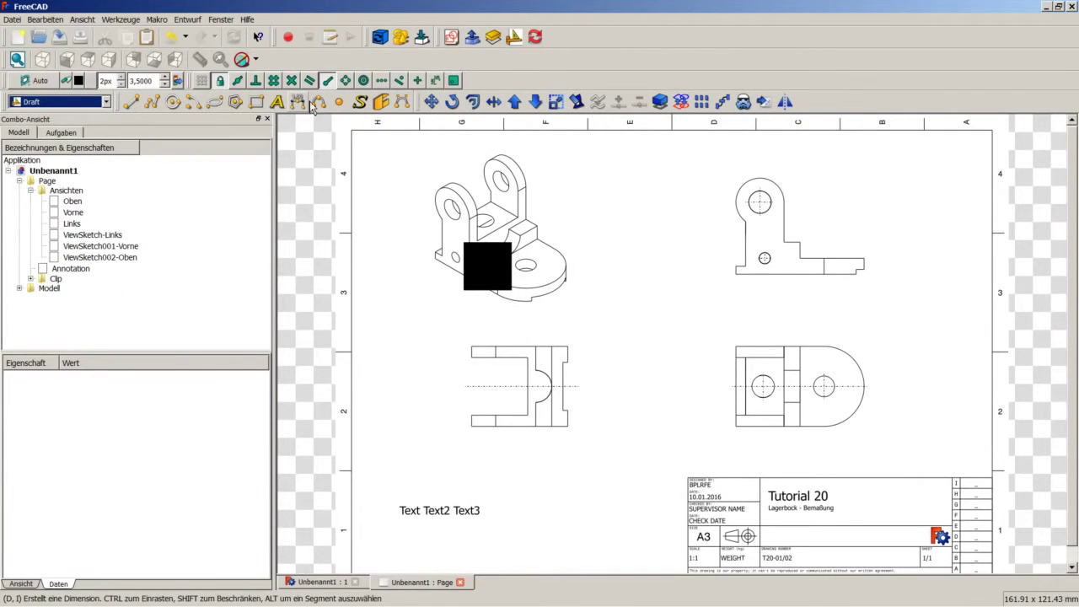
pyautogui.click(323, 581)
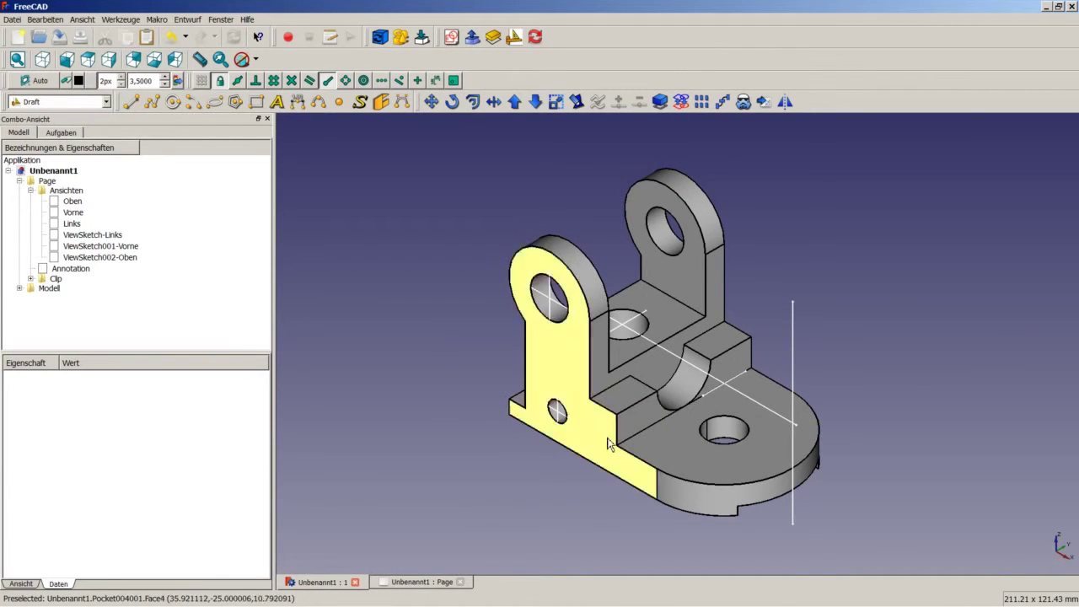
pyautogui.moveTo(561, 468); pyautogui.dragTo(589, 407, button='middle')
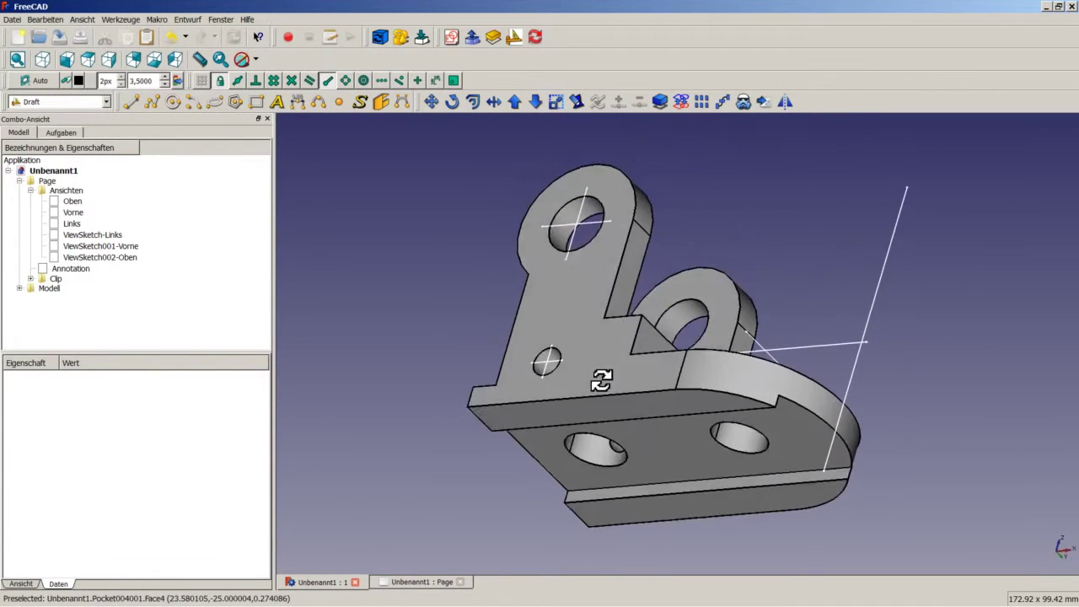
pyautogui.click(589, 406)
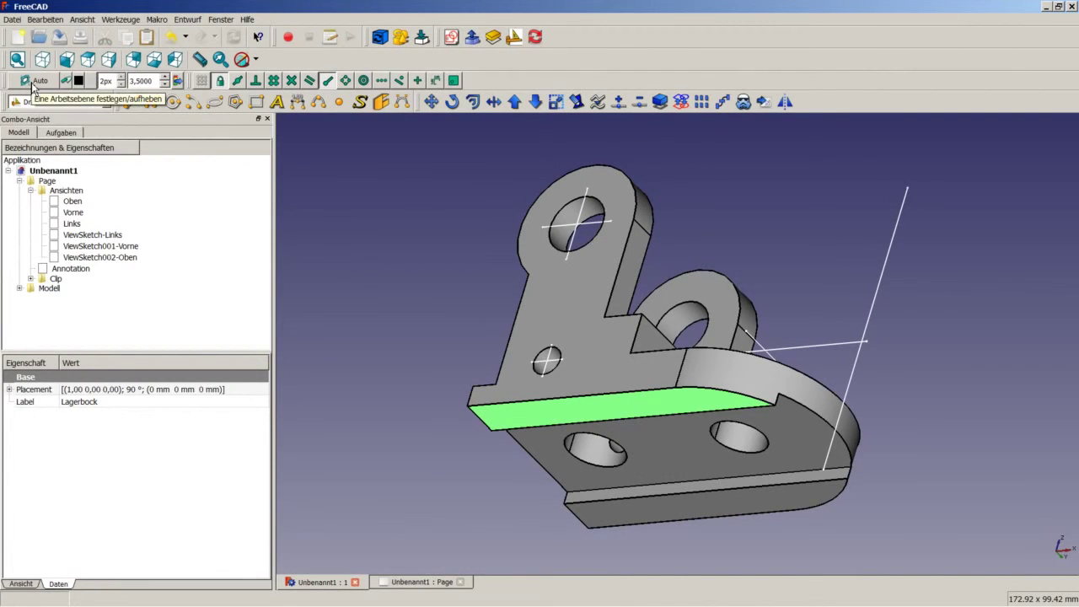
pyautogui.click(32, 86)
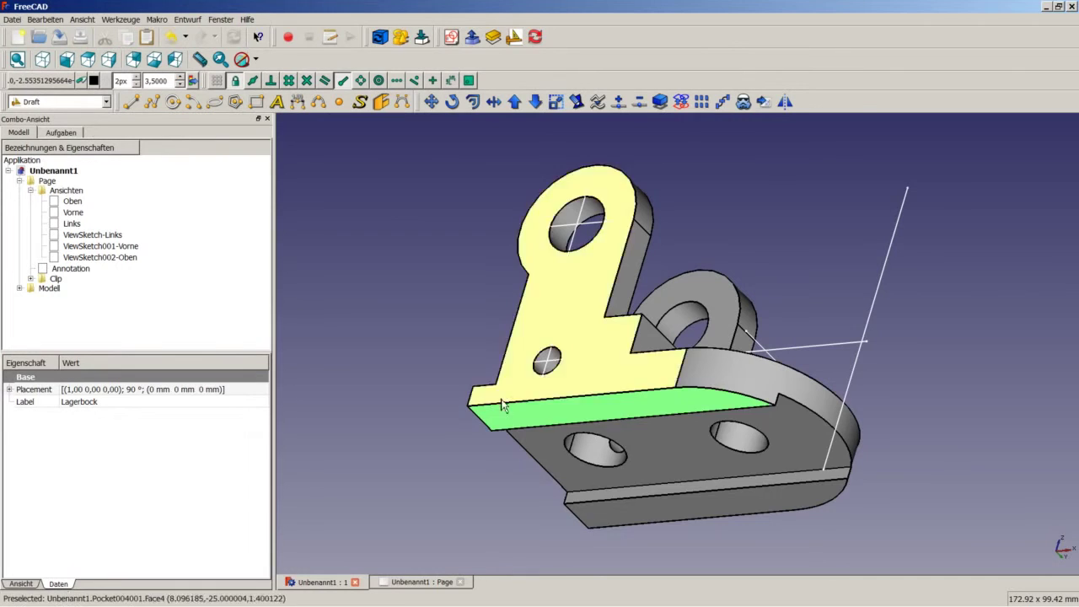
pyautogui.click(318, 265)
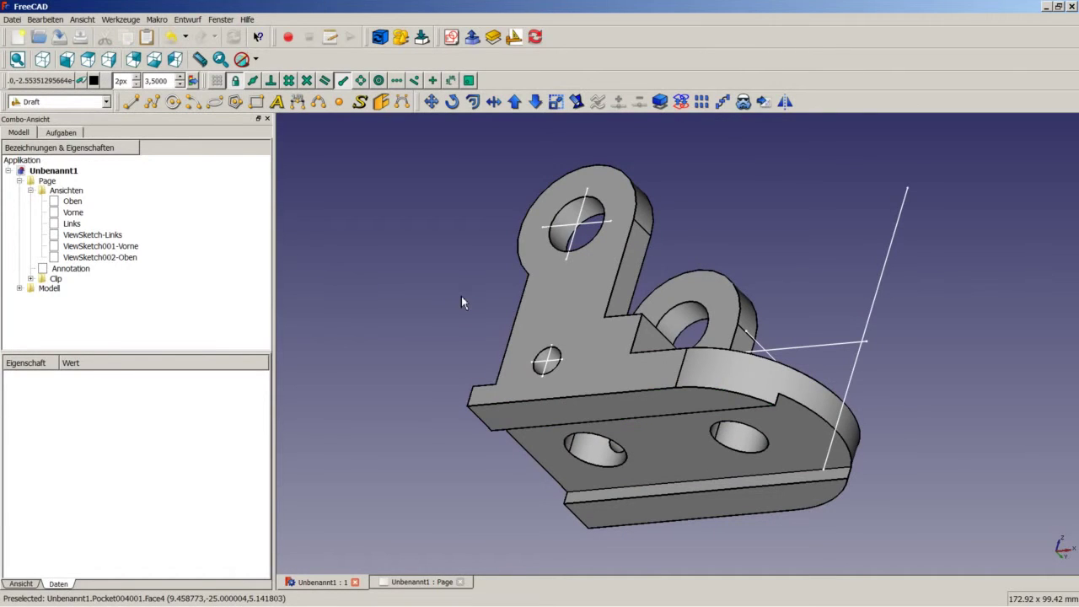
pyautogui.moveTo(461, 302)
pyautogui.mouseDown(button='middle')
pyautogui.moveTo(481, 320)
pyautogui.moveTo(374, 197)
pyautogui.mouseUp(button='middle')
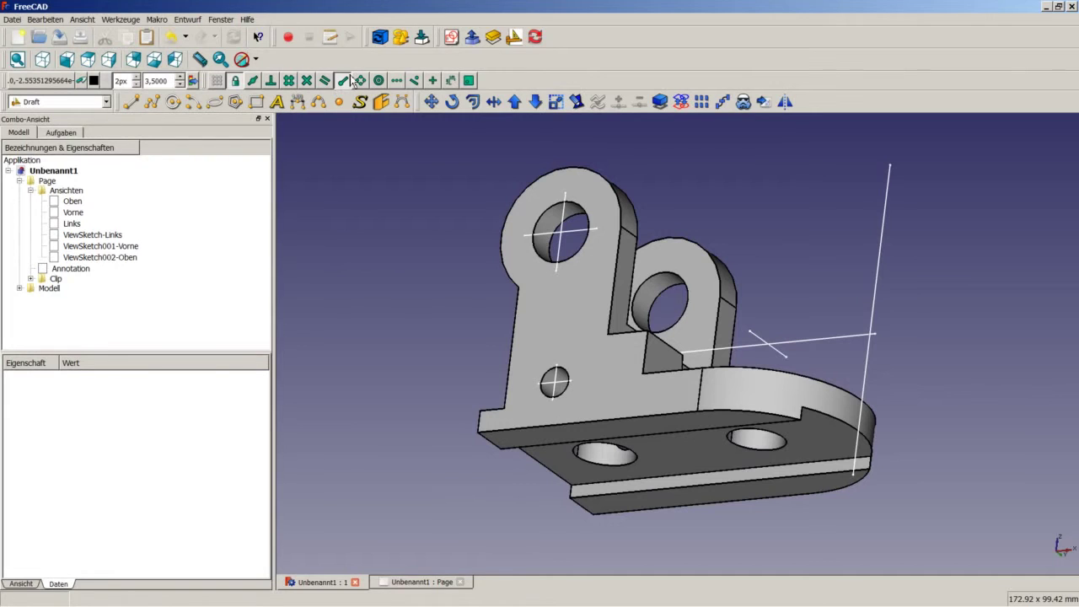
# Step: Add a 55.00 Draft dimension along the base edge, placed below the part in top view
pyautogui.click(297, 101)
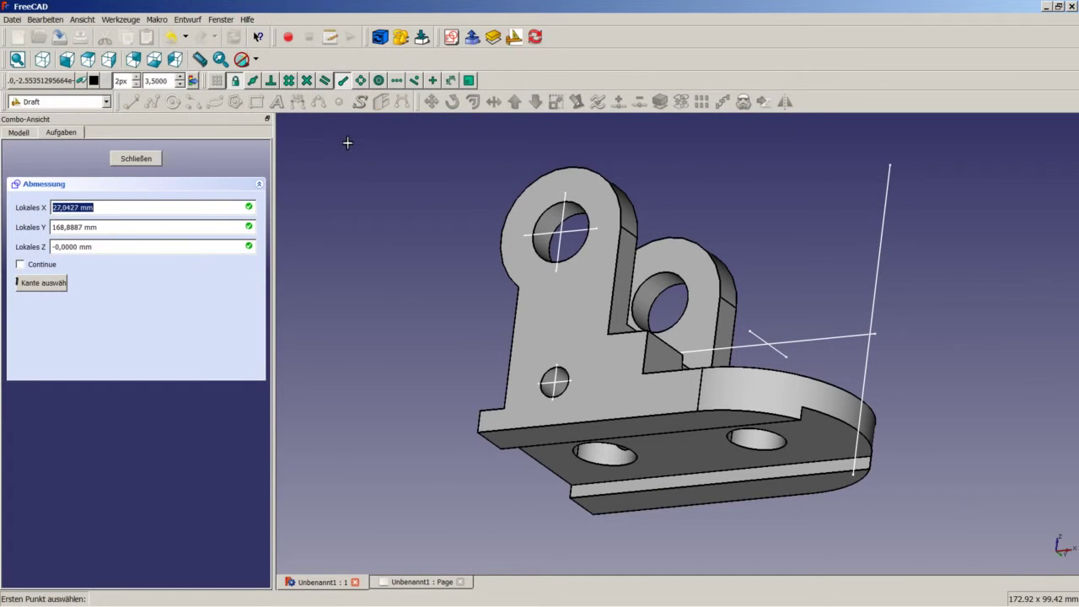
pyautogui.moveTo(491, 351)
pyautogui.mouseDown(button='middle')
pyautogui.moveTo(512, 379)
pyautogui.moveTo(511, 410)
pyautogui.mouseUp(button='middle')
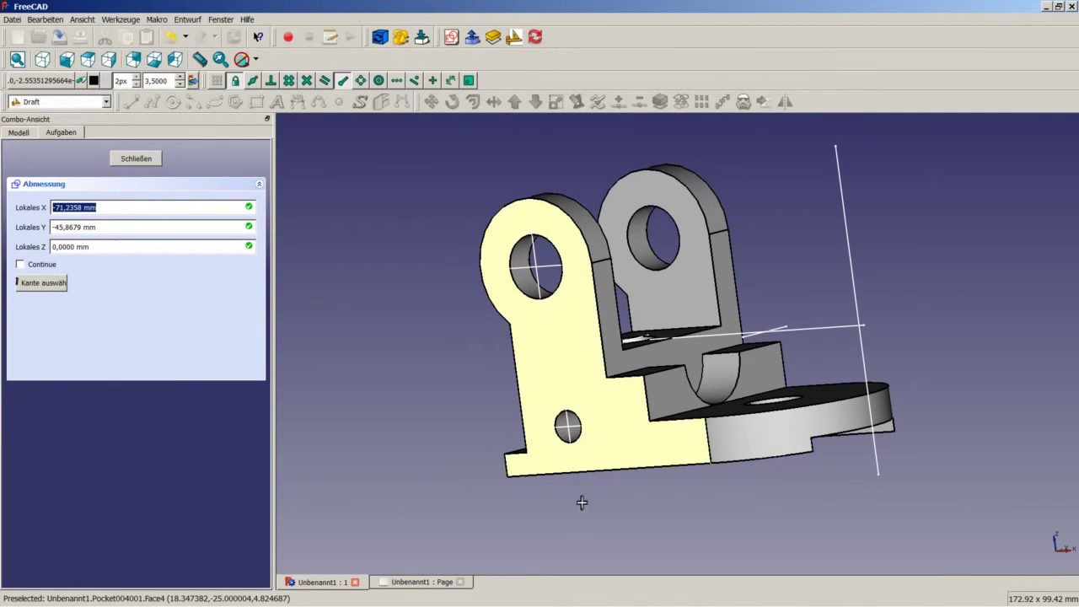
pyautogui.moveTo(582, 502); pyautogui.dragTo(578, 517, button='middle')
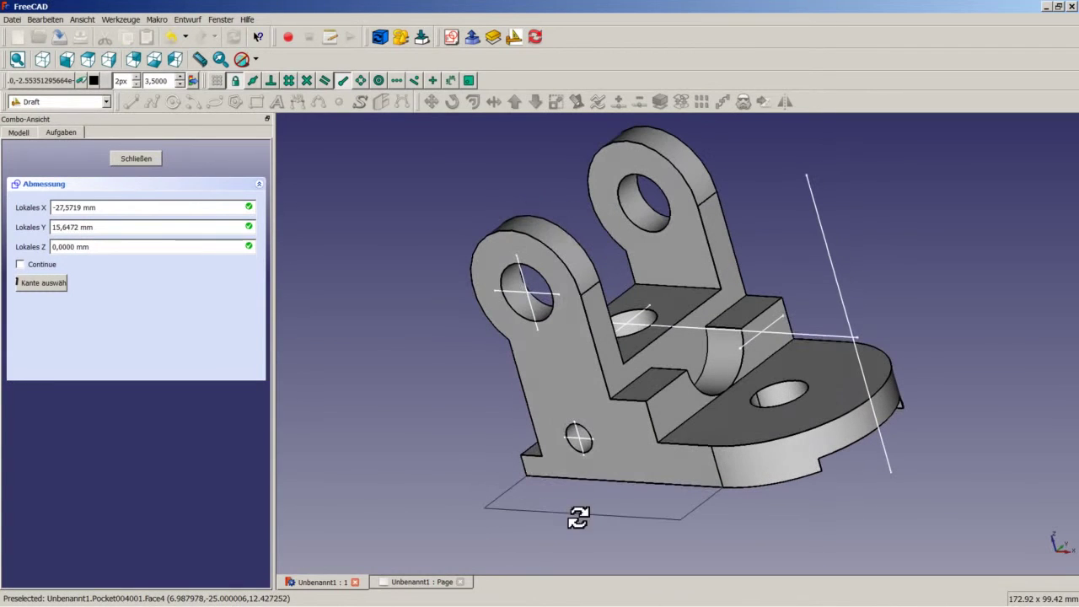
pyautogui.click(89, 62)
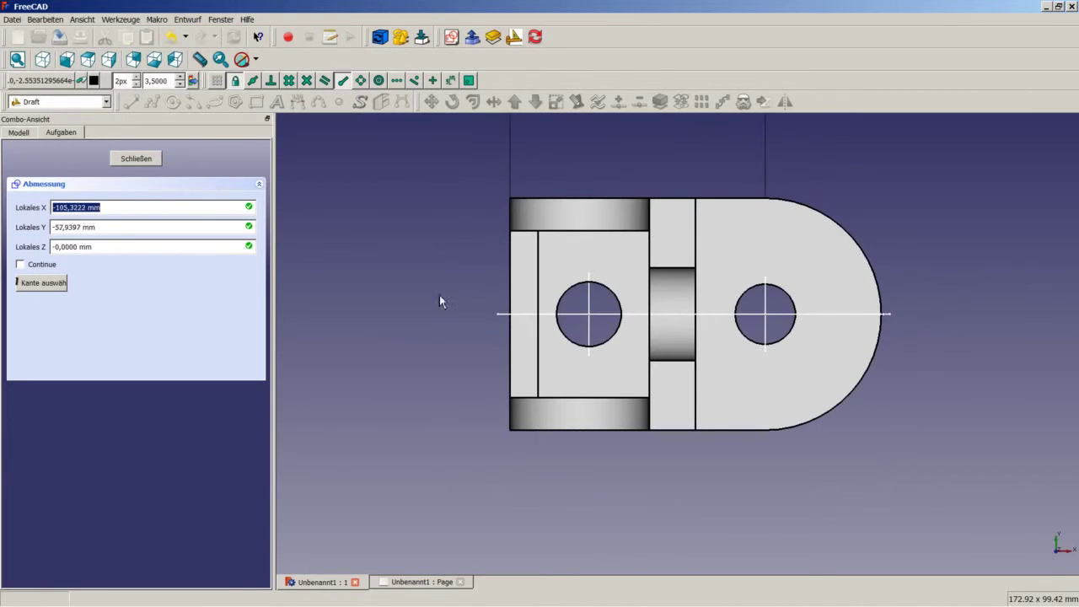
pyautogui.click(617, 482)
pyautogui.click(635, 536)
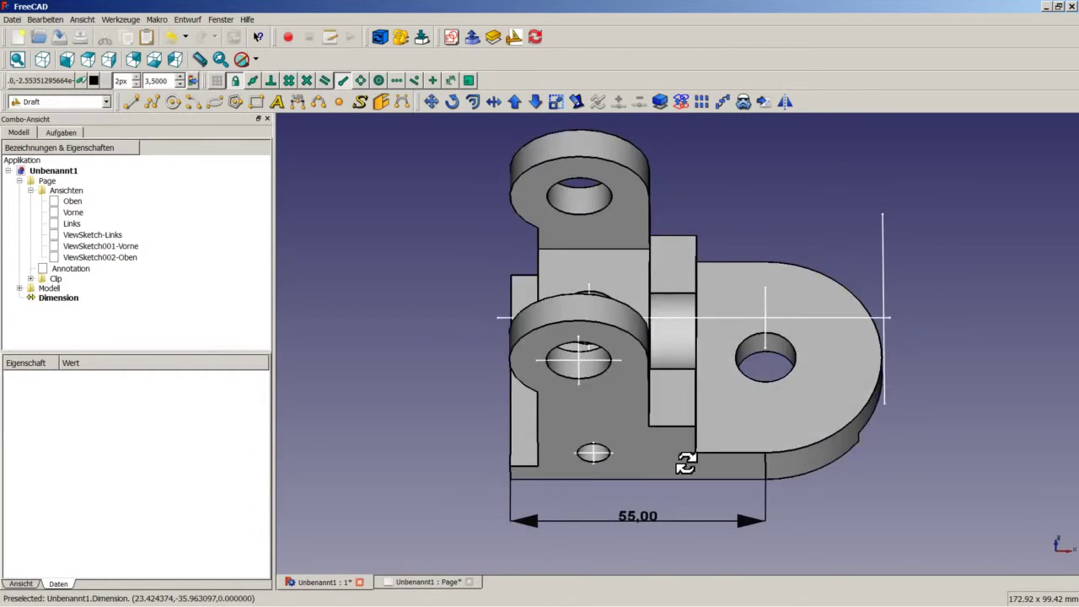
pyautogui.moveTo(631, 518); pyautogui.dragTo(598, 438, button='middle')
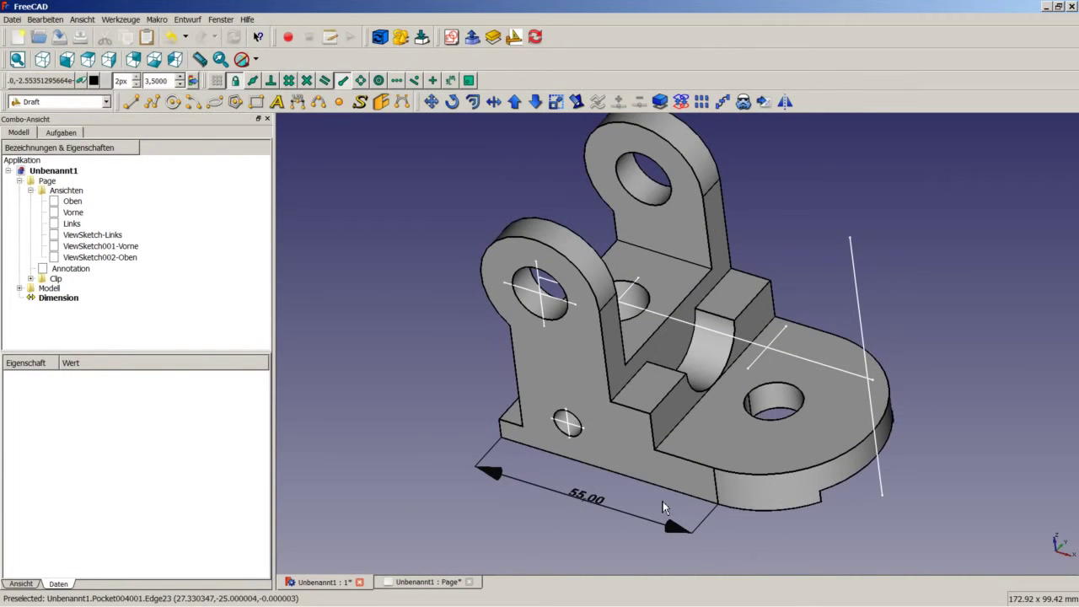
pyautogui.scroll(-3, 658, 501)
pyautogui.scroll(3, 735, 504)
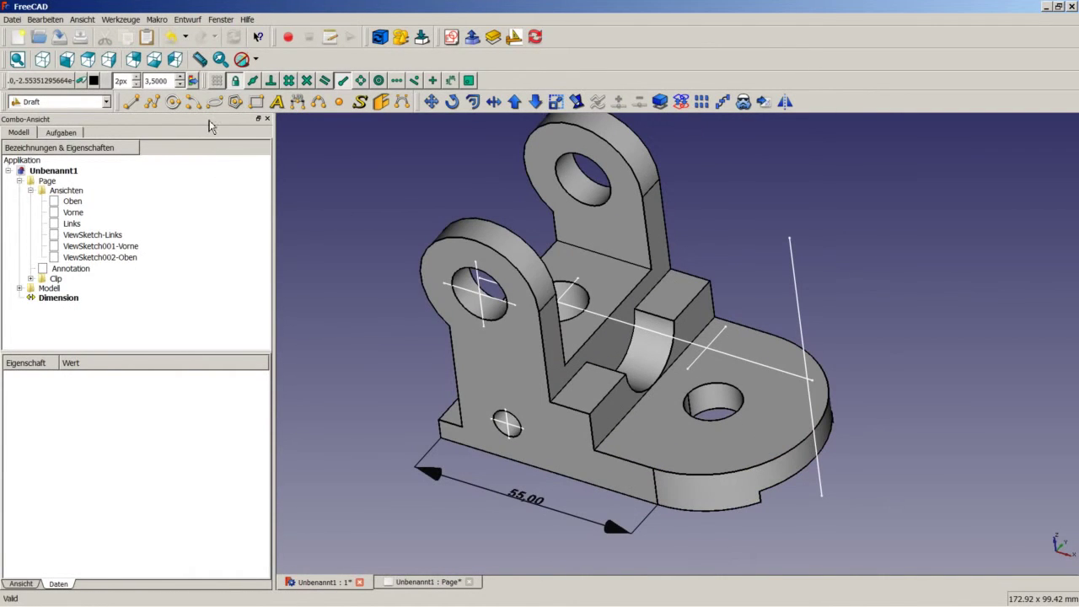
# Step: Add a vertical 50.00 Draft dimension across the rounded end's arc edge
pyautogui.click(297, 102)
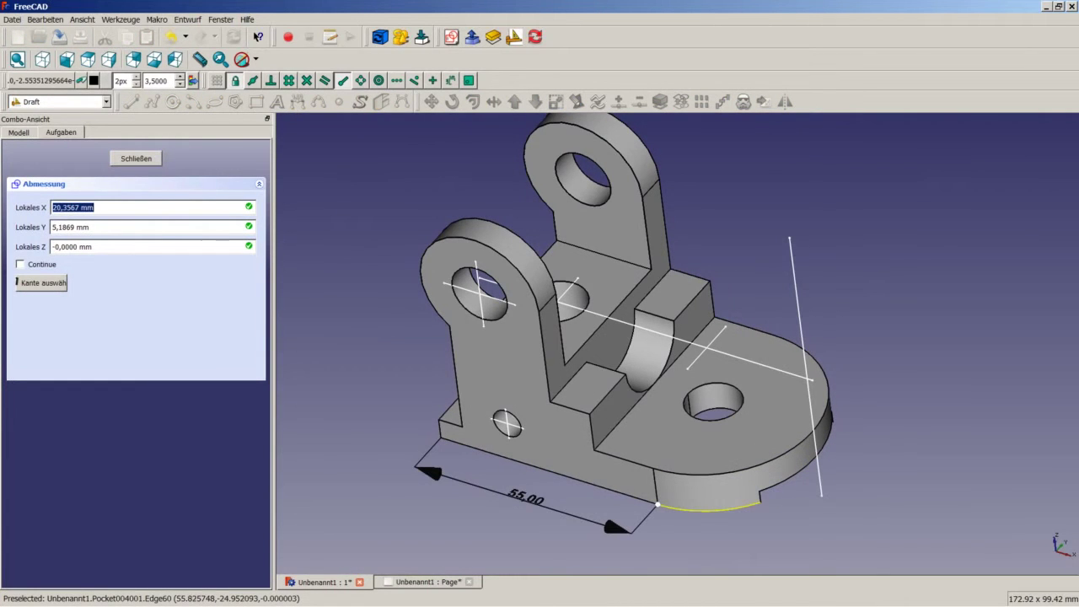
pyautogui.moveTo(754, 427); pyautogui.dragTo(781, 462, button='middle')
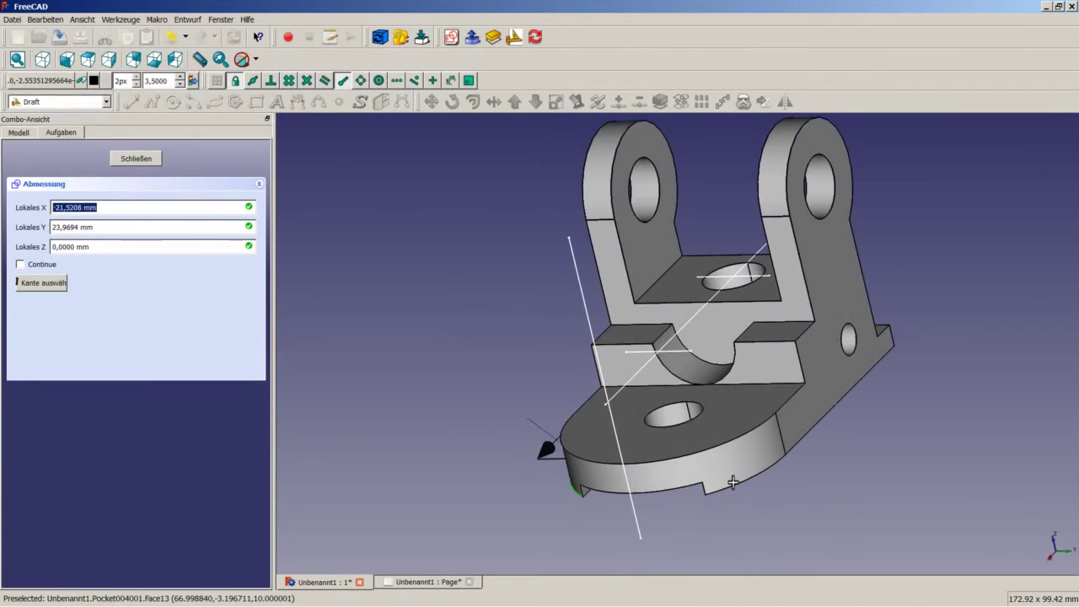
pyautogui.click(781, 462)
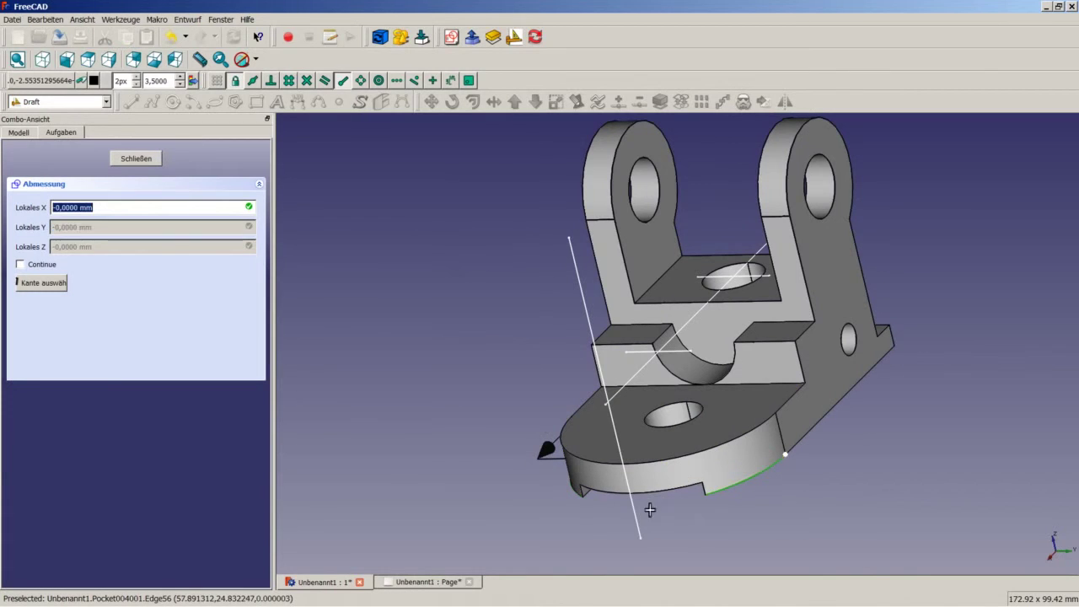
pyautogui.moveTo(662, 515); pyautogui.dragTo(749, 526, button='middle')
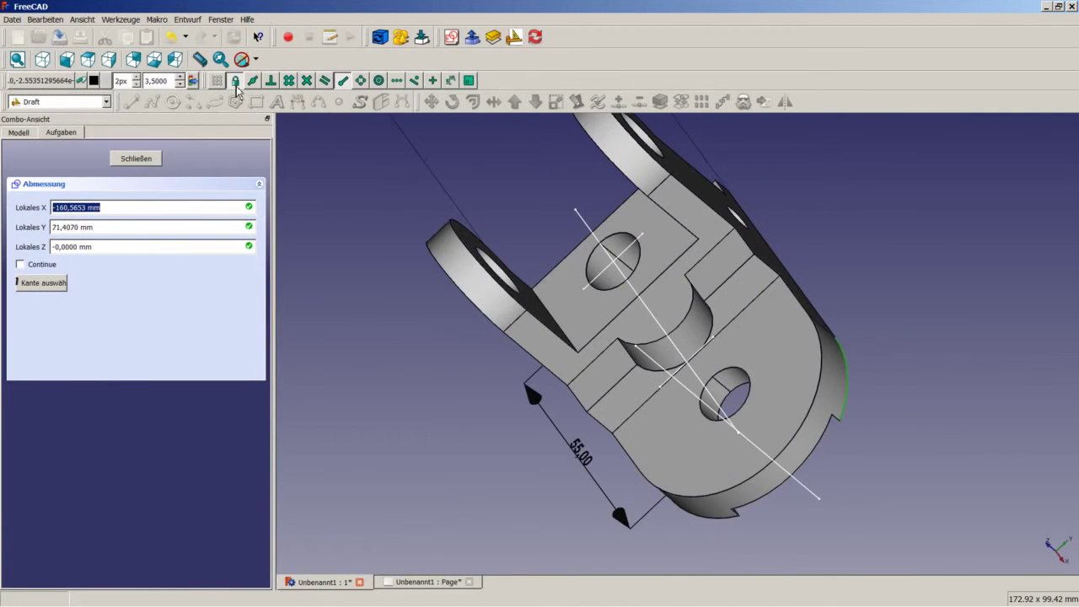
pyautogui.click(88, 59)
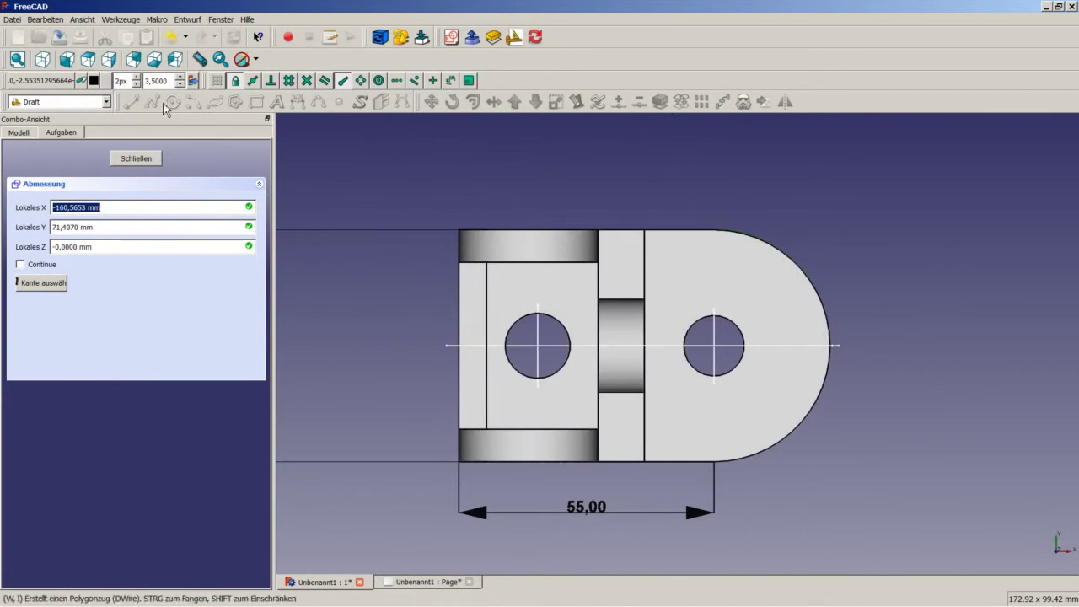
pyautogui.click(874, 345)
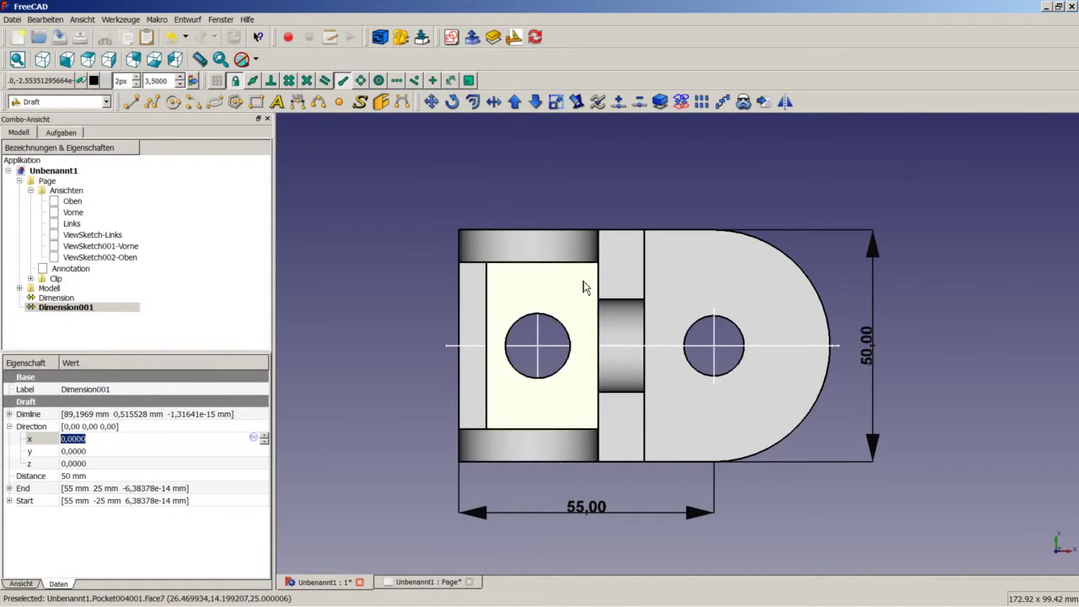
pyautogui.press('0')
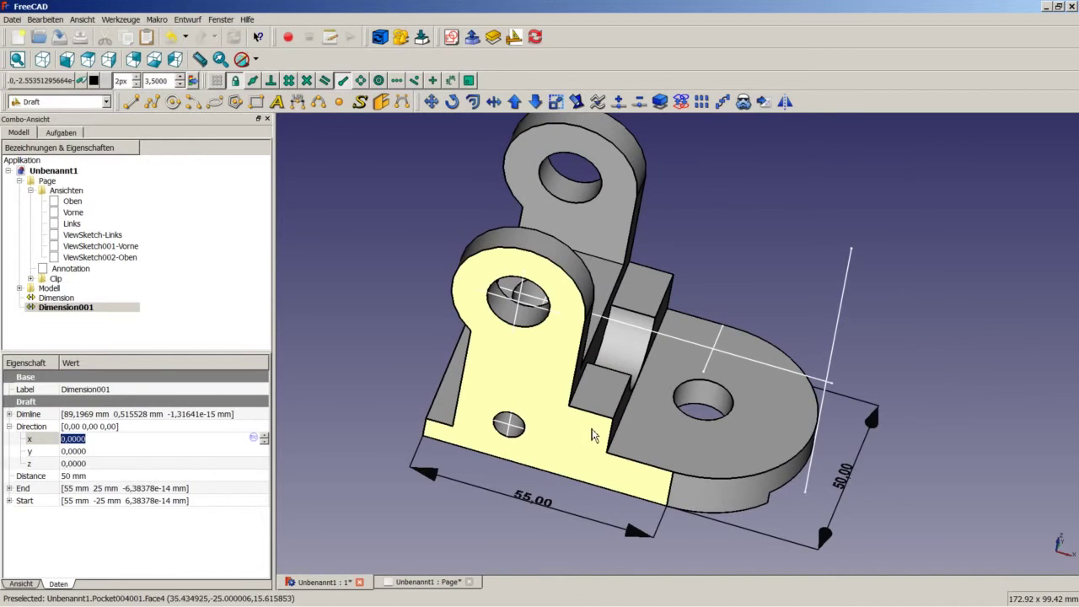
pyautogui.click(591, 434)
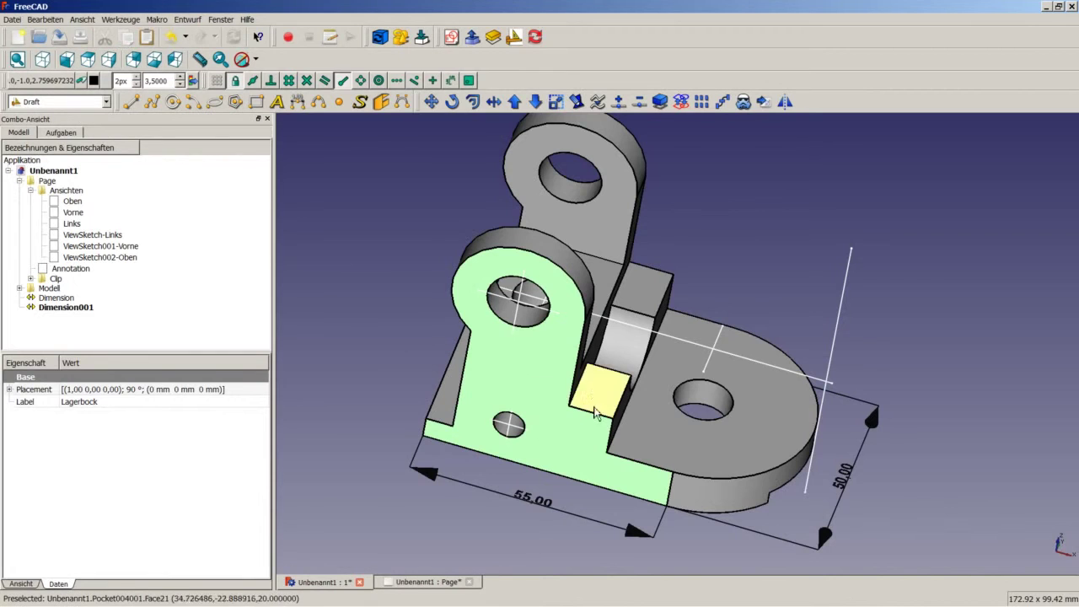
# Step: In front view, dimension the step from its lower to upper corner as 10 mm
pyautogui.click(315, 103)
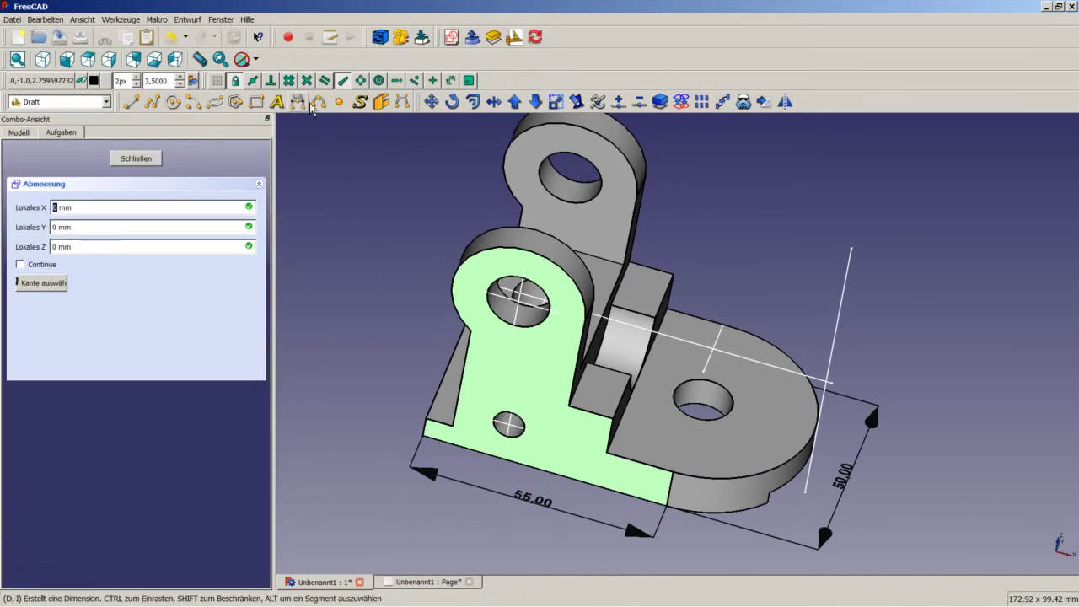
pyautogui.click(66, 59)
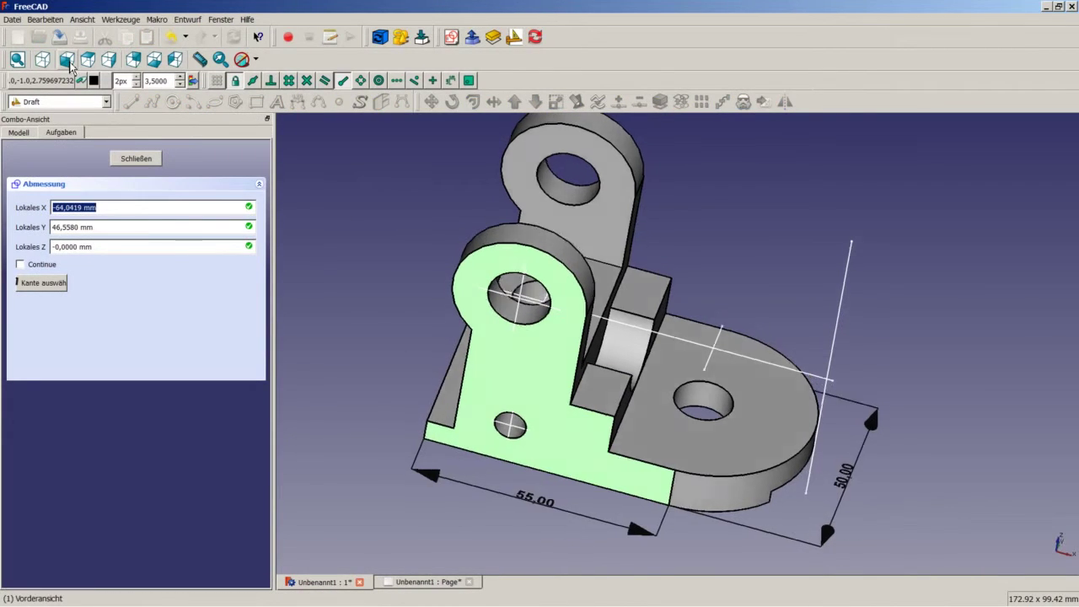
pyautogui.scroll(3, 646, 379)
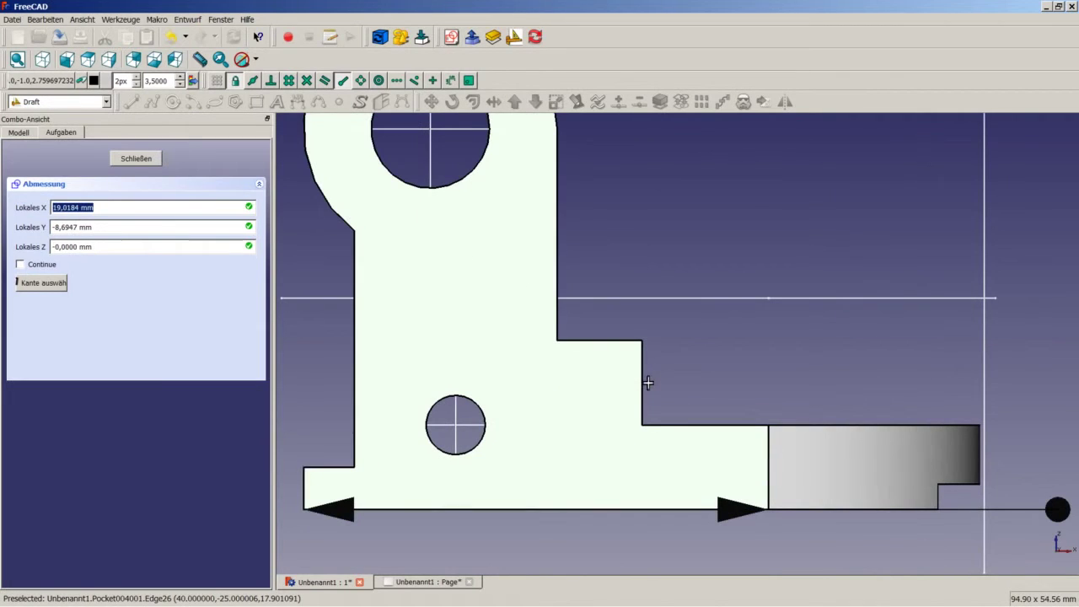
pyautogui.click(643, 426)
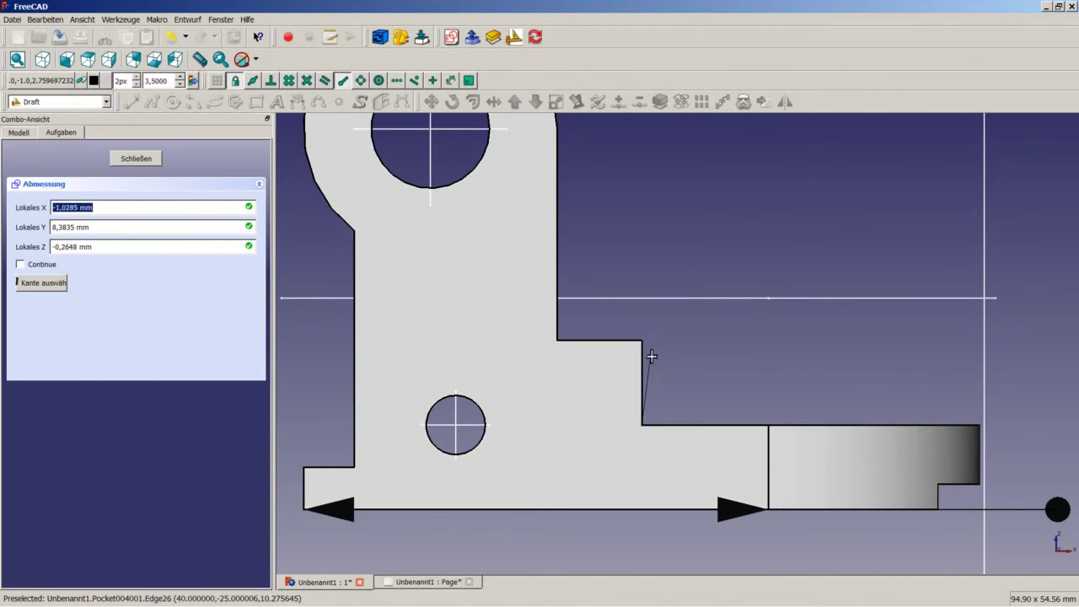
pyautogui.click(642, 341)
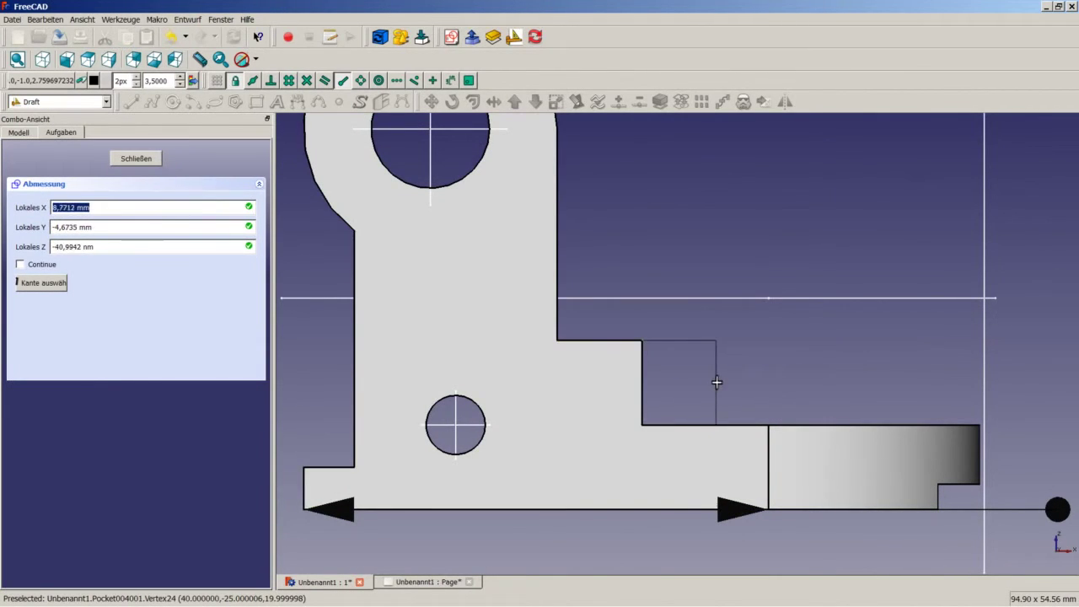
pyautogui.click(721, 379)
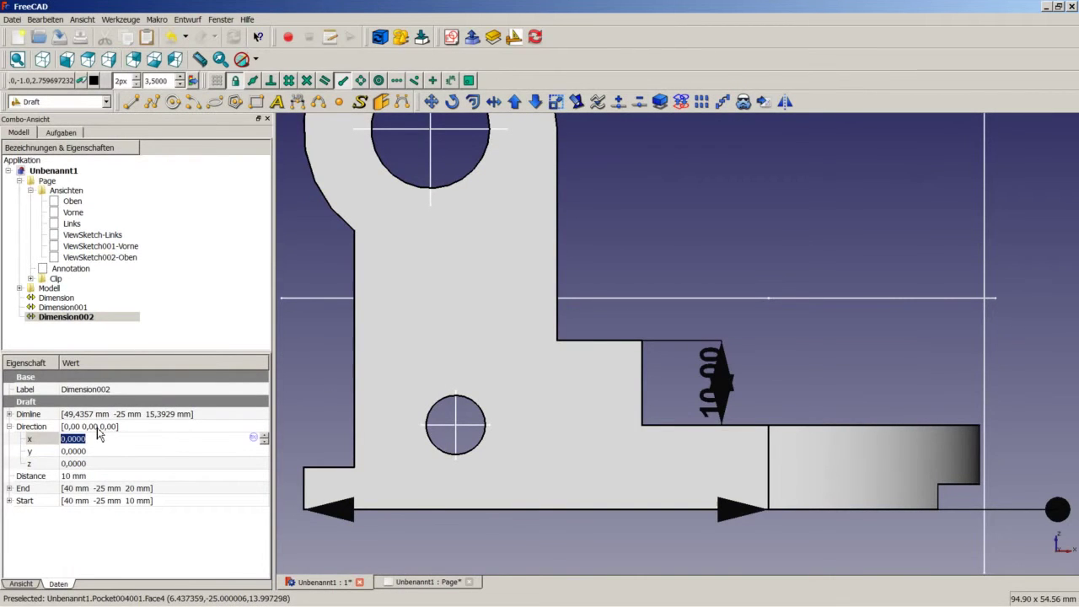
# Step: Set Dimension002's Flip Arrows to true and Decimals to 0 so it reads 10
pyautogui.click(9, 429)
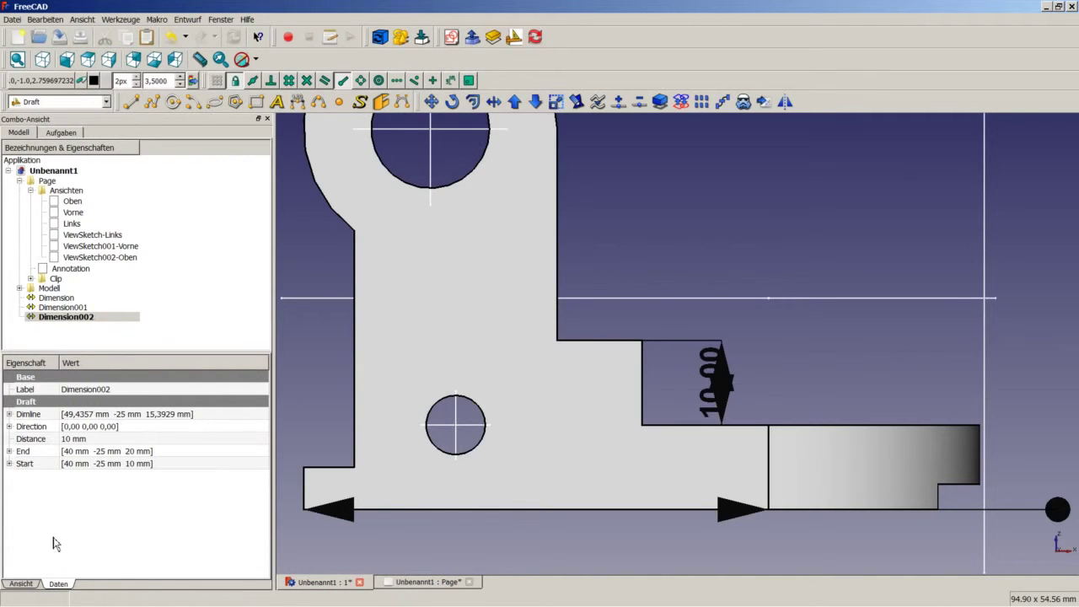
pyautogui.click(34, 585)
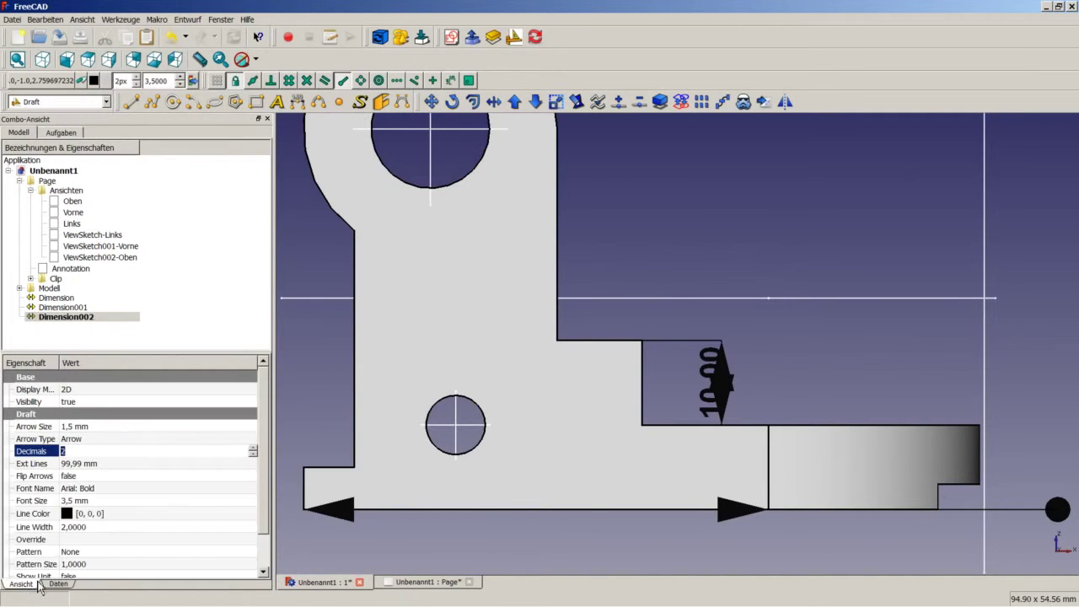
pyautogui.click(90, 474)
pyautogui.click(91, 476)
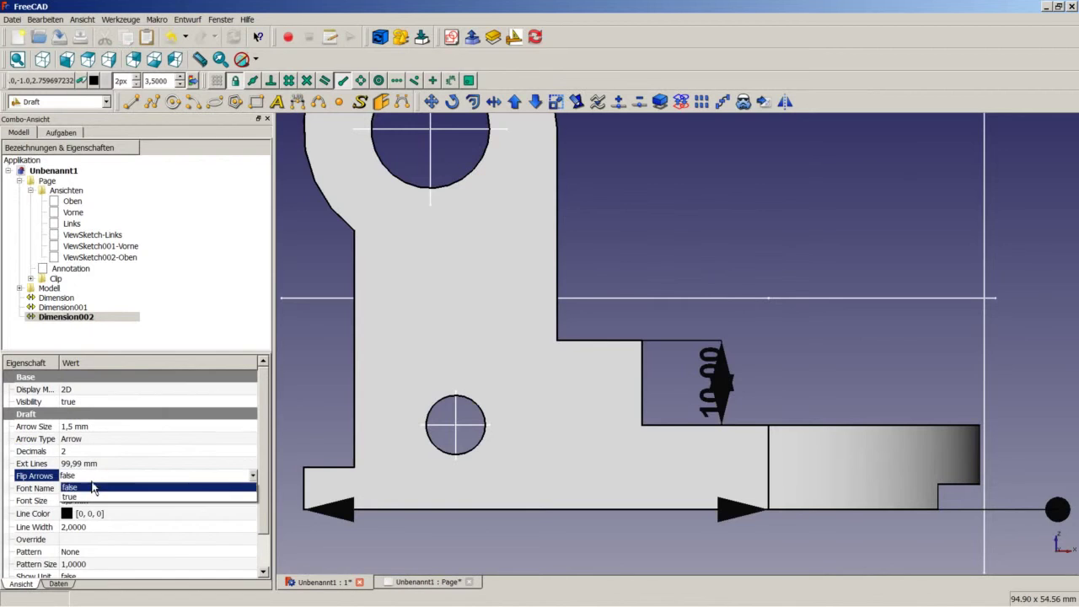
pyautogui.click(93, 497)
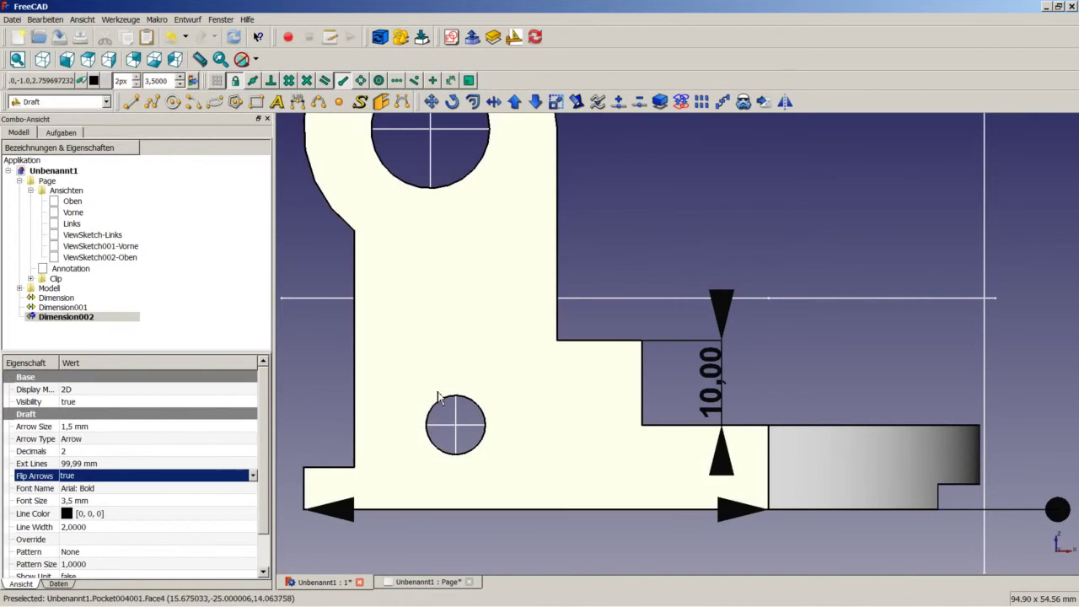
pyautogui.click(153, 452)
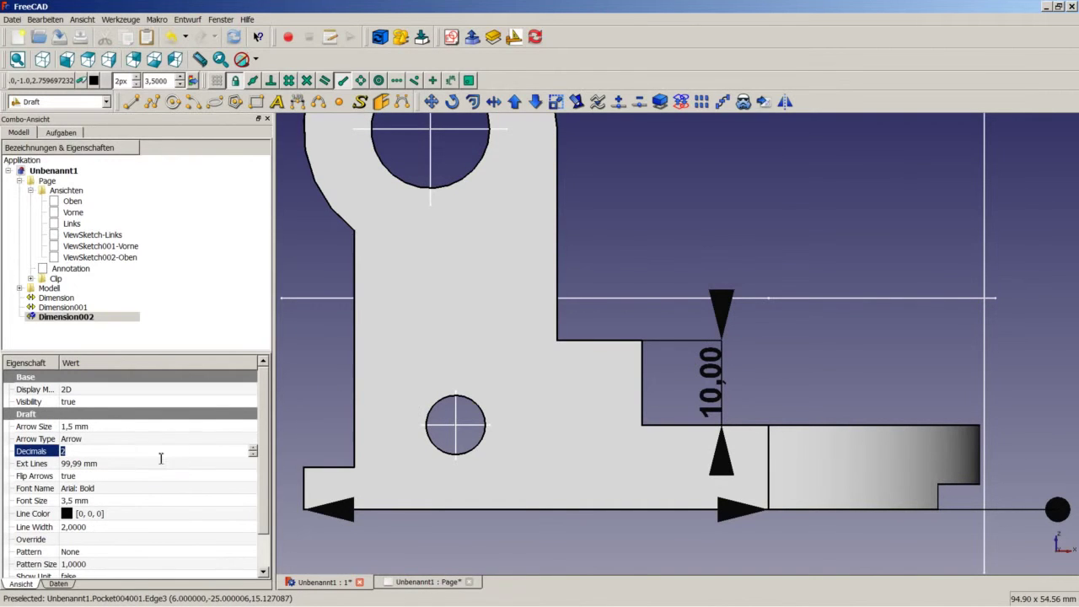
pyautogui.click(253, 455)
pyautogui.click(253, 455)
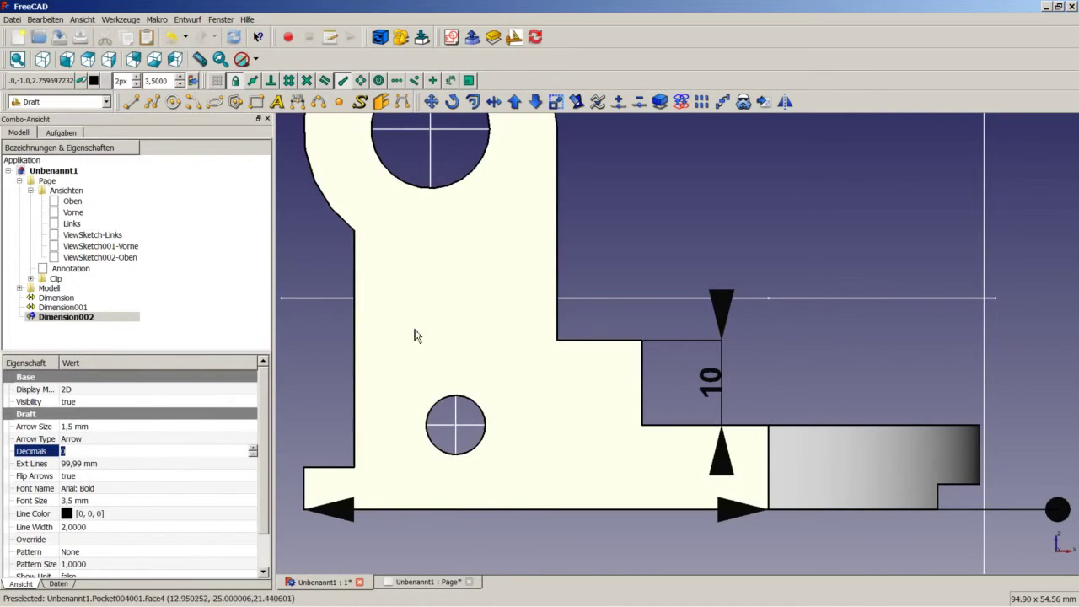
pyautogui.click(300, 245)
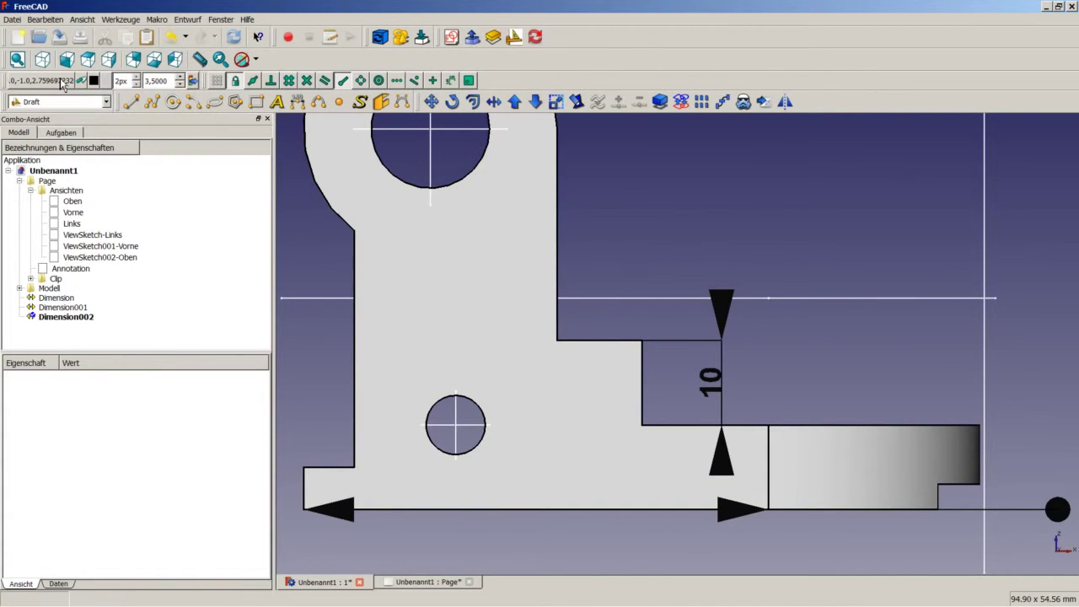
# Step: Fit the part in isometric view, then return to the Unbenannt1 : Page drawing
pyautogui.click(42, 59)
pyautogui.rightClick(783, 288)
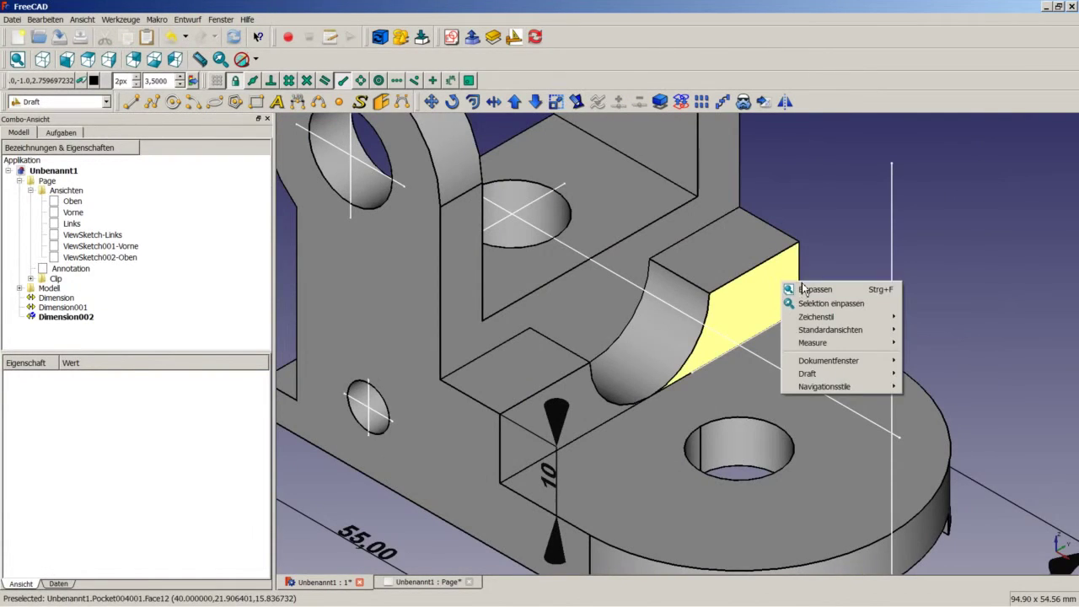
pyautogui.press('Escape')
pyautogui.rightClick(817, 285)
pyautogui.press('Escape')
pyautogui.rightClick(828, 291)
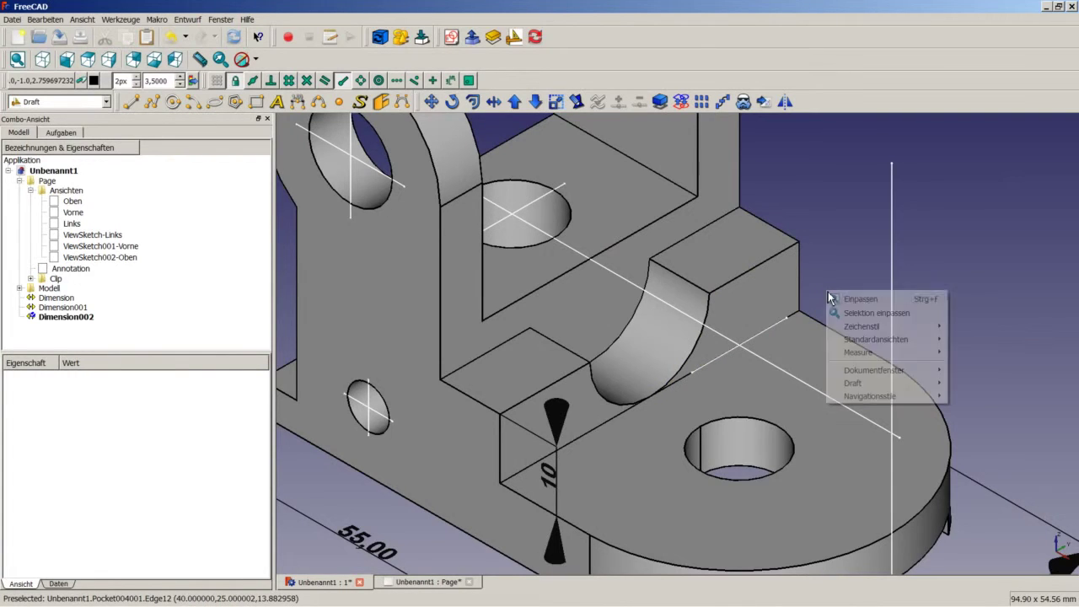
pyautogui.click(832, 300)
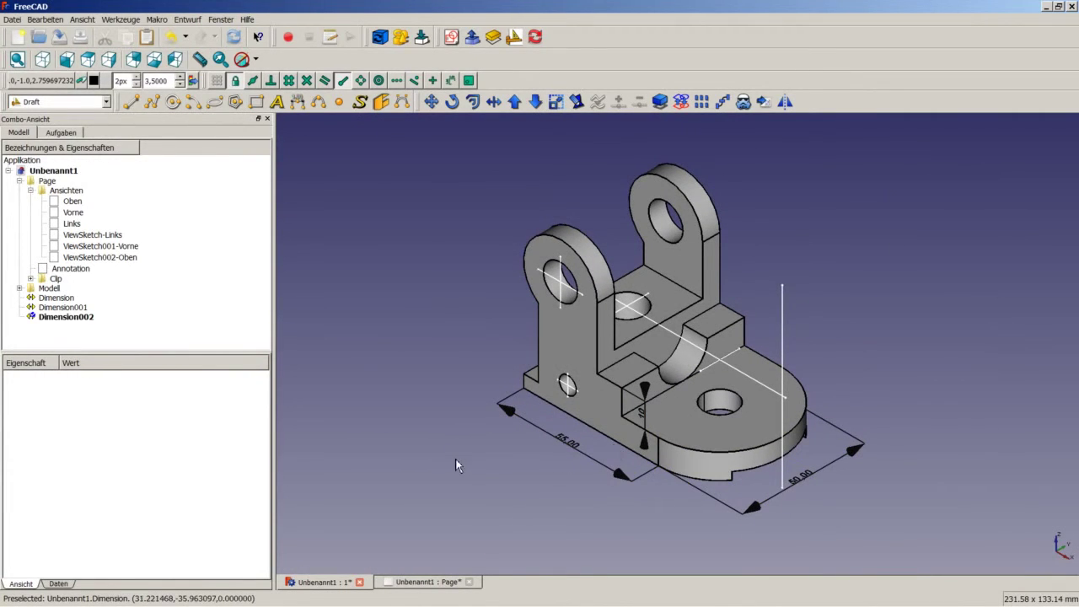
pyautogui.click(413, 581)
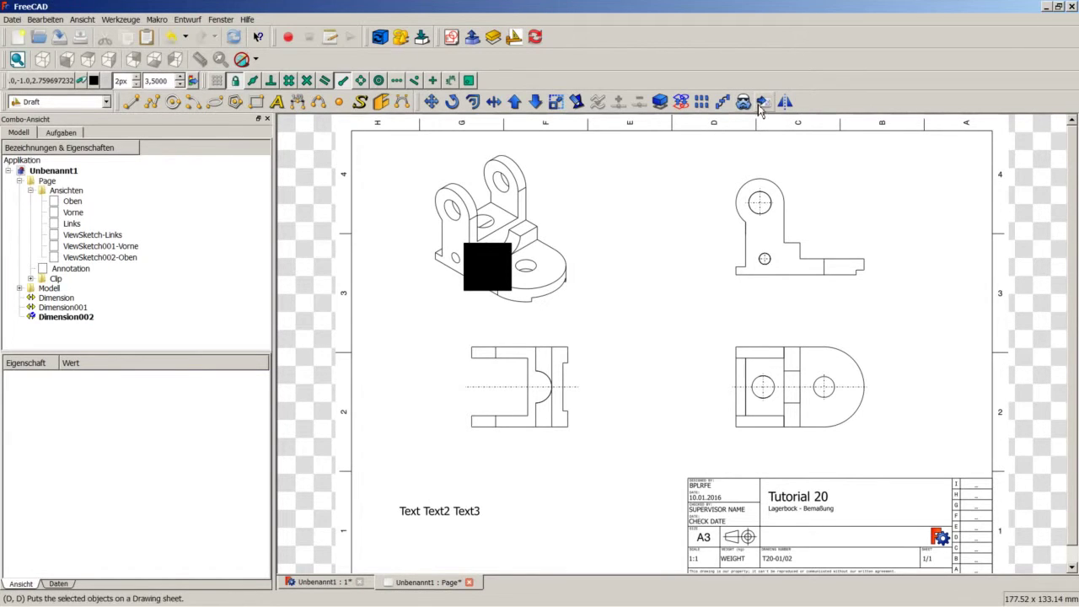
# Step: Switch to the Drawing workbench and select the first Draft Dimension together with the Page
pyautogui.click(107, 102)
pyautogui.click(38, 142)
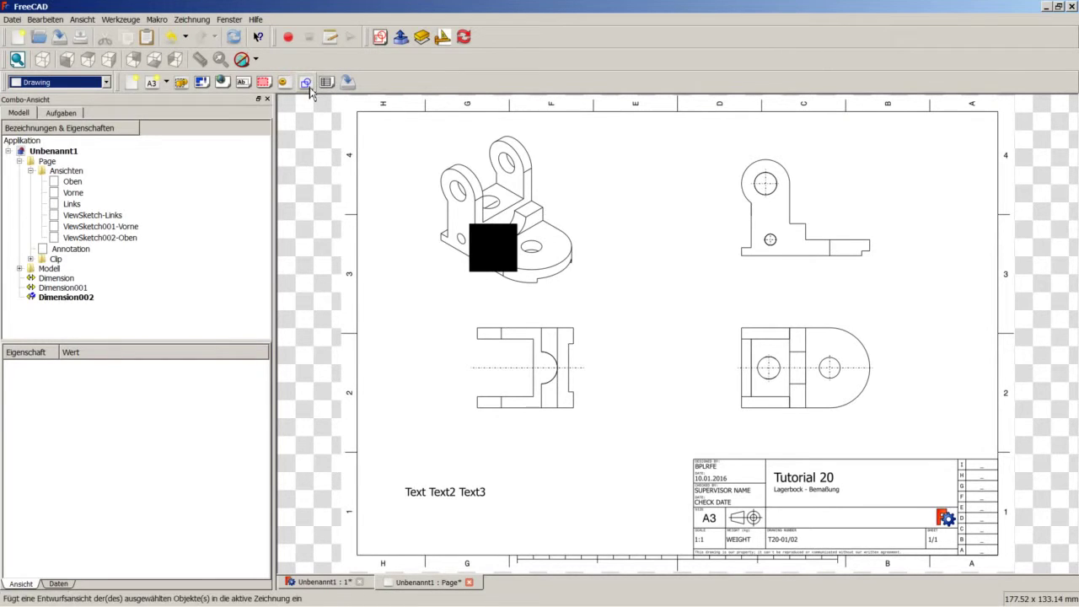
pyautogui.click(54, 280)
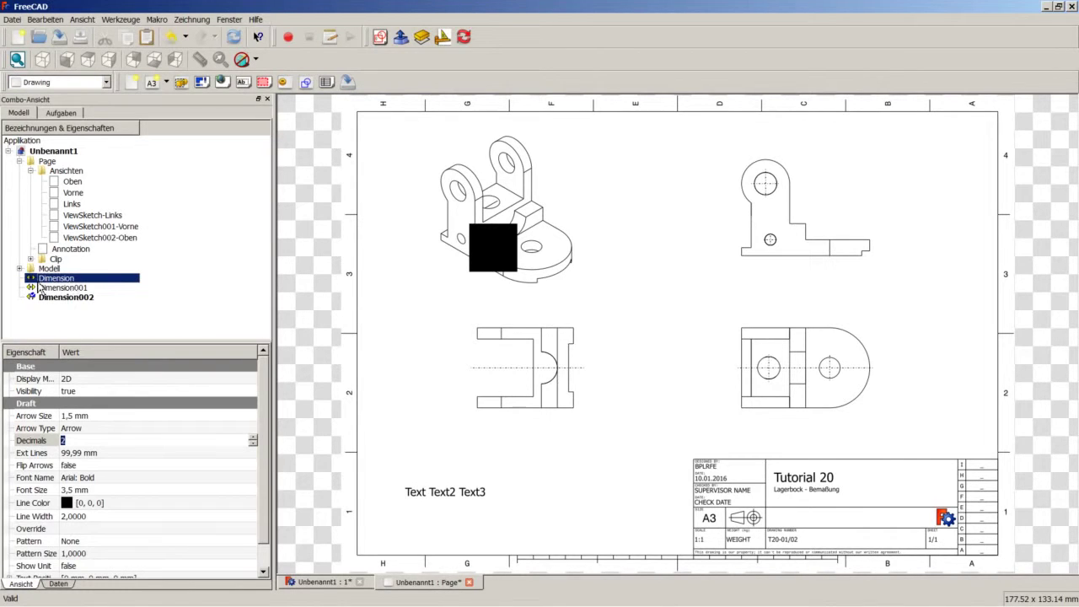
pyautogui.keyDown('ctrl'); pyautogui.click(48, 161); pyautogui.keyUp('ctrl')
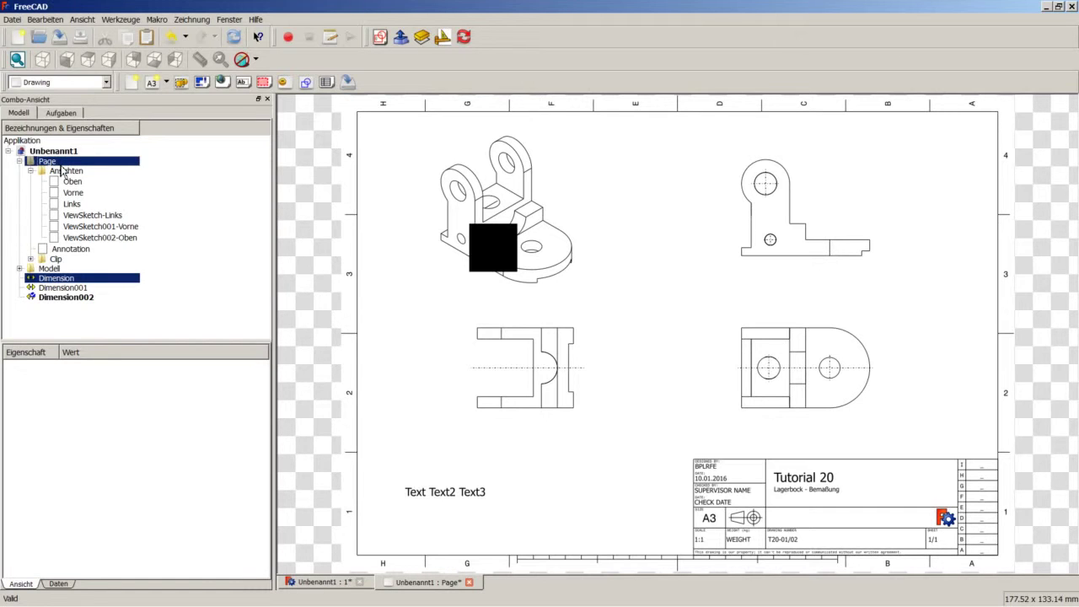
# Step: Insert the Draft dimension as a ViewDimension and compare its data with the top view Oben
pyautogui.click(305, 83)
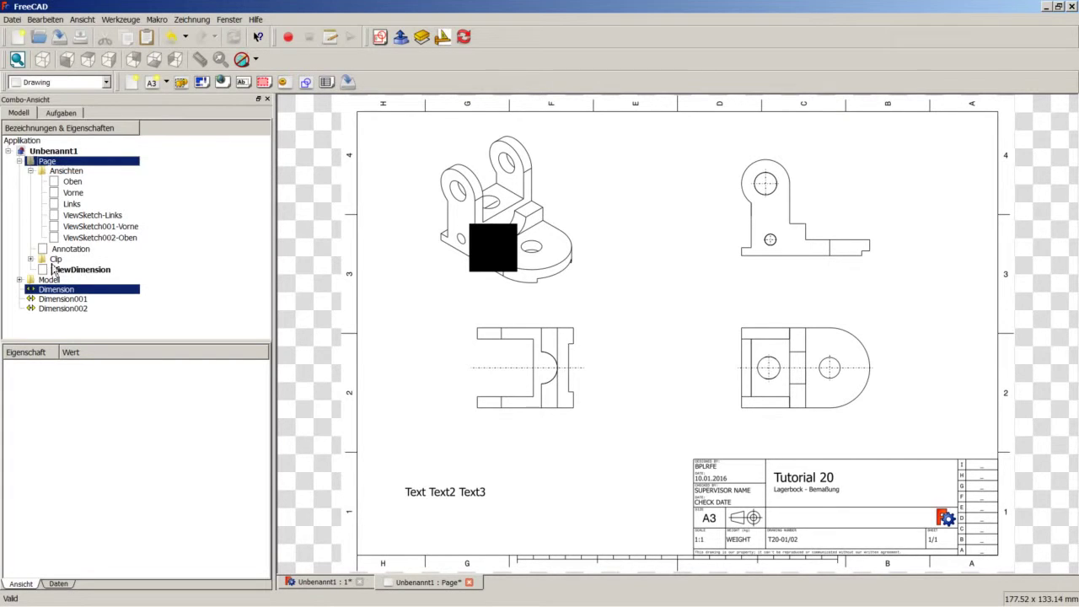
pyautogui.click(104, 270)
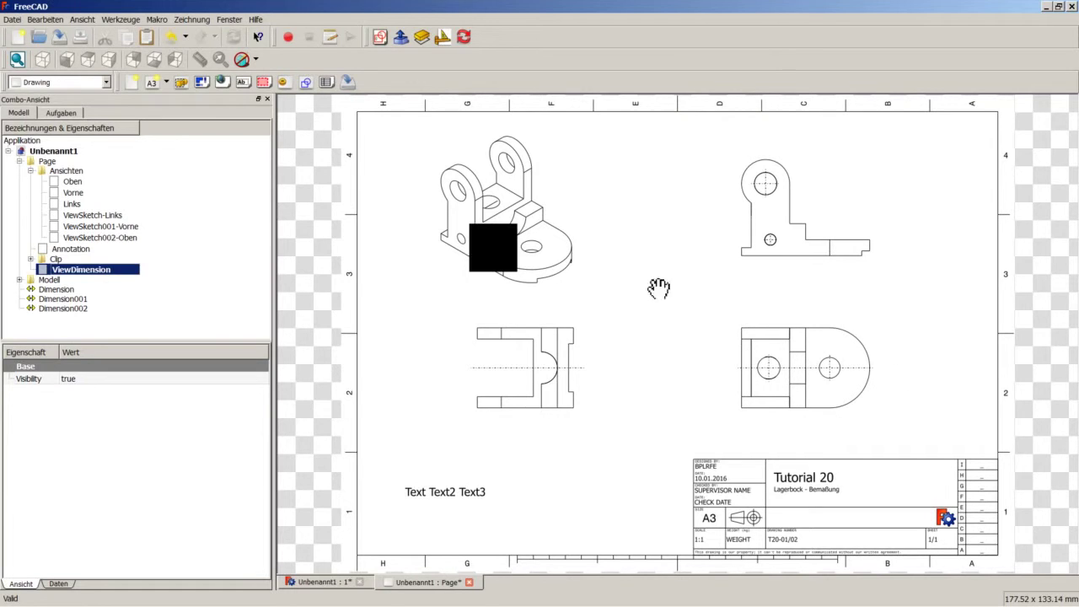
pyautogui.click(72, 181)
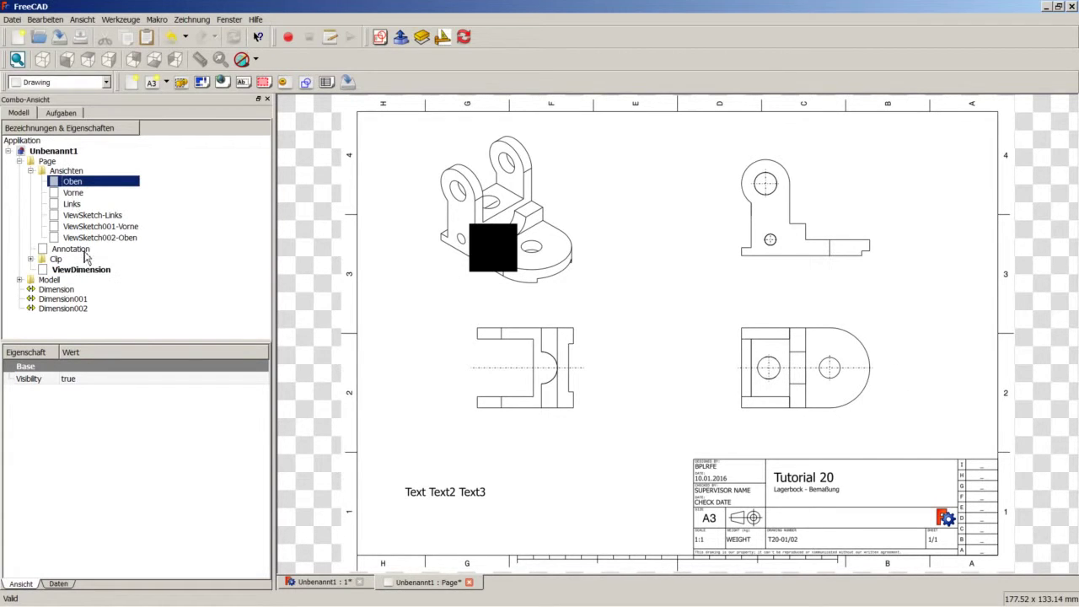
pyautogui.click(58, 583)
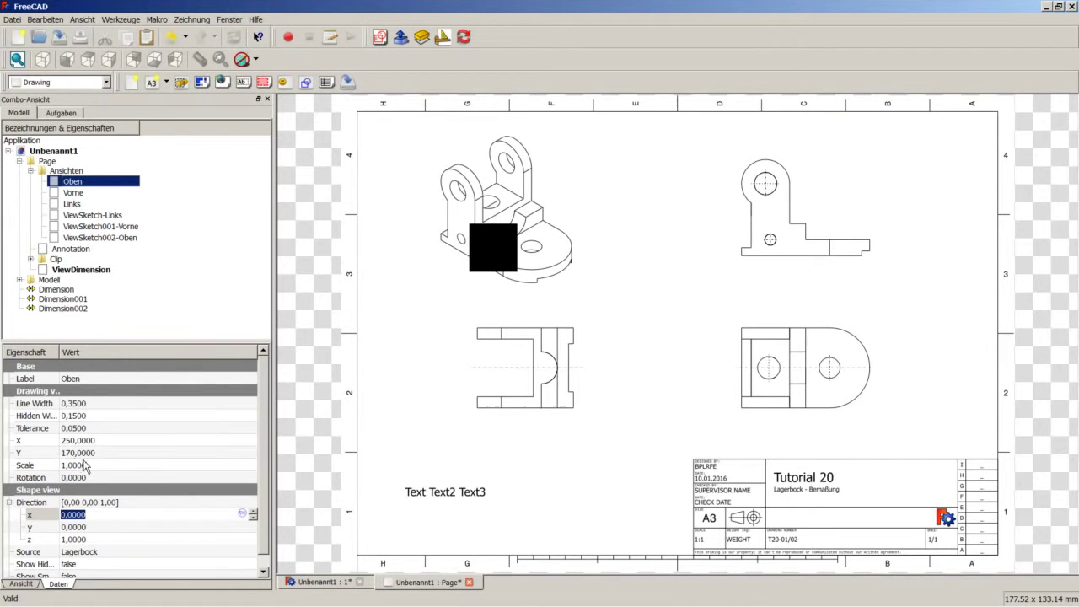
# Step: Inspect the Page's view and data properties, then show ViewDimension's X 10, Y 10, scale 10
pyautogui.click(100, 272)
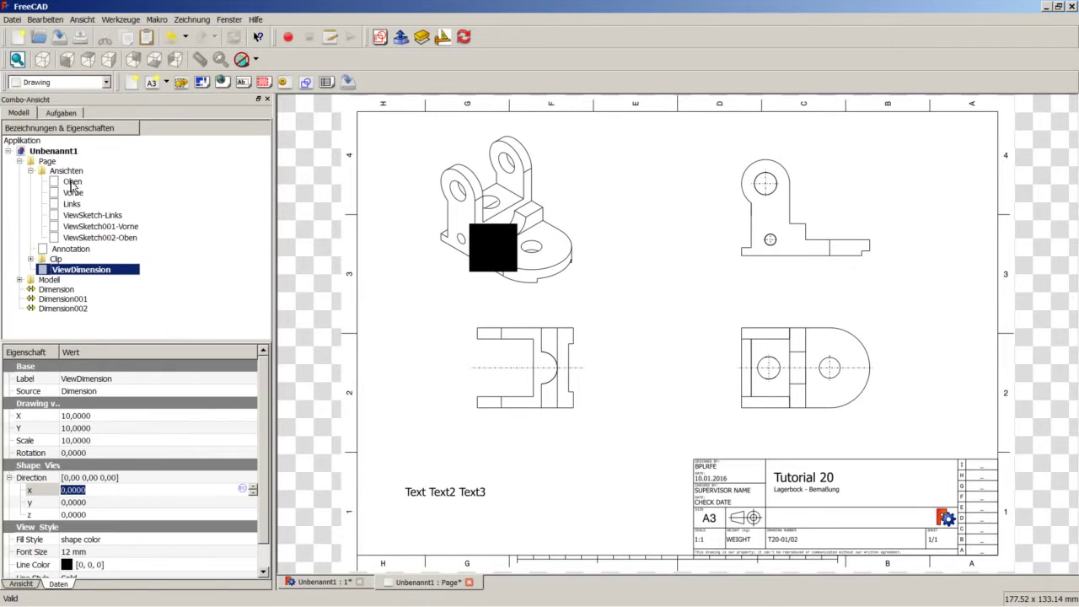
pyautogui.click(50, 162)
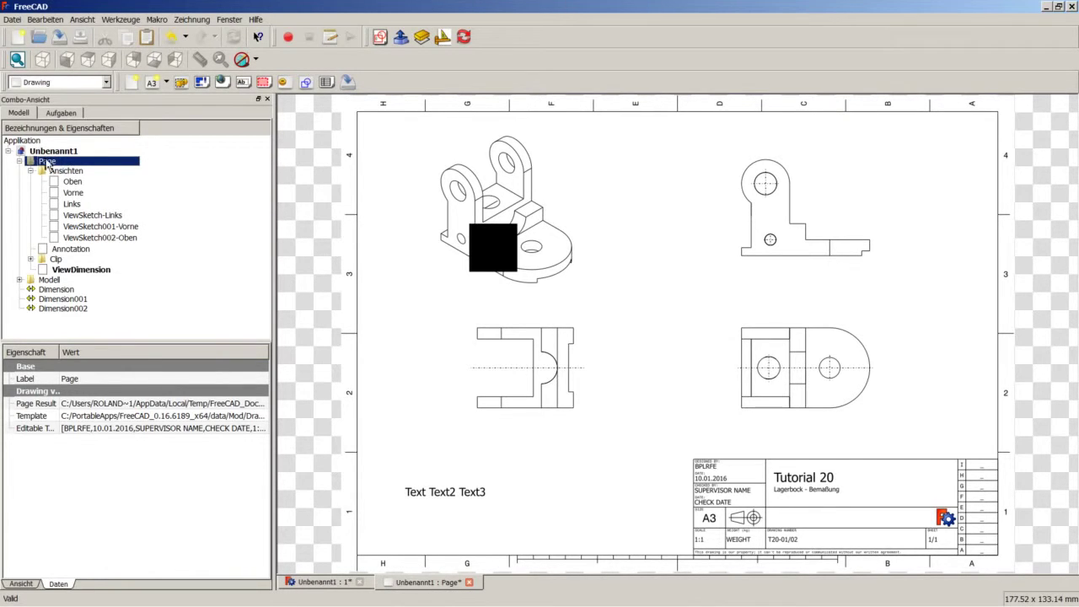
pyautogui.click(32, 585)
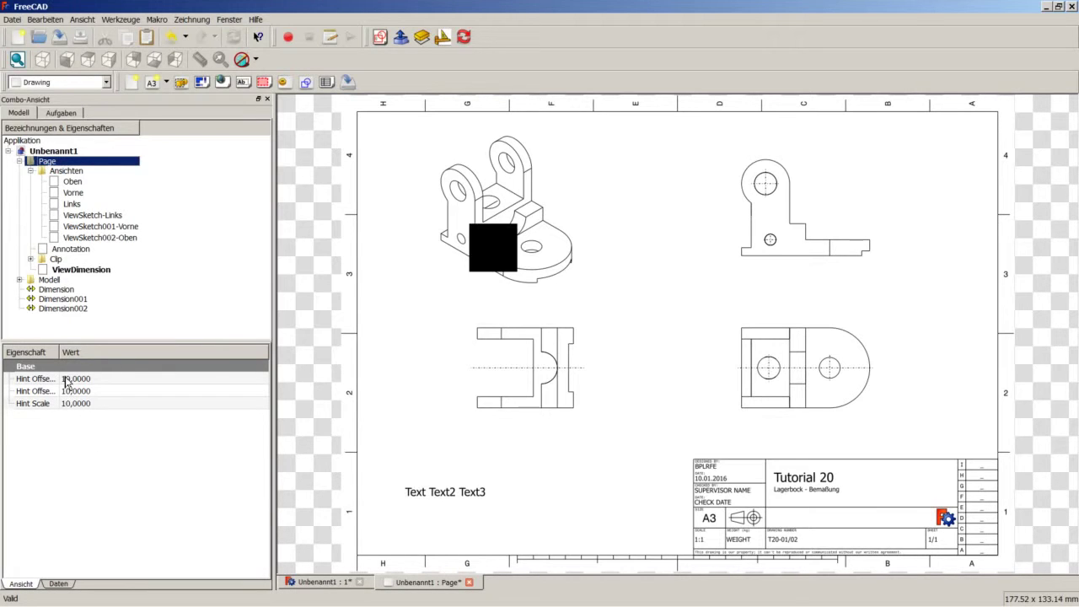
pyautogui.click(59, 584)
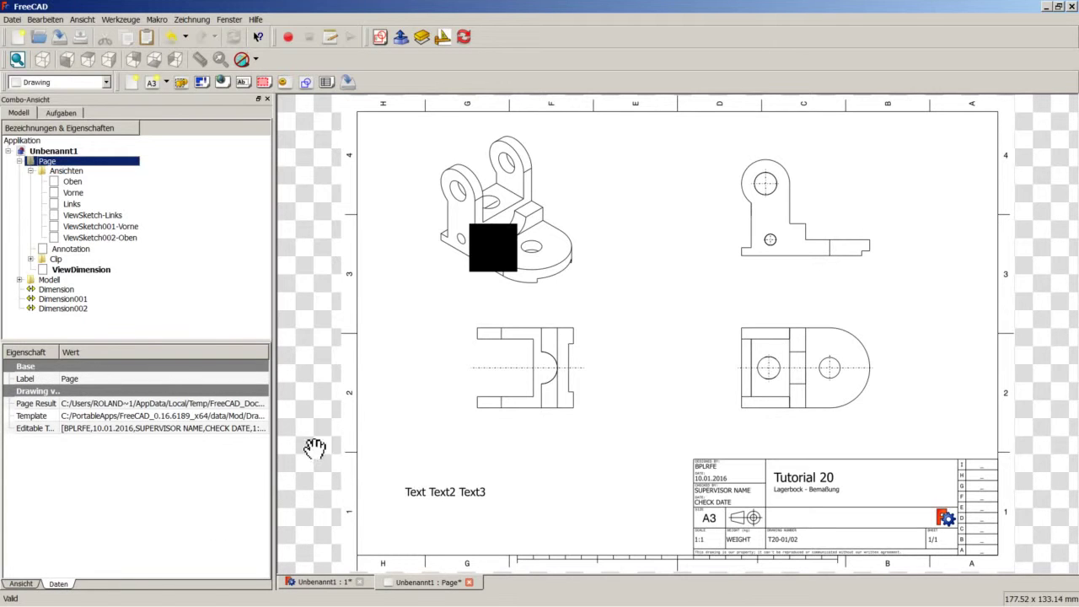
pyautogui.click(95, 271)
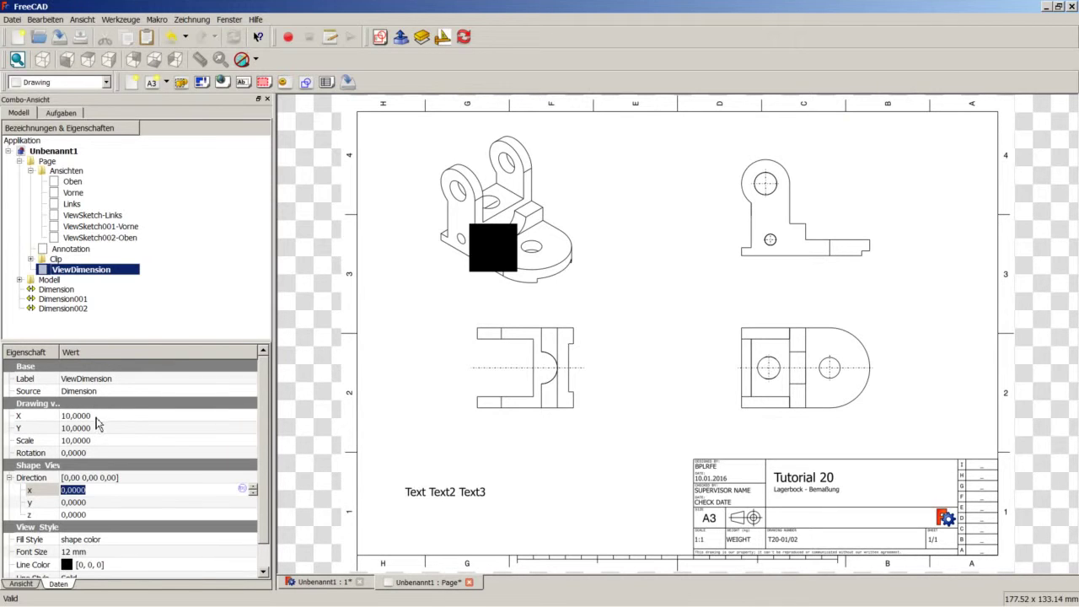
# Step: Move ViewDimension to X 250, Y 170 at scale 1, then select Dimension001
pyautogui.click(96, 416)
pyautogui.write('250')
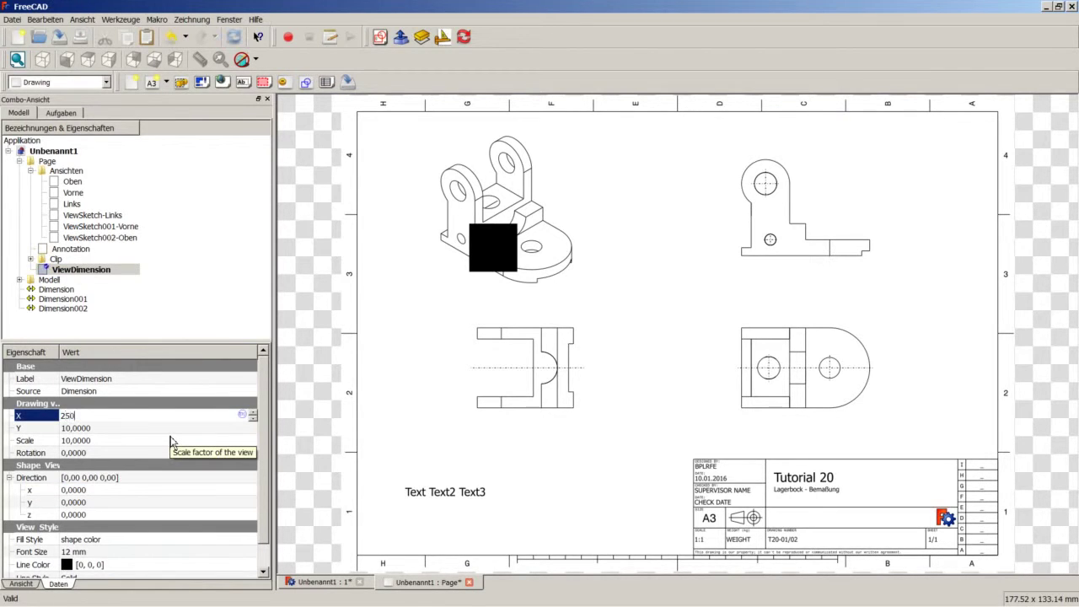
pyautogui.click(150, 434)
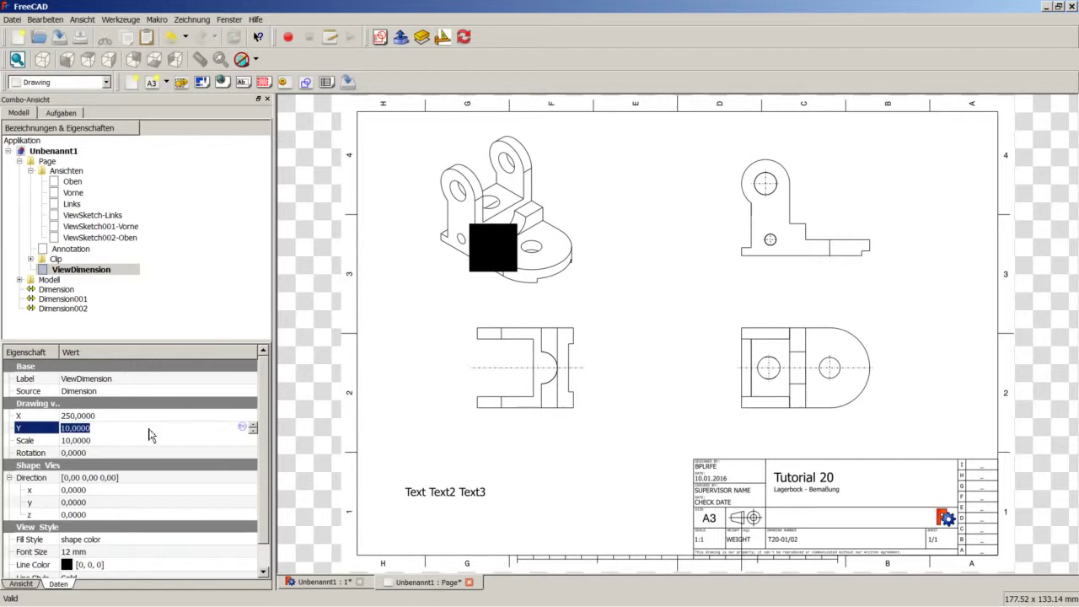
pyautogui.write('170')
pyautogui.click(145, 440)
pyautogui.write('1')
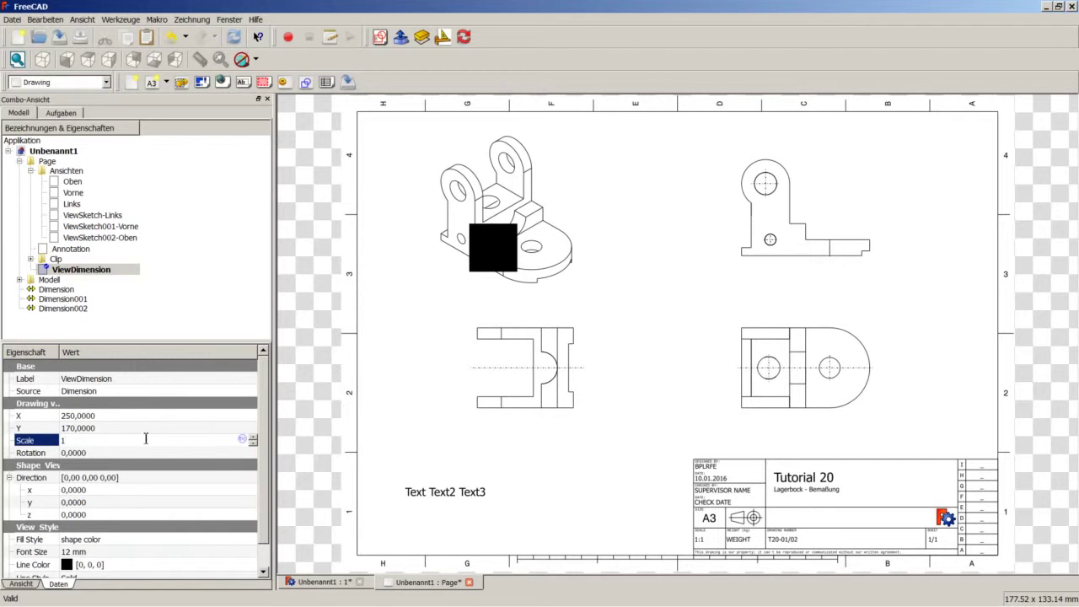
pyautogui.click(145, 429)
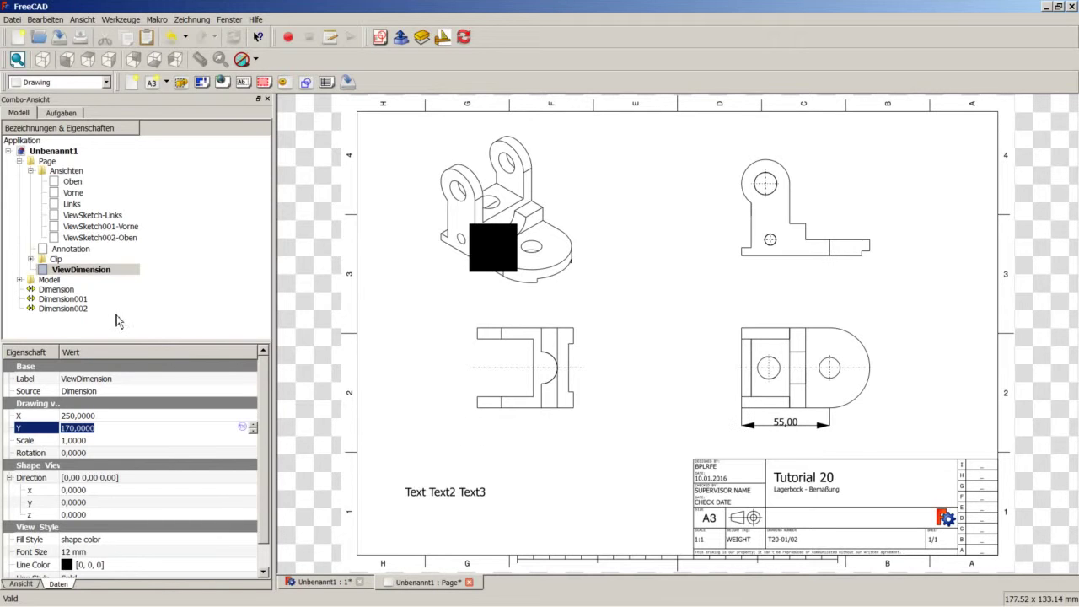
pyautogui.click(79, 300)
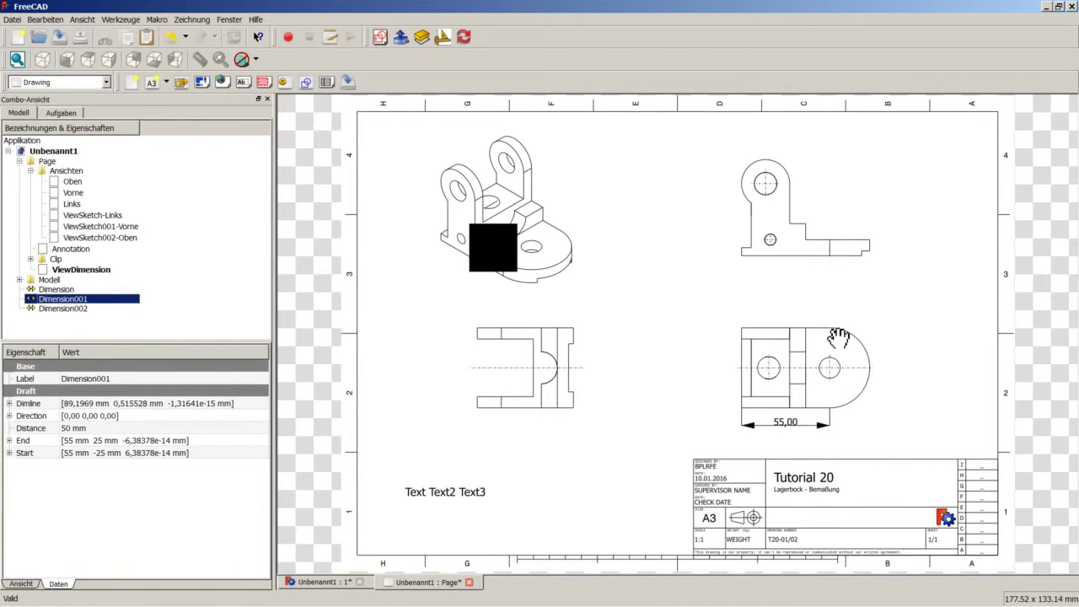
# Step: Insert Dimension001 into the Page as a new dimension view
pyautogui.keyDown('ctrl'); pyautogui.click(51, 161); pyautogui.keyUp('ctrl')
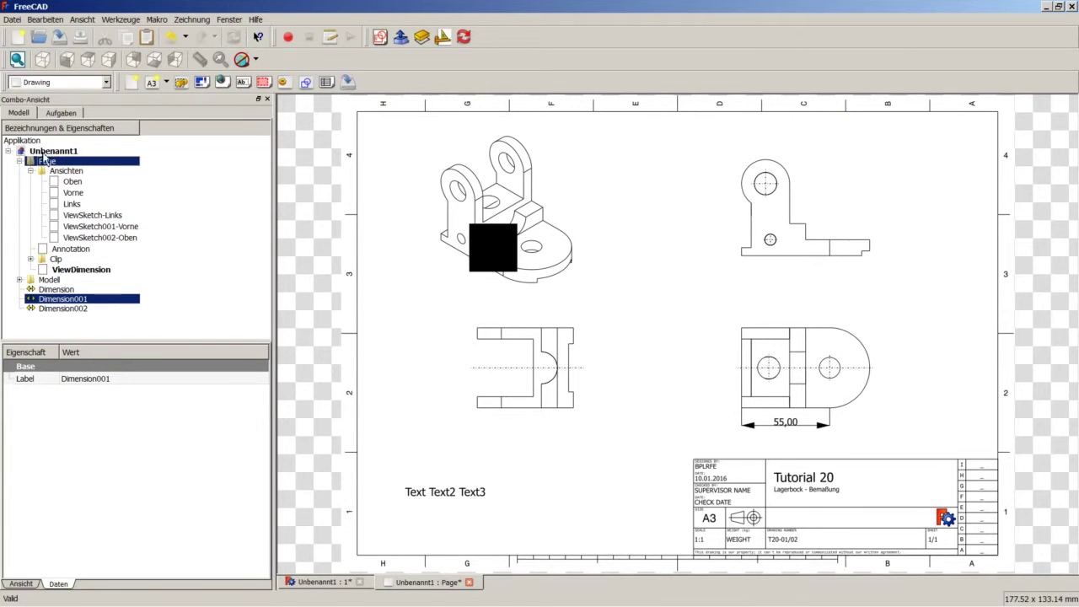
pyautogui.click(305, 82)
pyautogui.click(102, 281)
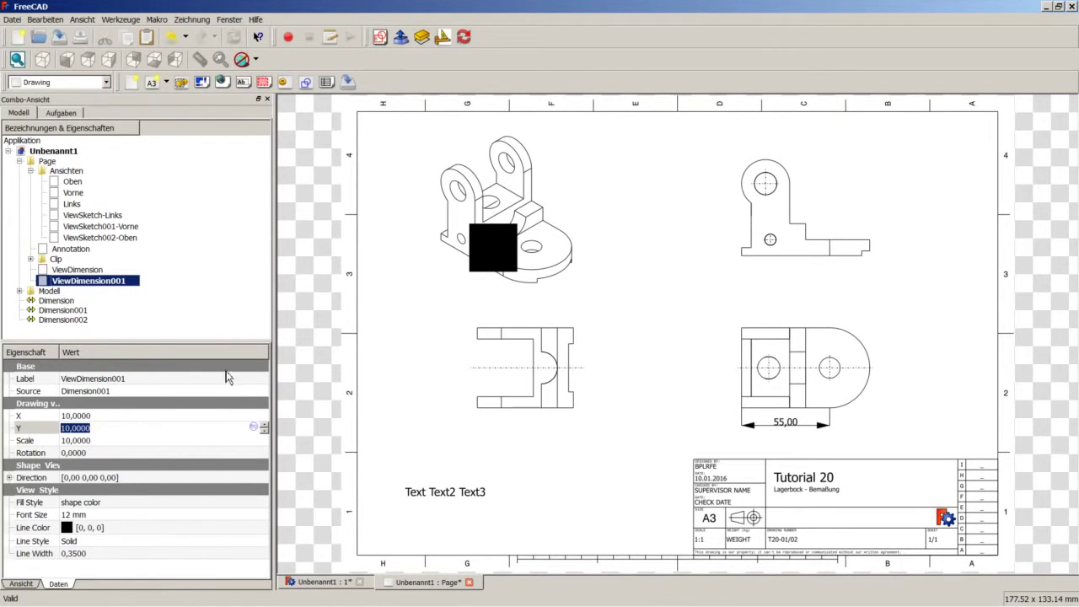
# Step: Place ViewDimension001 at X 250, Y 170, scale 1 to show the vertical 50,00 dimension
pyautogui.click(101, 416)
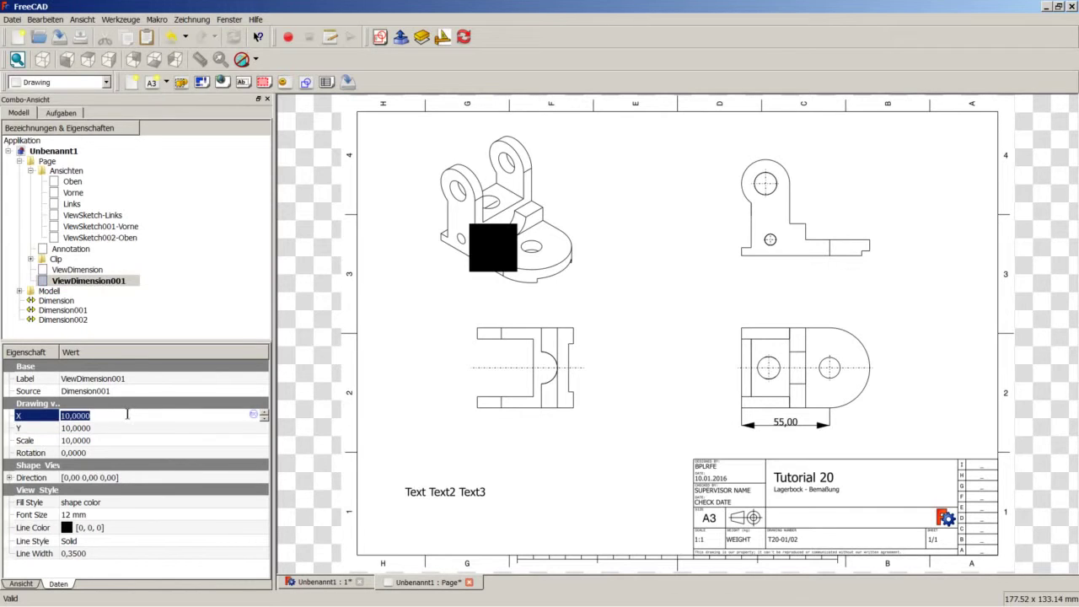
pyautogui.write('250')
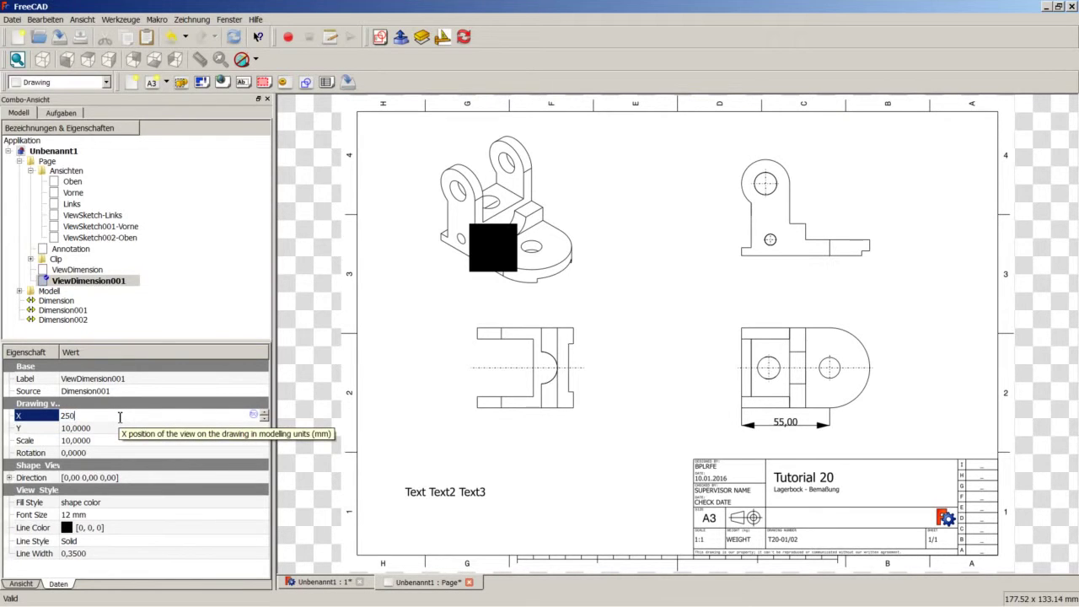
pyautogui.click(115, 428)
pyautogui.write('170')
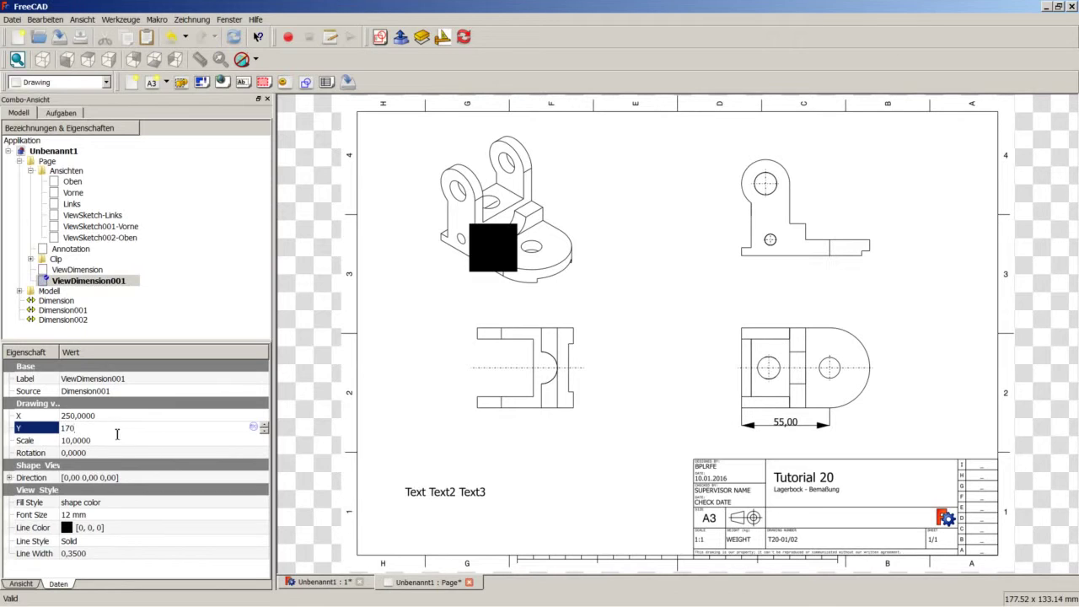
pyautogui.click(116, 440)
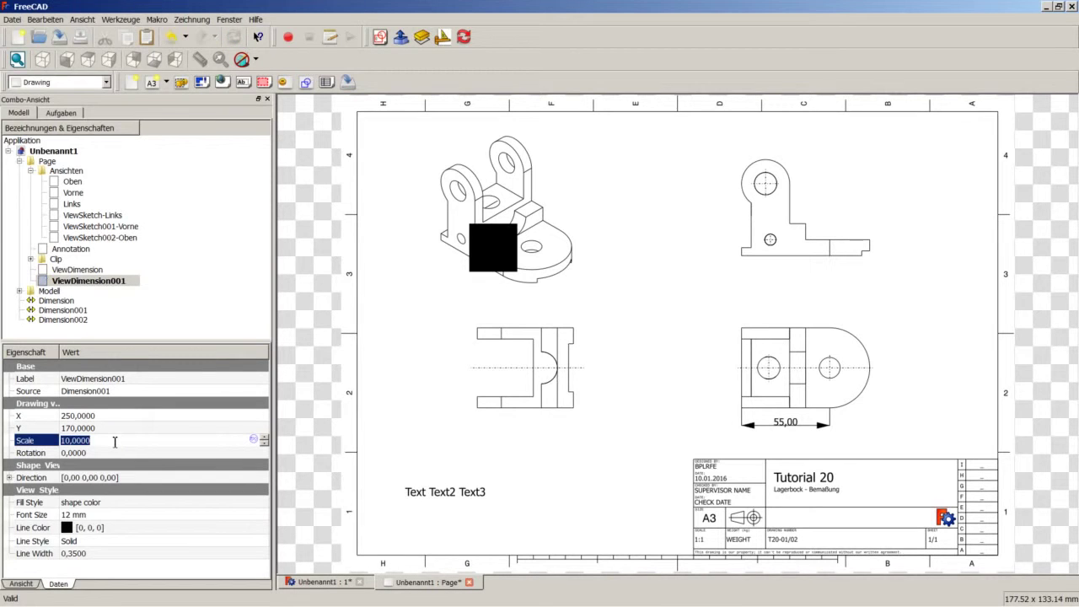
pyautogui.write('1')
pyautogui.click(118, 428)
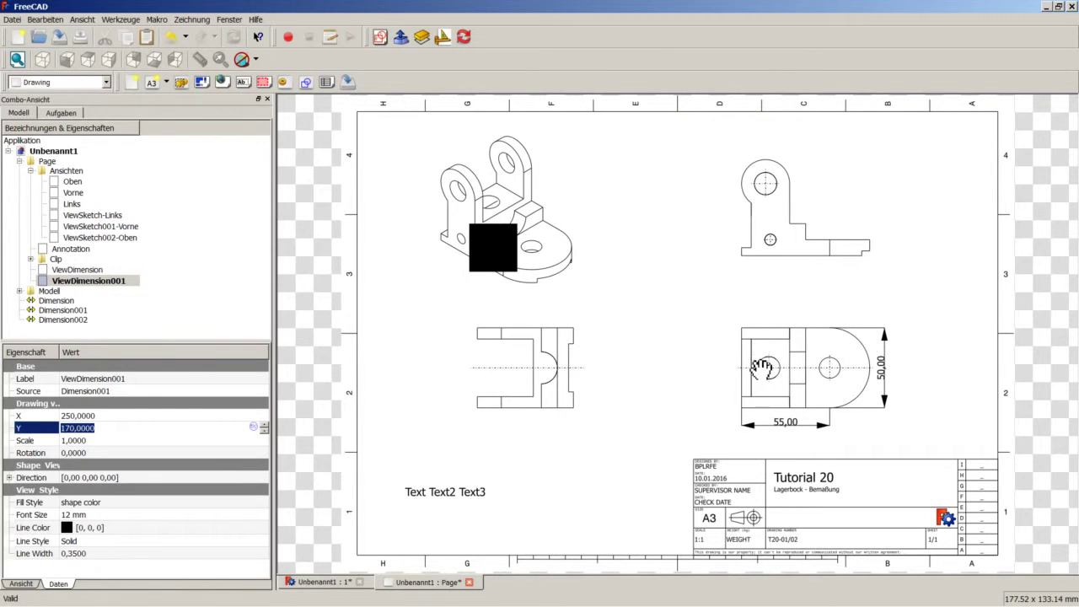
pyautogui.click(597, 386)
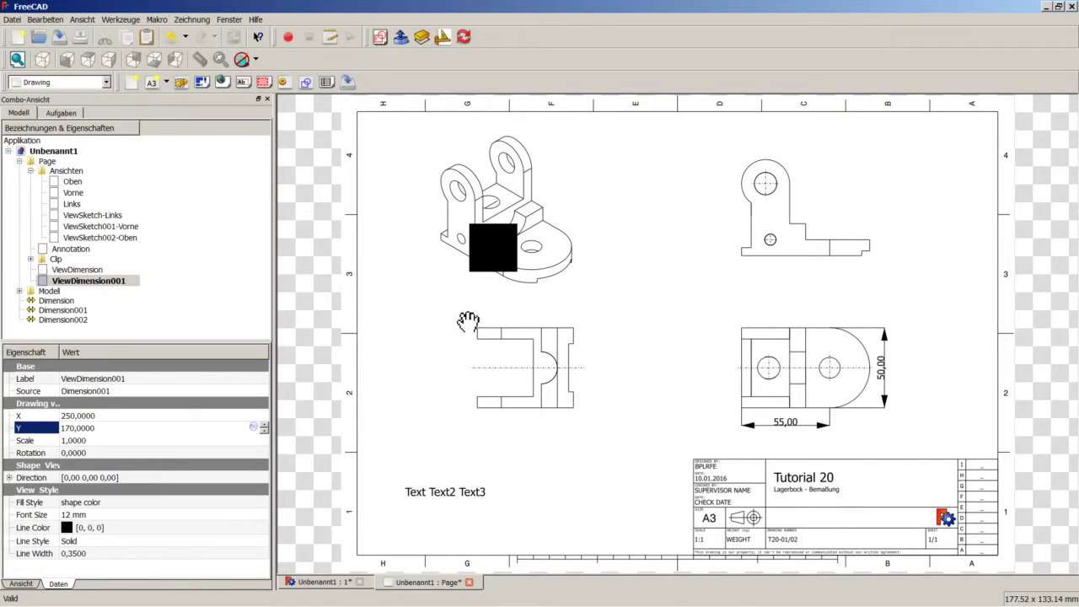
# Step: Insert Dimension002 into the Page as ViewDimension002, then check the Links view's position and rotation
pyautogui.click(67, 321)
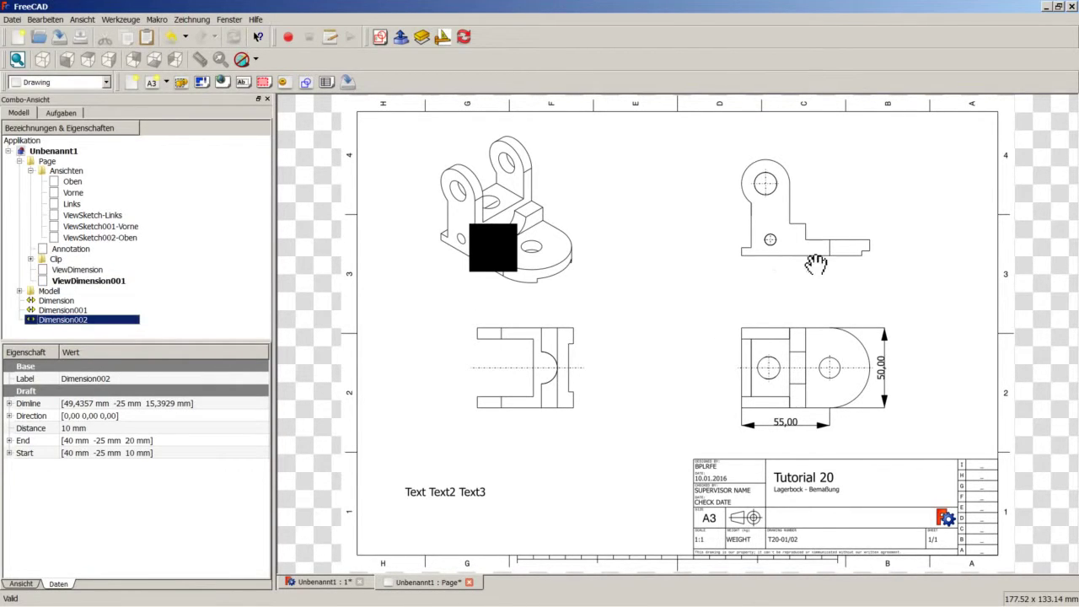
pyautogui.keyDown('ctrl'); pyautogui.click(47, 161); pyautogui.keyUp('ctrl')
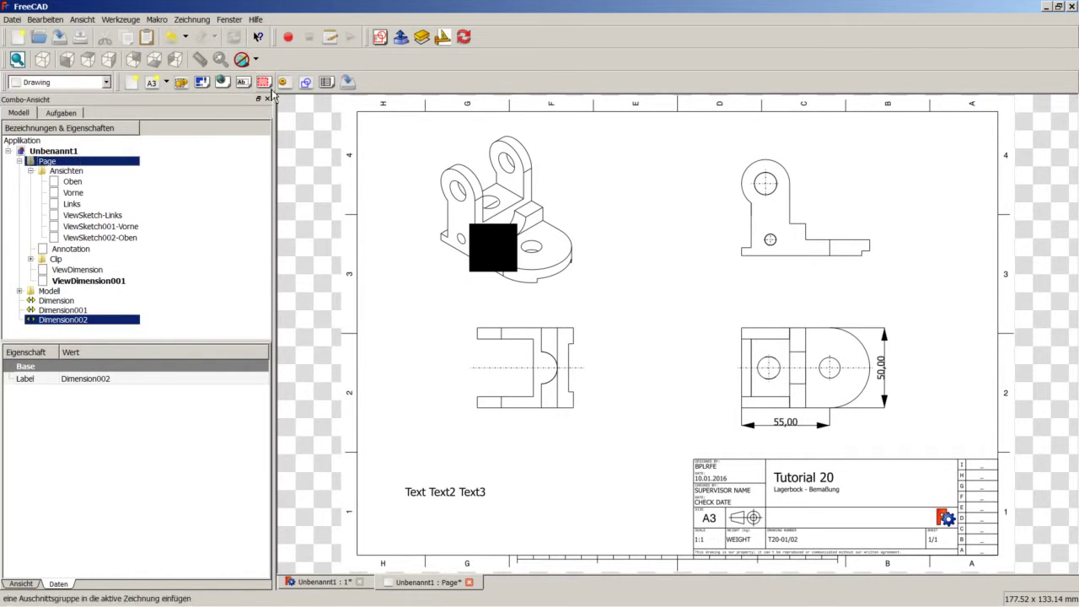
pyautogui.click(305, 82)
pyautogui.click(92, 293)
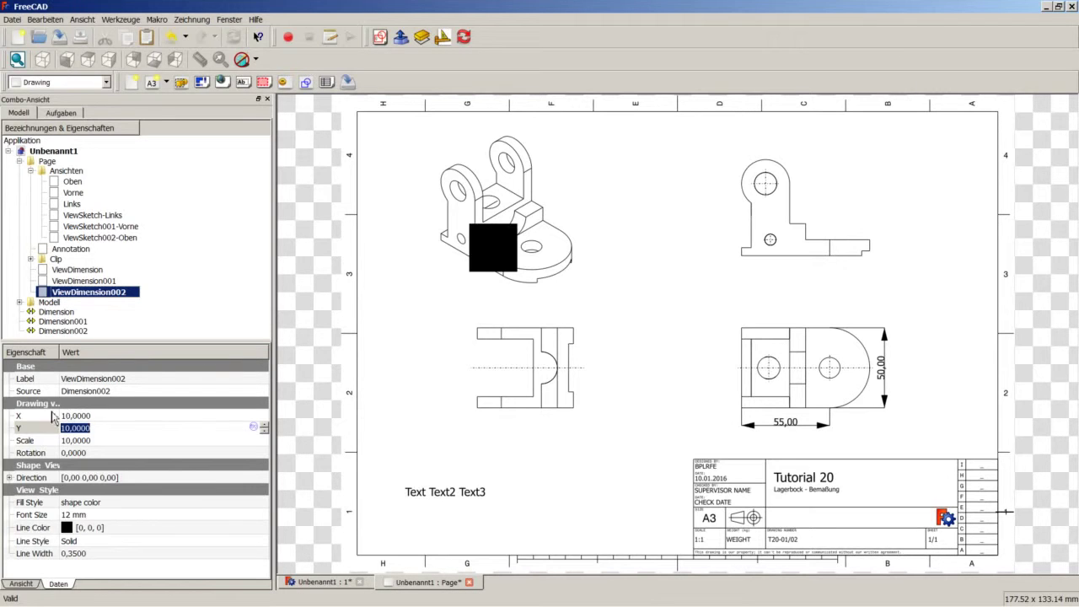
pyautogui.click(74, 205)
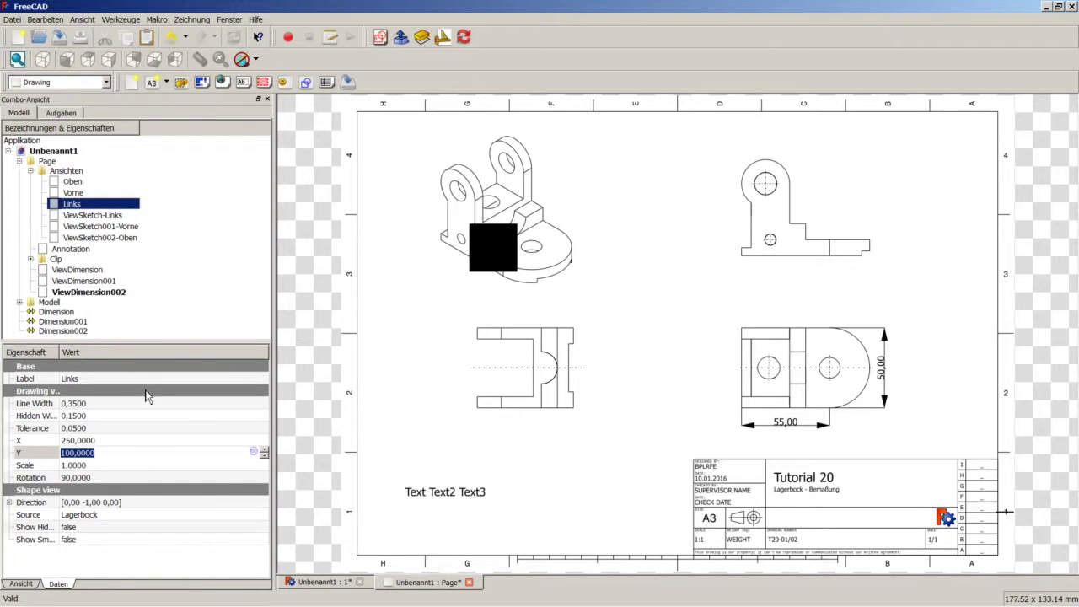
# Step: Set ViewDimension002 to X 250, Y 100, scale 1 and rotation 90°
pyautogui.click(84, 292)
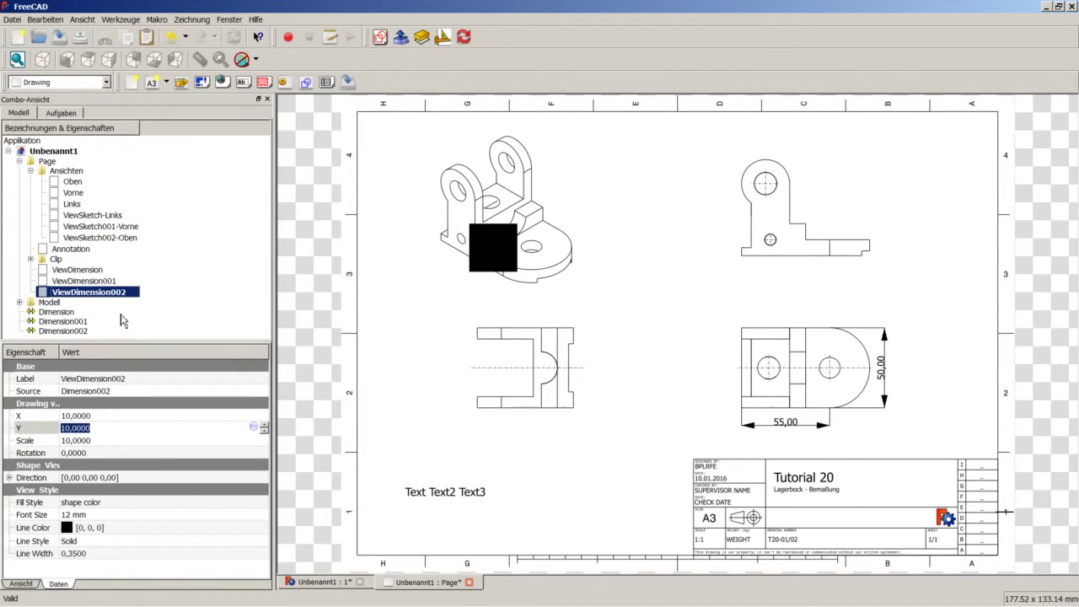
pyautogui.click(104, 416)
pyautogui.write('250')
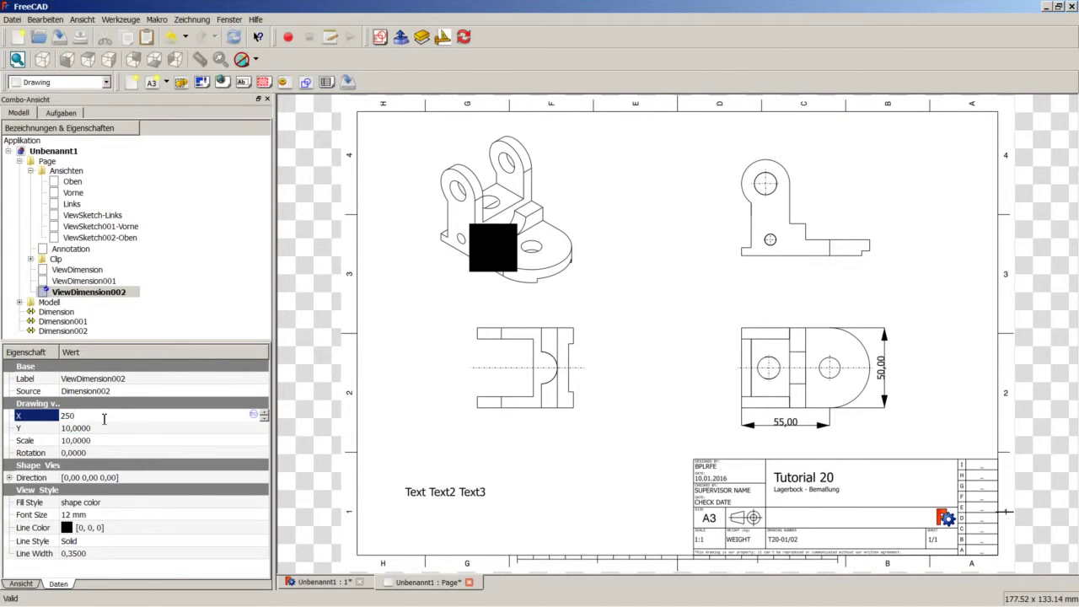
pyautogui.click(101, 428)
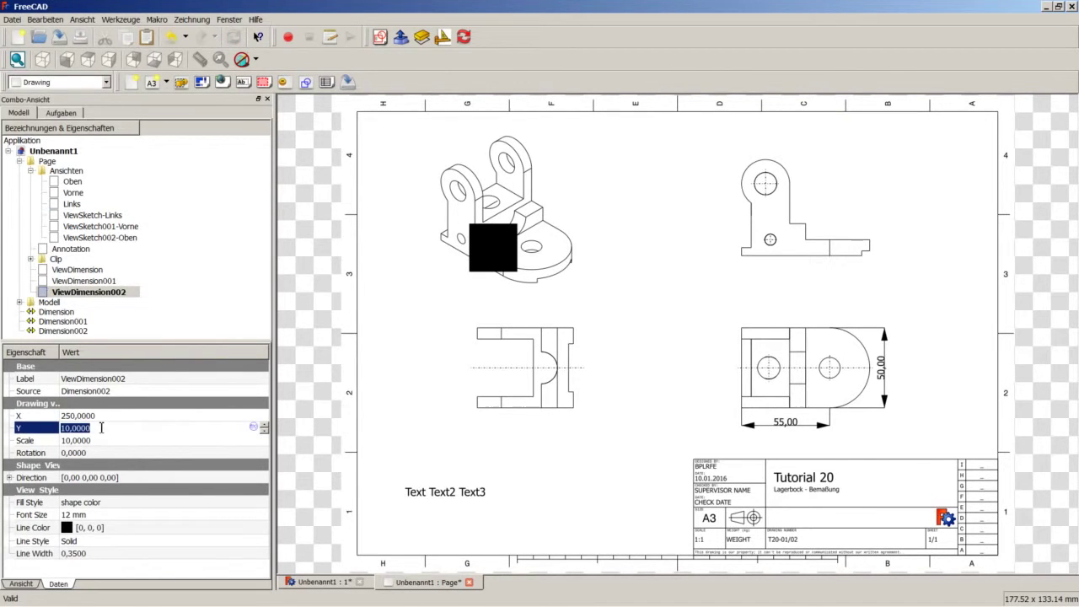
pyautogui.write('1')
pyautogui.click(102, 440)
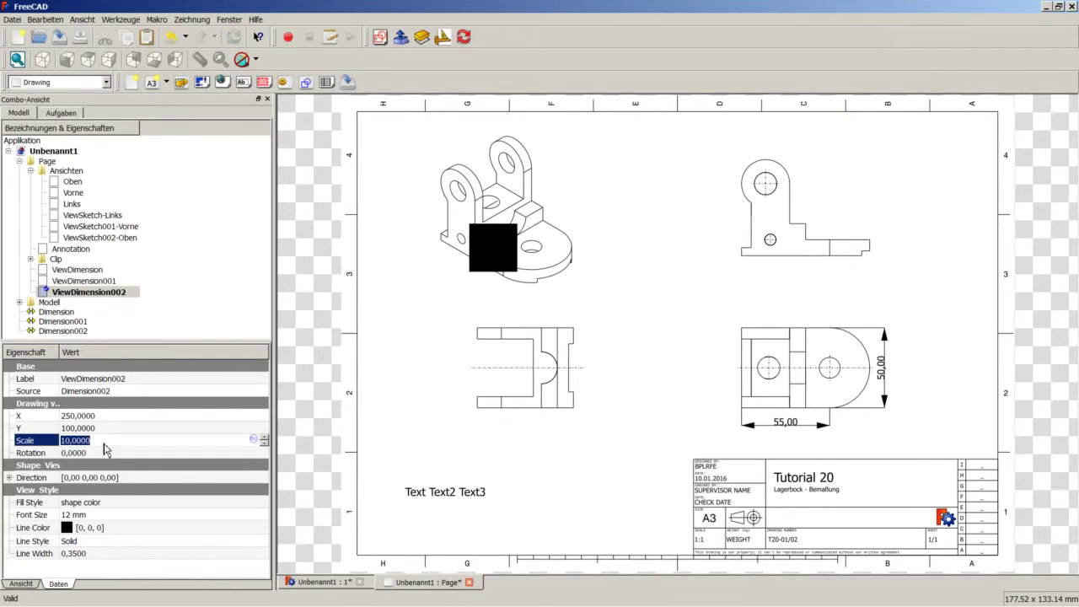
pyautogui.write('1')
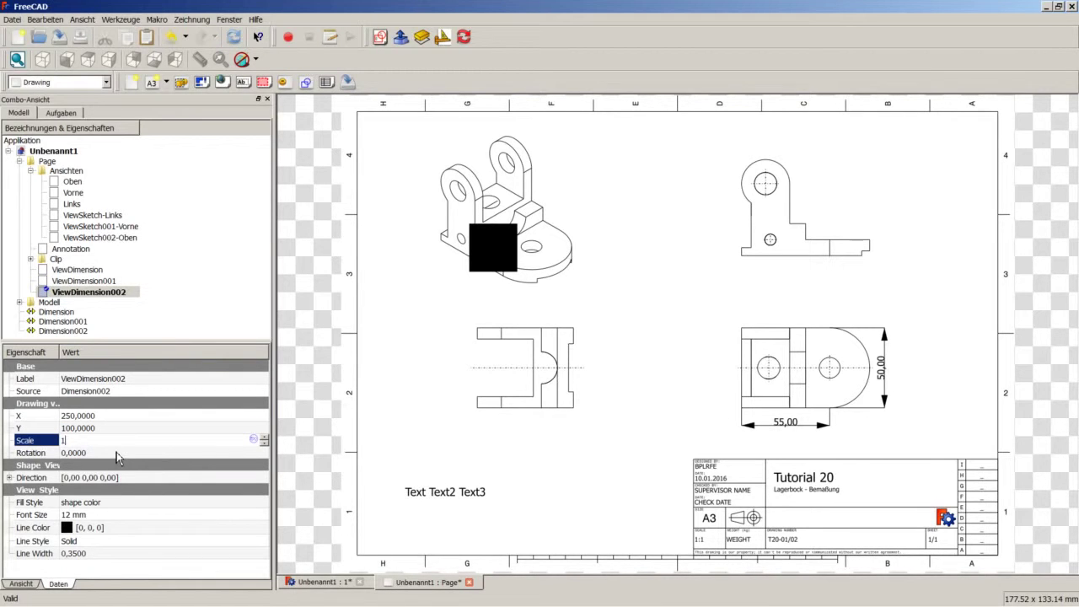
pyautogui.click(117, 452)
pyautogui.write('90')
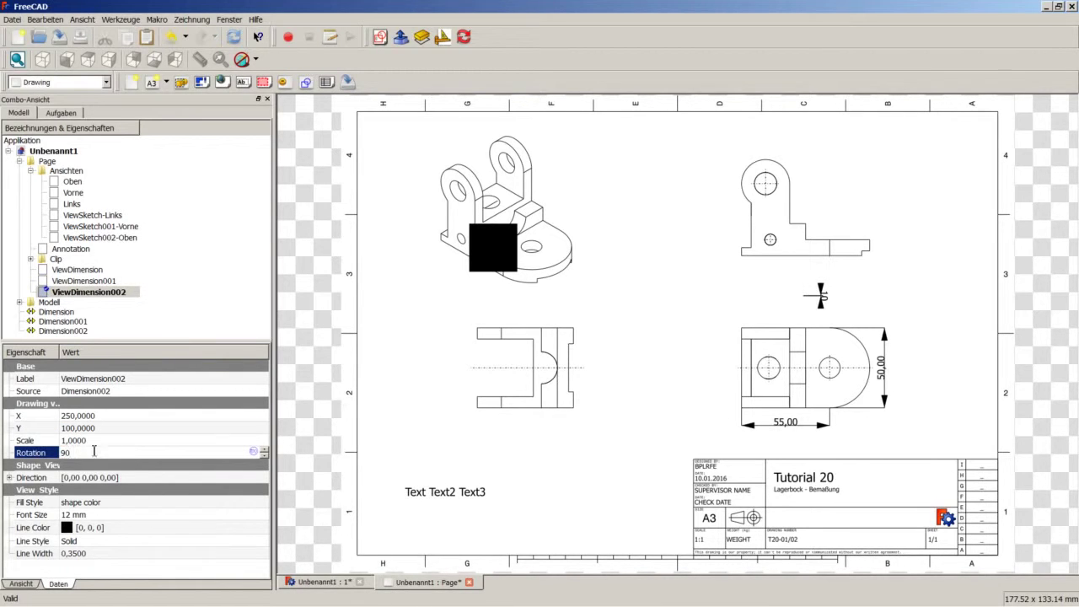
pyautogui.click(98, 440)
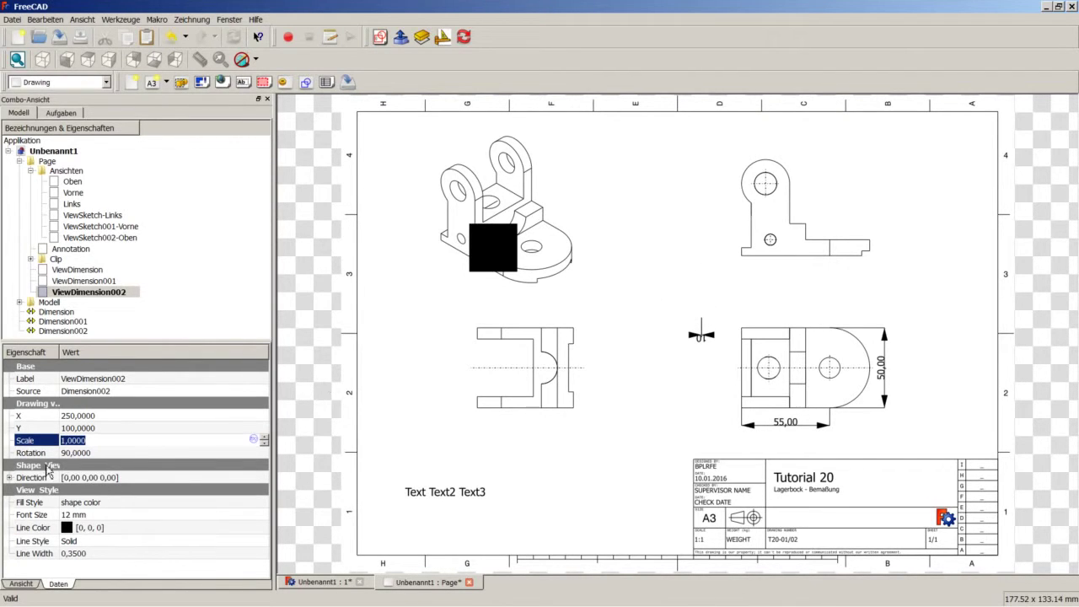
# Step: Change ViewDimension002's direction y component to -1 so the 10 dimension reads vertically
pyautogui.click(11, 478)
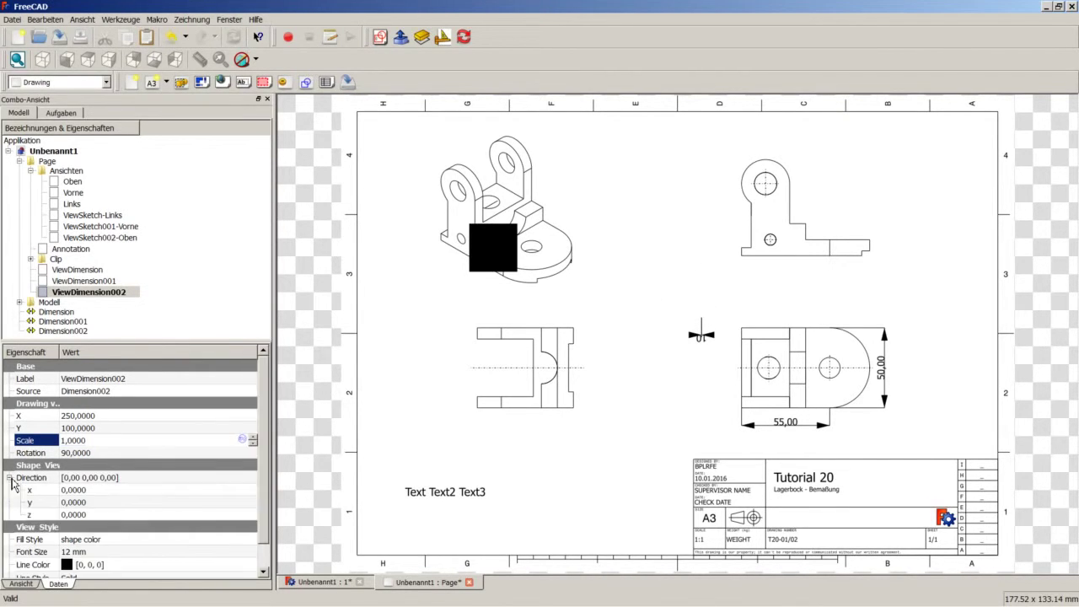
pyautogui.click(102, 505)
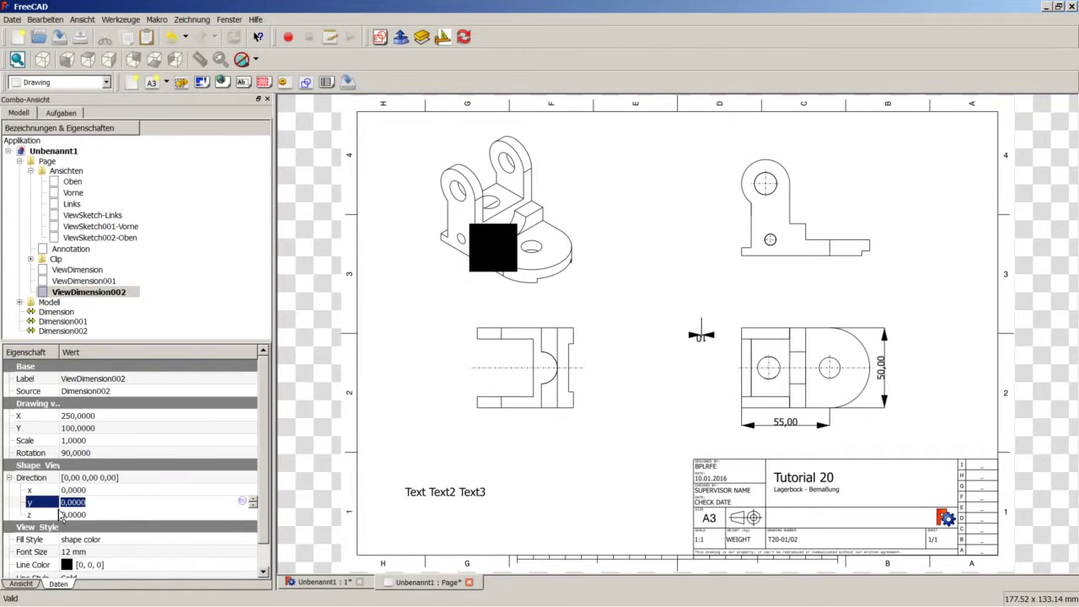
pyautogui.write('-1')
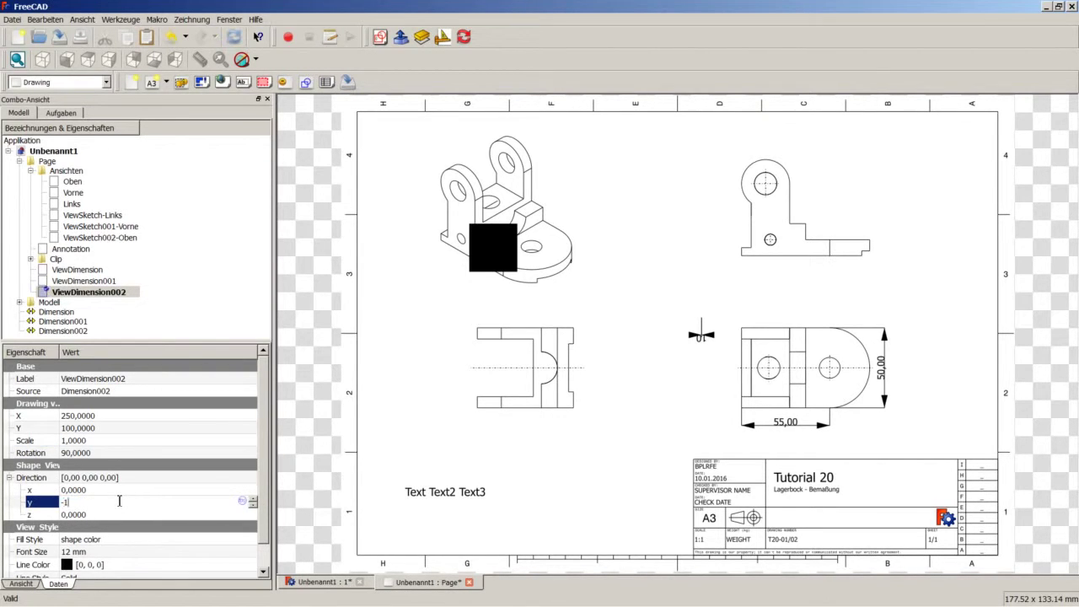
pyautogui.press('Return')
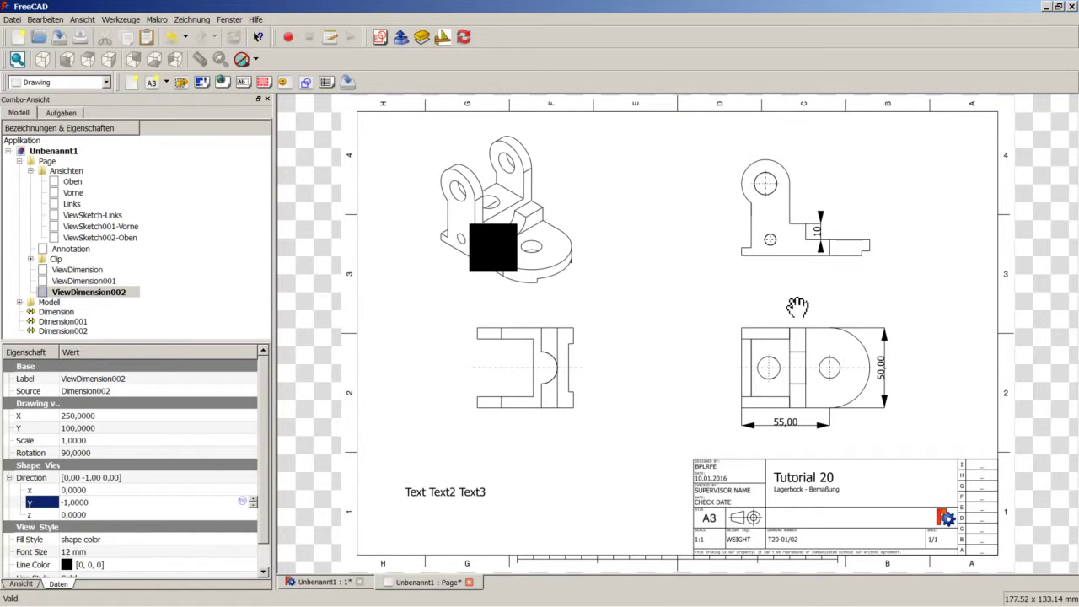
pyautogui.click(8, 478)
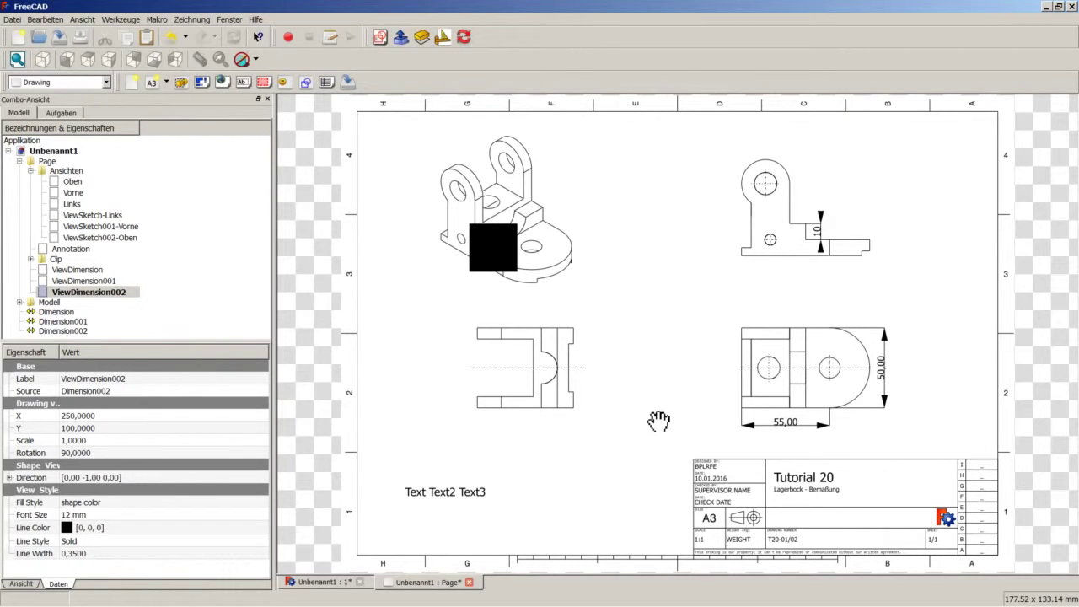
# Step: In the 3D model, switch to Draft with an XY working plane, view from Top, and start Text
pyautogui.click(342, 580)
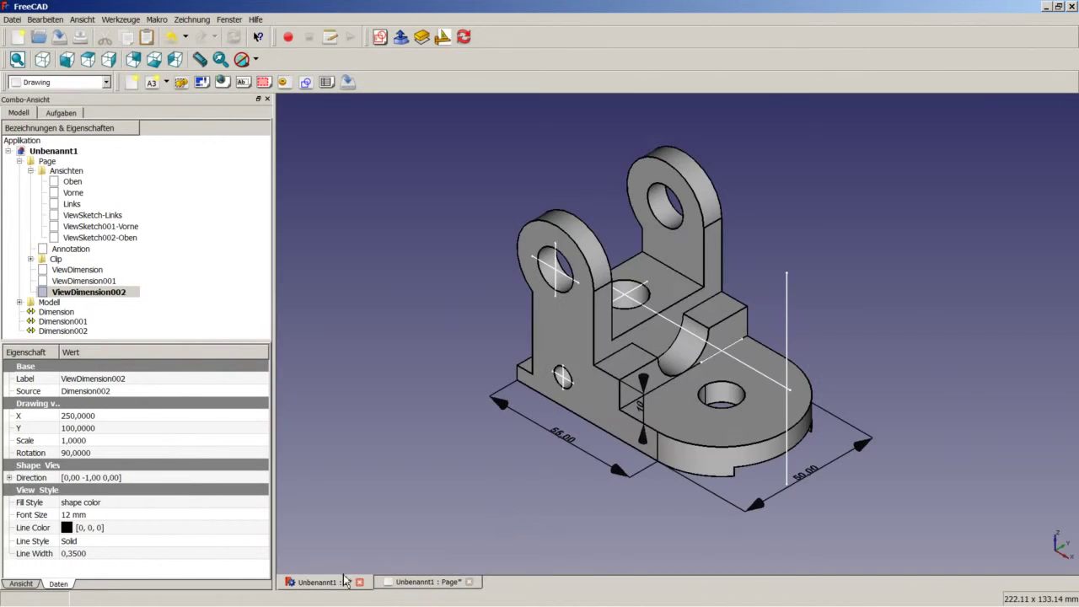
pyautogui.click(106, 82)
pyautogui.click(34, 113)
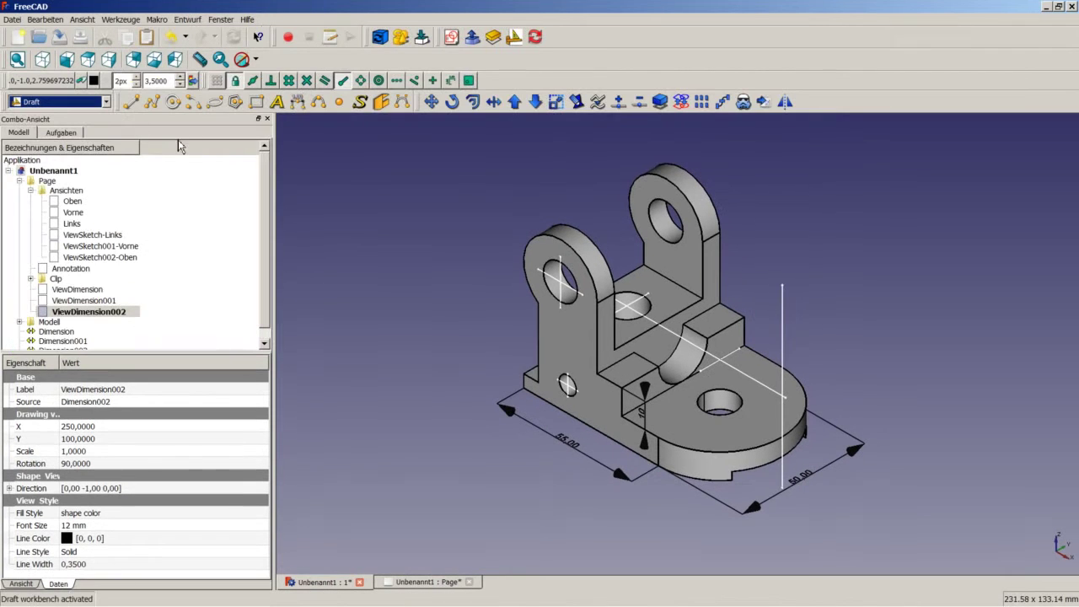
pyautogui.click(51, 82)
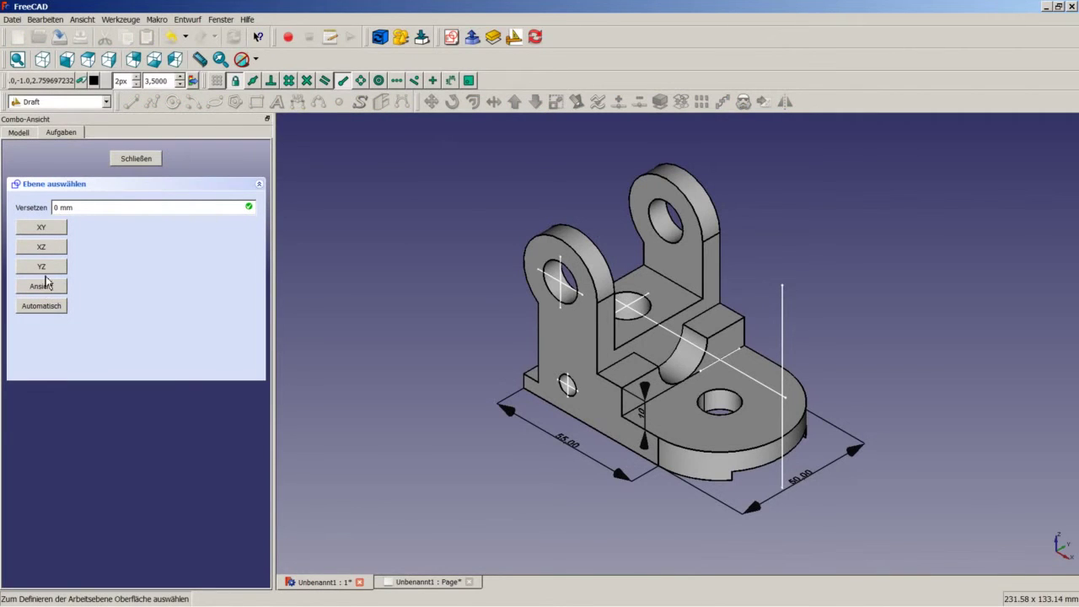
pyautogui.click(47, 229)
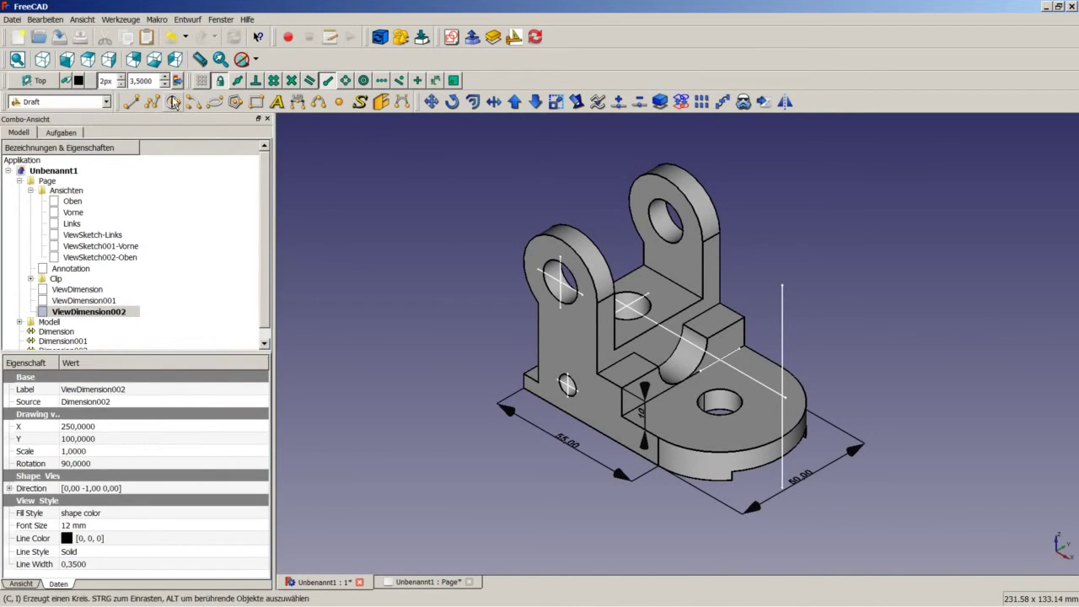
pyautogui.click(87, 61)
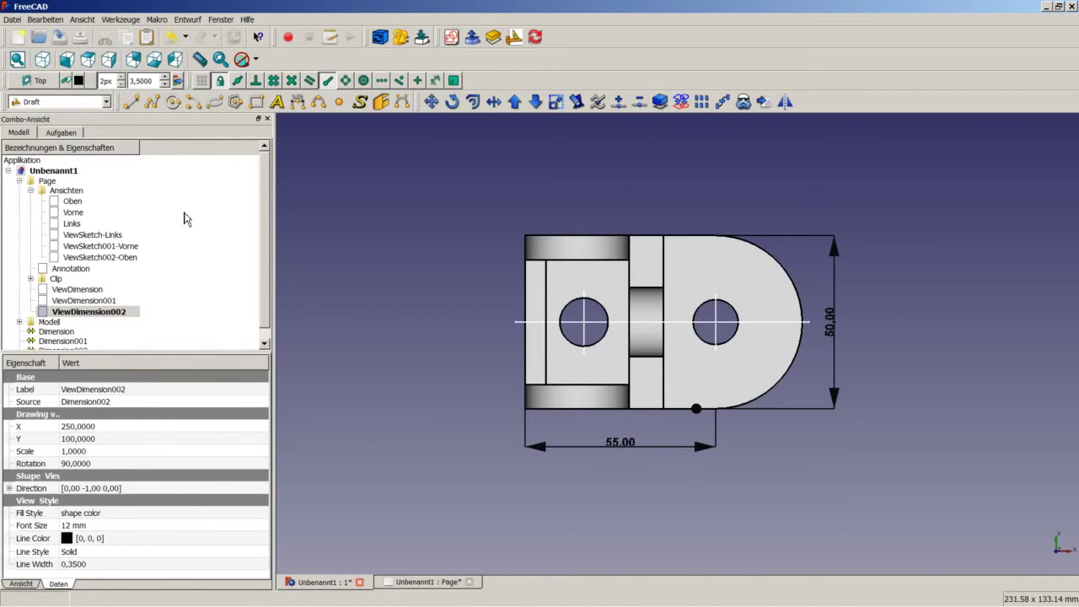
pyautogui.click(277, 101)
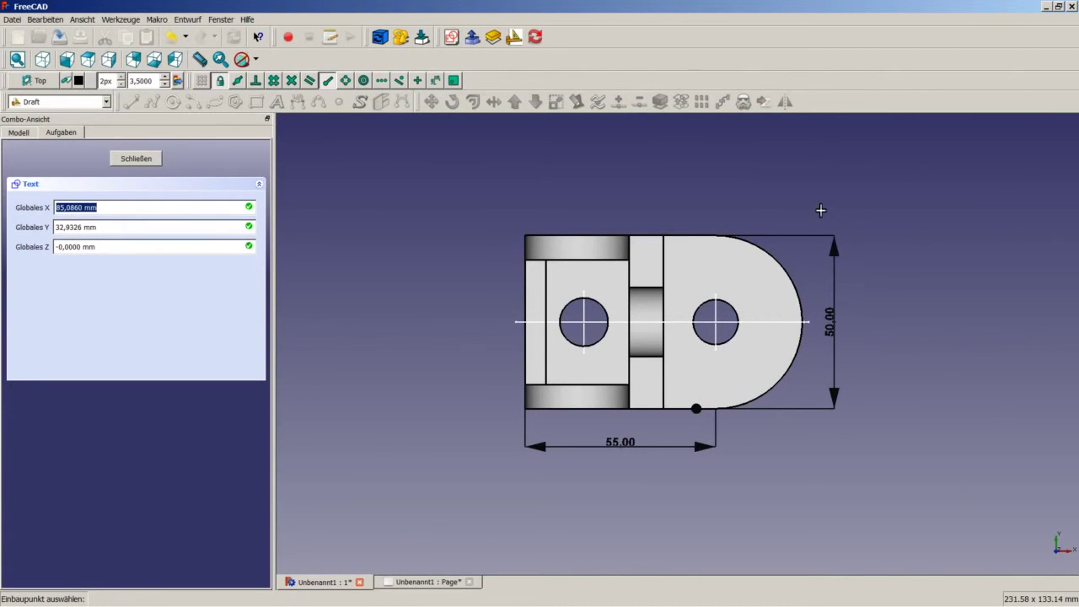
# Step: Place the label 'Beispieltext' above the bracket's top view
pyautogui.click(820, 209)
pyautogui.write('Beispieltext')
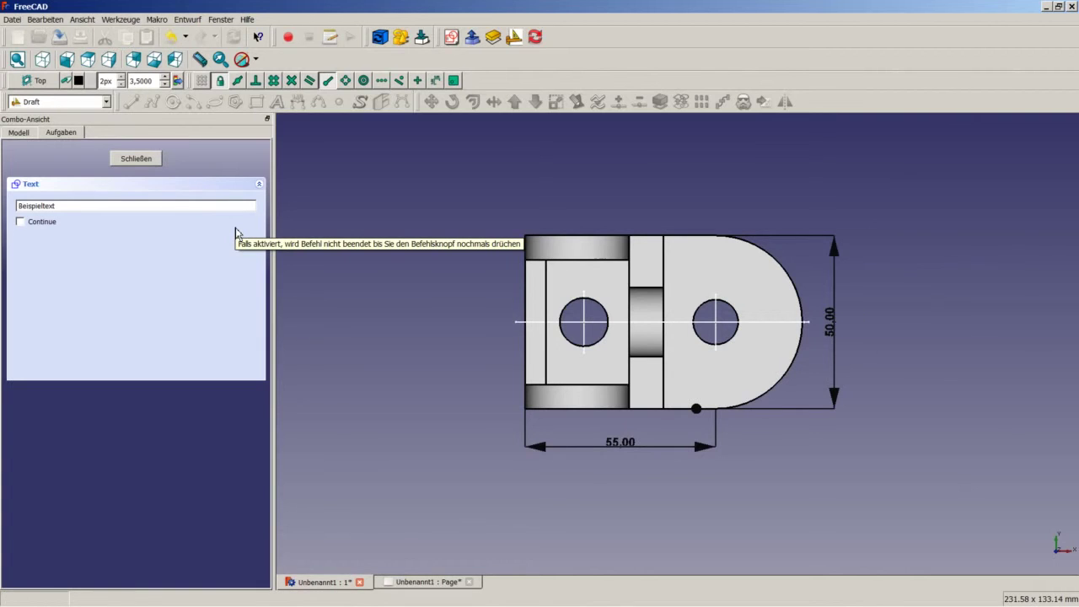
pyautogui.press('Return')
pyautogui.press('Return')
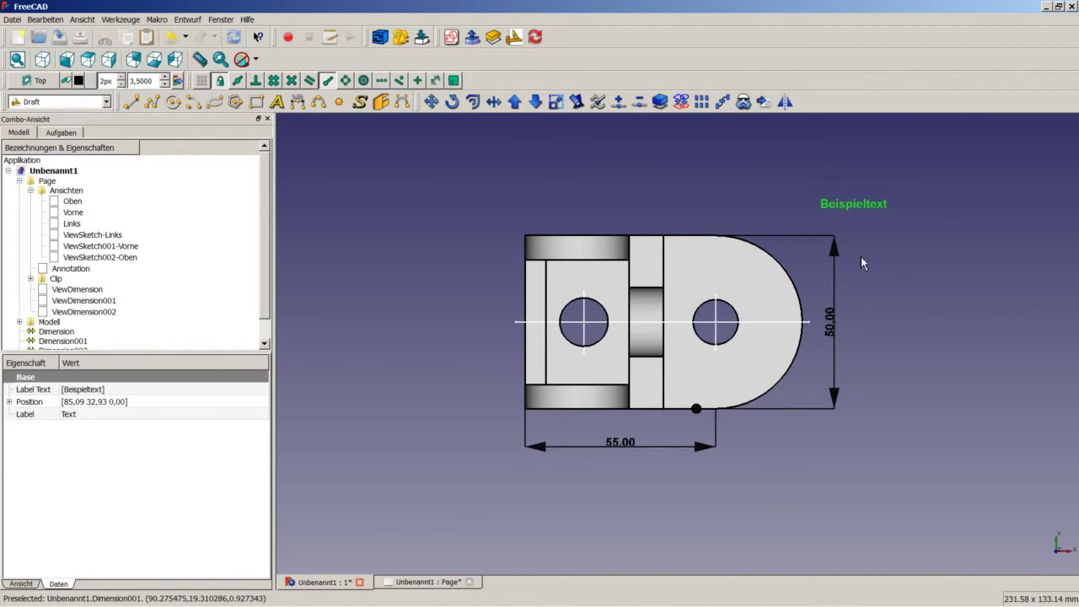
pyautogui.click(790, 221)
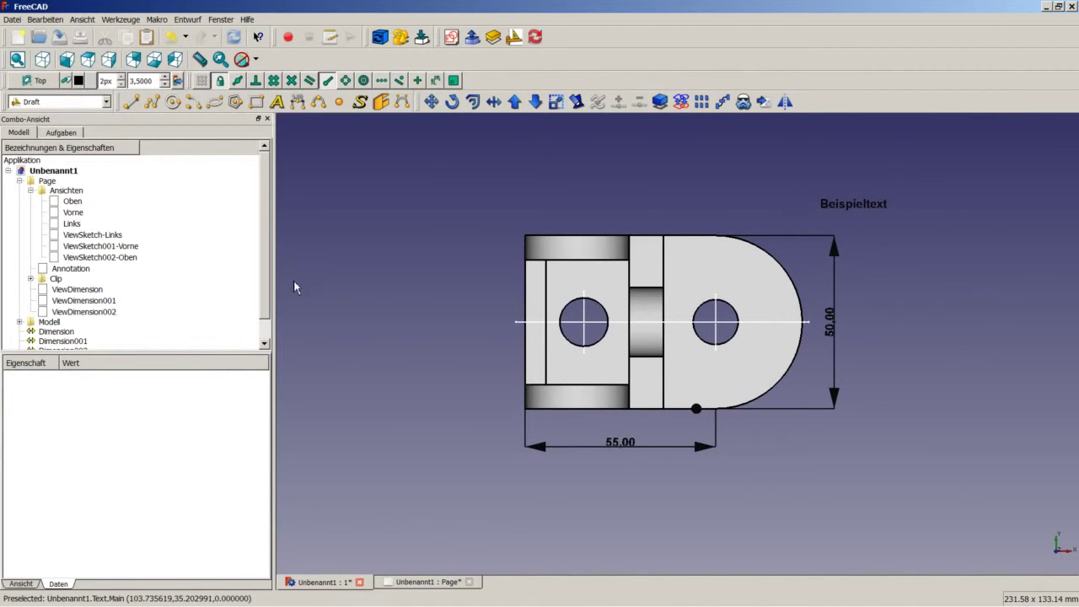
# Step: Add the Text object to the drawing Page as ViewText
pyautogui.scroll(-1, 265, 305)
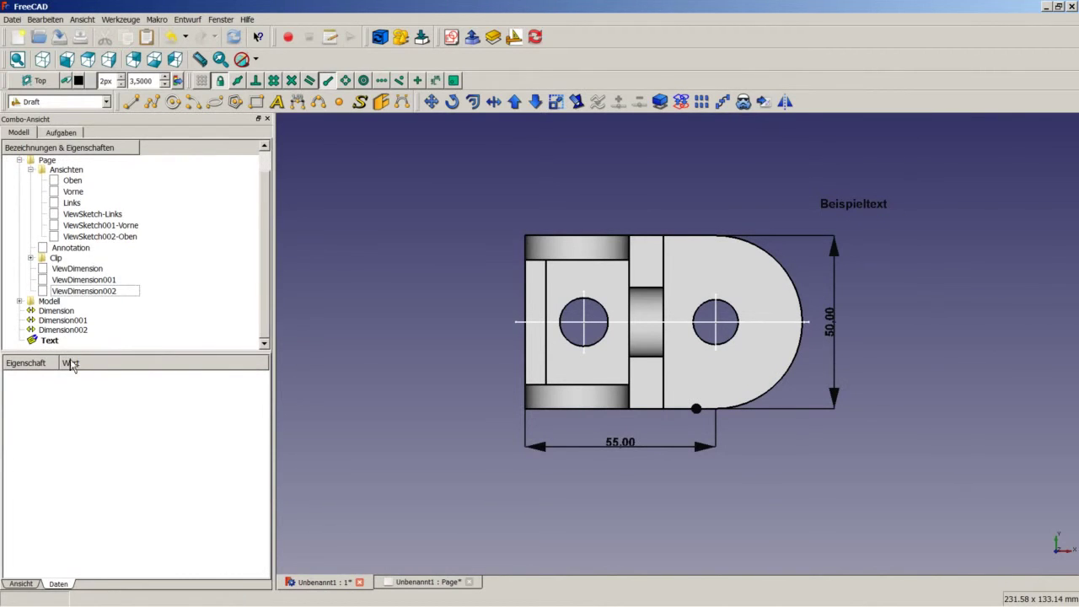
pyautogui.click(50, 341)
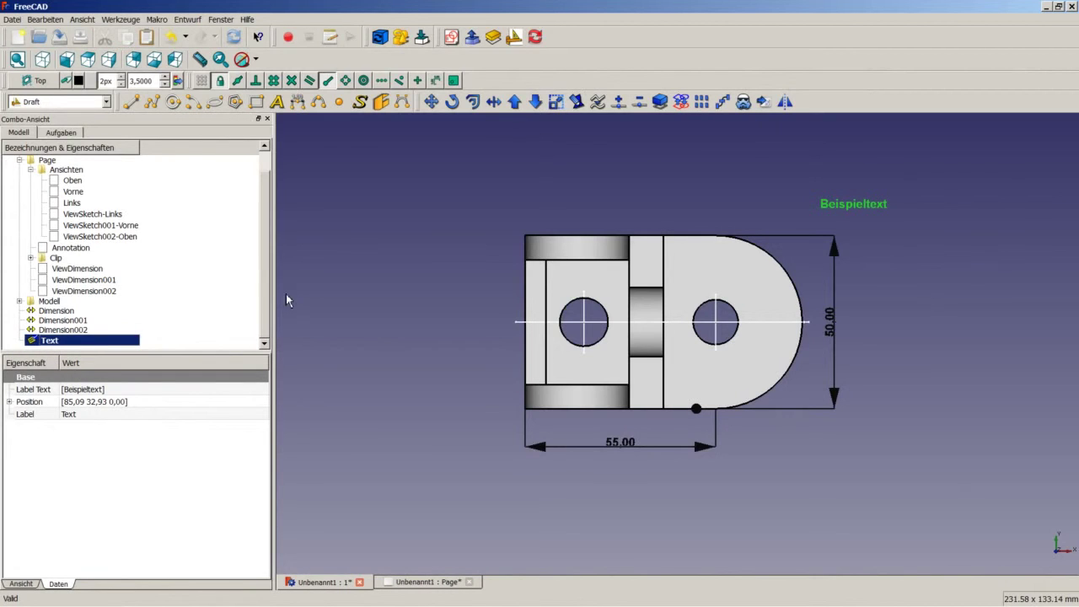
pyautogui.scroll(1, 266, 303)
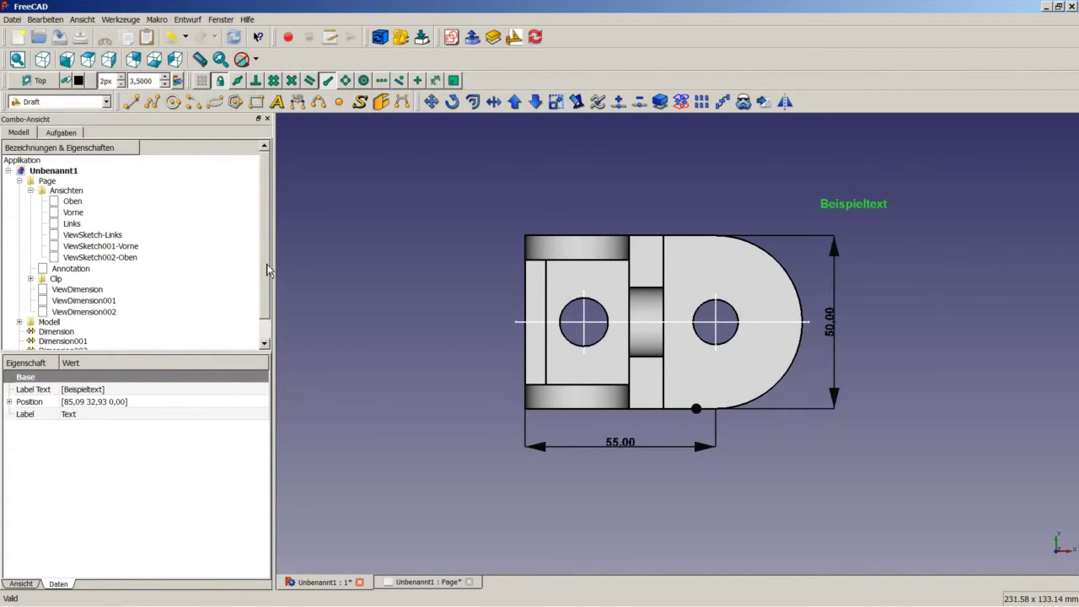
pyautogui.click(46, 182)
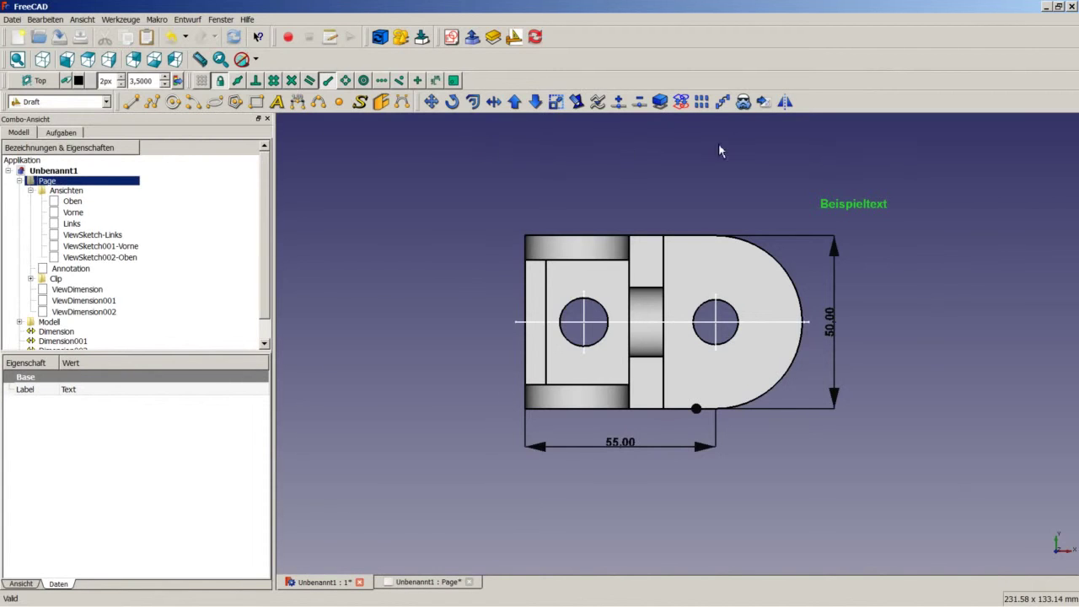
pyautogui.click(764, 102)
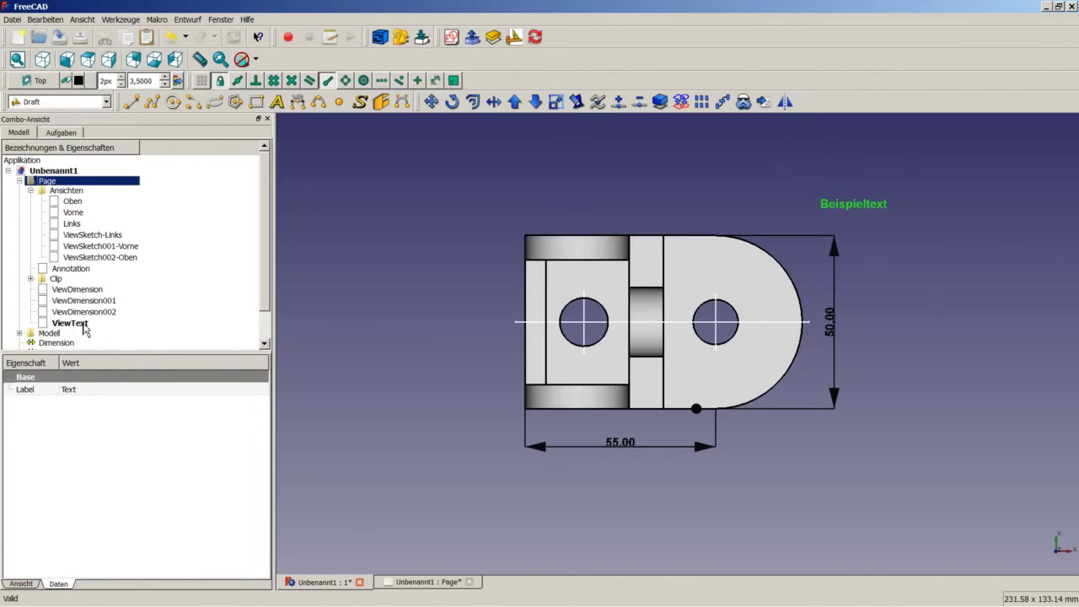
pyautogui.click(31, 191)
pyautogui.click(30, 211)
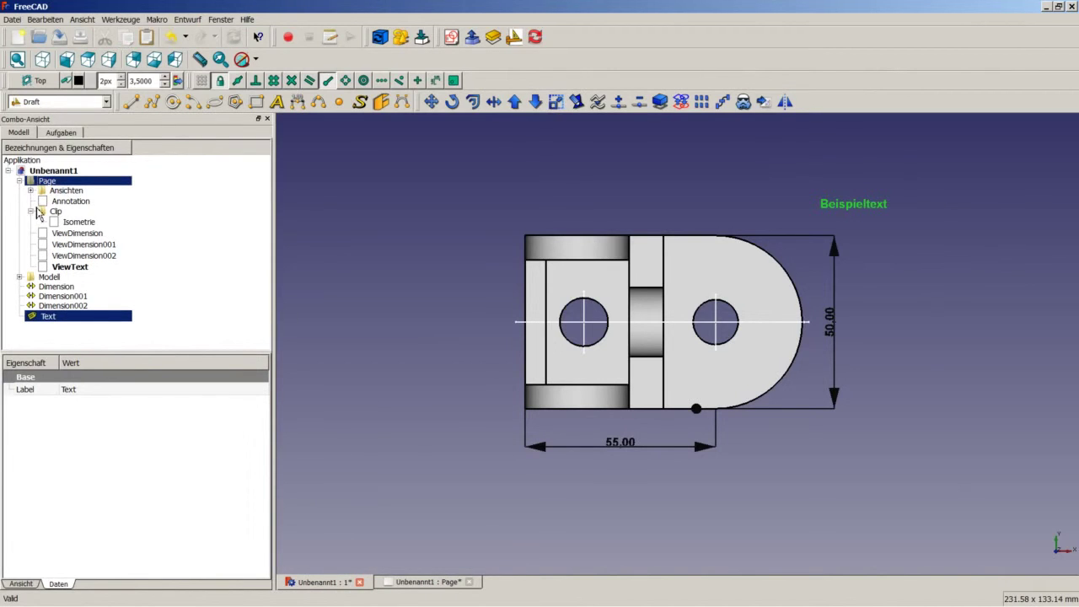
pyautogui.click(30, 211)
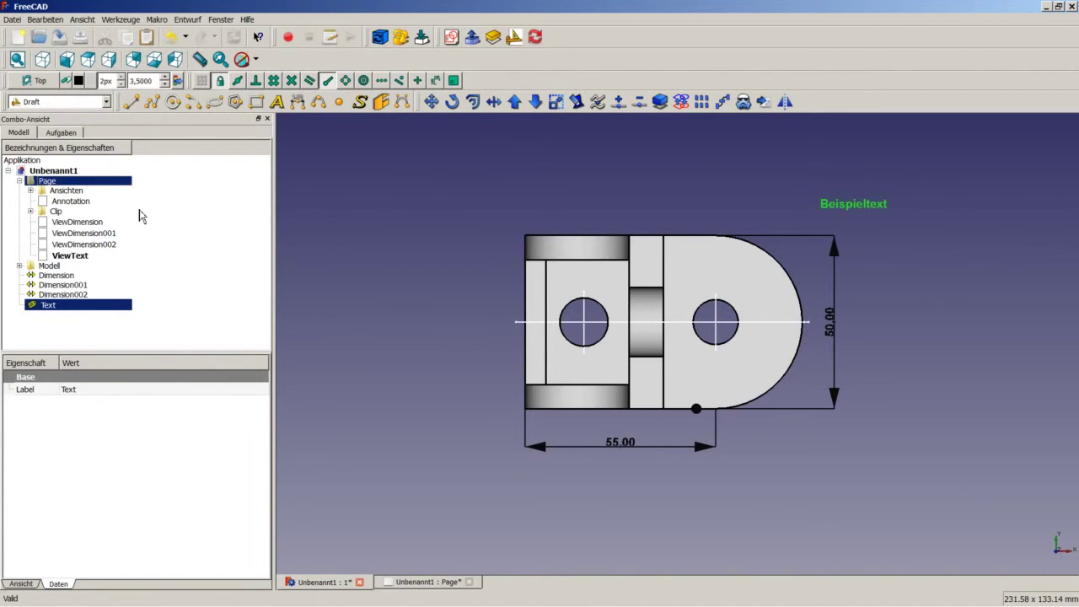
# Step: Position ViewText on the A3 sheet at X 140, Y 250 with scale 1
pyautogui.click(431, 584)
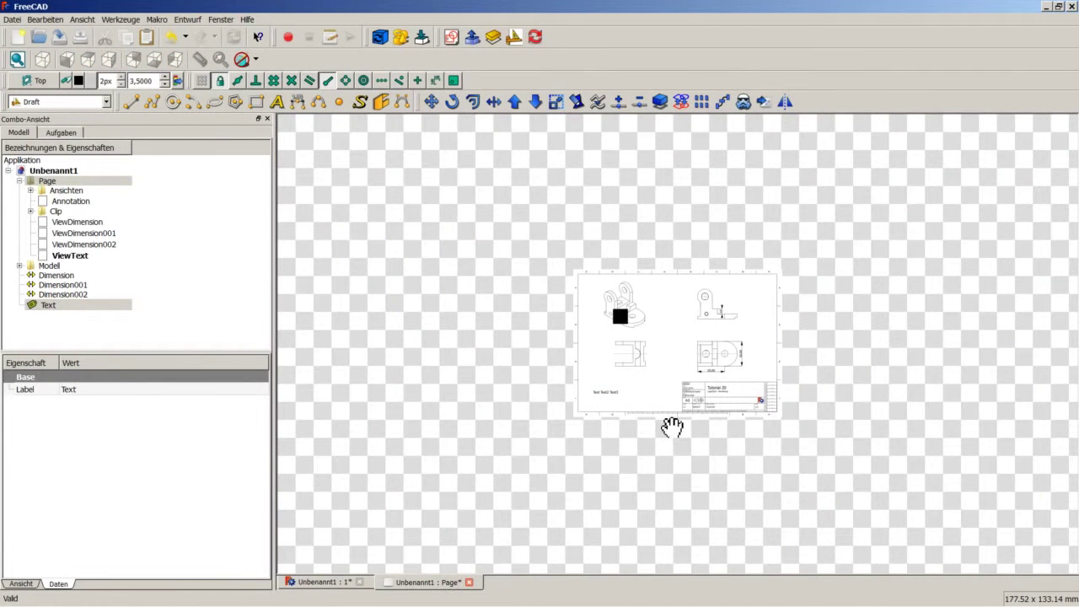
pyautogui.scroll(3, 757, 371)
pyautogui.scroll(2, 815, 379)
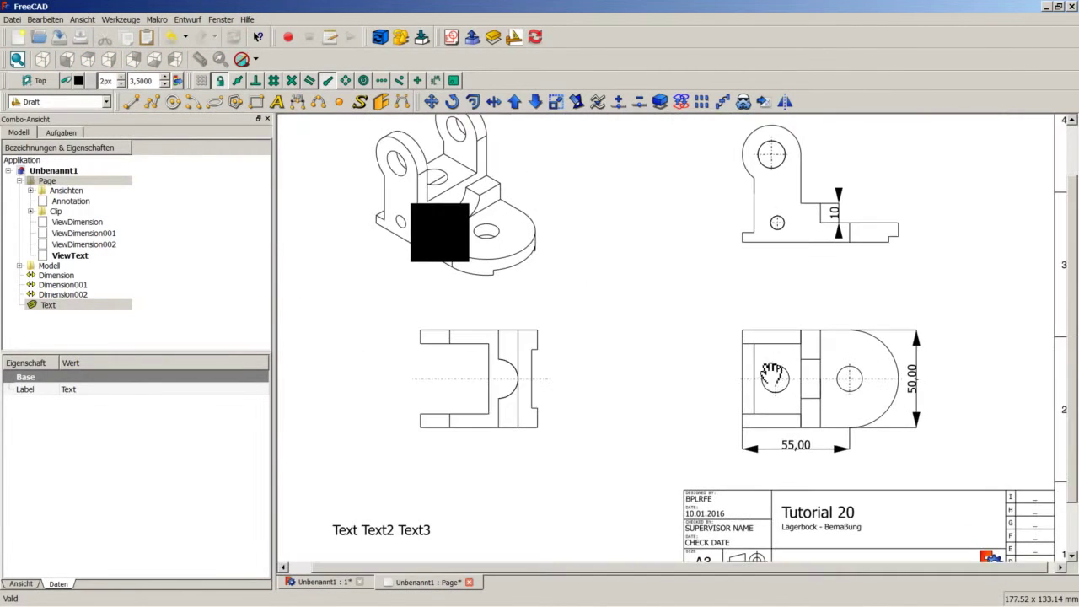
pyautogui.click(71, 257)
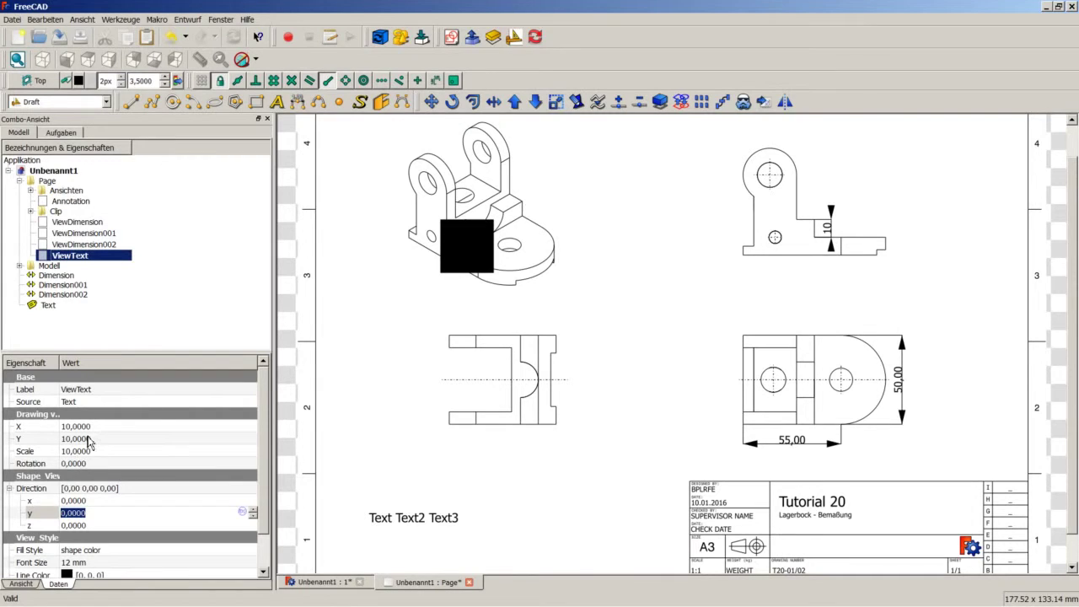
pyautogui.click(97, 427)
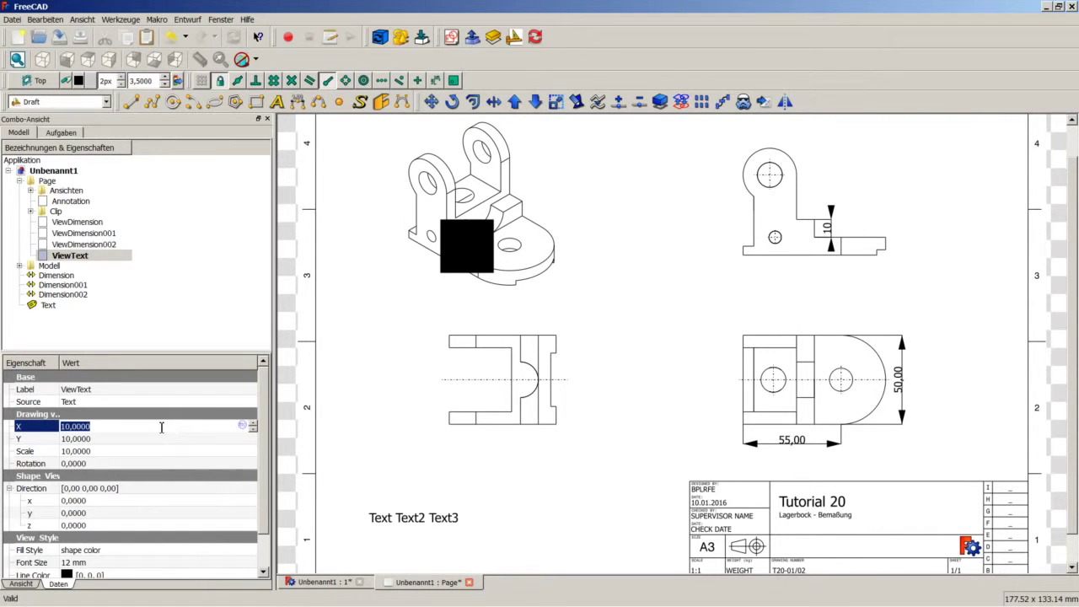
pyautogui.write('8')
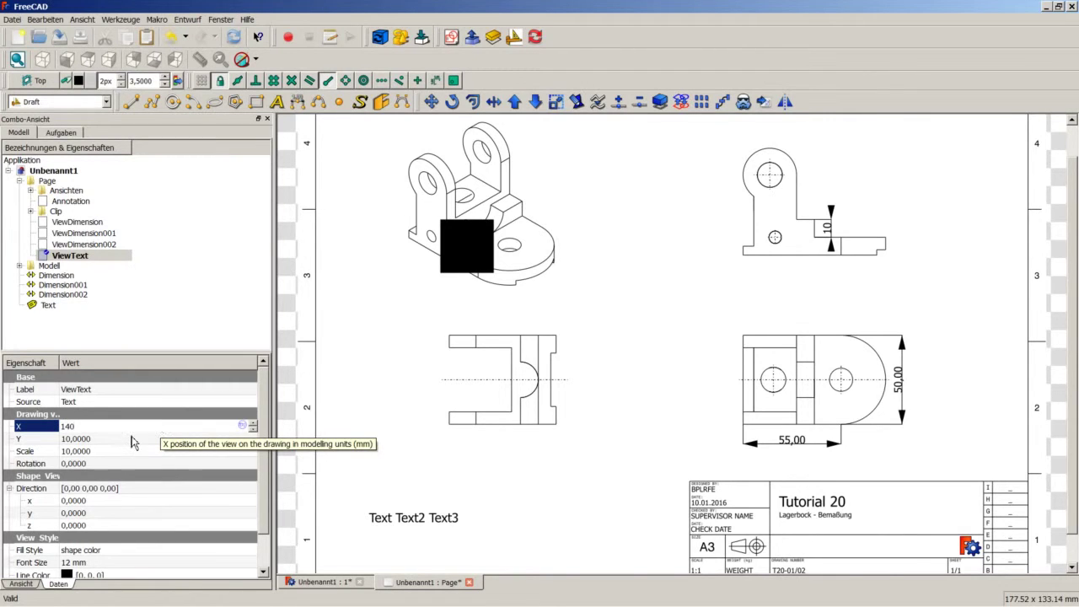
pyautogui.click(132, 438)
pyautogui.write('250')
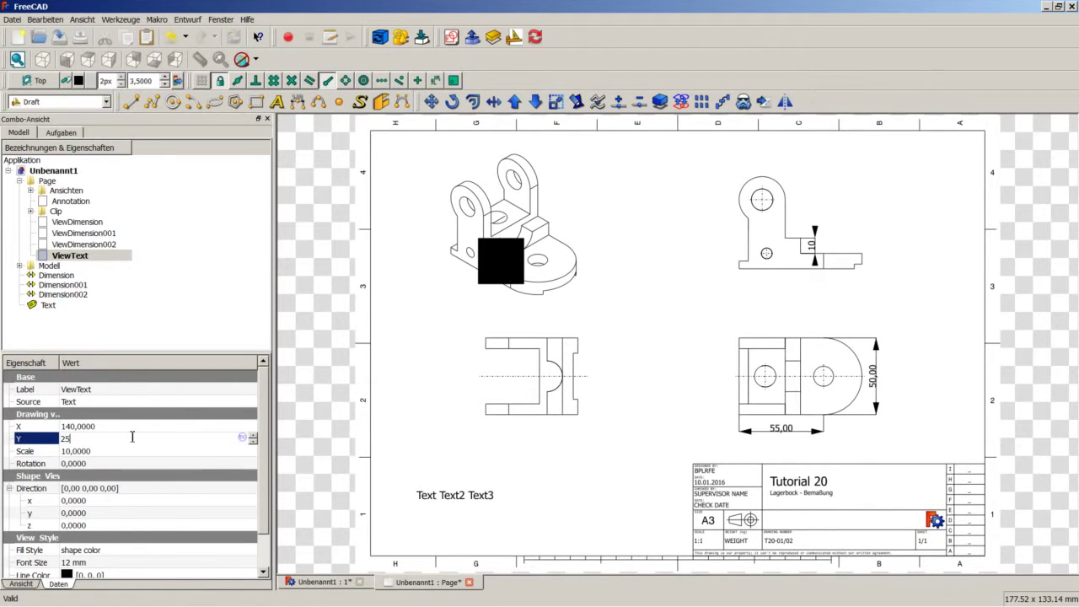
pyautogui.click(140, 456)
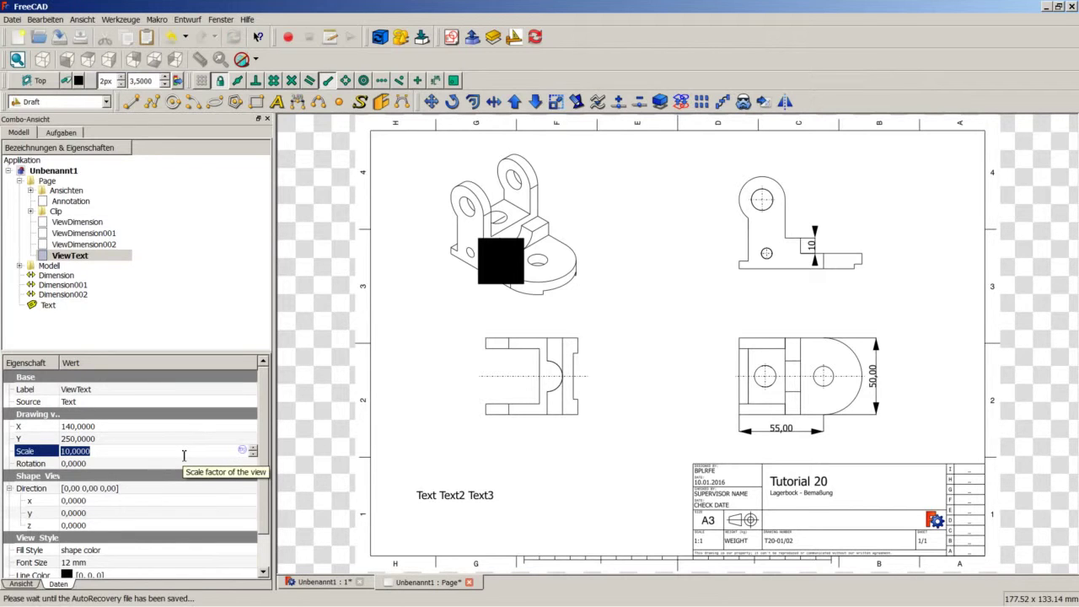
pyautogui.write('1')
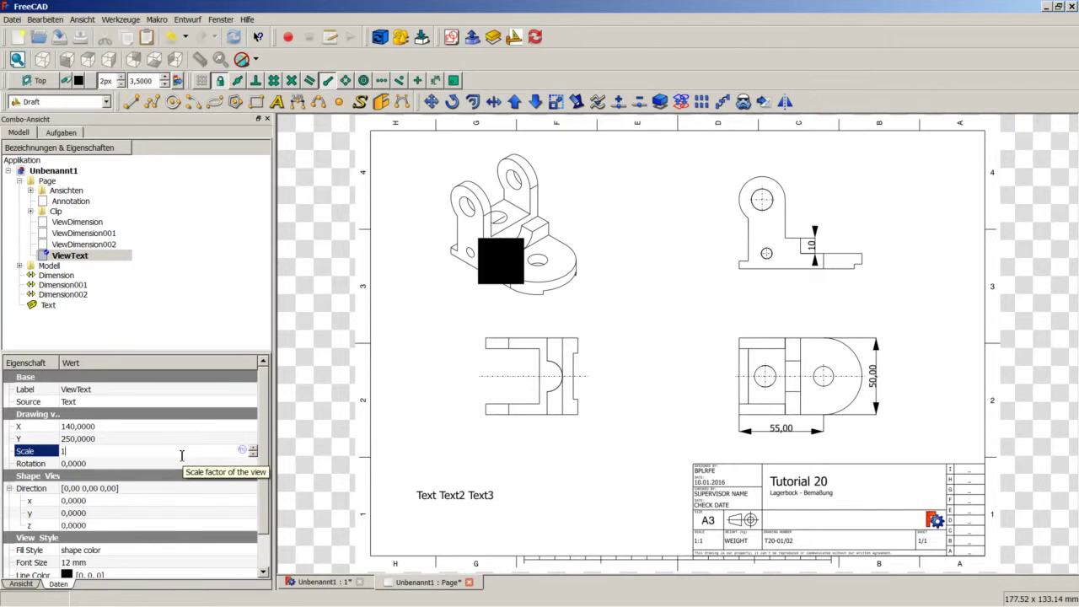
pyautogui.press('Return')
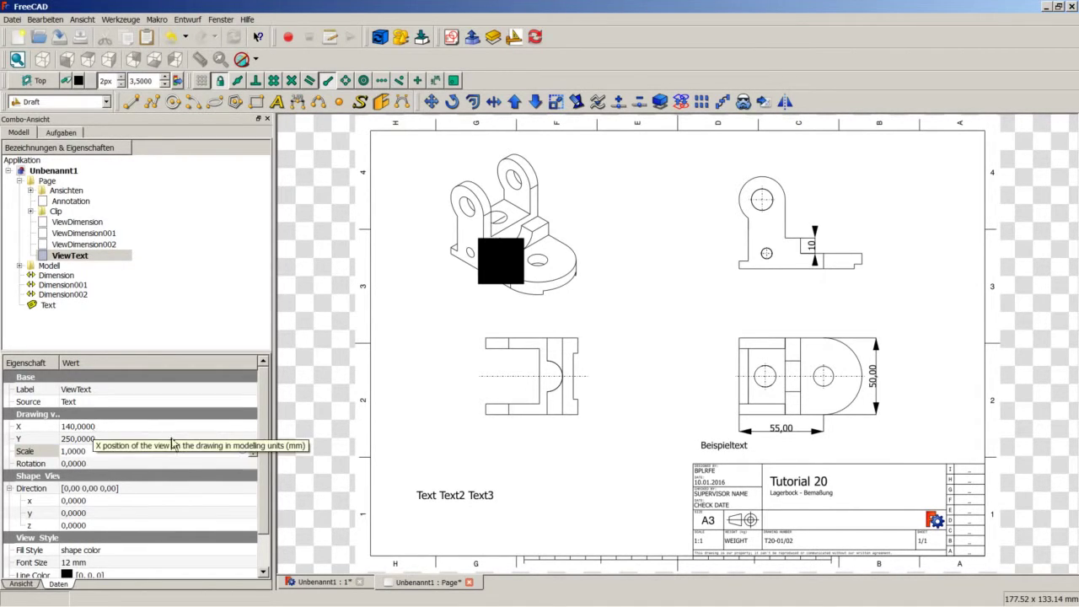
# Step: Compare the 3D model with the sheet, collapse Direction, and return to the 3D top view
pyautogui.click(345, 582)
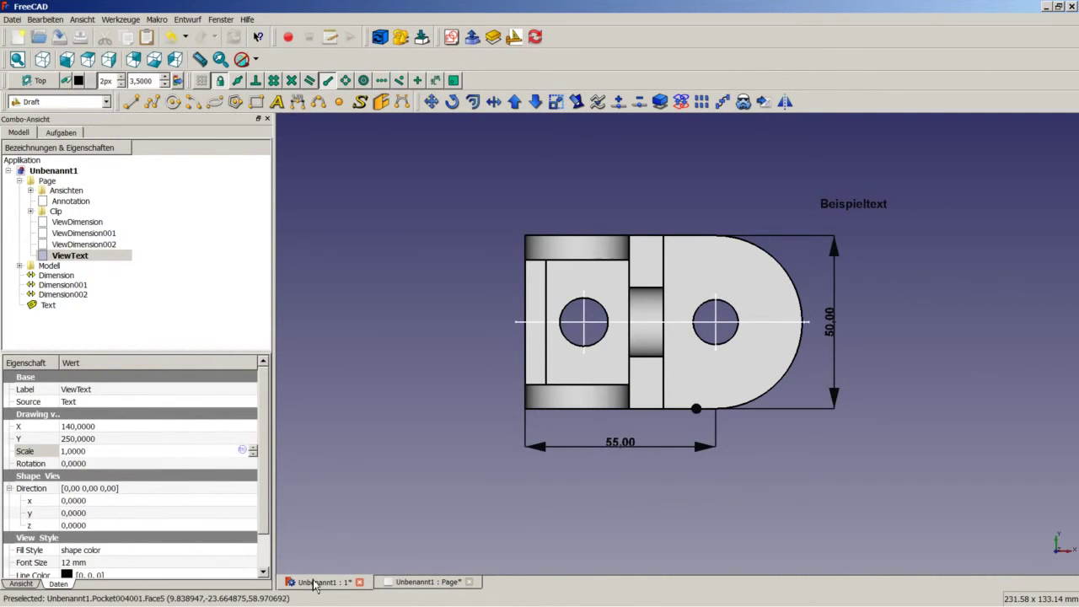
pyautogui.click(423, 581)
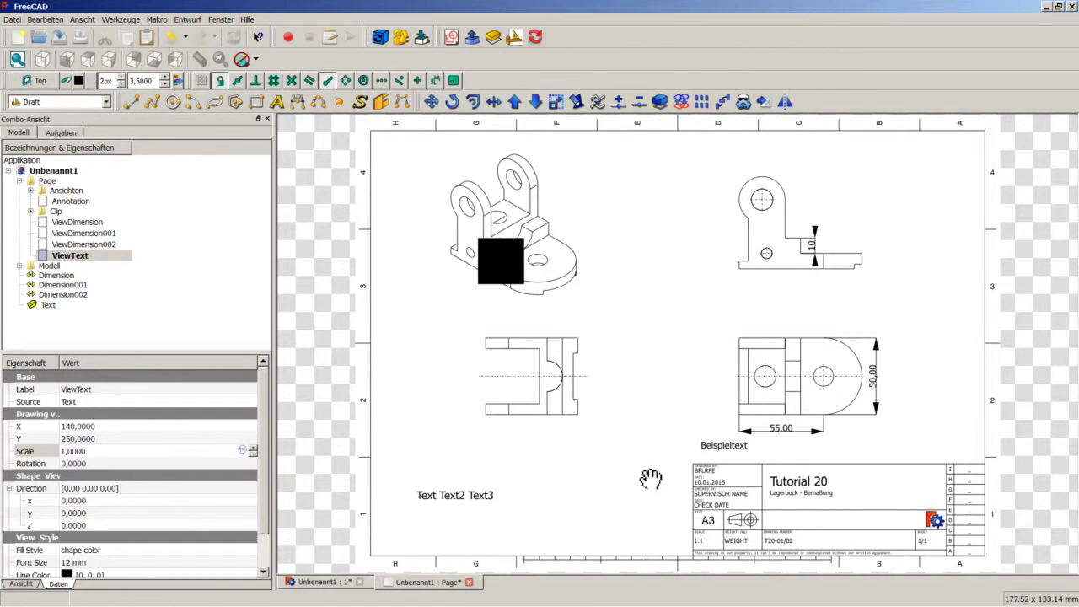
pyautogui.click(347, 587)
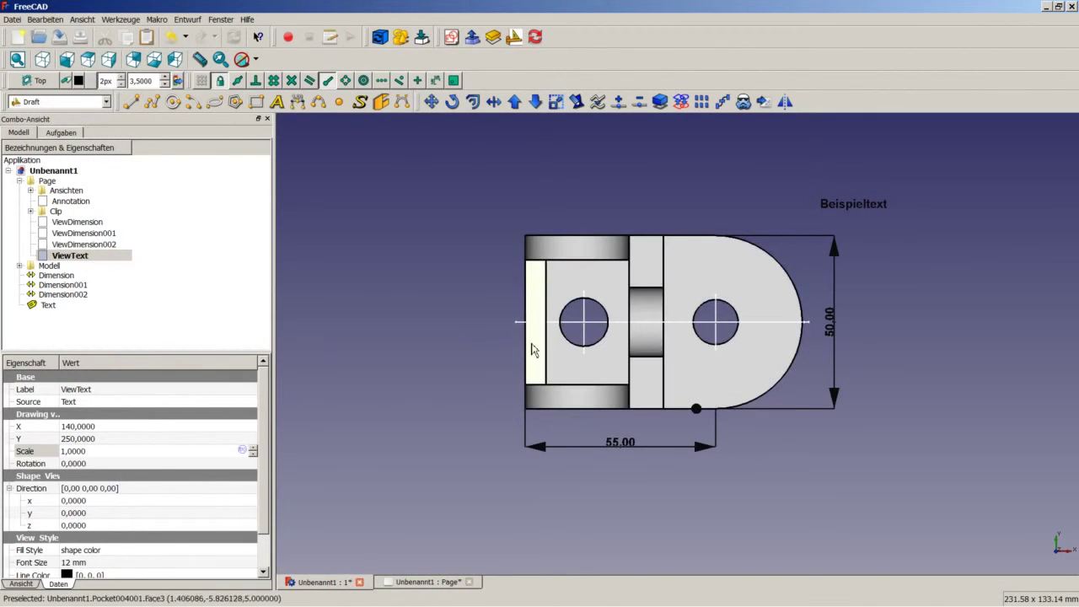
pyautogui.click(412, 582)
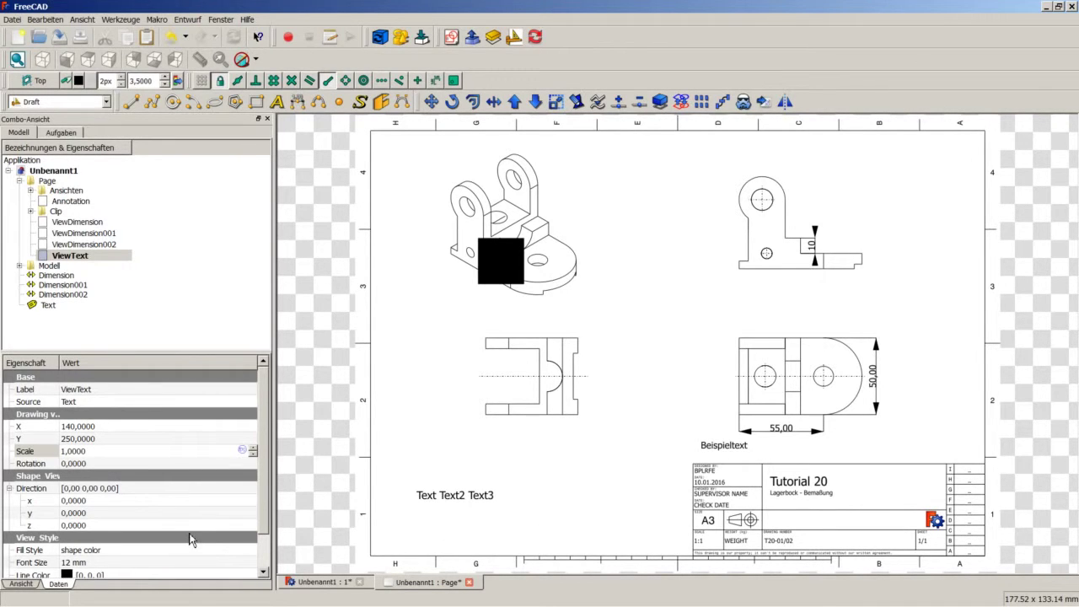
pyautogui.click(10, 489)
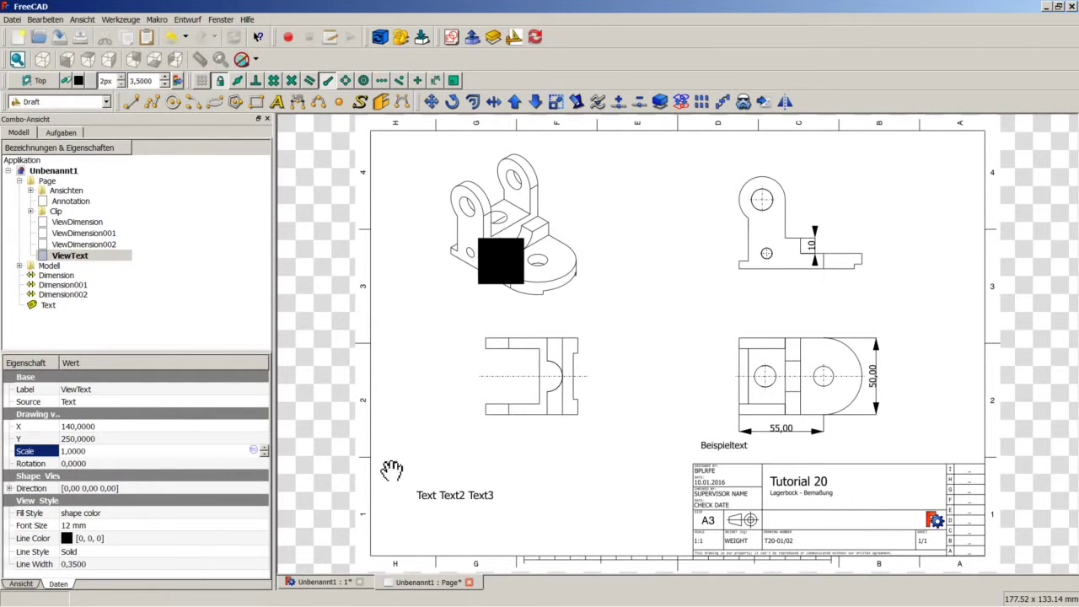
pyautogui.click(324, 582)
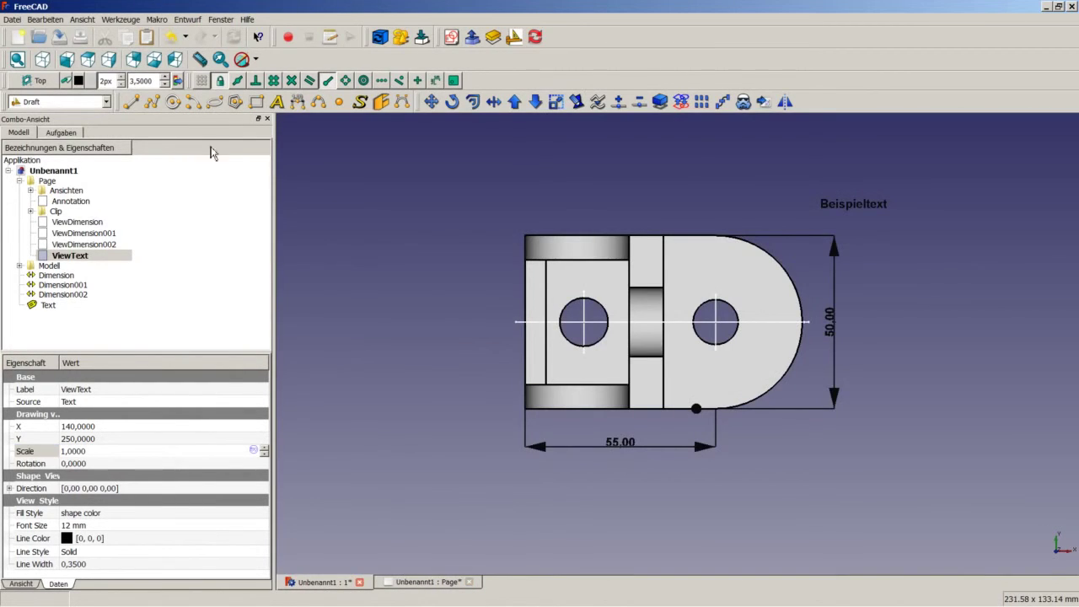
# Step: Draw a small Draft rectangle just to the right of Beispieltext
pyautogui.click(257, 101)
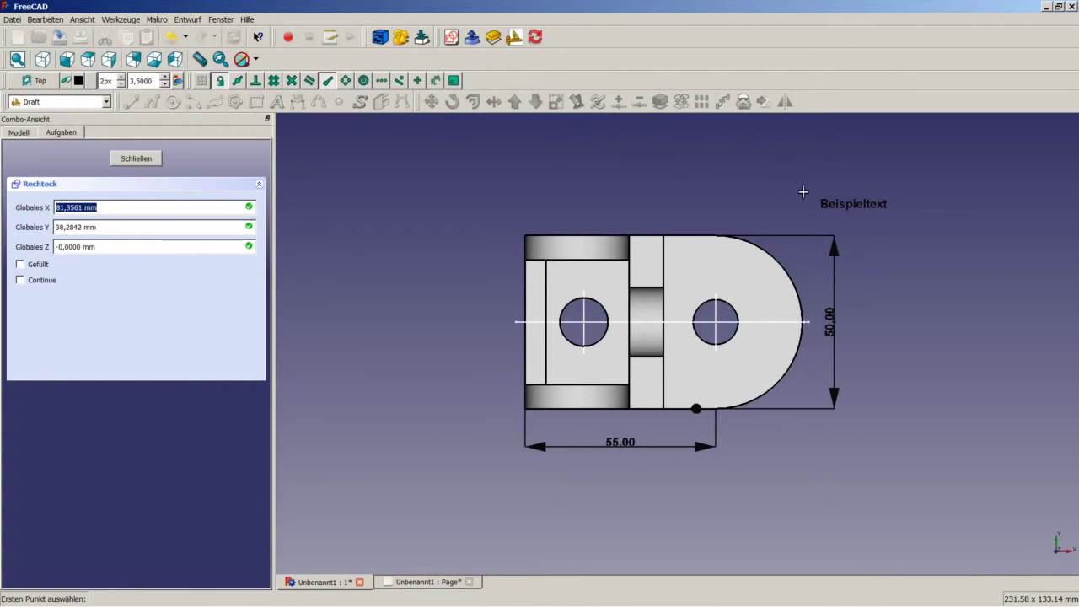
pyautogui.click(881, 284)
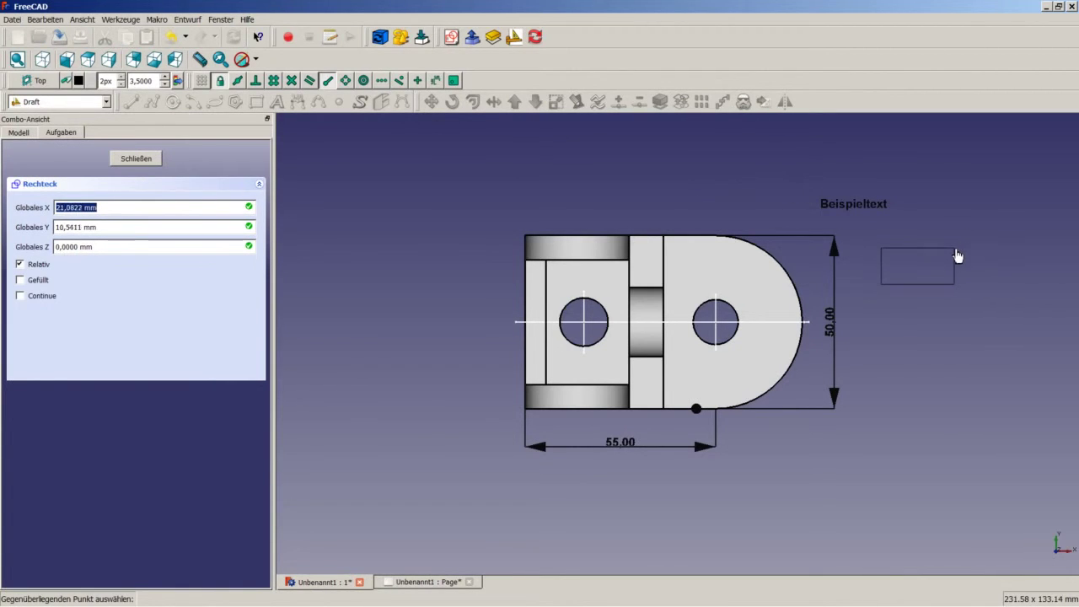
pyautogui.click(951, 251)
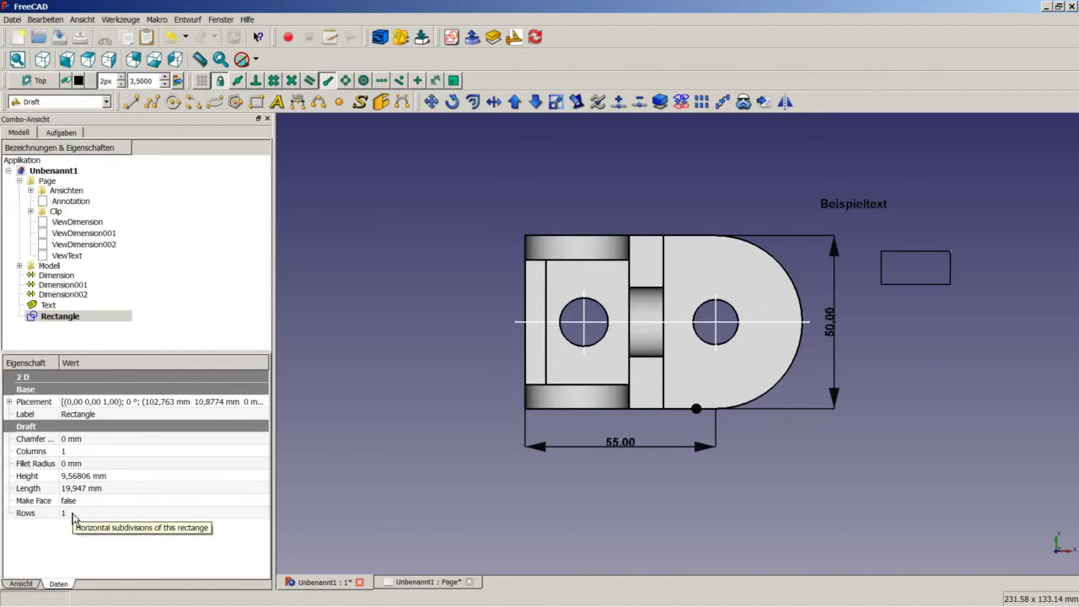
# Step: Set the rectangle's Rows property to 3 so it splits into horizontal bands
pyautogui.click(83, 512)
pyautogui.write('3')
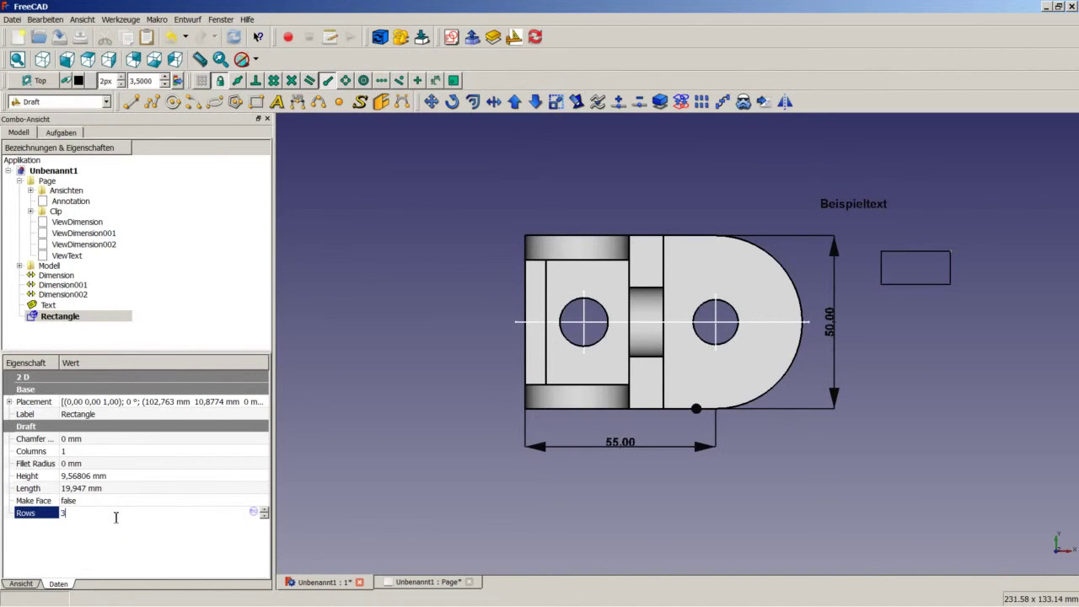
pyautogui.press('Return')
pyautogui.click(369, 453)
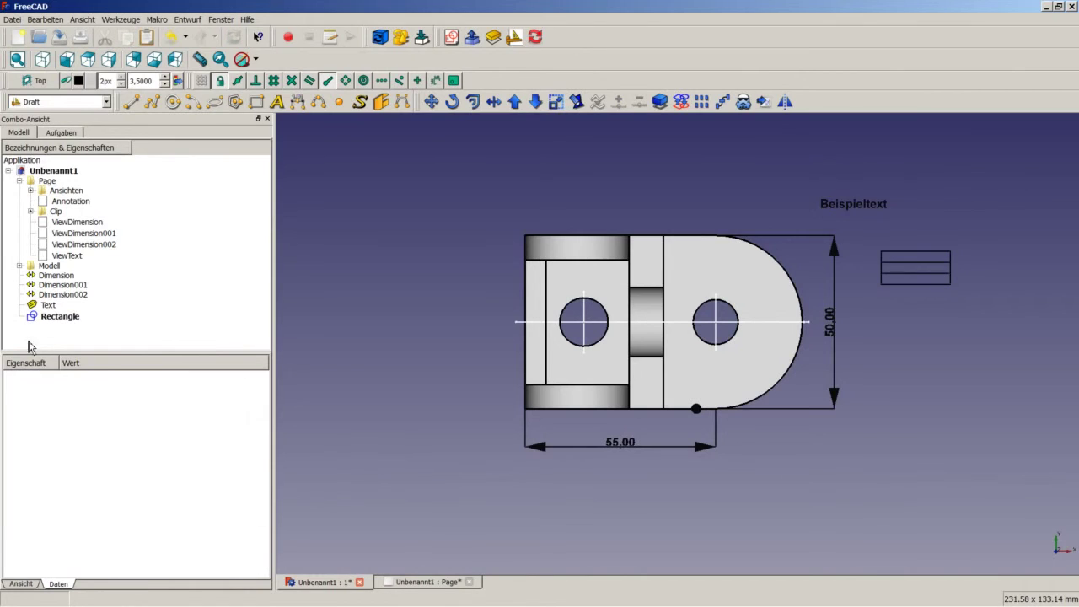
pyautogui.click(55, 317)
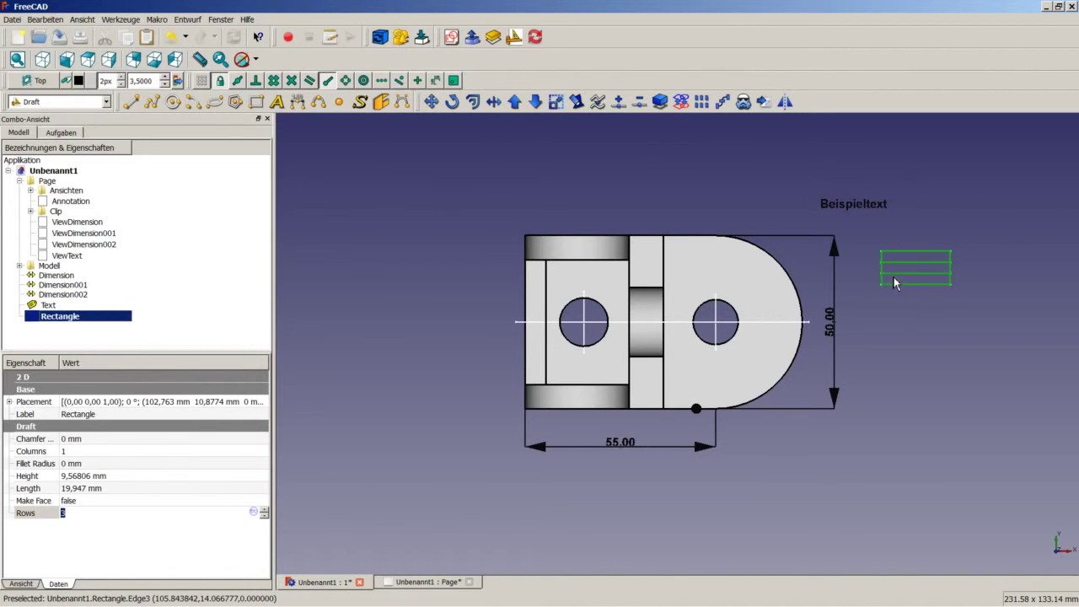
pyautogui.click(892, 338)
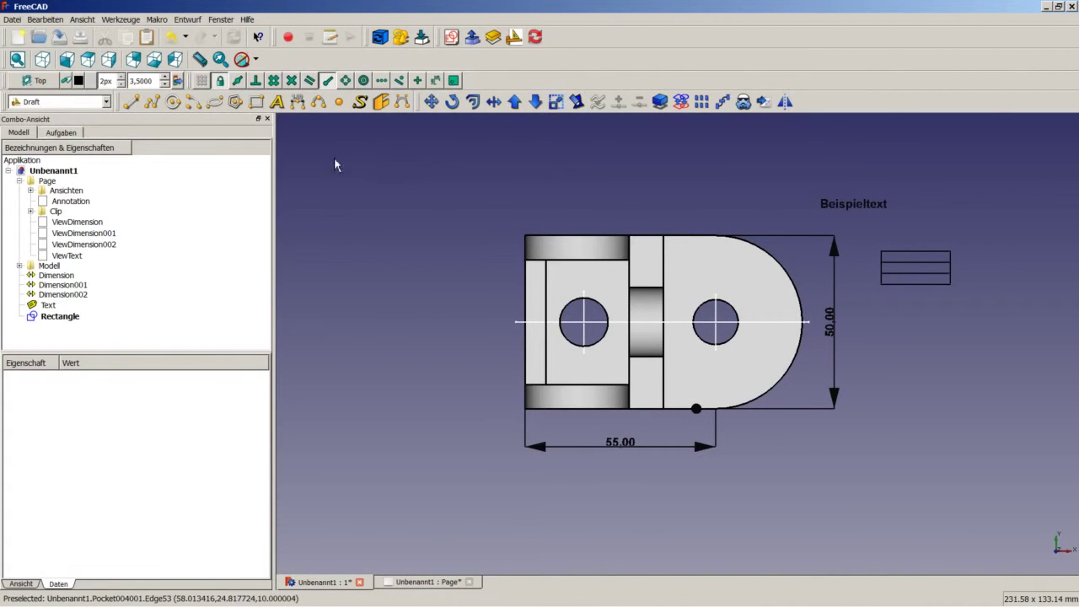
# Step: Place the Rectangle on the drawing Page as a ViewRectangle
pyautogui.click(77, 318)
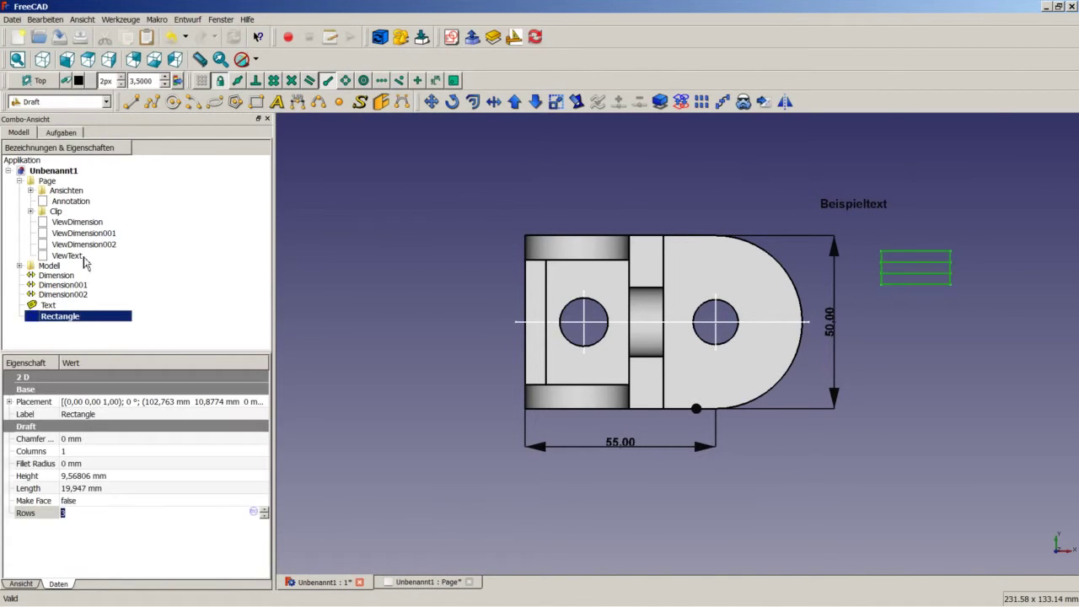
pyautogui.keyDown('ctrl'); pyautogui.click(48, 182); pyautogui.keyUp('ctrl')
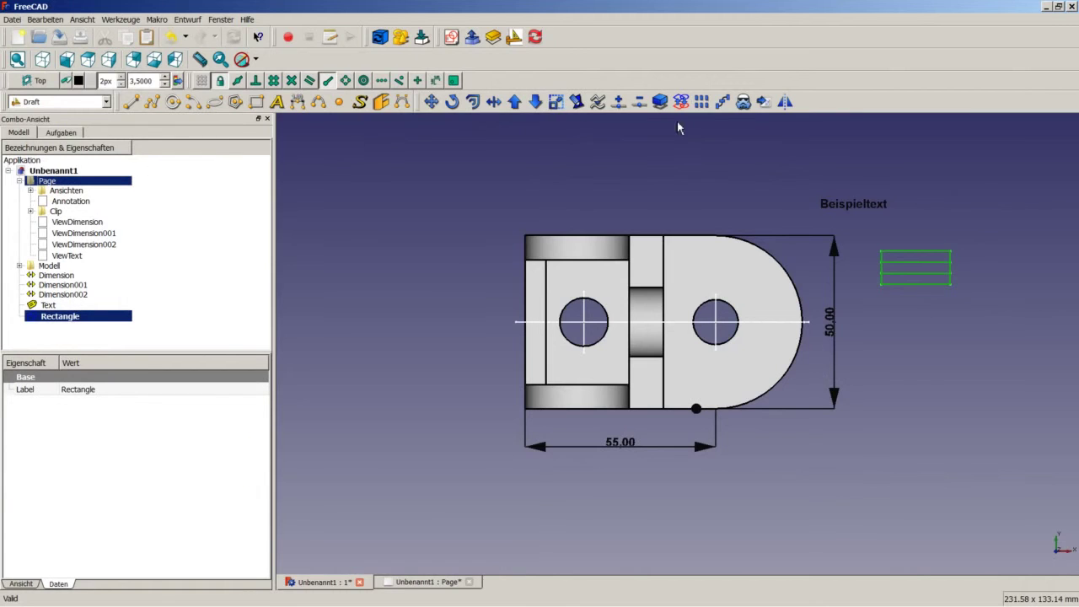
pyautogui.click(763, 101)
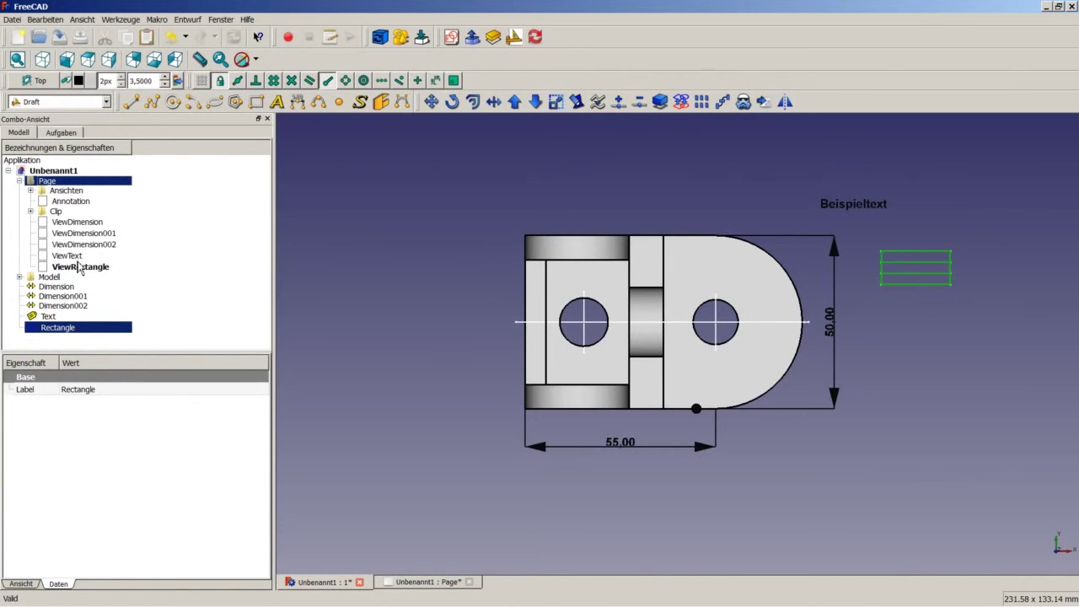
pyautogui.click(78, 266)
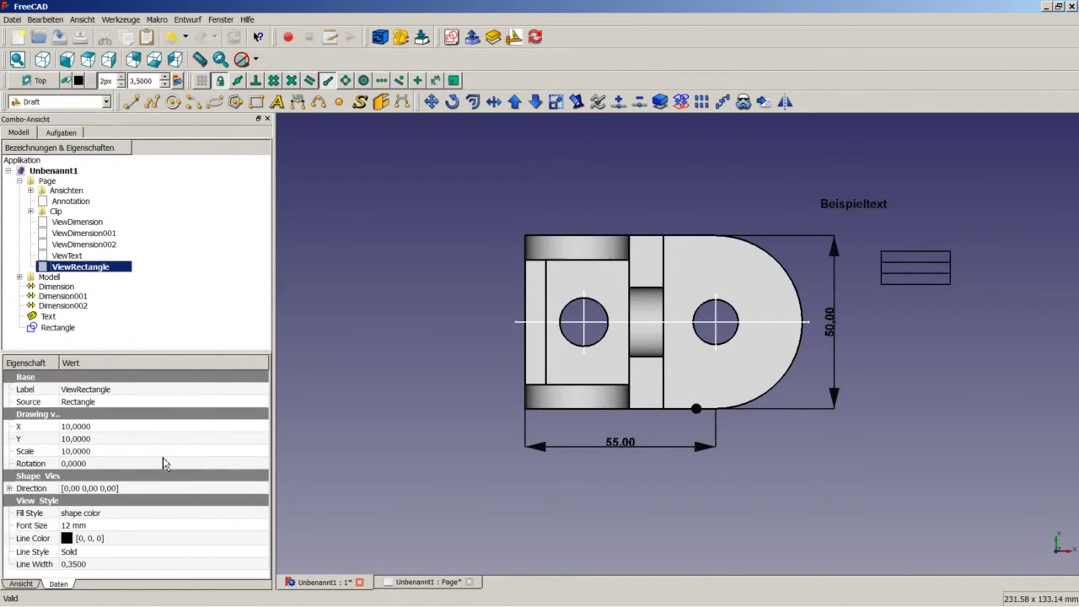
pyautogui.click(408, 585)
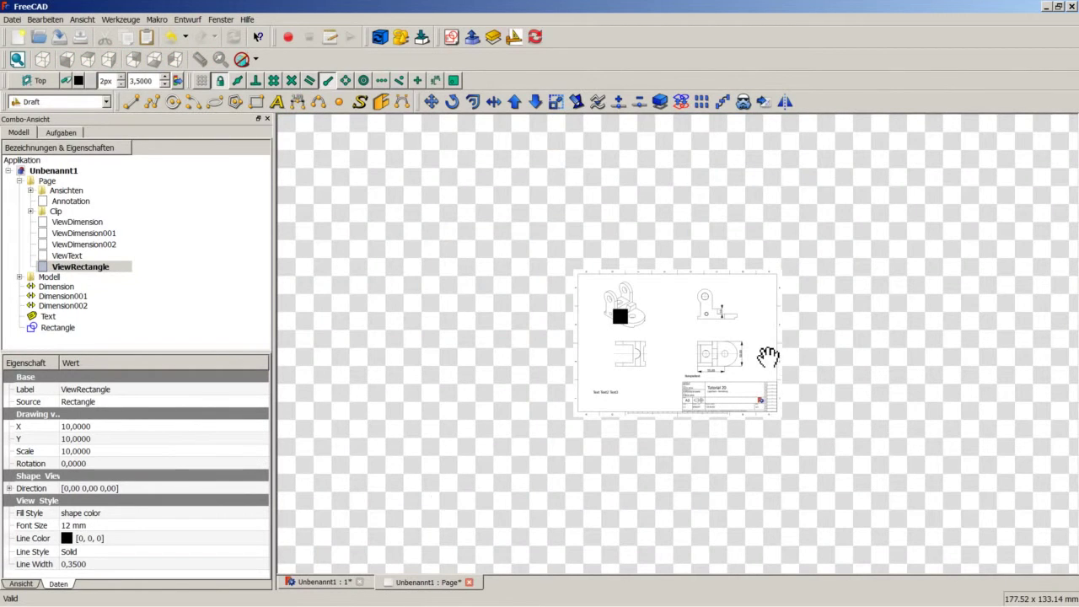
pyautogui.scroll(1, 704, 362)
pyautogui.scroll(2, 699, 364)
pyautogui.scroll(1, 698, 369)
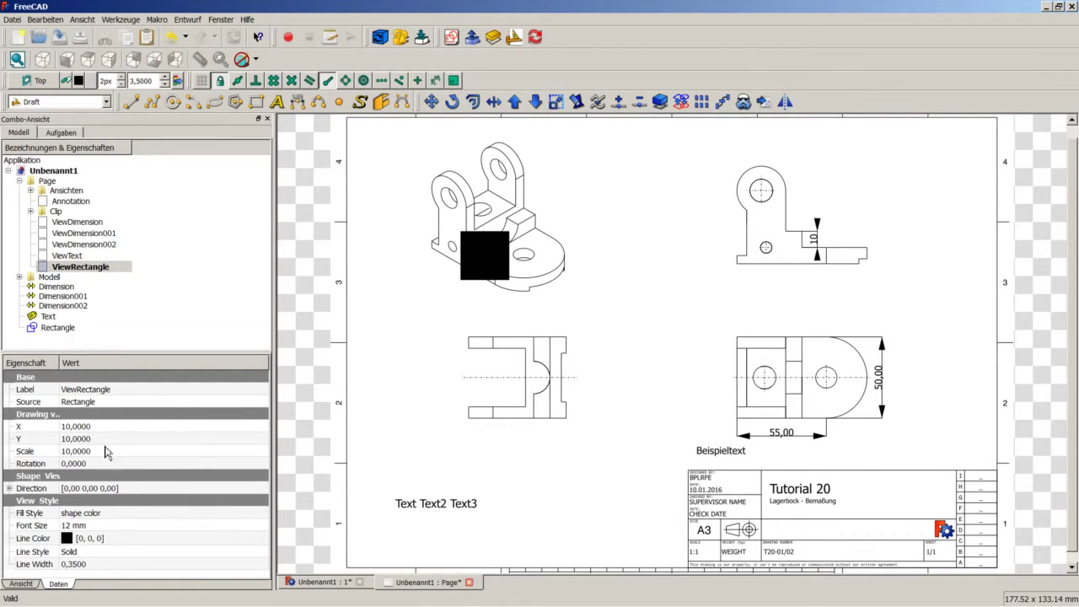
# Step: Set ViewRectangle's X to 20, Y to 250 and Scale to 1
pyautogui.click(106, 427)
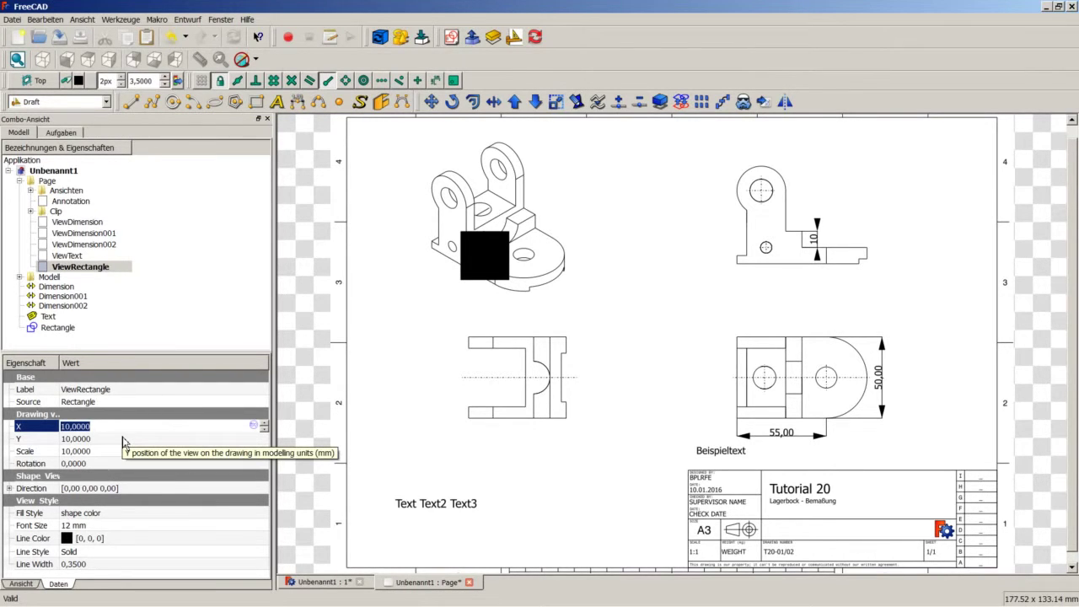
pyautogui.write('20')
pyautogui.click(122, 439)
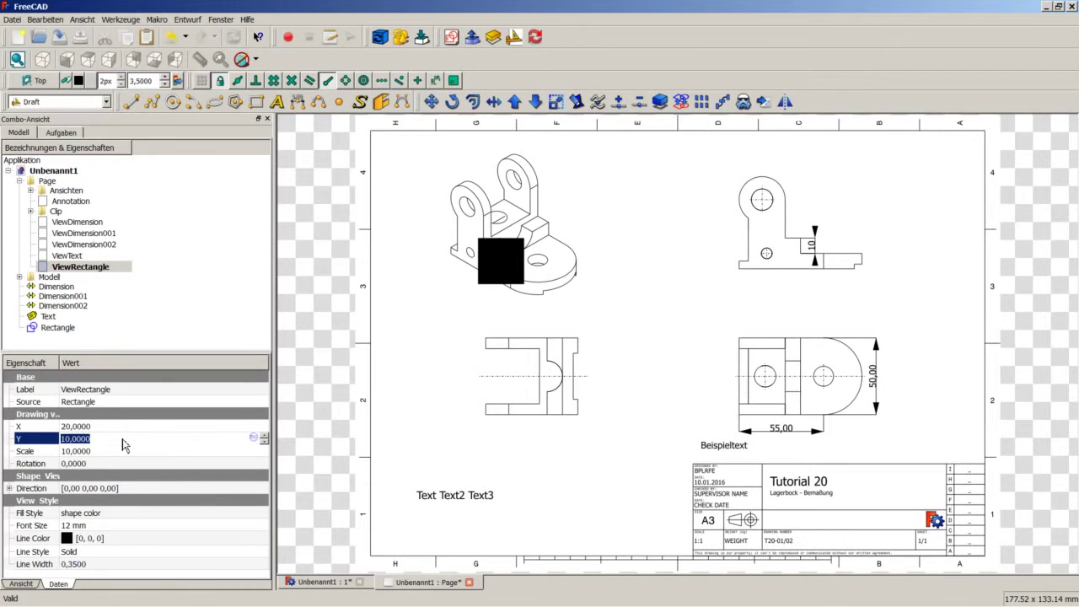
pyautogui.write('250')
pyautogui.click(124, 451)
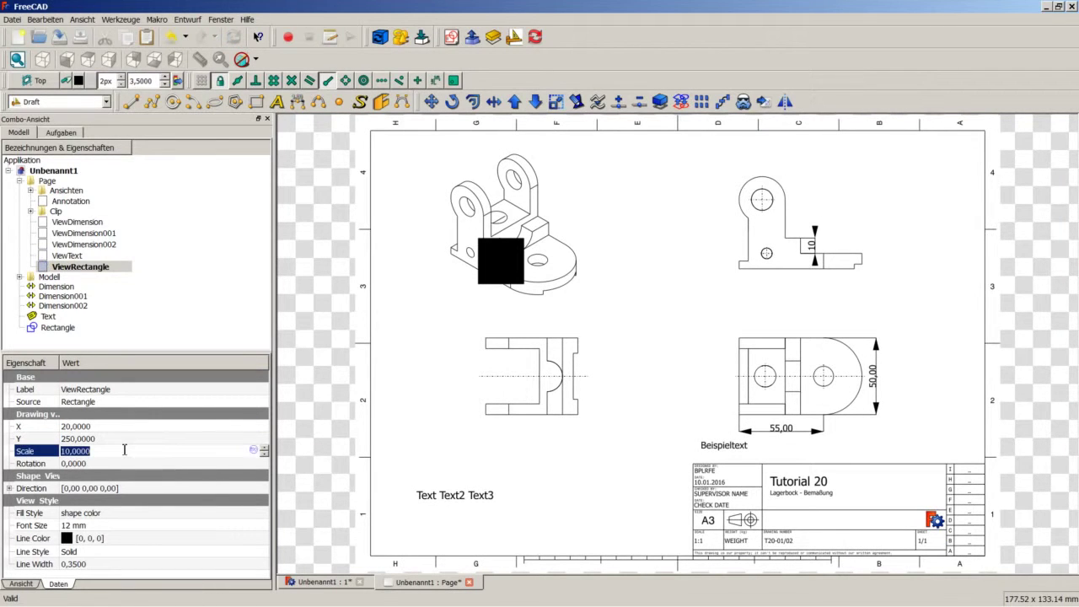
pyautogui.write('1')
pyautogui.click(128, 440)
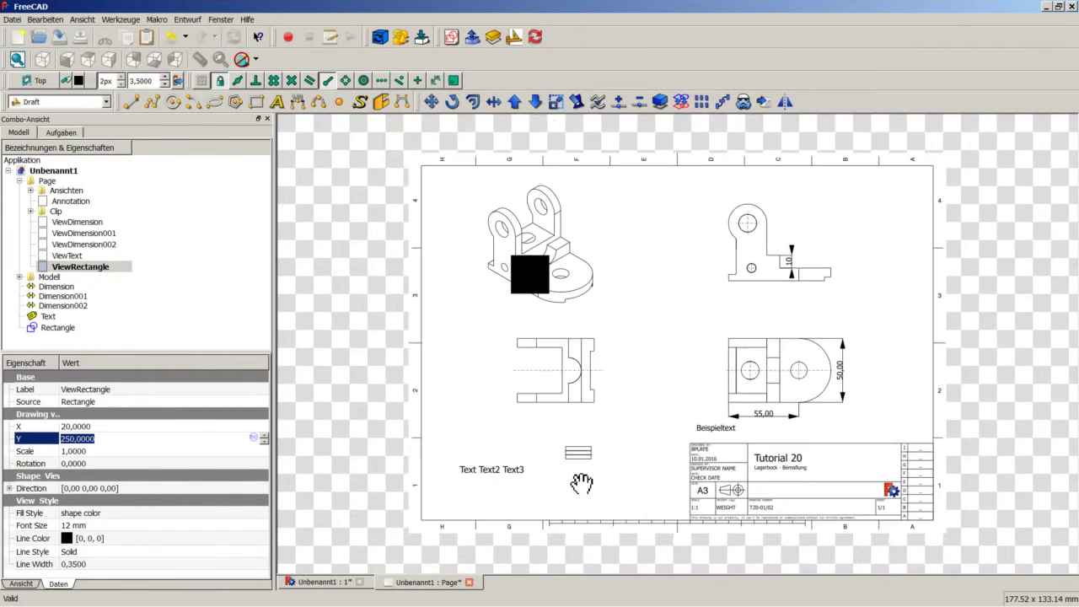
pyautogui.scroll(1, 590, 490)
pyautogui.scroll(4, 552, 485)
pyautogui.scroll(2, 544, 494)
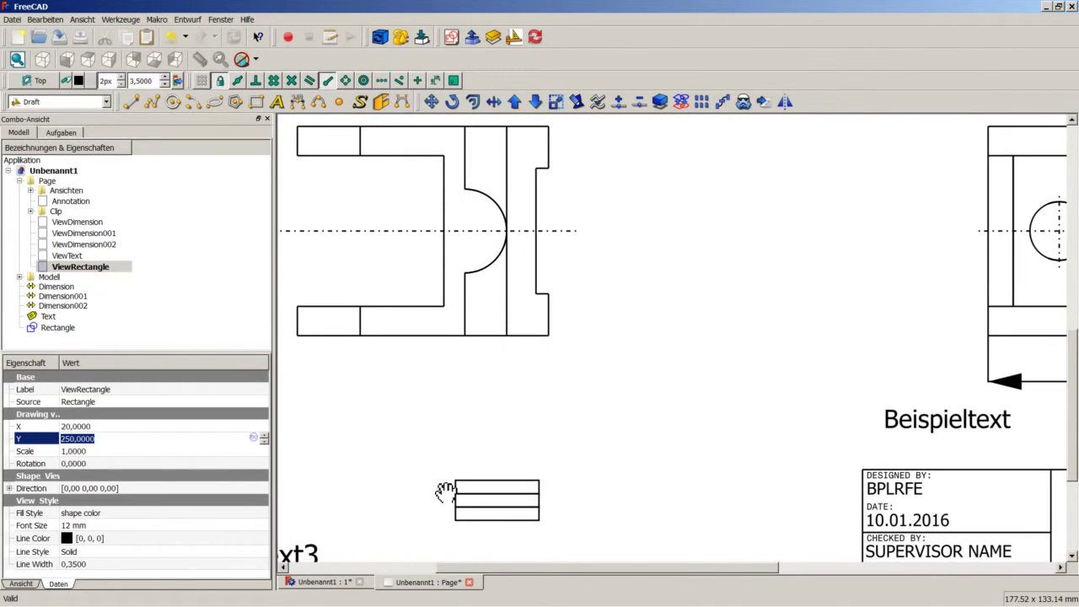
pyautogui.scroll(-1, 536, 502)
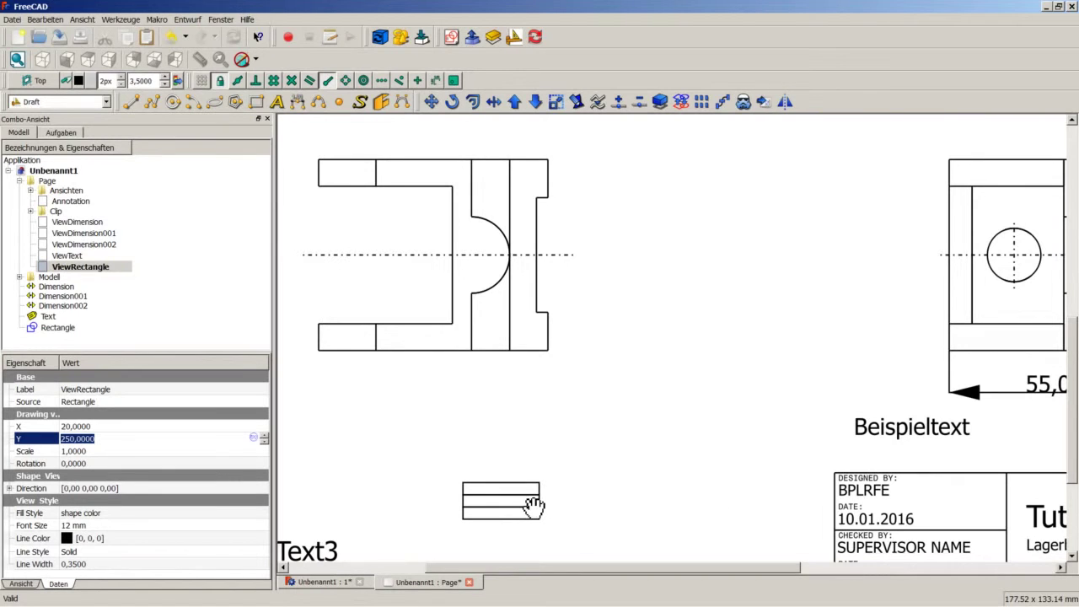
pyautogui.click(339, 581)
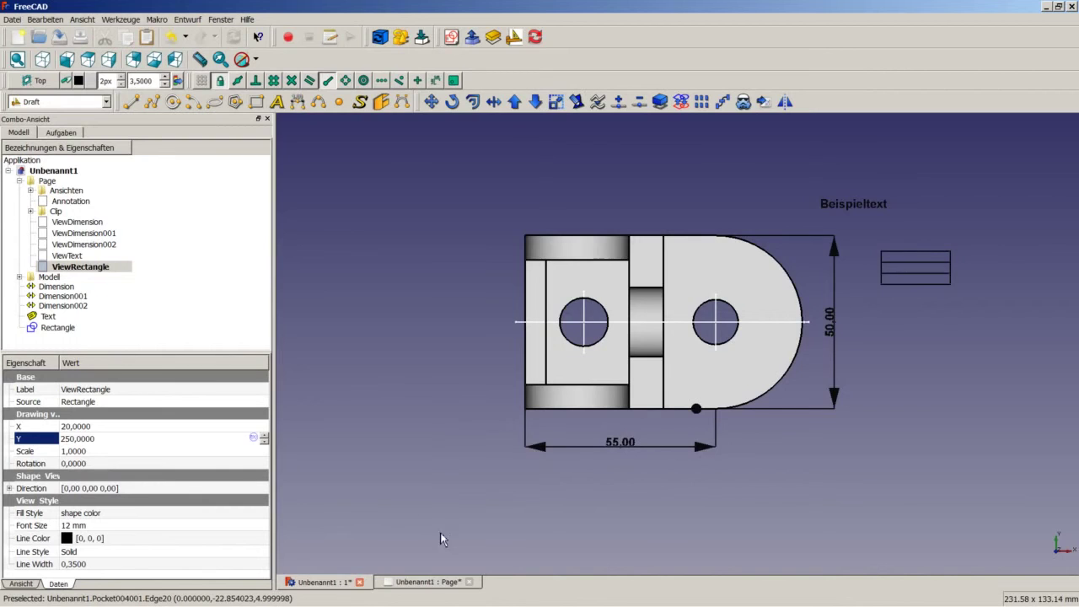
pyautogui.click(437, 584)
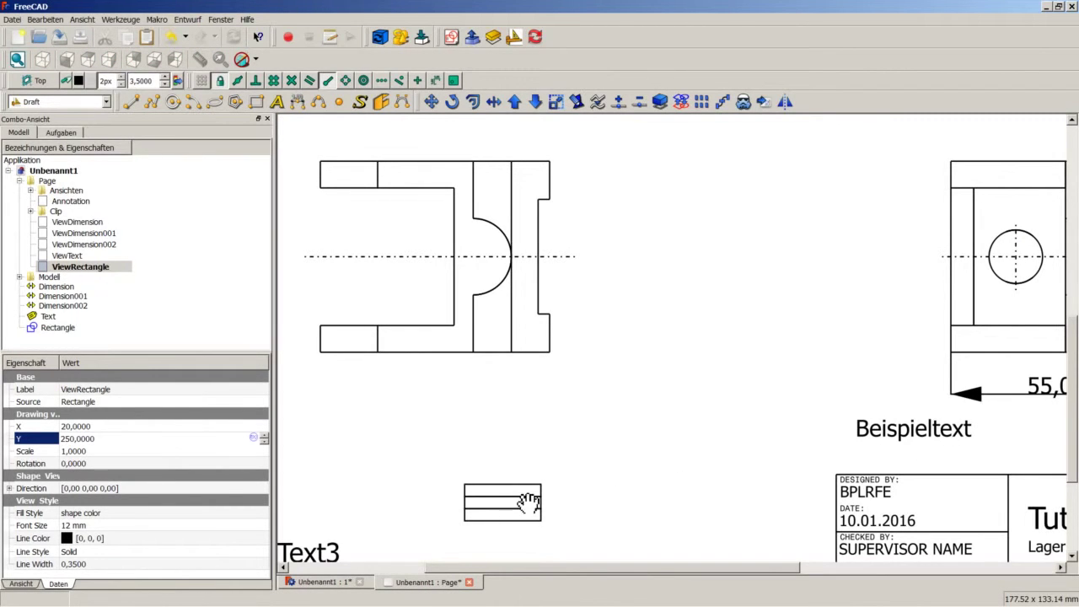
pyautogui.scroll(3, 583, 452)
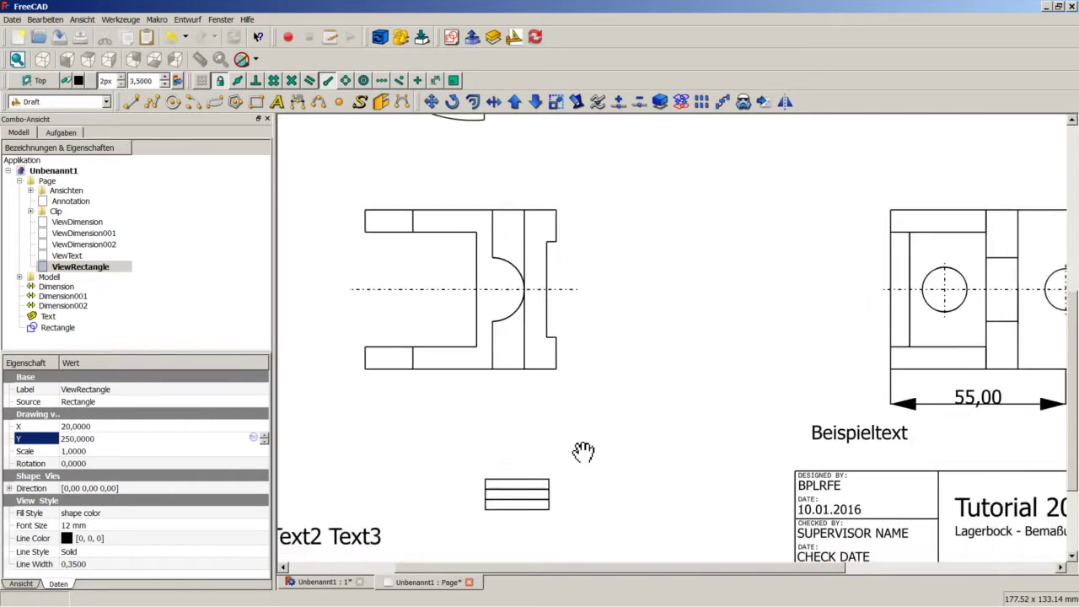
pyautogui.scroll(2, 583, 452)
pyautogui.scroll(1, 583, 452)
pyautogui.scroll(1, 585, 448)
pyautogui.scroll(-3, 614, 457)
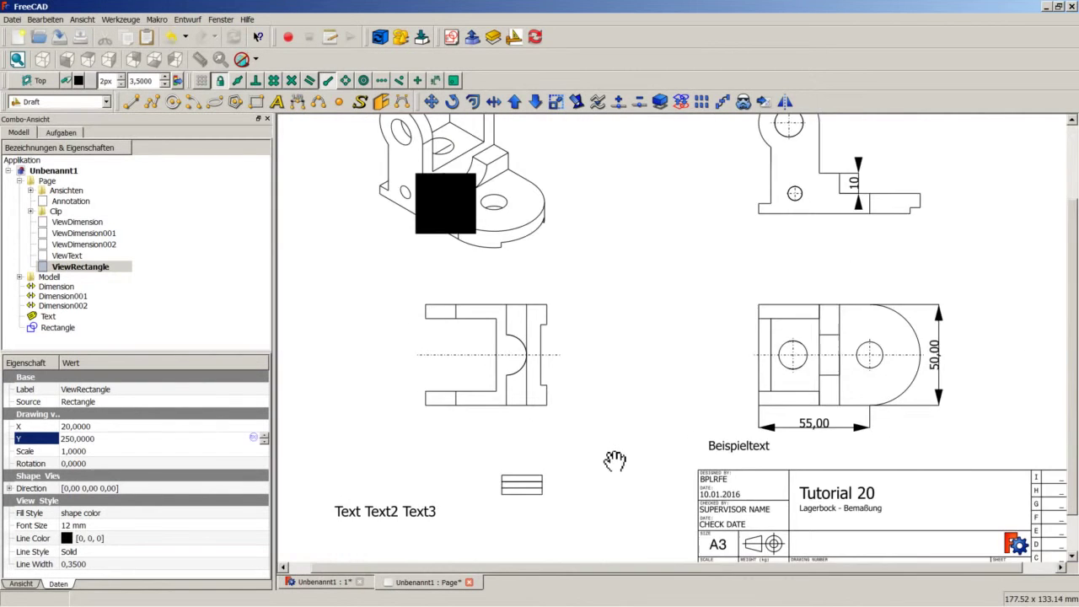
pyautogui.scroll(1, 566, 489)
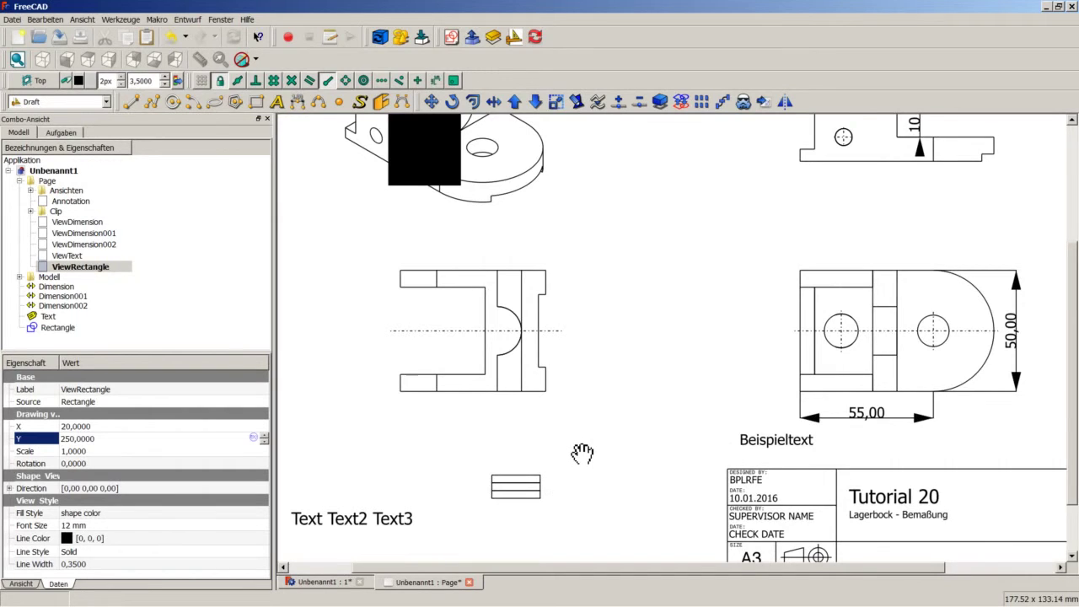
pyautogui.scroll(1, 583, 453)
pyautogui.scroll(1, 583, 453)
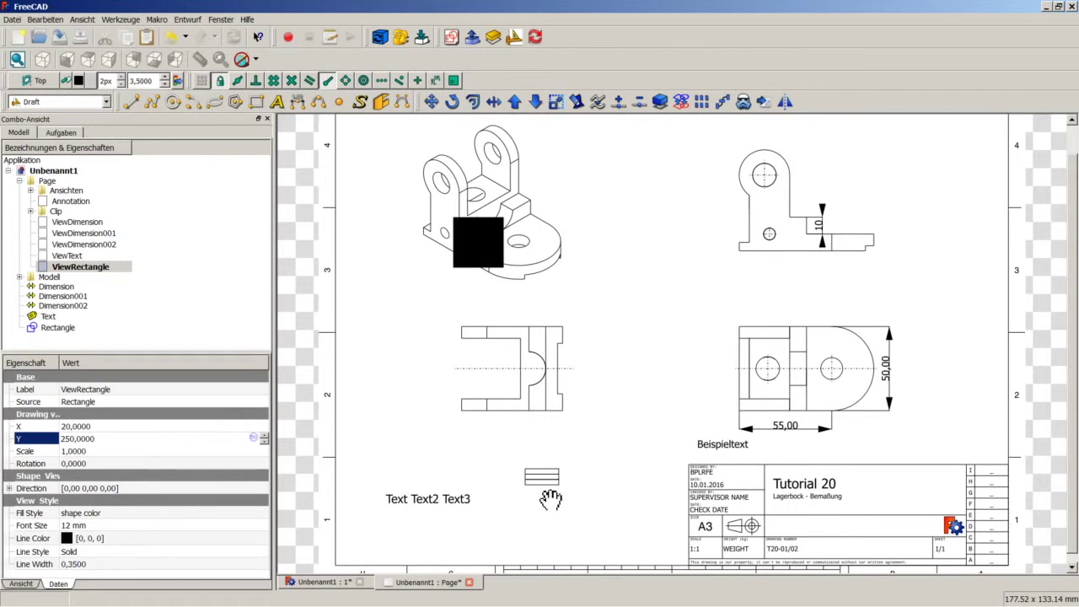
# Step: Read the version under Hilfe > Über FreeCAD, then bring up the workbench list
pyautogui.click(256, 24)
pyautogui.click(279, 133)
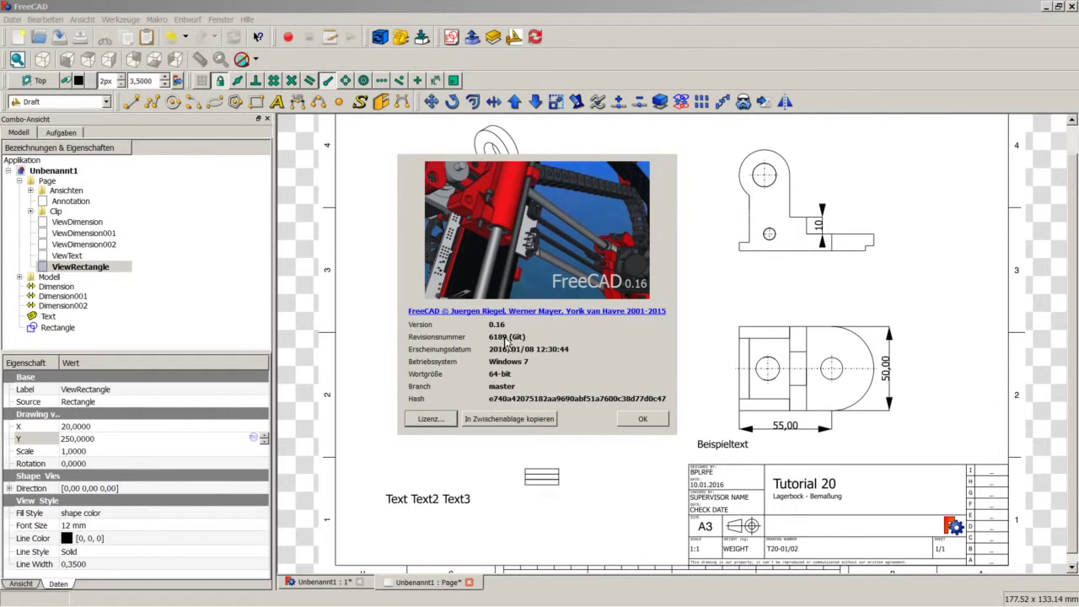
pyautogui.click(642, 419)
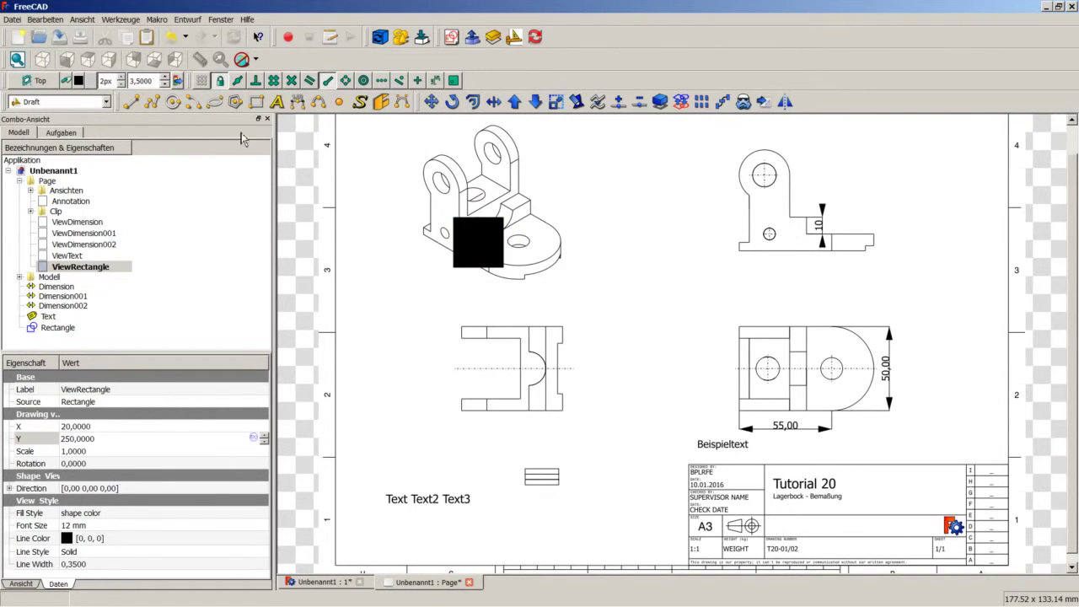
pyautogui.click(107, 102)
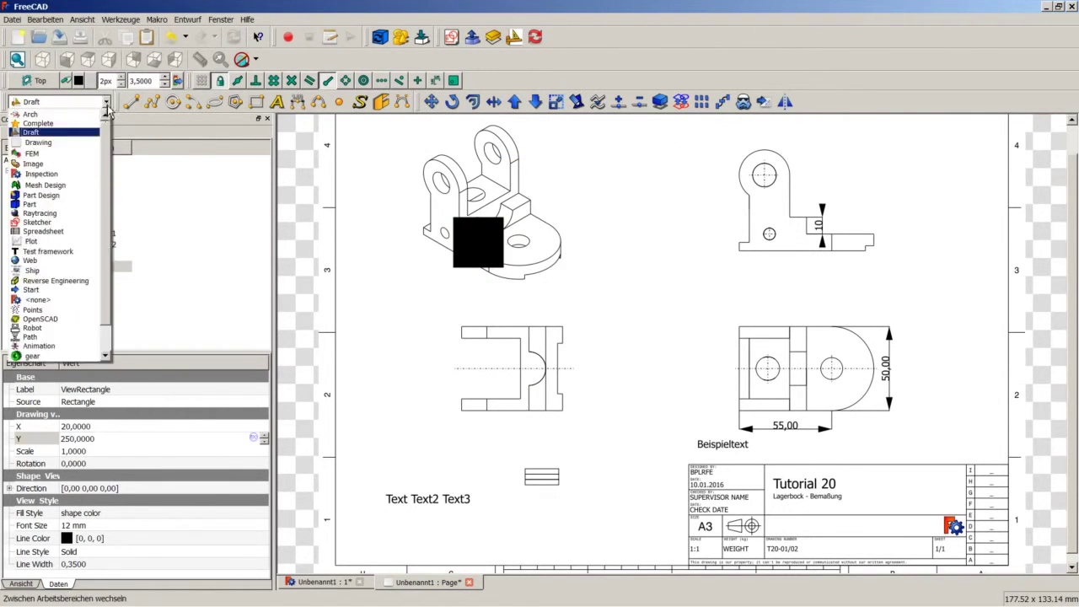
# Step: Activate the Spreadsheet workbench from the workbench dropdown
pyautogui.click(64, 145)
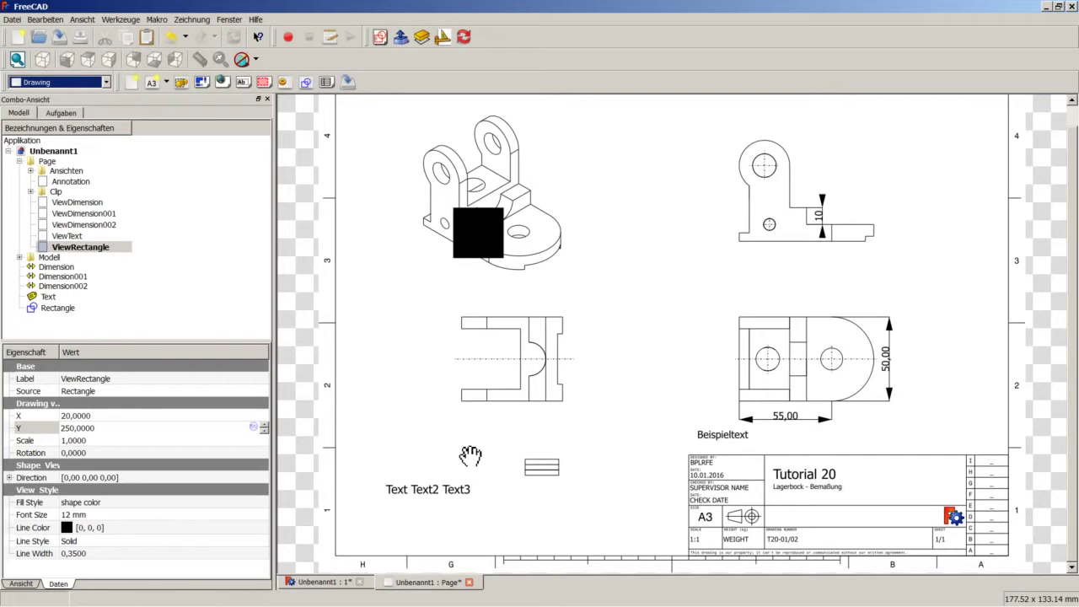
pyautogui.click(338, 582)
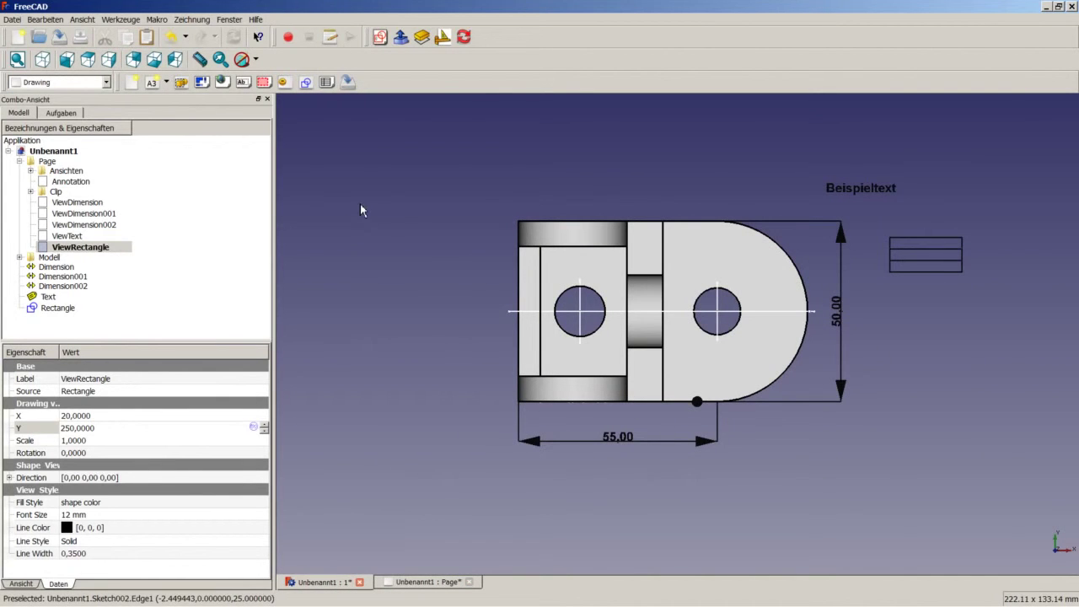
pyautogui.click(106, 82)
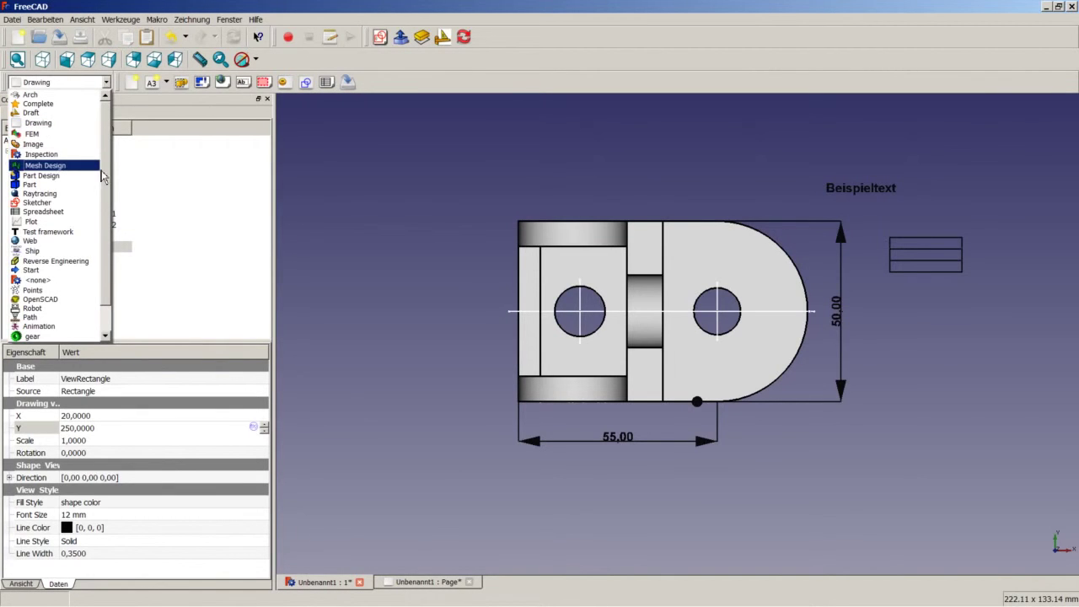
pyautogui.click(45, 213)
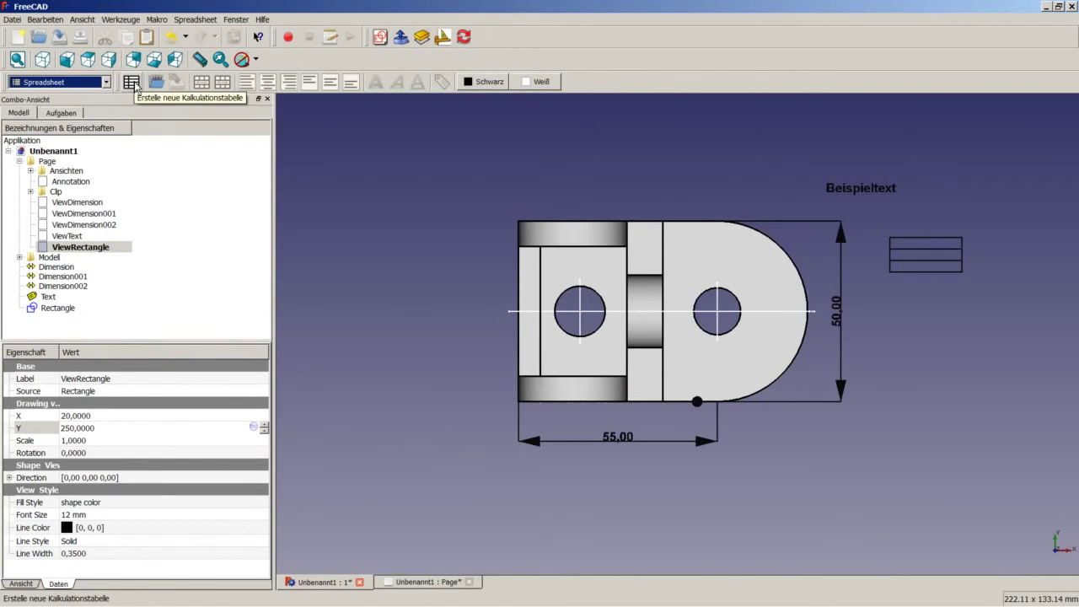
# Step: Create a Spreadsheet object and open its empty grid from the tree
pyautogui.click(132, 82)
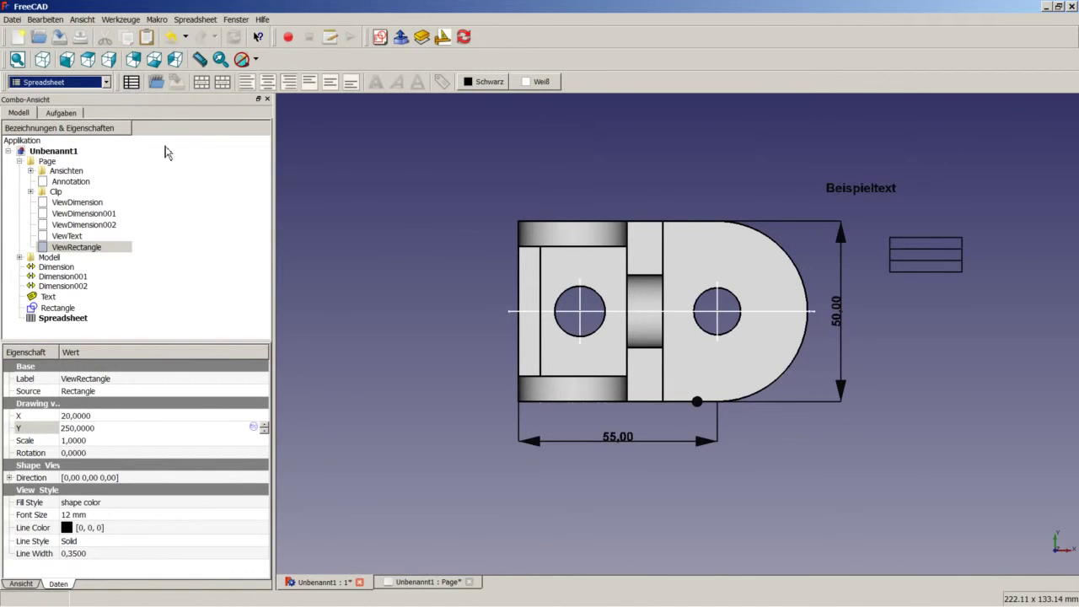
pyautogui.doubleClick(64, 319)
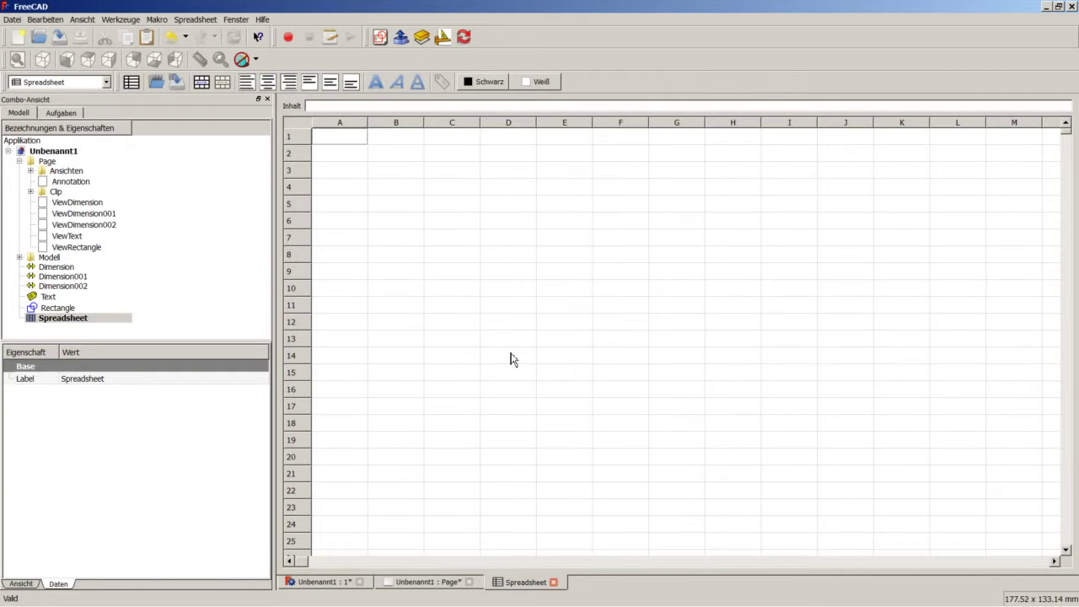
# Step: Enter 'Text' into spreadsheet cells A1, B1, A2 and B2
pyautogui.doubleClick(341, 140)
pyautogui.write('Text')
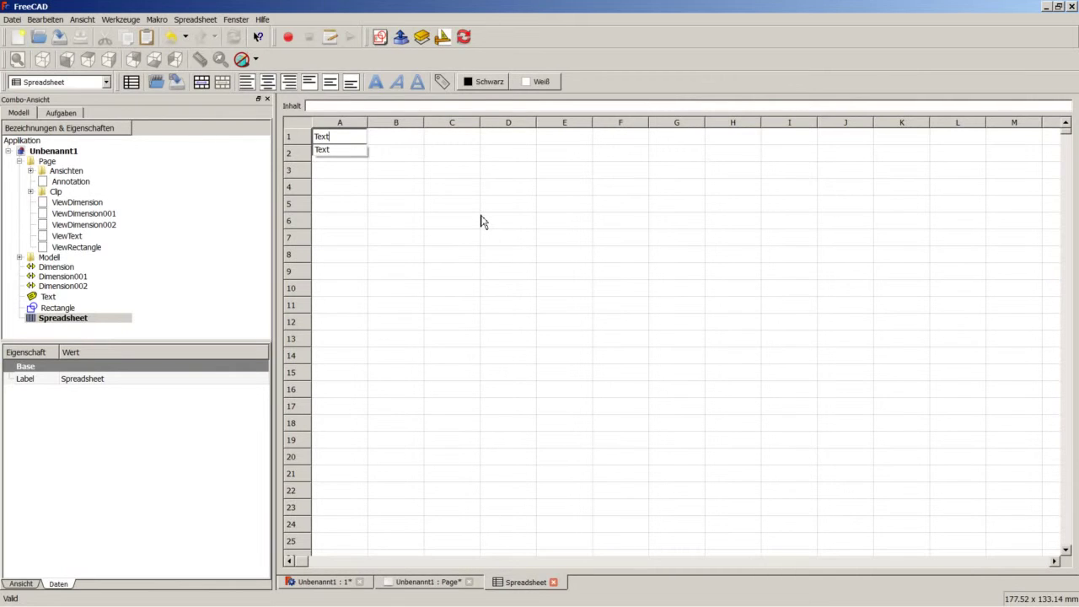
pyautogui.click(410, 137)
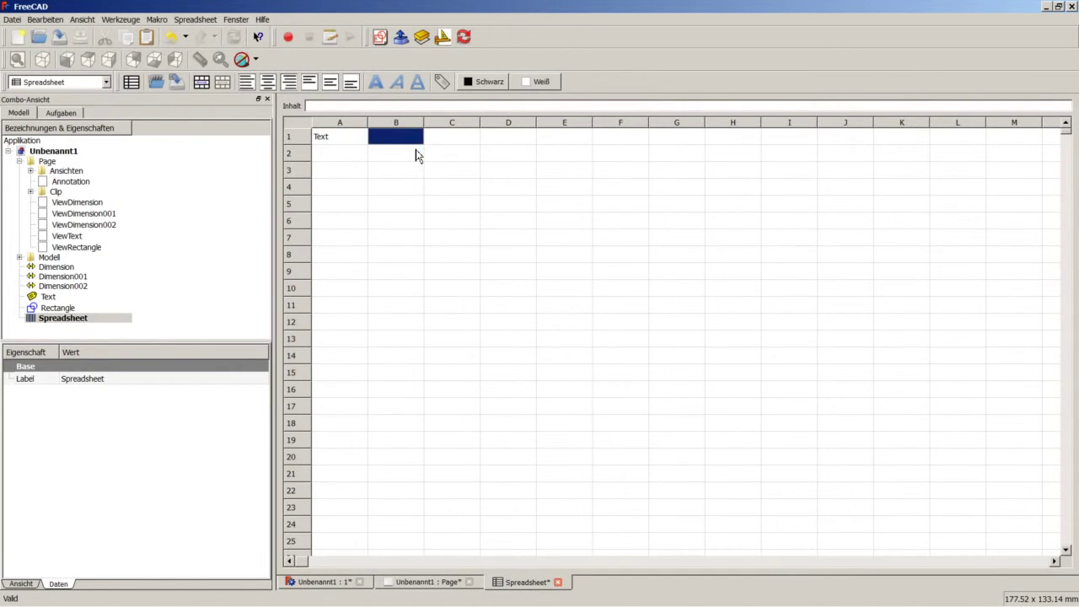
pyautogui.doubleClick(399, 144)
pyautogui.write('Text')
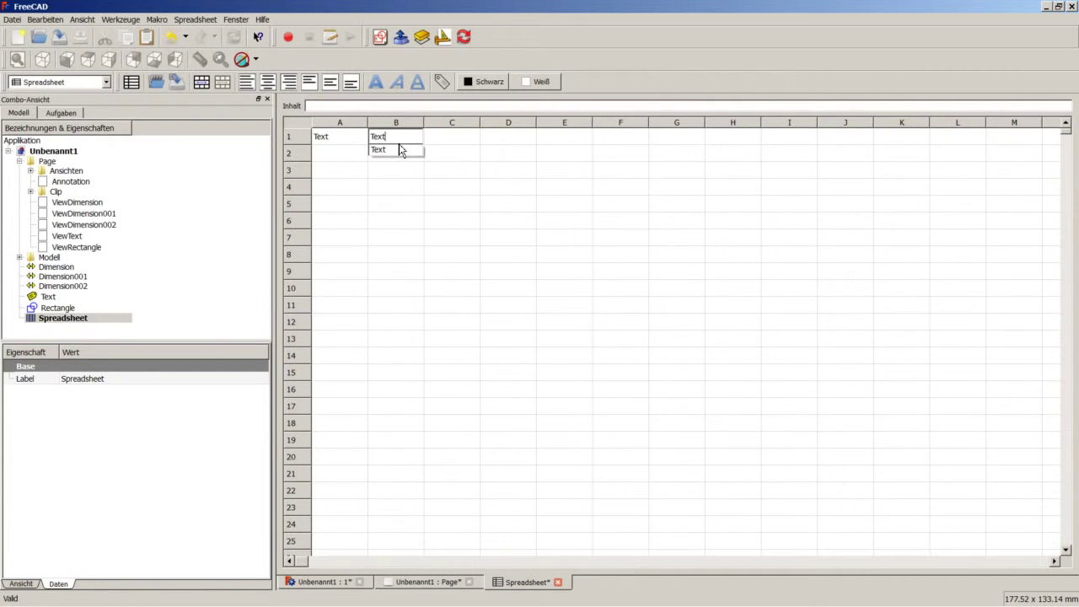
pyautogui.click(329, 160)
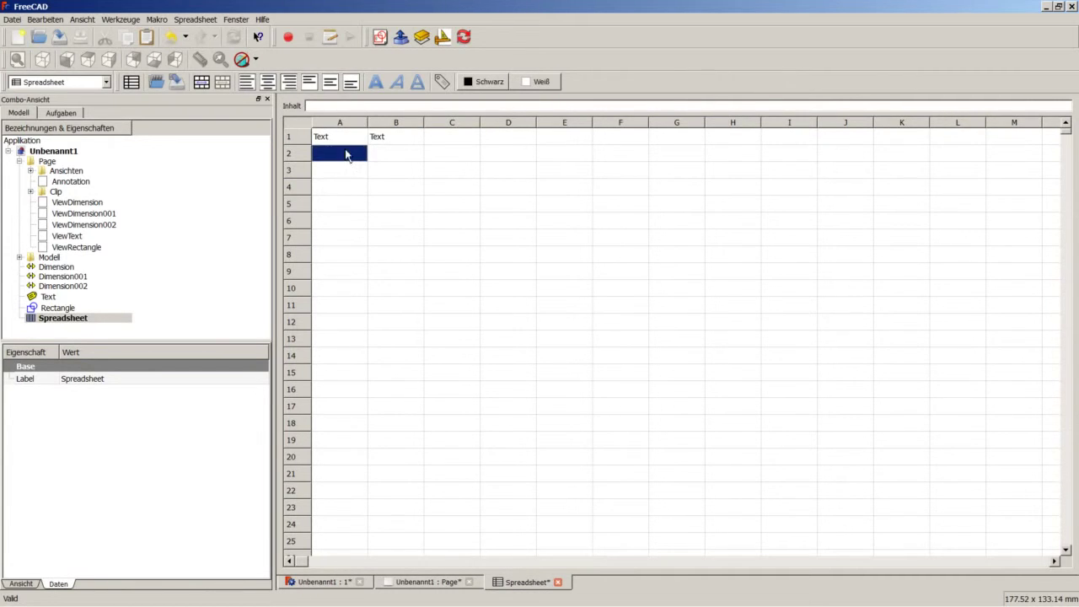
pyautogui.doubleClick(347, 153)
pyautogui.write('Text')
pyautogui.click(395, 156)
pyautogui.doubleClick(394, 157)
pyautogui.write('Tex')
pyautogui.click(359, 171)
# Step: In the Drawing workbench, insert the Spreadsheet onto the Page as View001
pyautogui.click(105, 82)
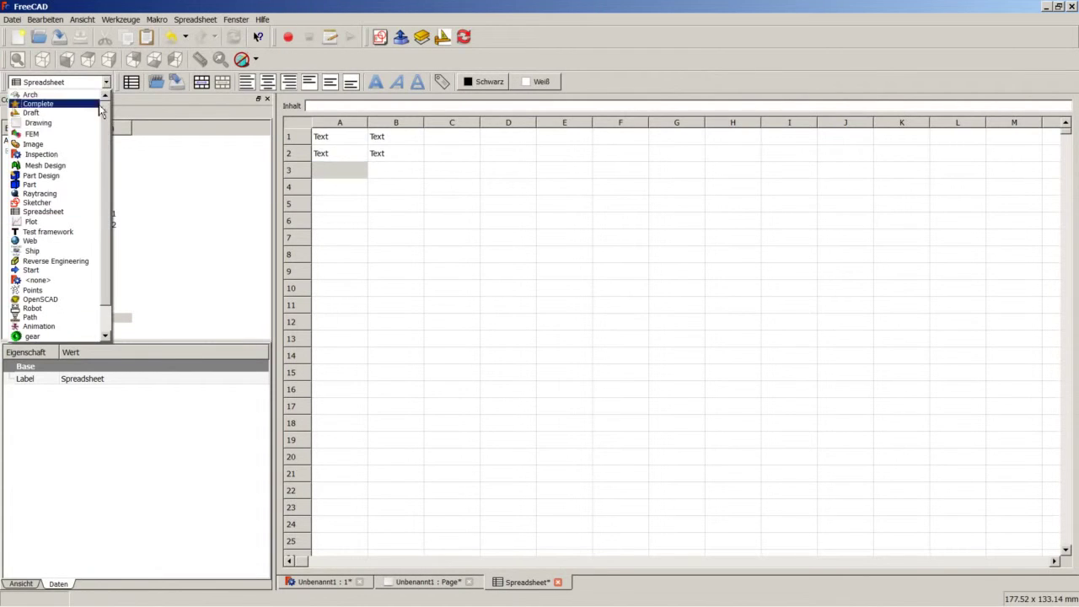
pyautogui.click(38, 123)
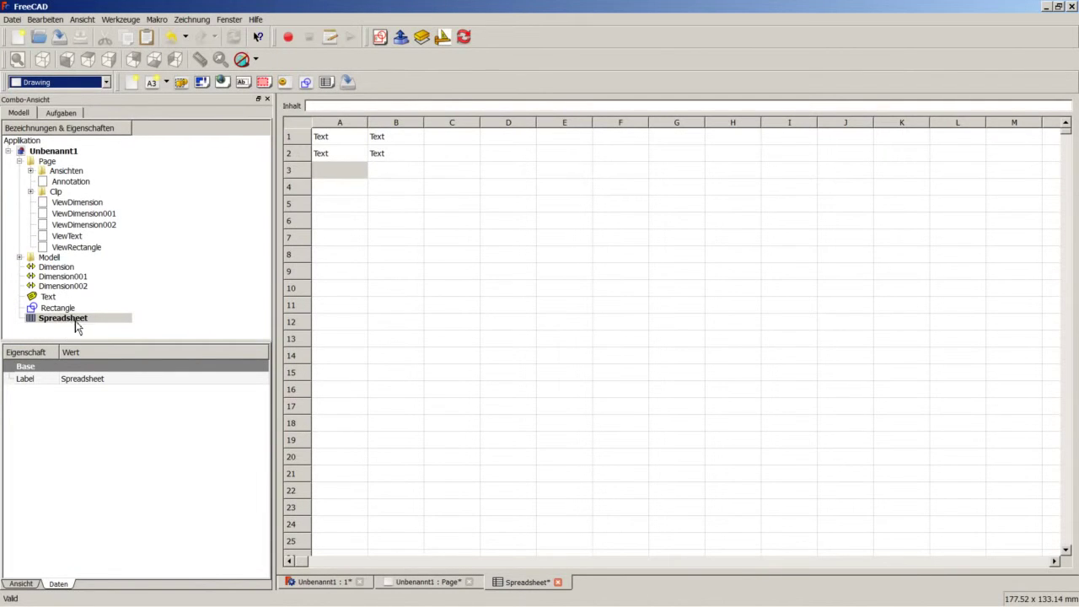
pyautogui.click(75, 322)
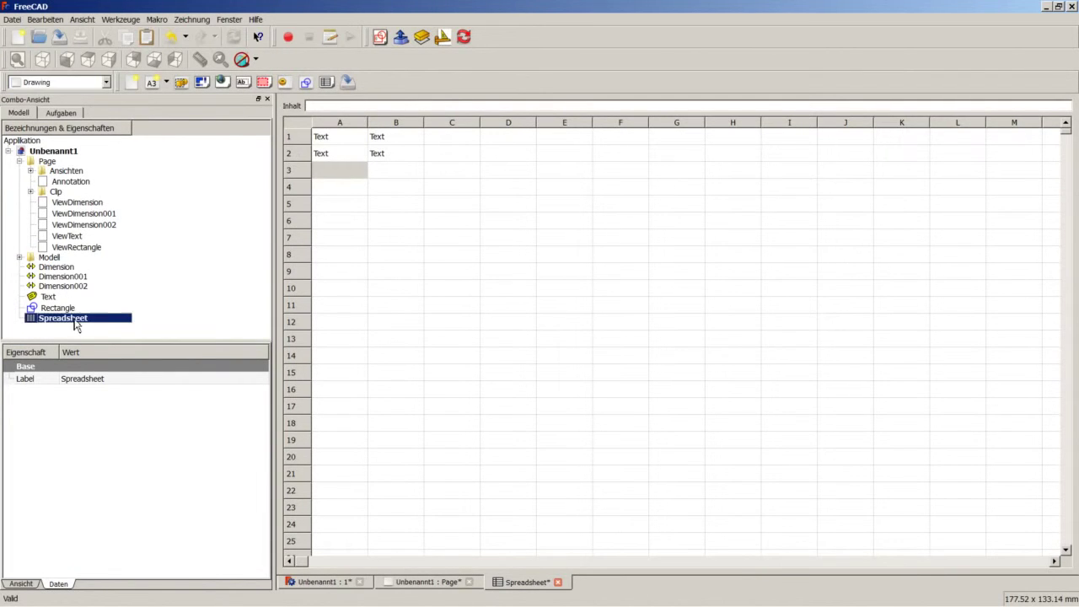
pyautogui.keyDown('ctrl'); pyautogui.click(51, 162); pyautogui.keyUp('ctrl')
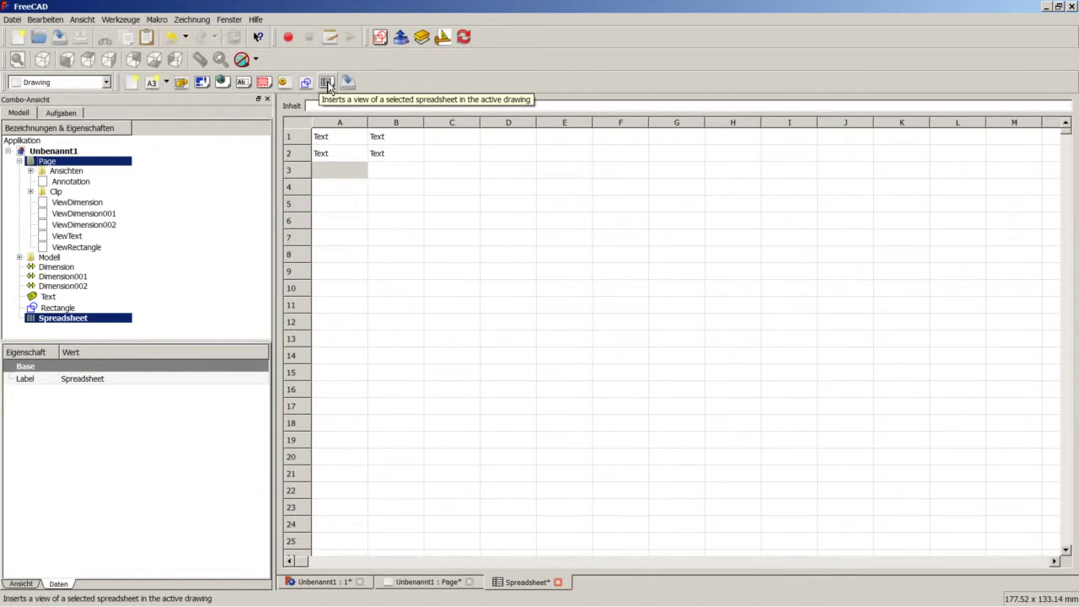
pyautogui.click(327, 83)
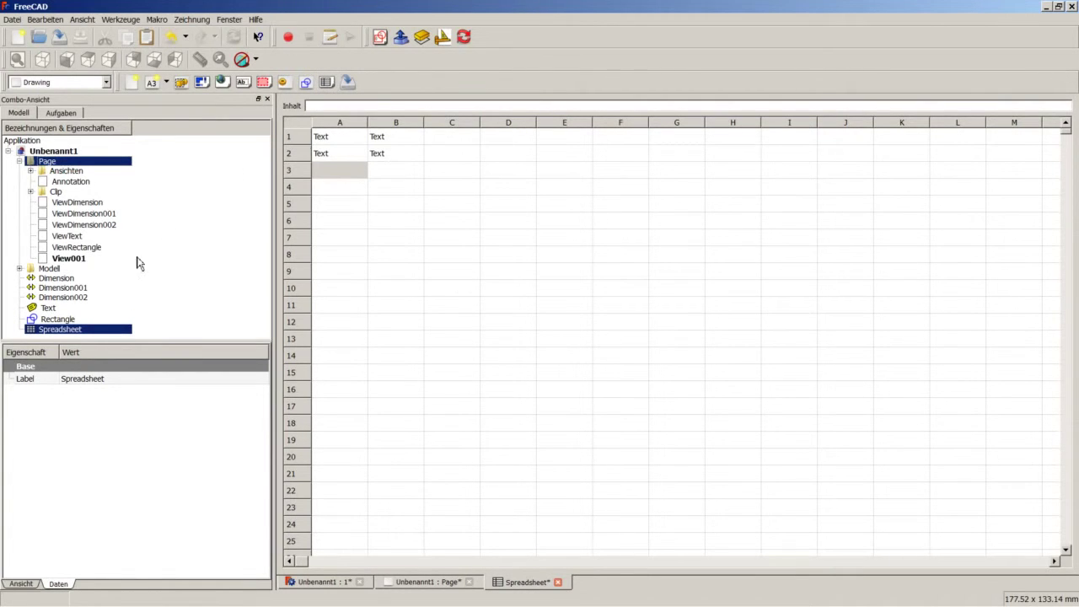
pyautogui.click(86, 258)
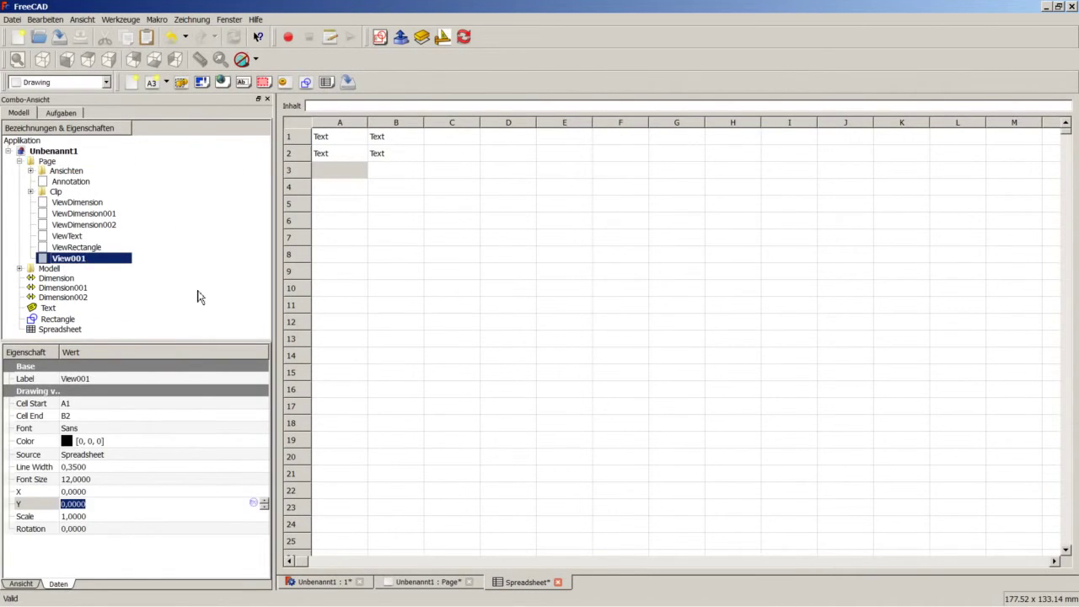
pyautogui.click(417, 581)
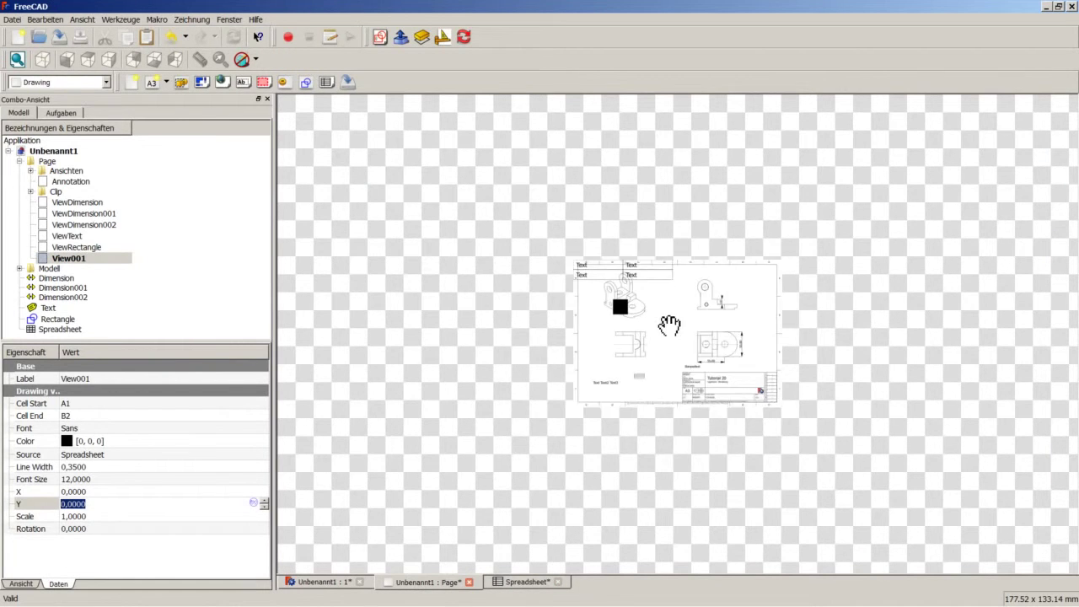
# Step: Give View001 scale 0,5 and position it at X 80, Y 200
pyautogui.scroll(3, 669, 325)
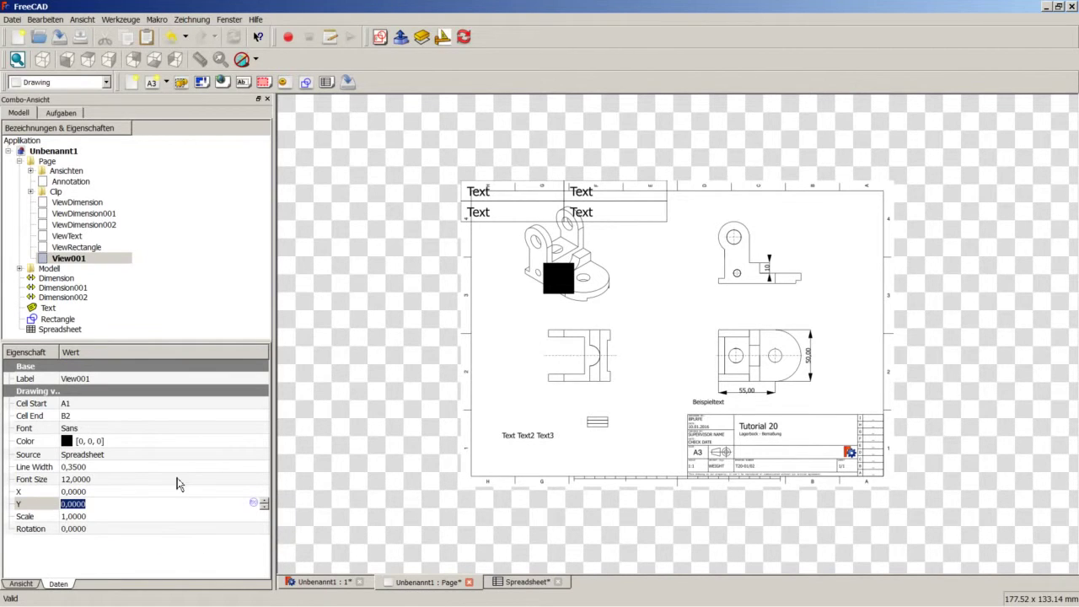
pyautogui.click(95, 517)
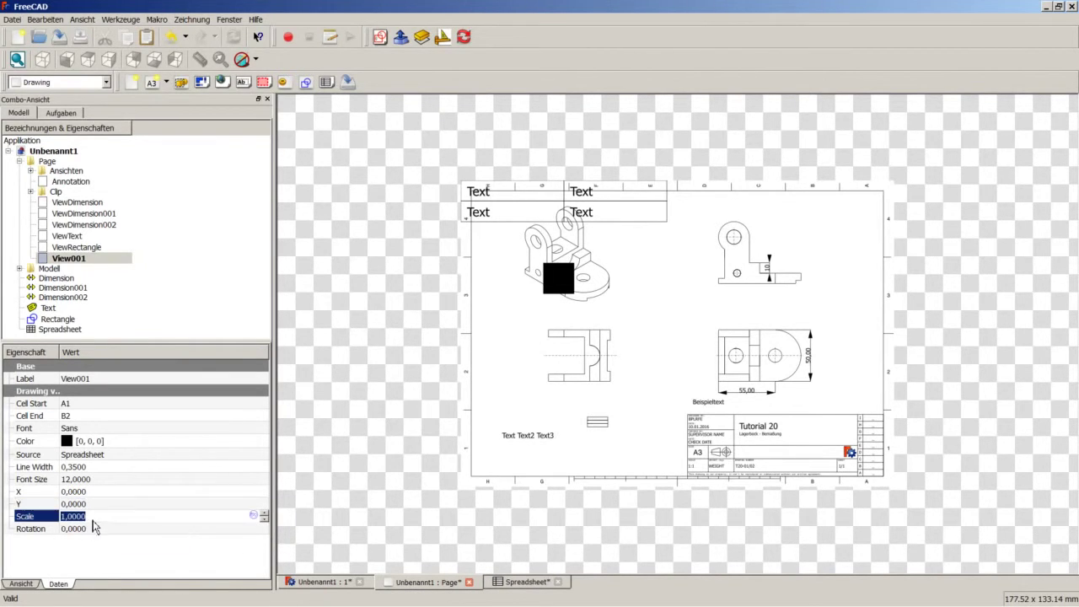
pyautogui.write('0,5')
pyautogui.click(149, 504)
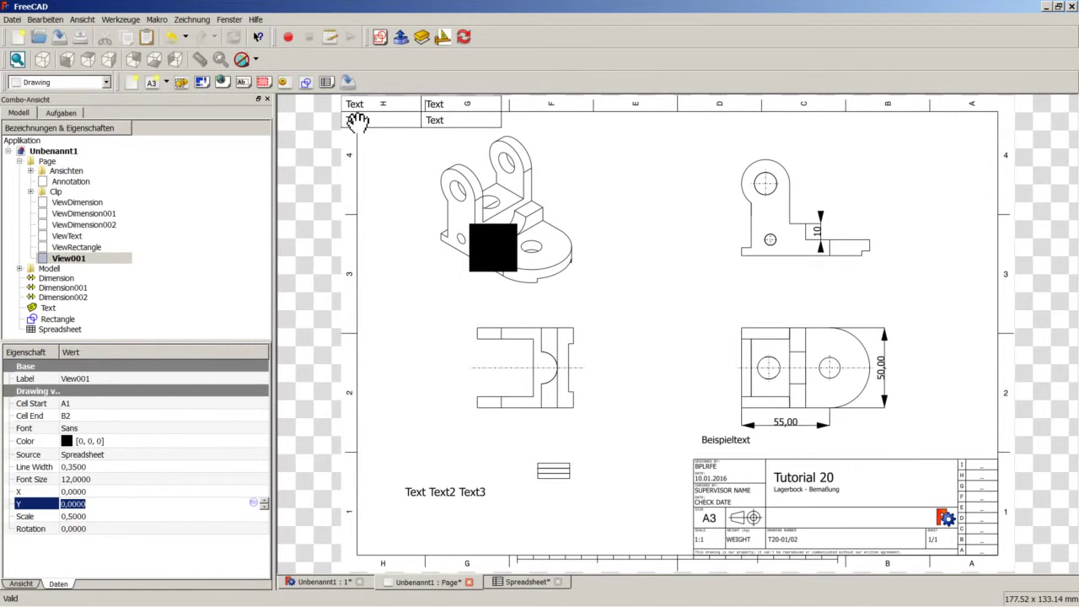
pyautogui.click(117, 495)
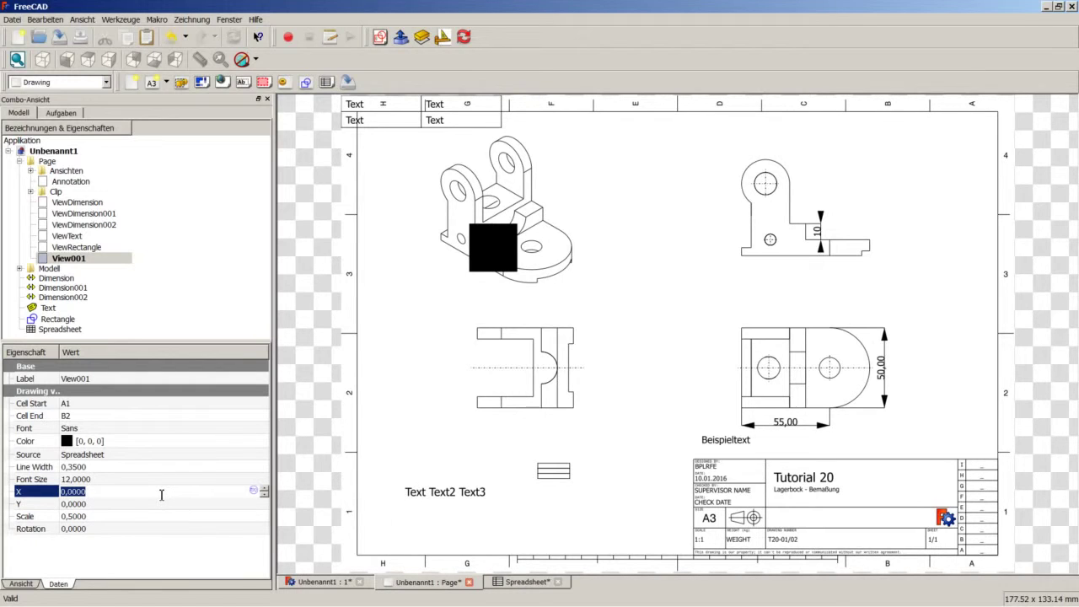
pyautogui.write('80')
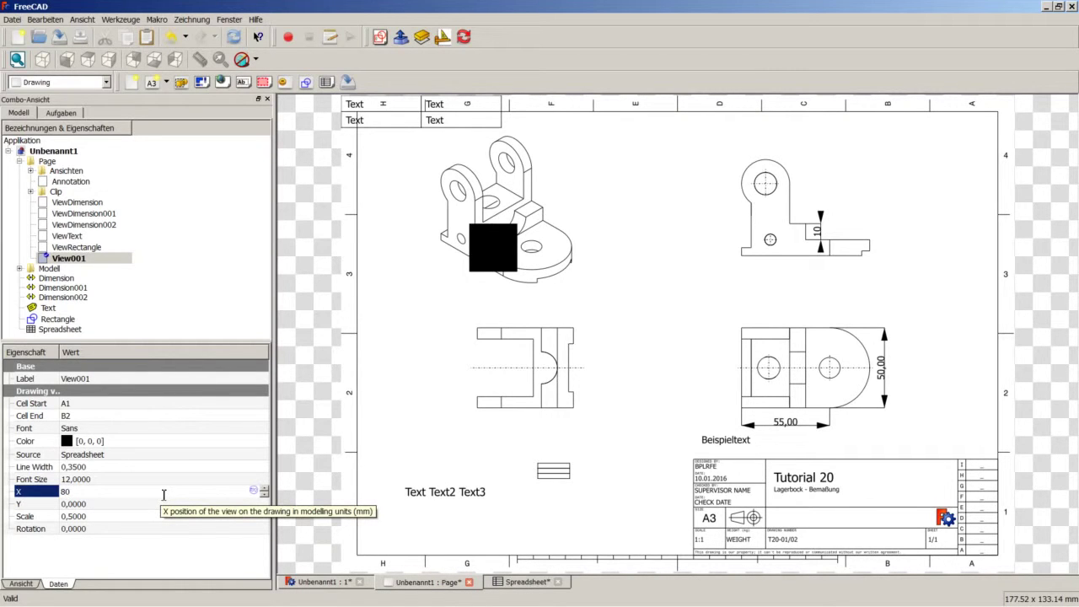
pyautogui.click(153, 504)
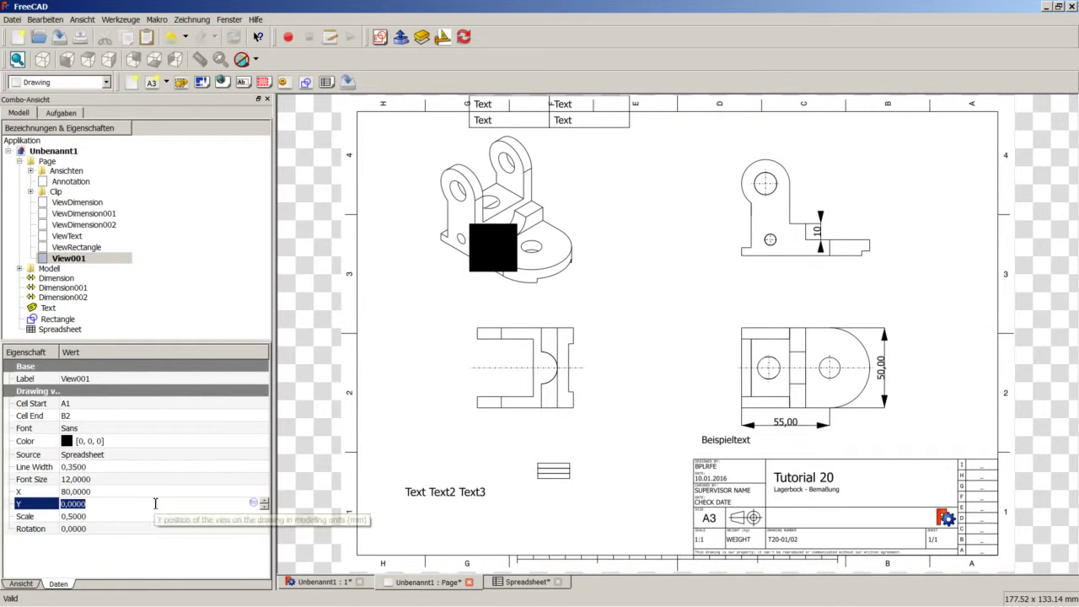
pyautogui.write('2')
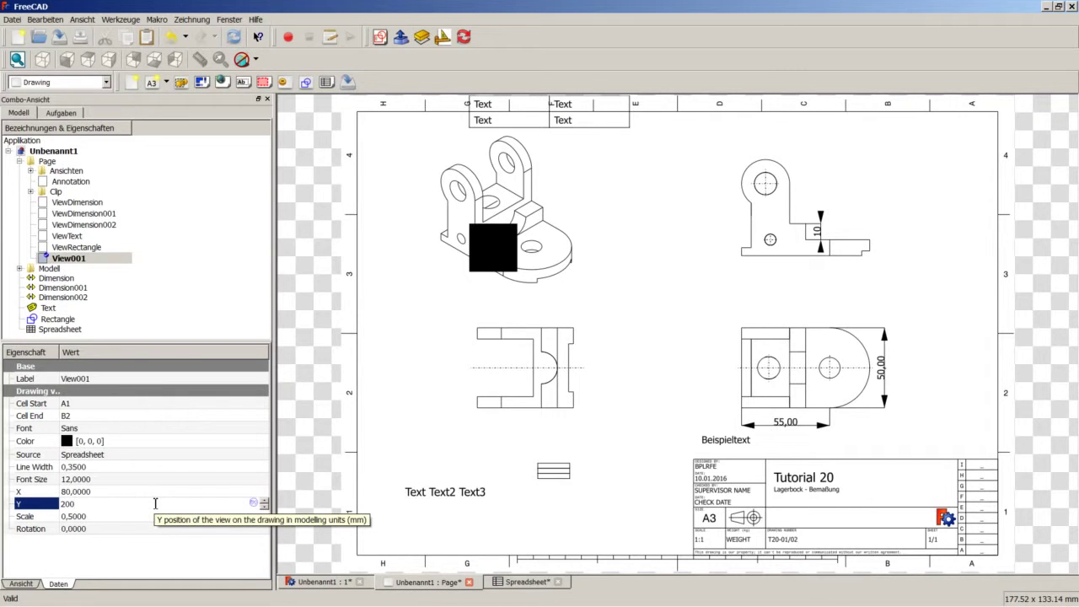
pyautogui.press('Return')
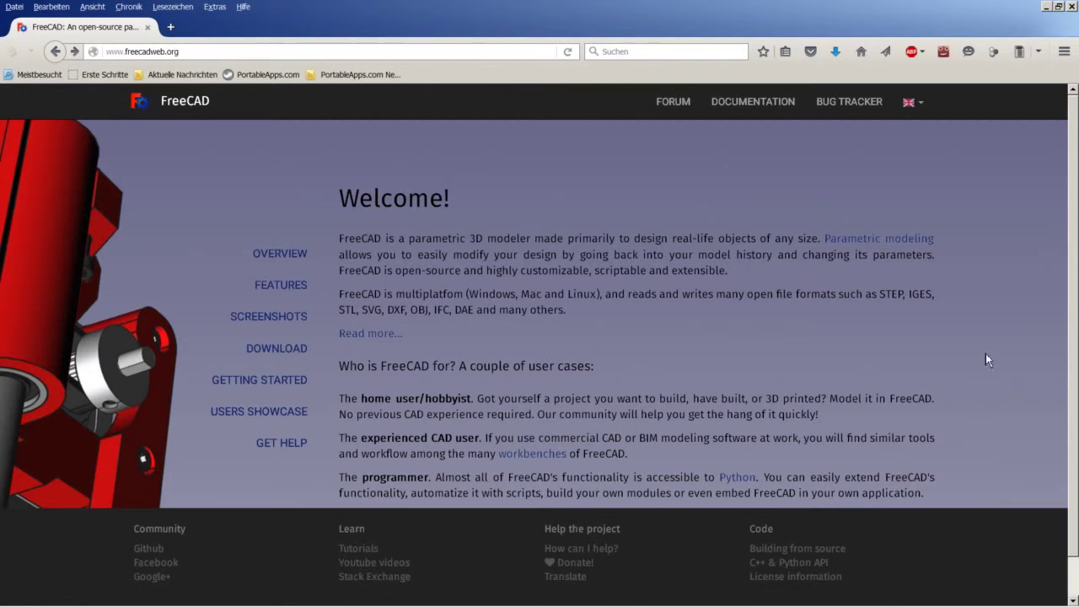
# Step: Go to the DOWNLOAD page and jump to section '8.2 Additional modules'
pyautogui.click(277, 354)
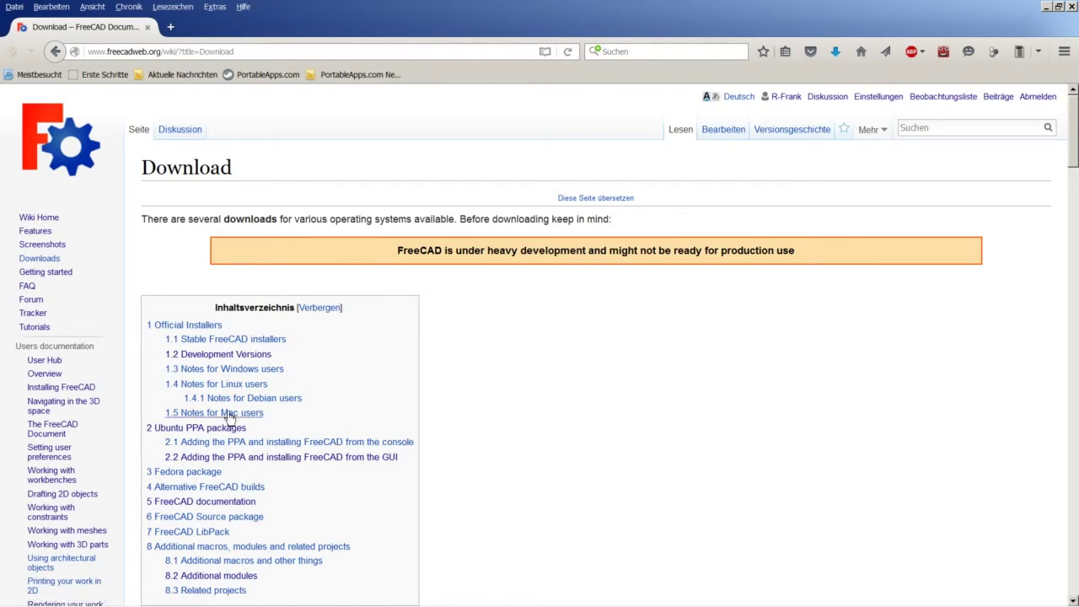
pyautogui.scroll(-3, 236, 411)
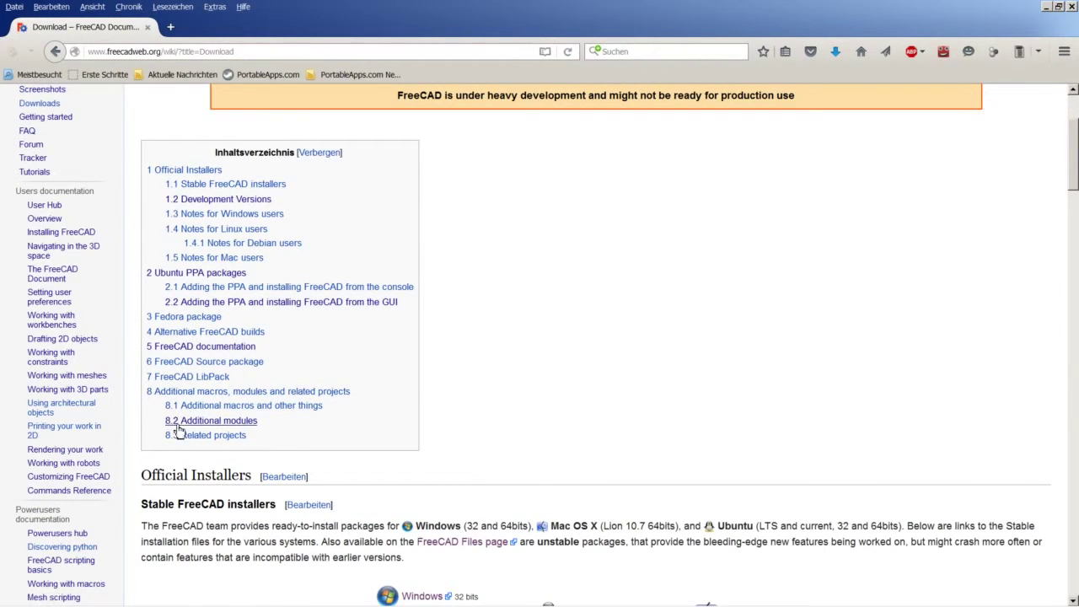
pyautogui.click(223, 423)
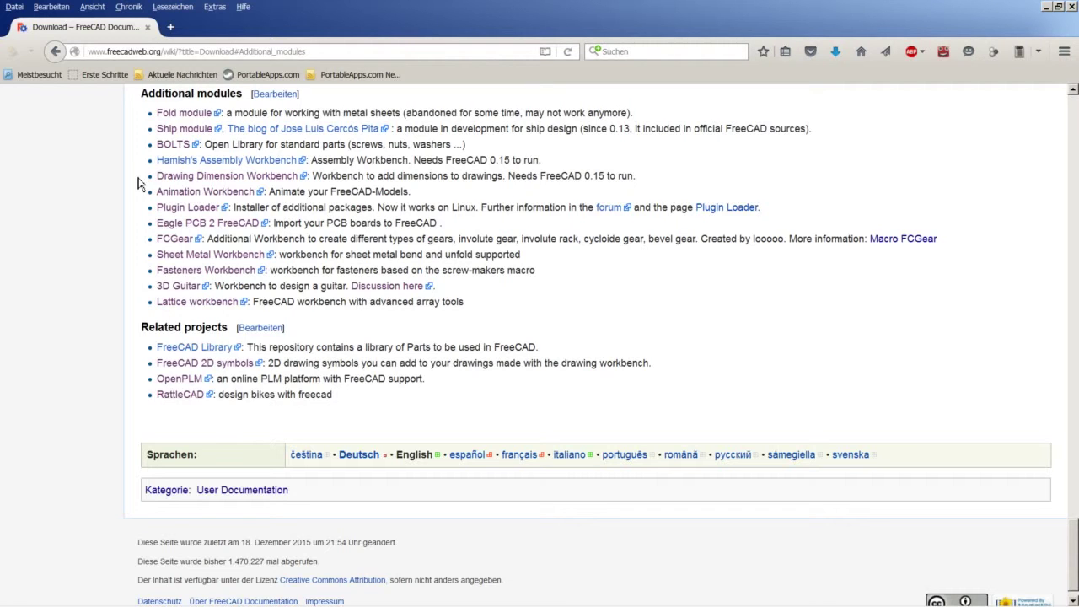
# Step: Open the Drawing Dimension Workbench GitHub page and read its README installation steps
pyautogui.click(194, 176)
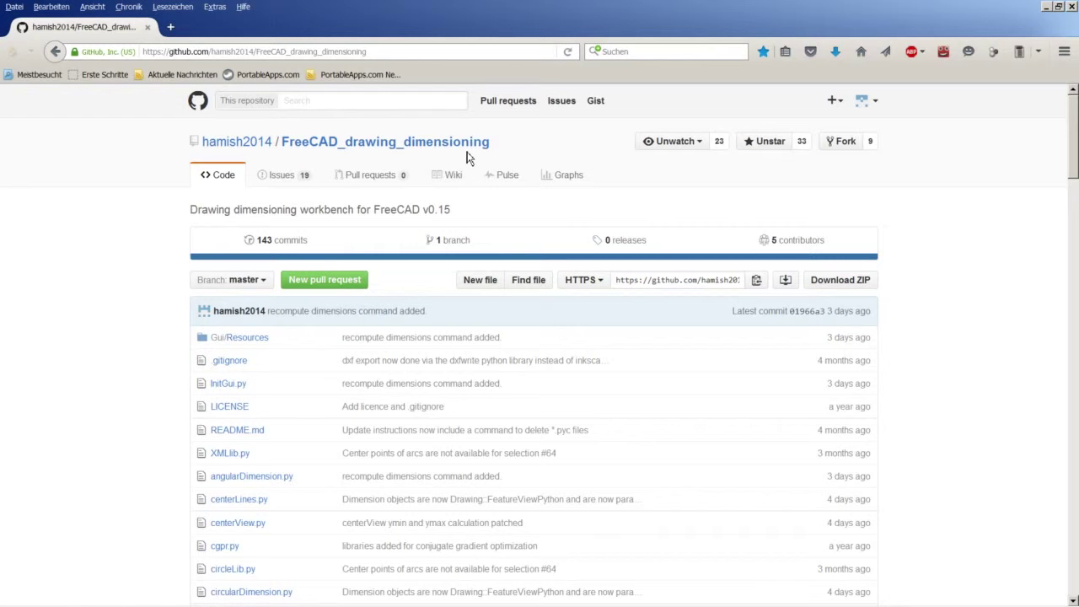
pyautogui.scroll(-5, 258, 330)
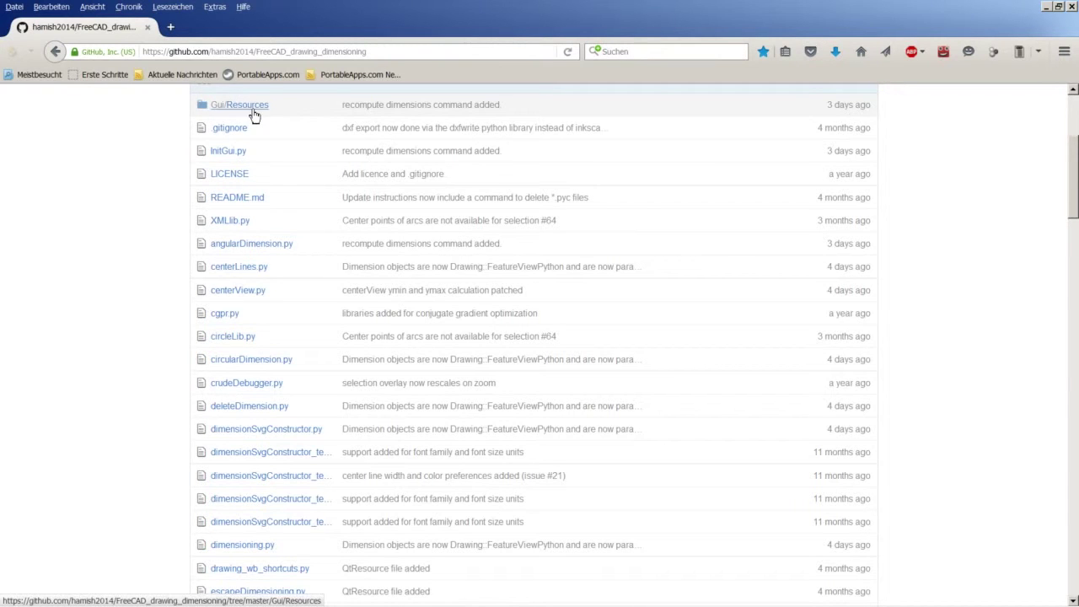
pyautogui.scroll(-5, 278, 413)
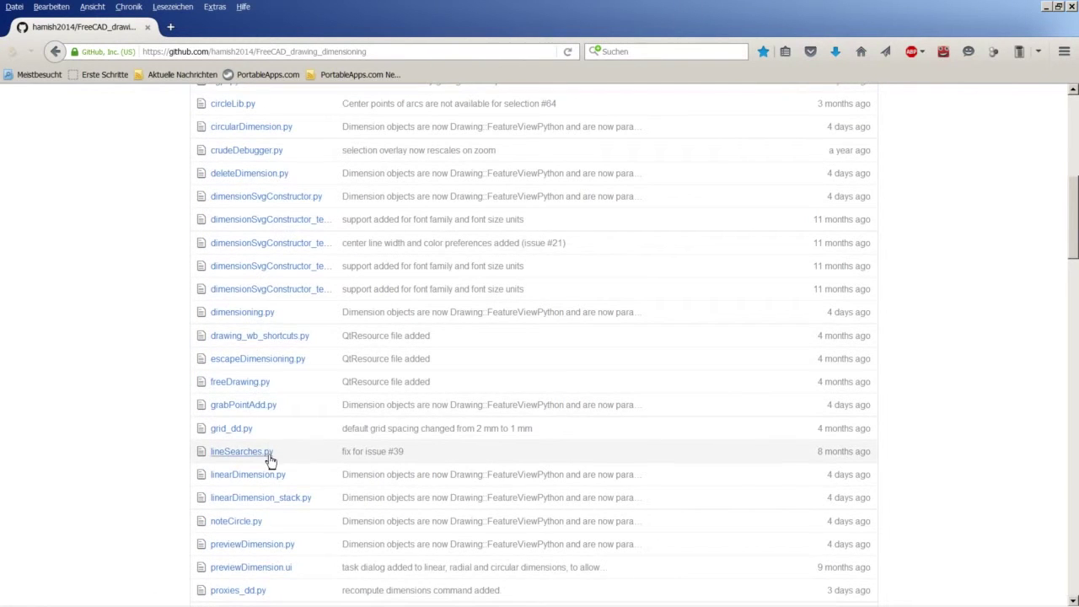
pyautogui.scroll(-3, 270, 462)
pyautogui.scroll(-5, 277, 518)
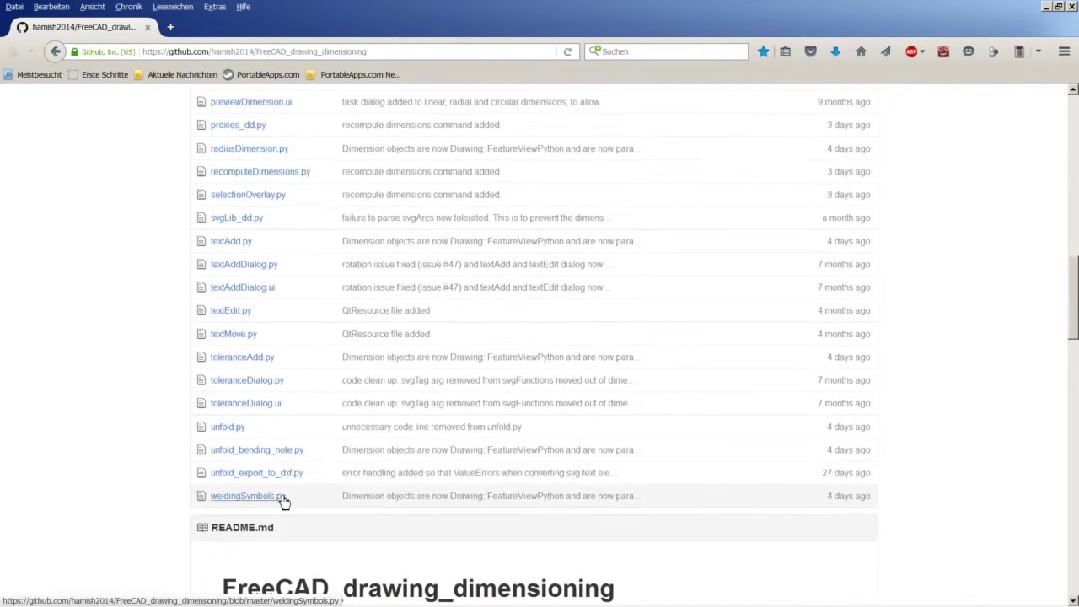
pyautogui.scroll(-4, 319, 447)
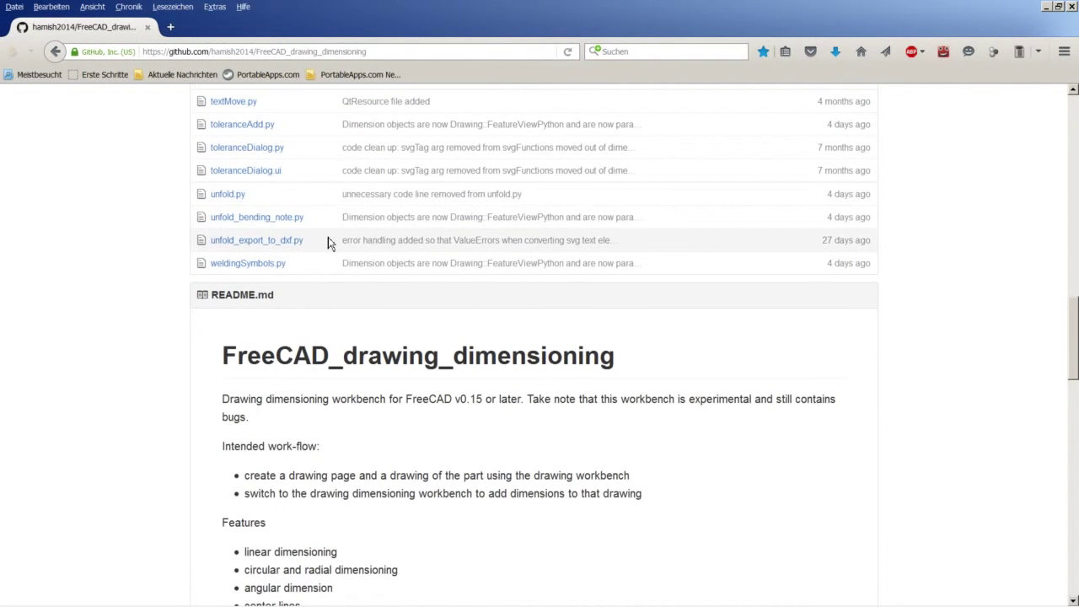
pyautogui.scroll(-4, 314, 212)
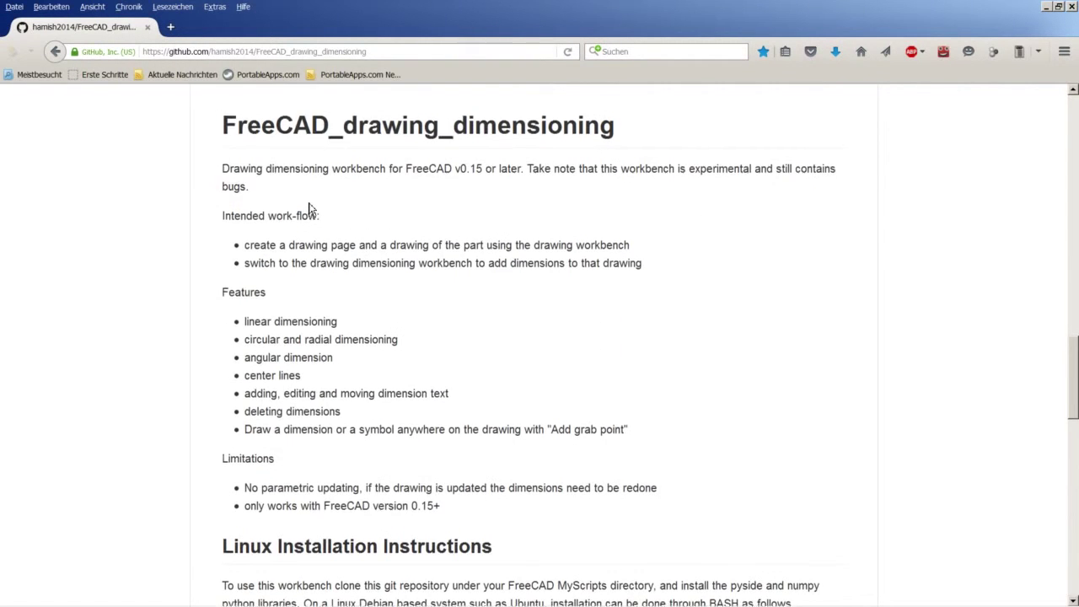
pyautogui.scroll(1, 244, 177)
pyautogui.scroll(-2, 260, 234)
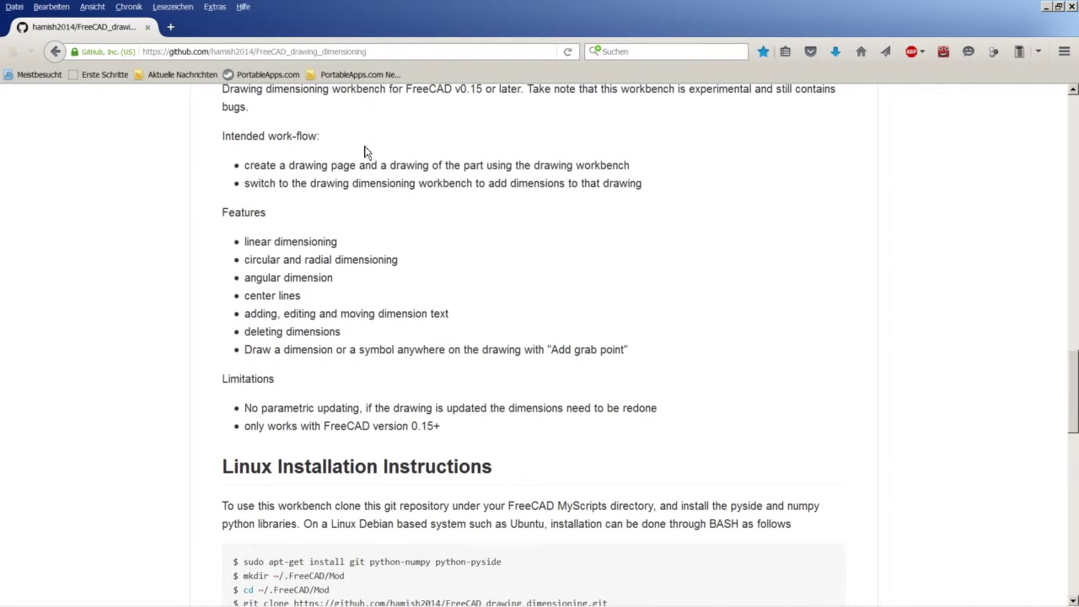
pyautogui.scroll(-4, 307, 353)
pyautogui.scroll(-4, 306, 341)
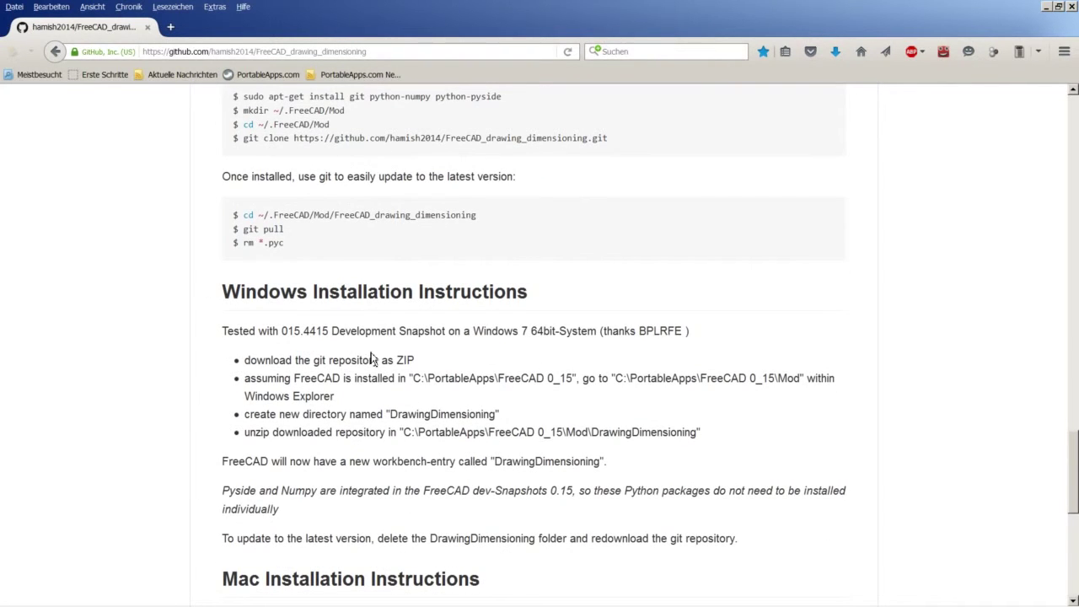
pyautogui.scroll(-4, 366, 376)
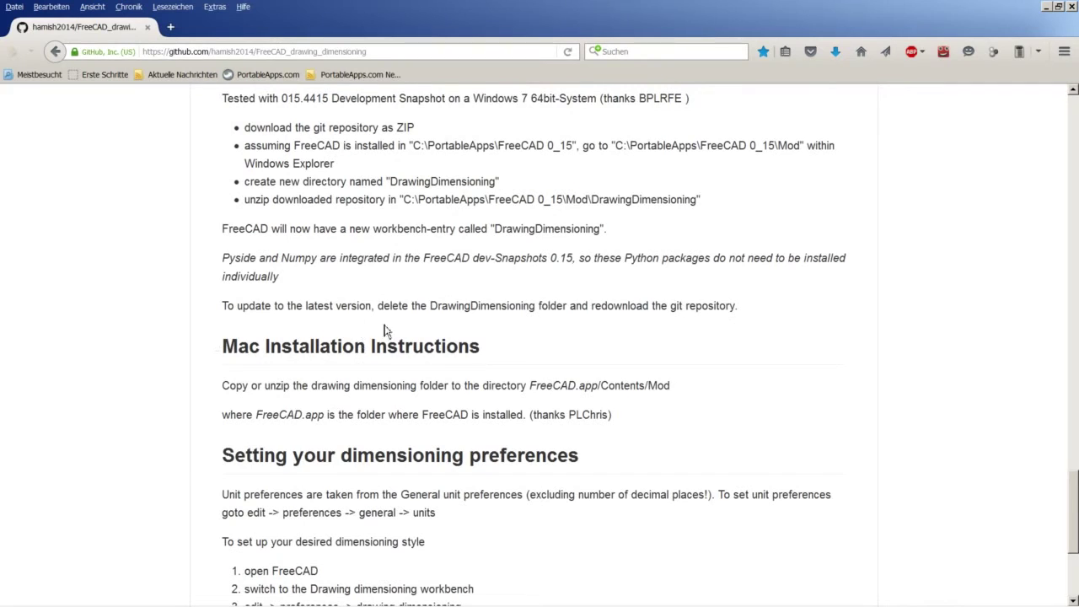
pyautogui.scroll(-3, 286, 419)
pyautogui.scroll(5, 286, 418)
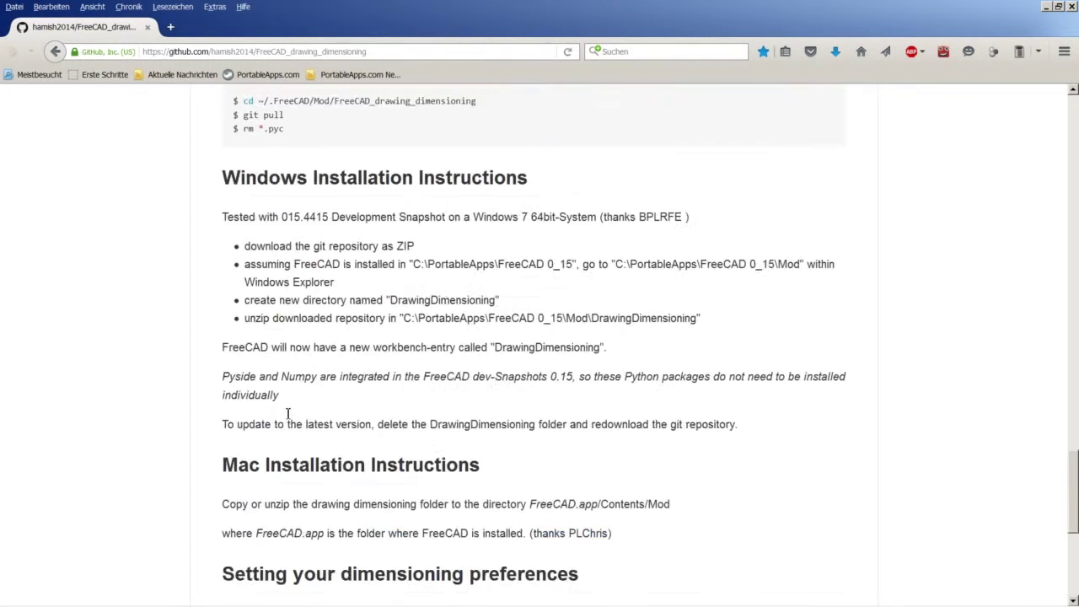
pyautogui.scroll(8, 287, 418)
pyautogui.scroll(10, 288, 418)
pyautogui.scroll(10, 287, 417)
pyautogui.scroll(10, 286, 415)
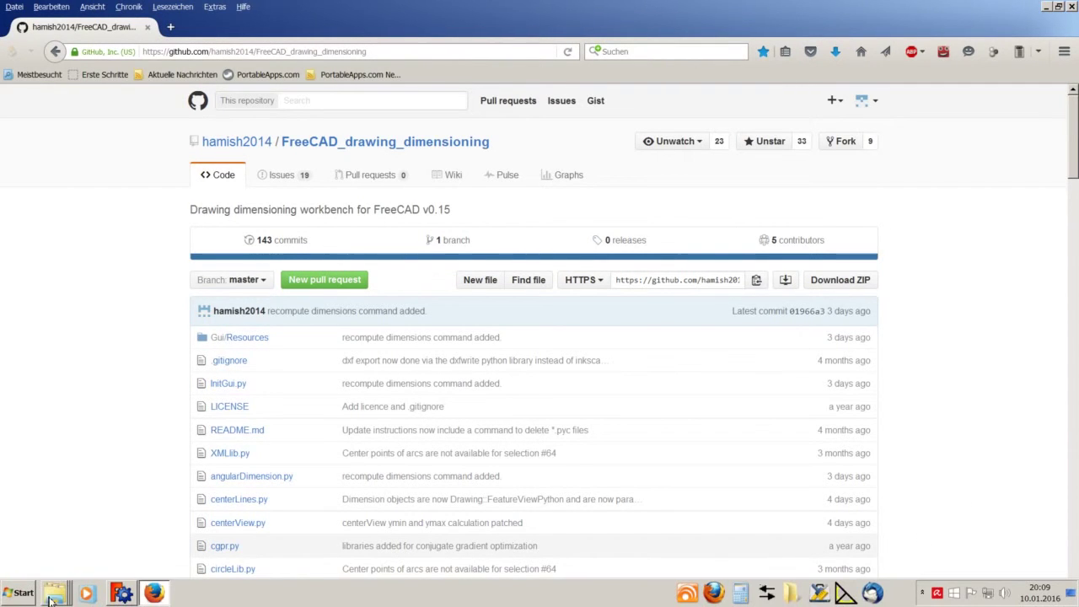
# Step: Show FreeCAD's Mod folder in Windows Explorer
pyautogui.click(52, 594)
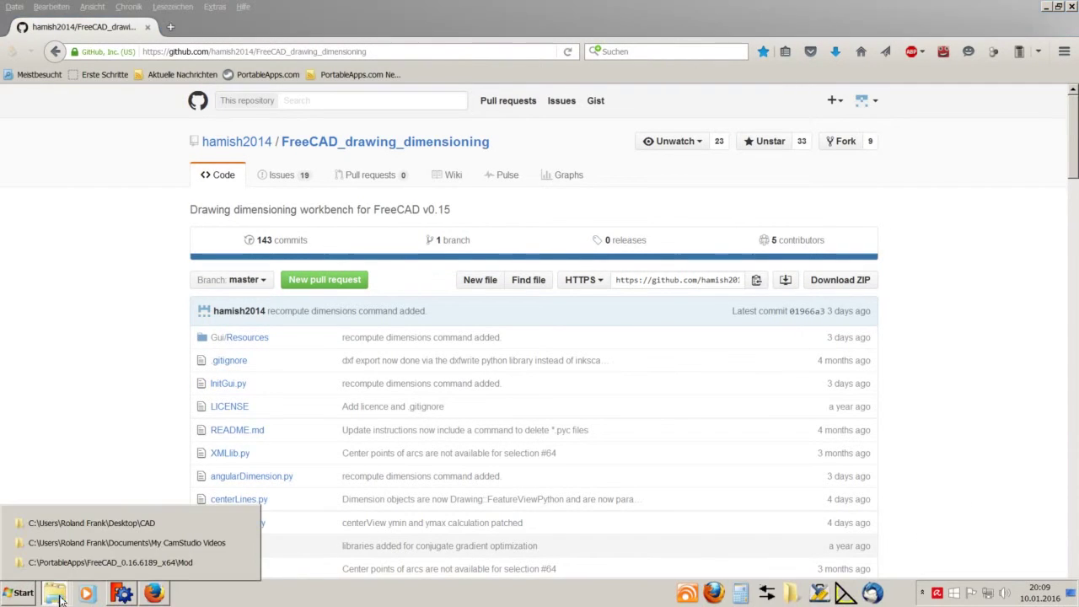
pyautogui.click(95, 562)
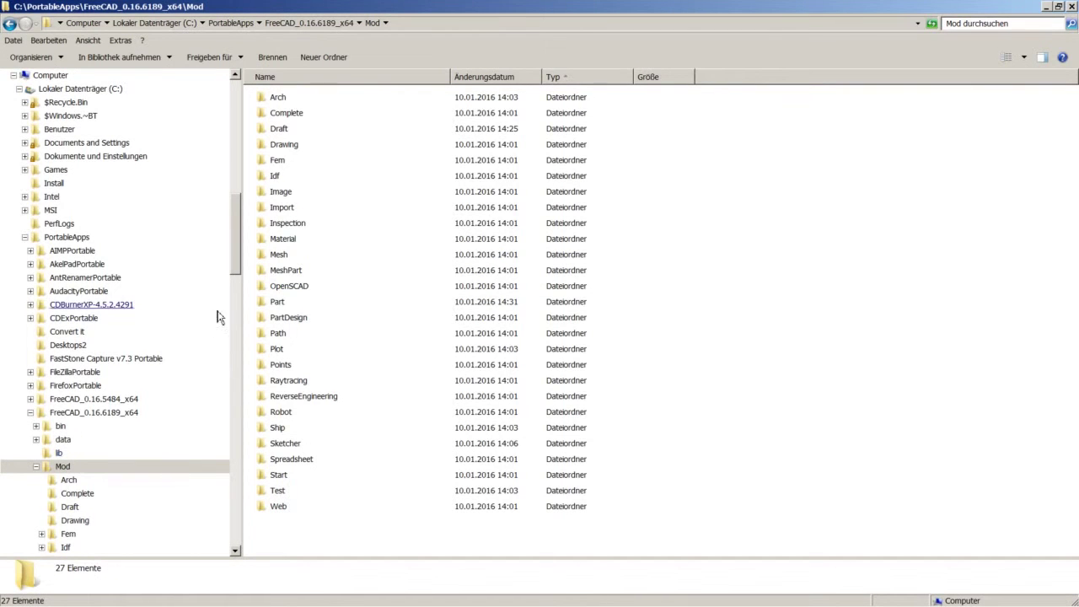
pyautogui.scroll(-1, 240, 268)
pyautogui.scroll(-1, 240, 268)
pyautogui.scroll(1, 240, 276)
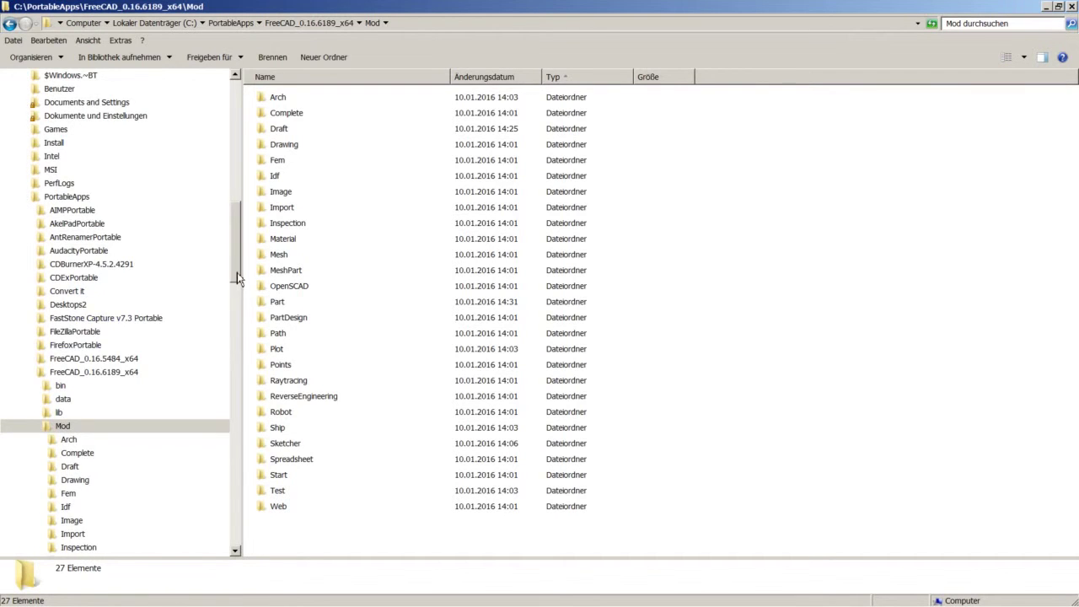
pyautogui.moveTo(237, 272); pyautogui.dragTo(237, 304)
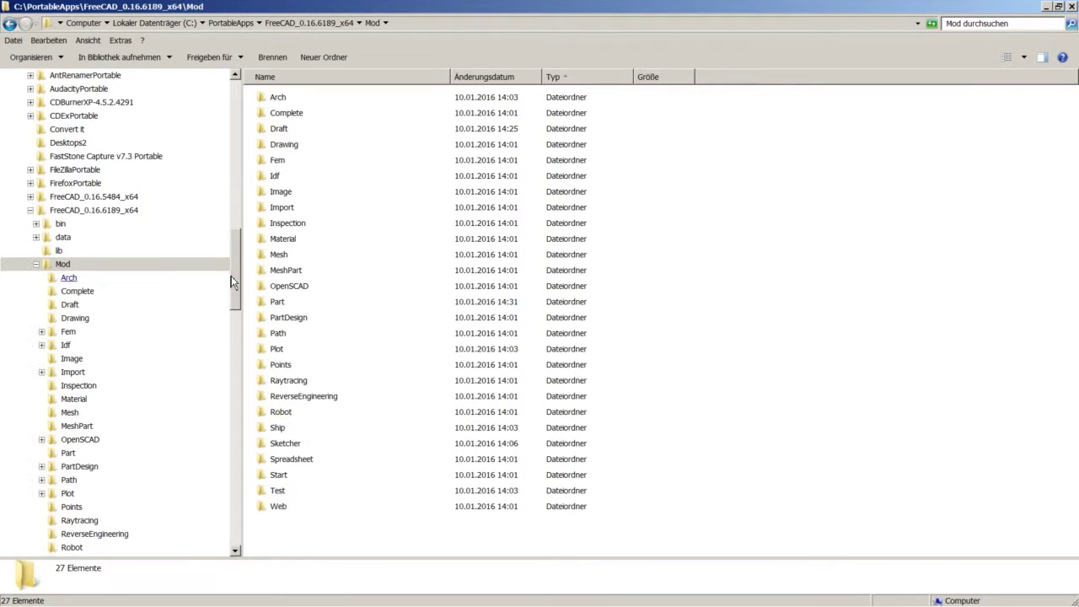
pyautogui.moveTo(126, 321)
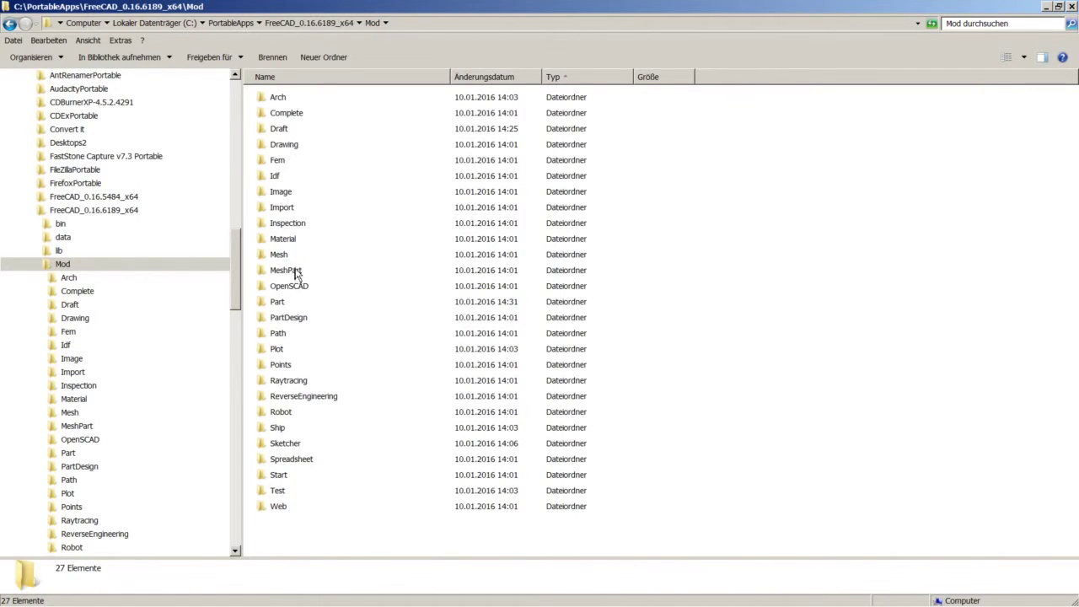
# Step: Create a new folder named DrawingDimensioning inside Mod and open it
pyautogui.rightClick(278, 540)
pyautogui.moveTo(354, 504)
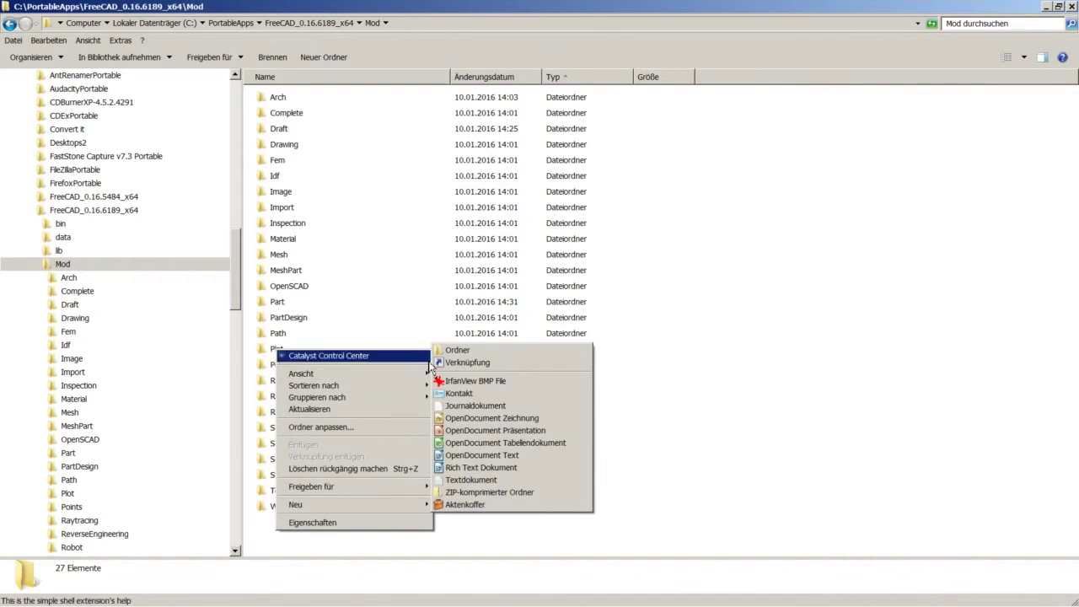
pyautogui.click(455, 350)
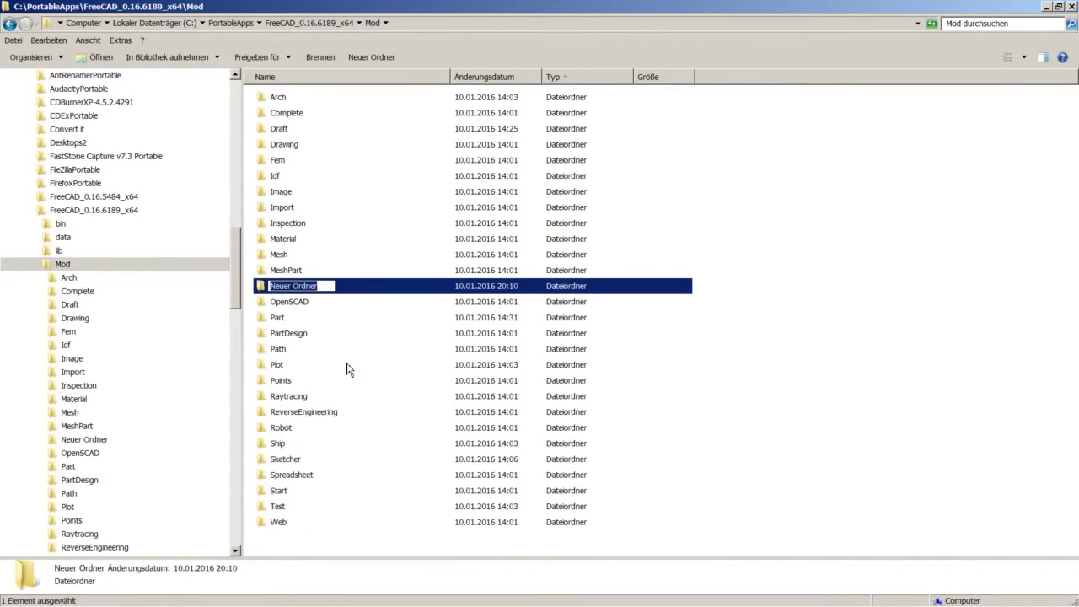
pyautogui.write('DF')
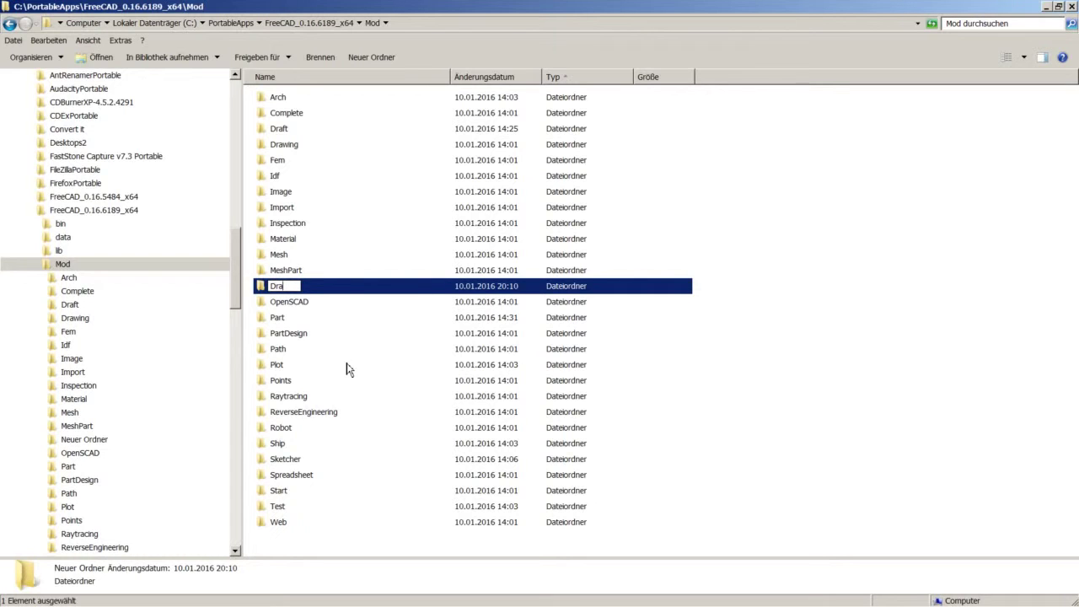
pyautogui.write('wingDimensioning')
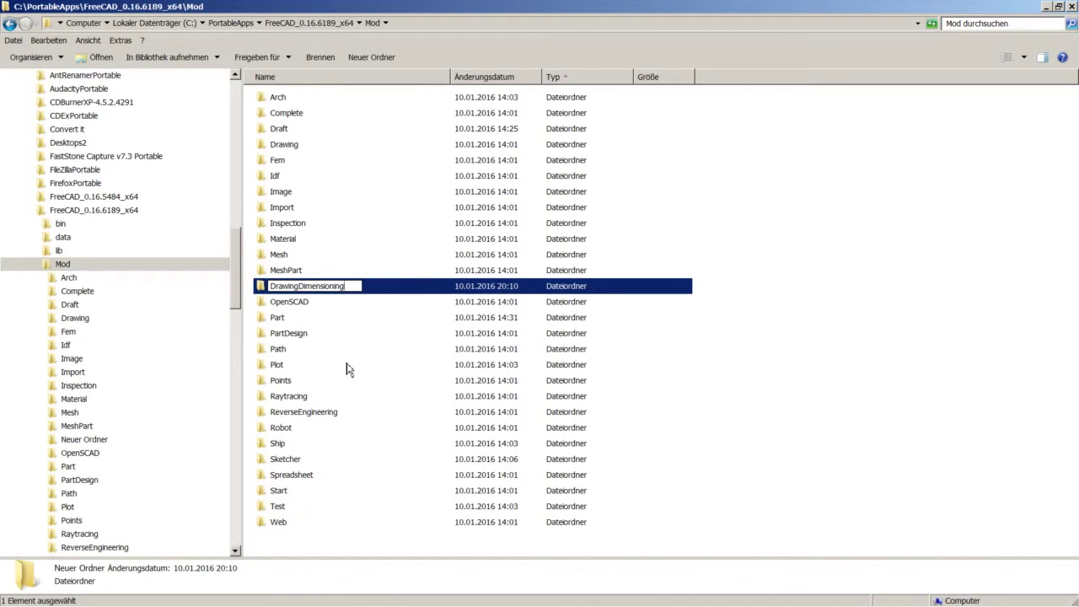
pyautogui.press('Return')
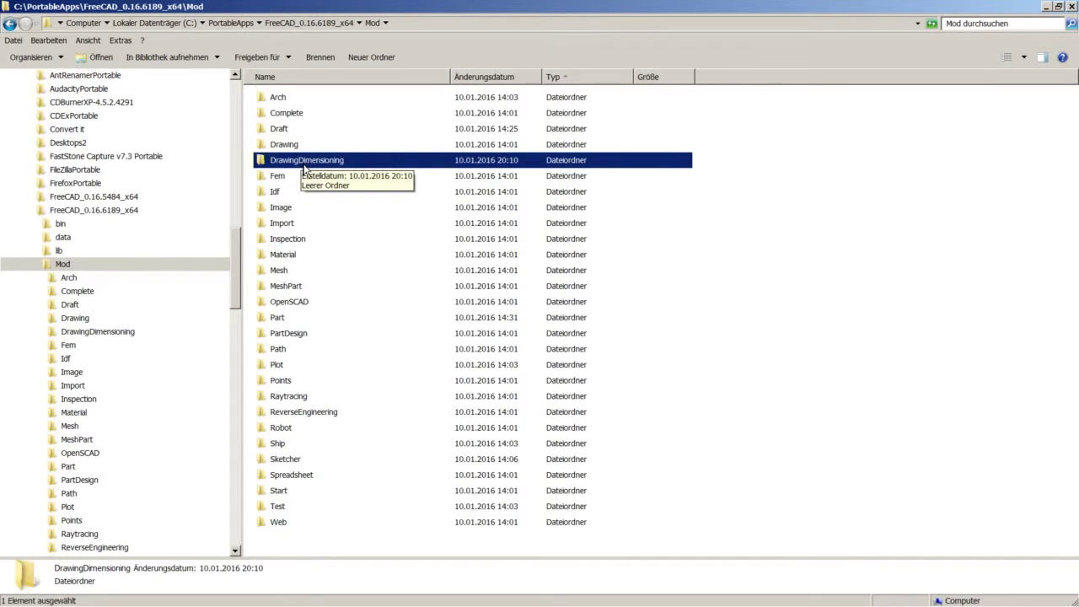
pyautogui.doubleClick(300, 165)
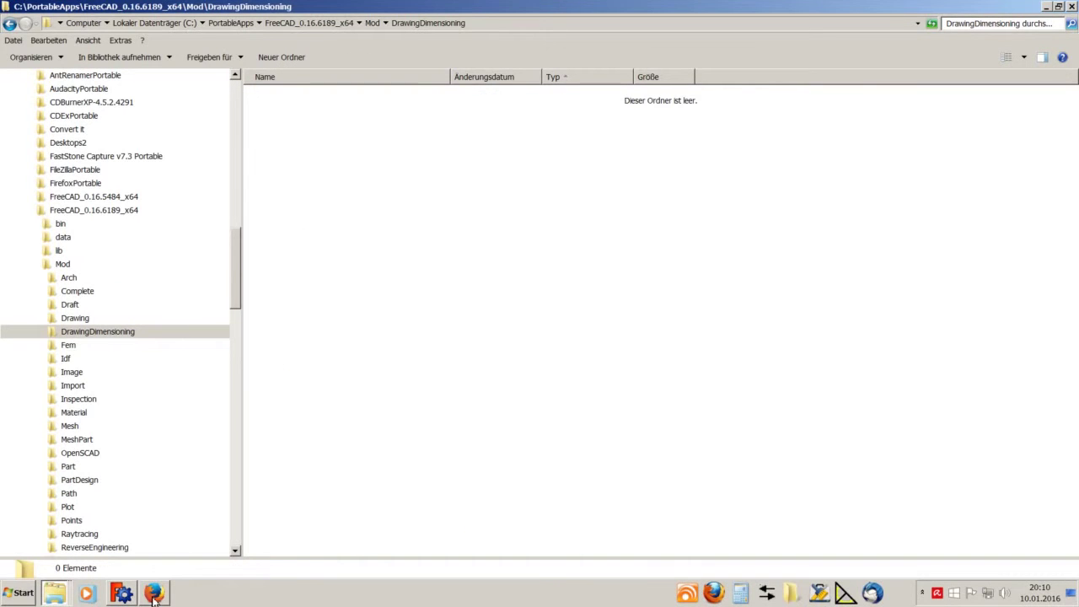
# Step: Glance at the repository page, then return to the empty DrawingDimensioning folder
pyautogui.click(154, 594)
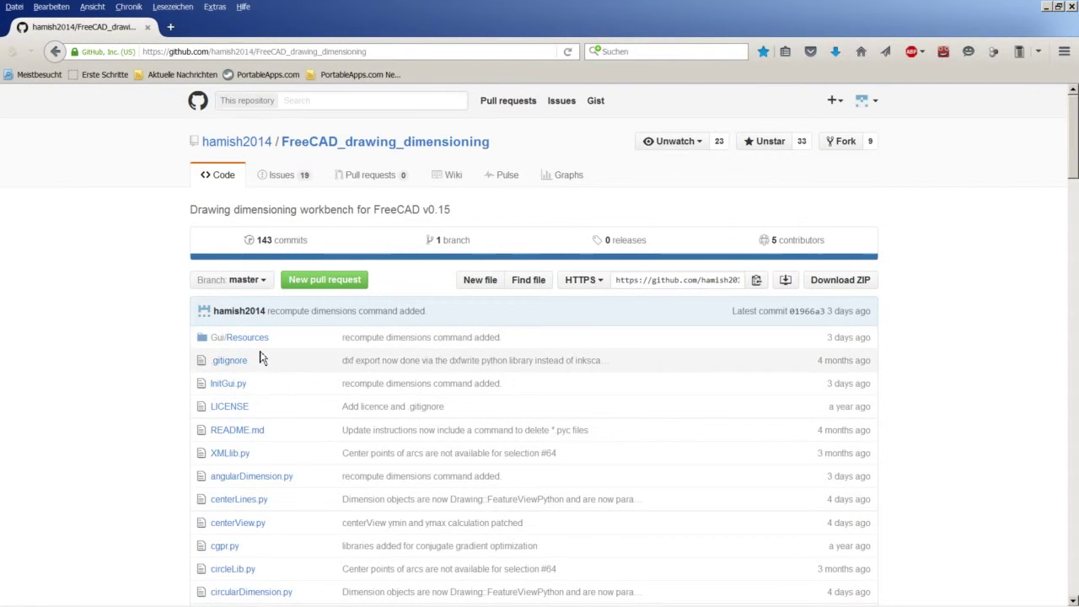
pyautogui.click(73, 592)
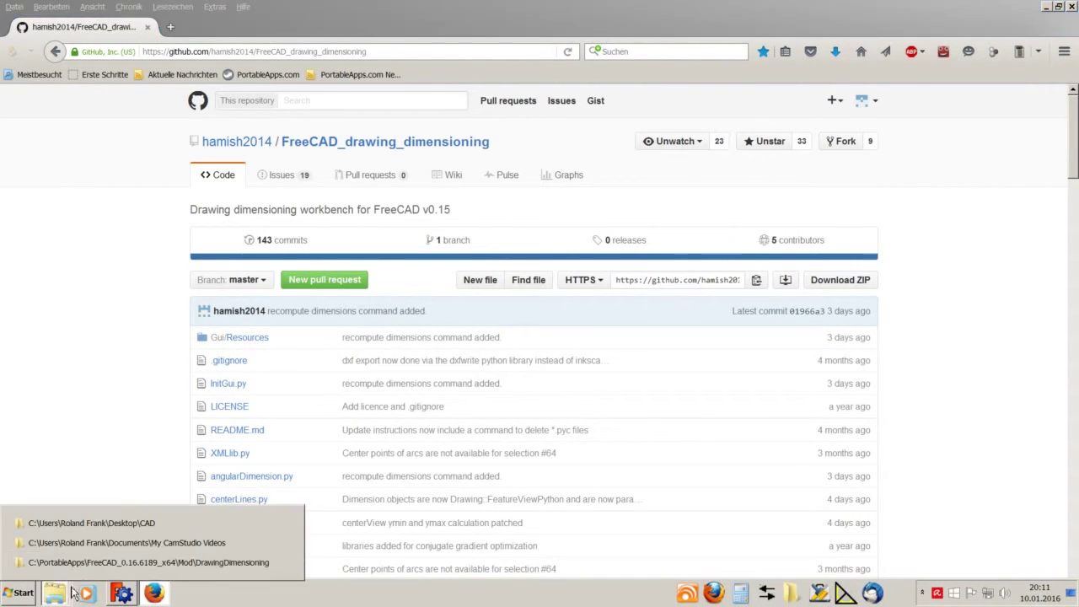
pyautogui.click(105, 562)
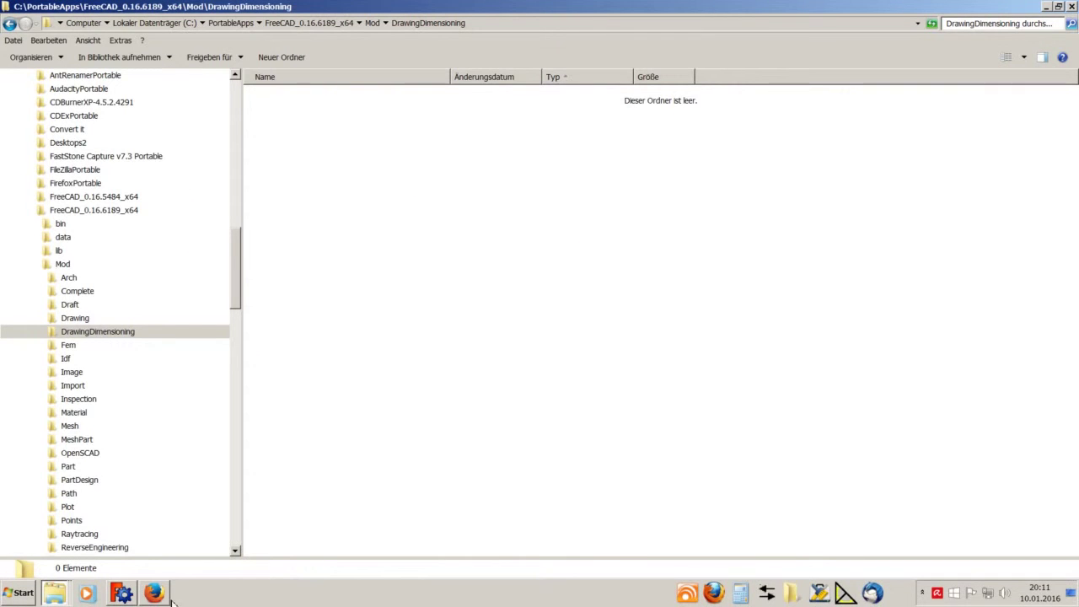
# Step: Bring the FreeCAD bearing block drawing forward and check the workbench list without switching
pyautogui.click(124, 594)
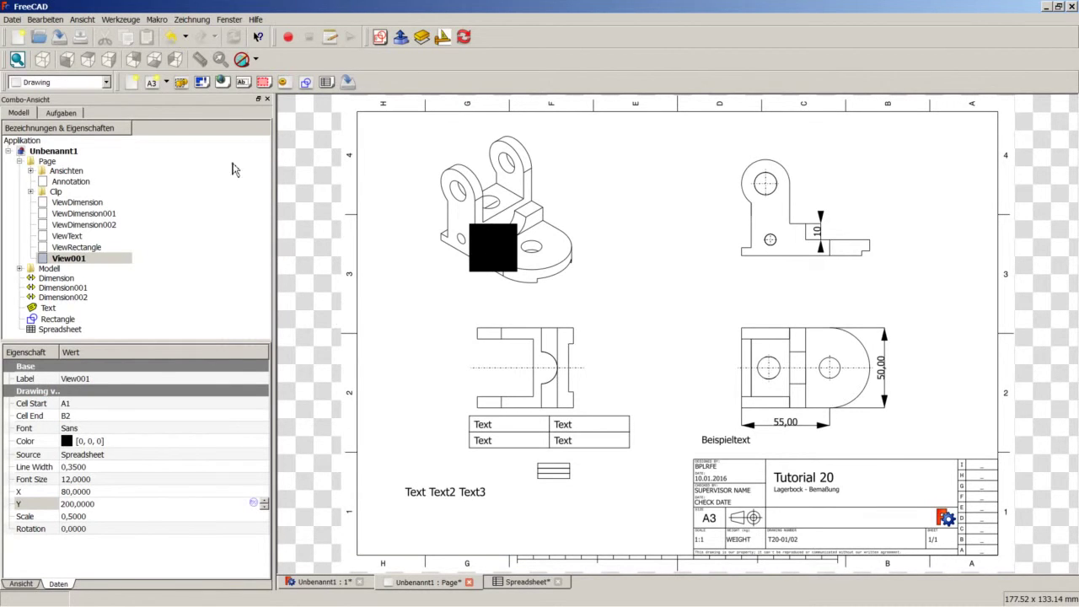
pyautogui.click(107, 82)
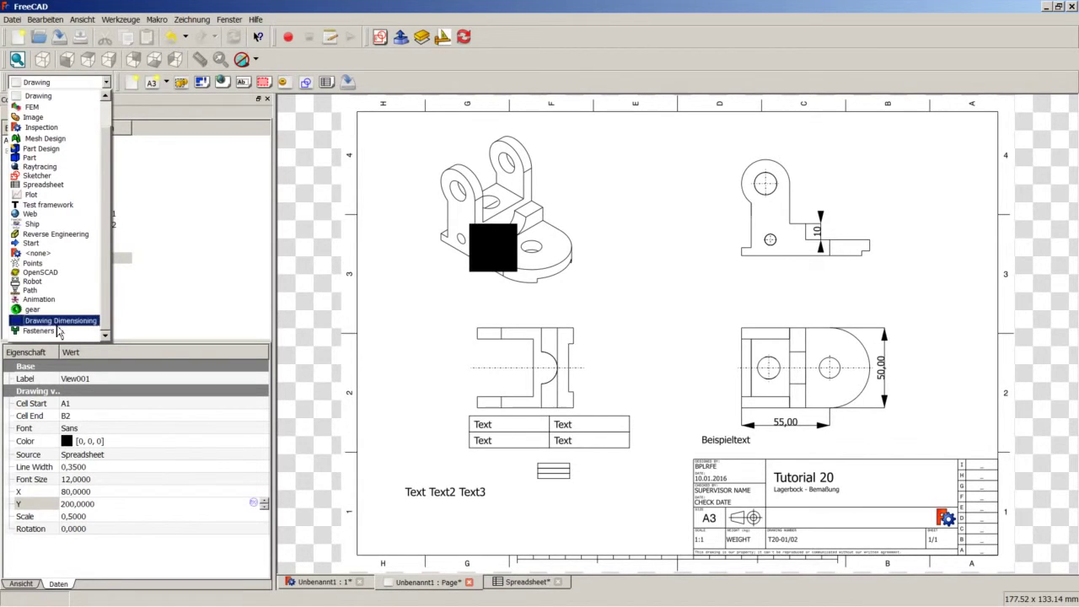
pyautogui.click(219, 269)
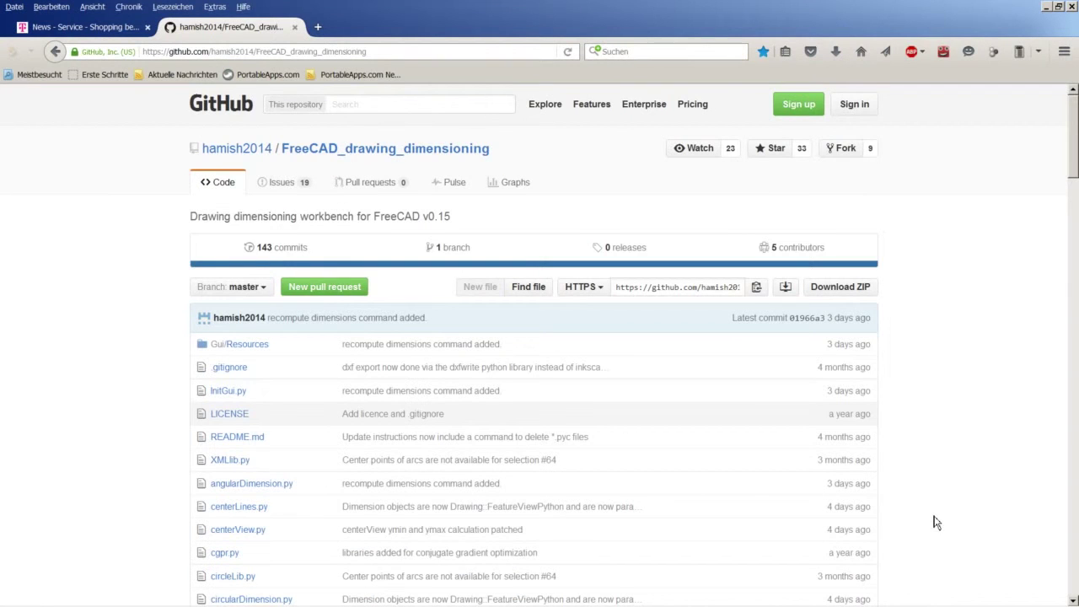
pyautogui.moveTo(1072, 168); pyautogui.dragTo(1072, 392)
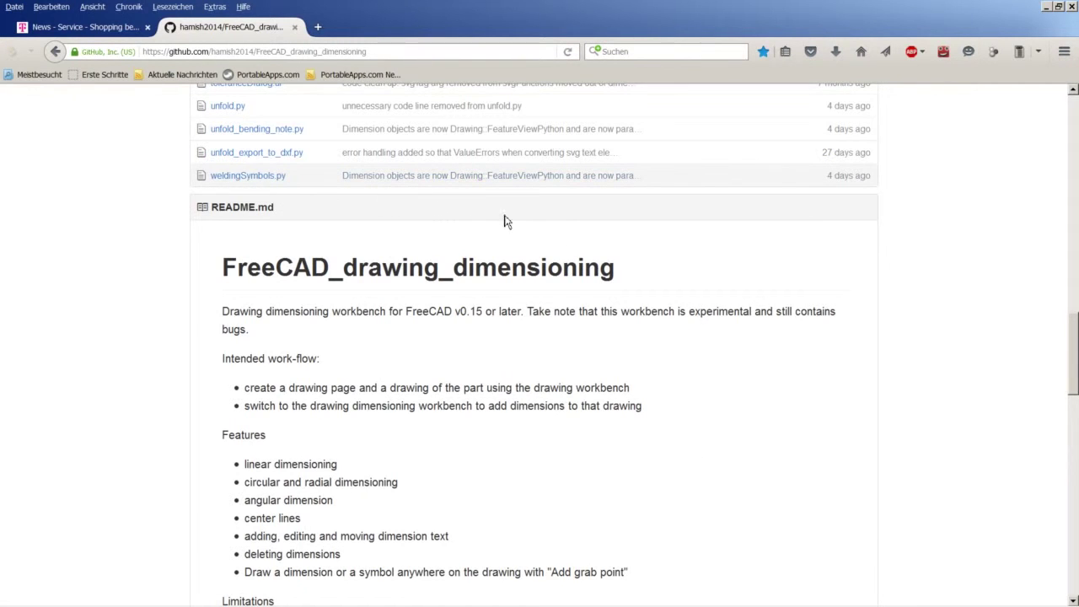
pyautogui.scroll(-10, 1075, 337)
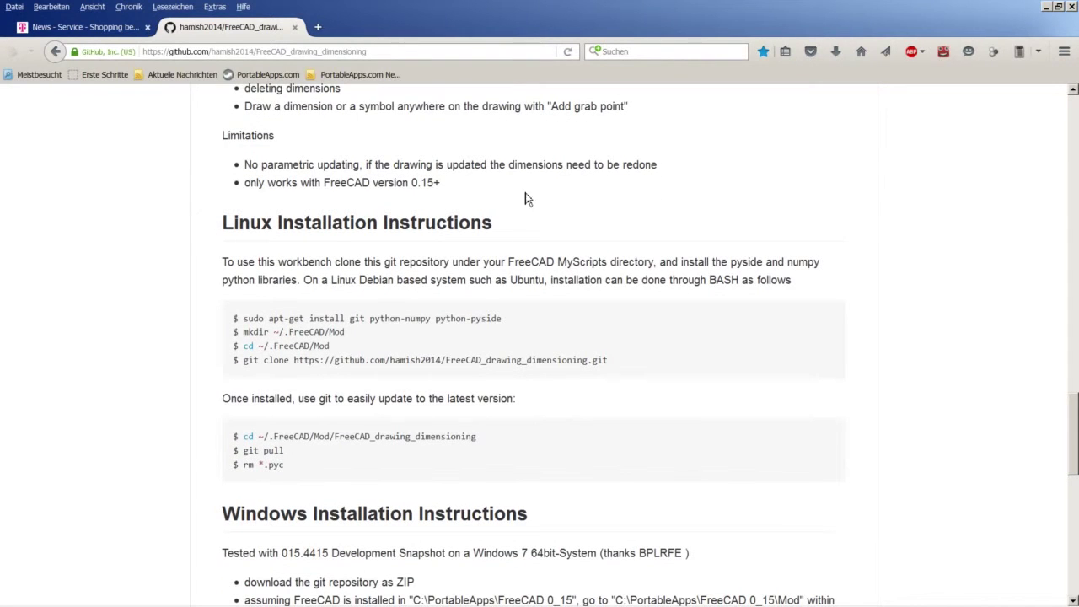
pyautogui.scroll(-8, 865, 391)
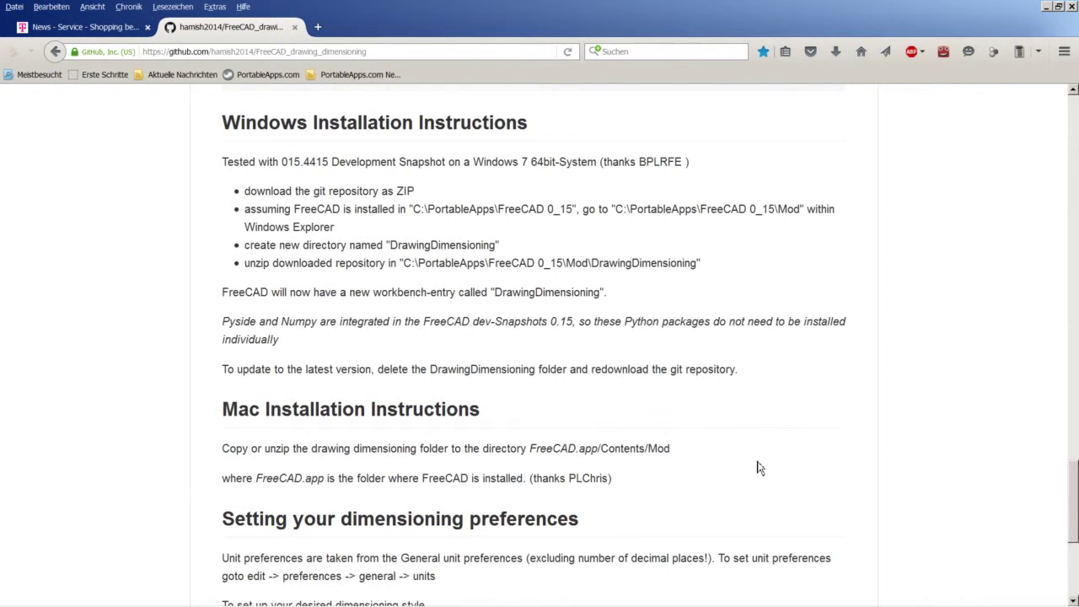
pyautogui.moveTo(1073, 515); pyautogui.dragTo(1073, 215)
pyautogui.scroll(5, 540, 345)
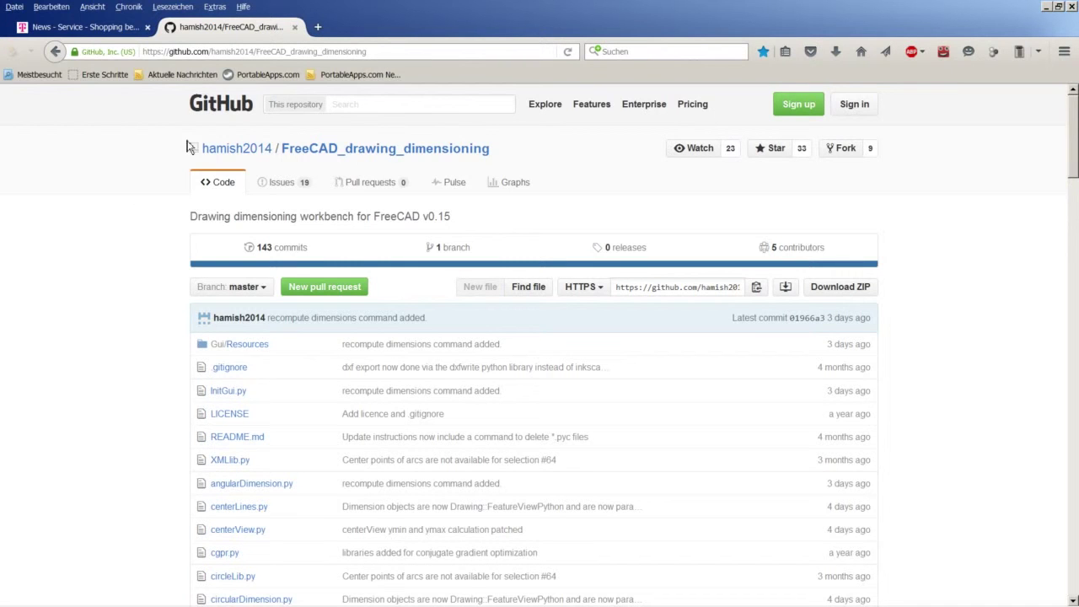
# Step: Search GitHub for 'Freecad' and open the FreeCAD/FreeCAD repository
pyautogui.click(223, 112)
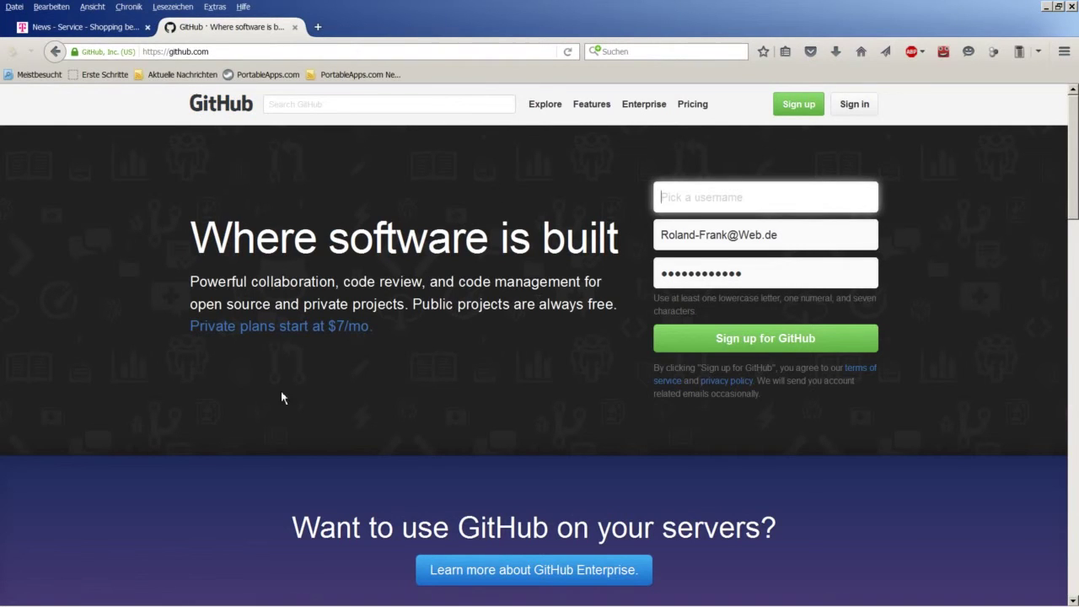
pyautogui.click(319, 105)
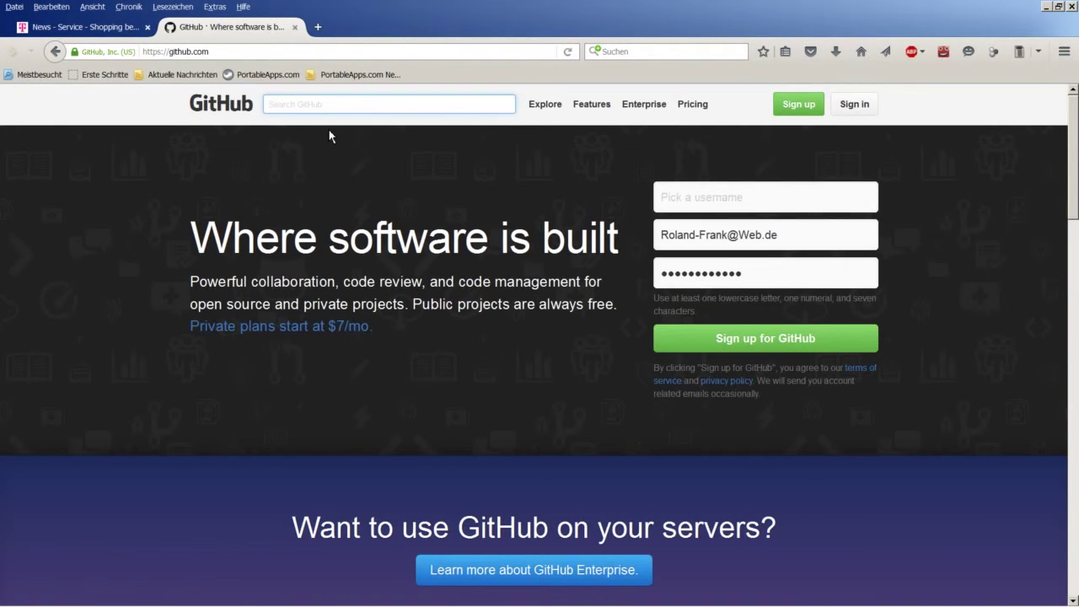
pyautogui.write('Freecad')
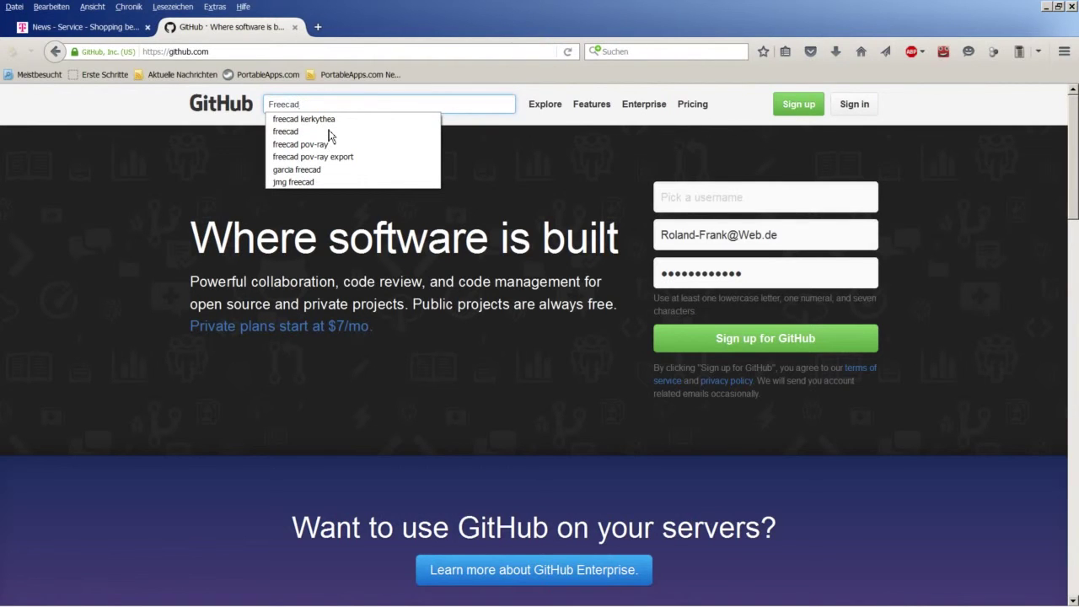
pyautogui.press('Return')
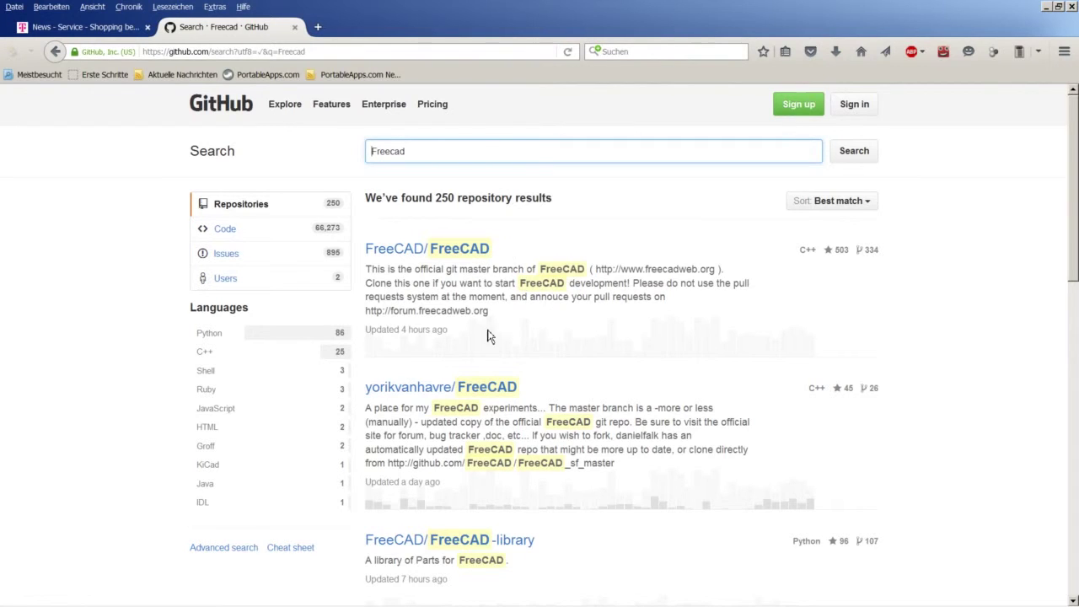
pyautogui.click(397, 252)
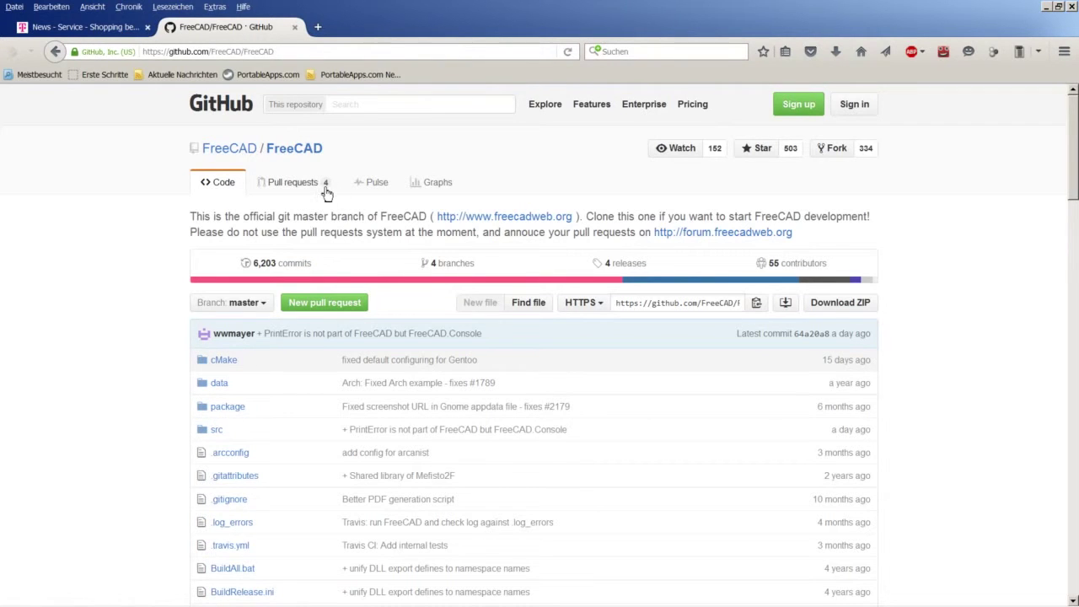
# Step: Go to the FreeCAD organisation and open its FreeCAD-addons repository
pyautogui.click(237, 152)
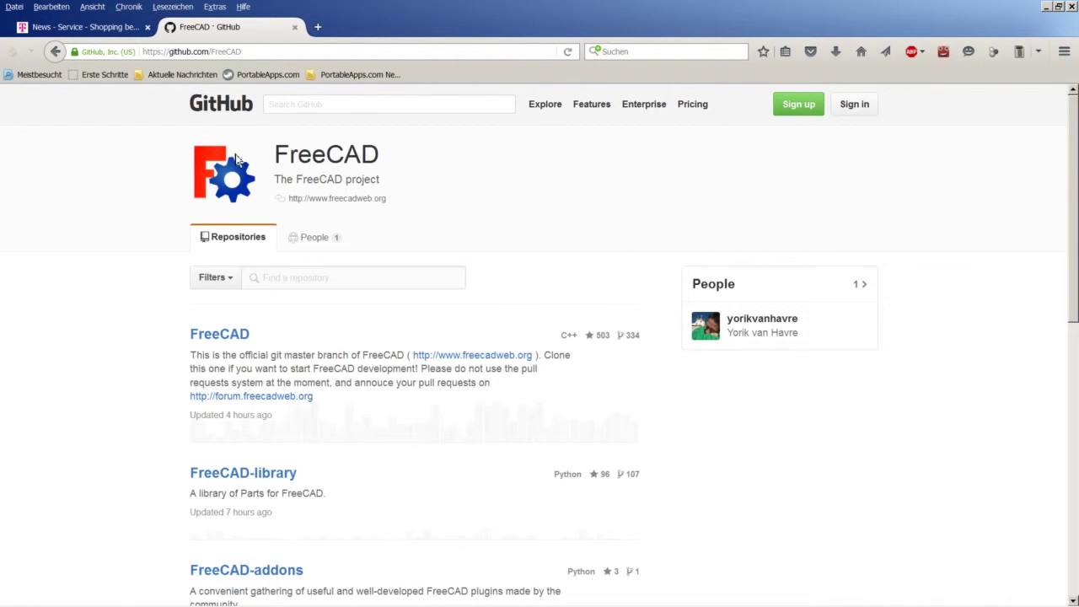
pyautogui.scroll(-3, 277, 355)
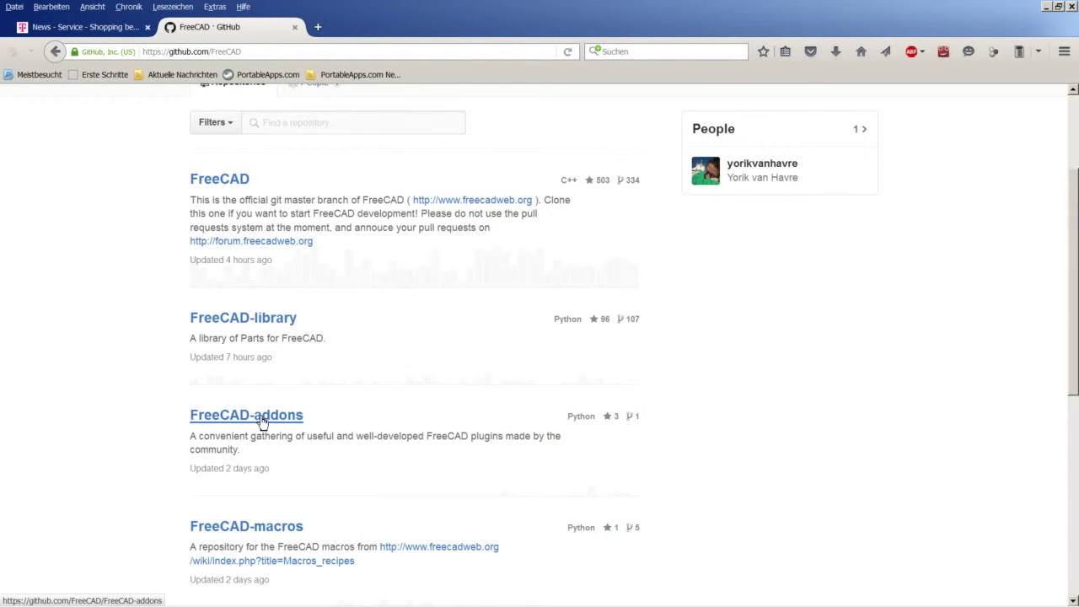
pyautogui.click(268, 417)
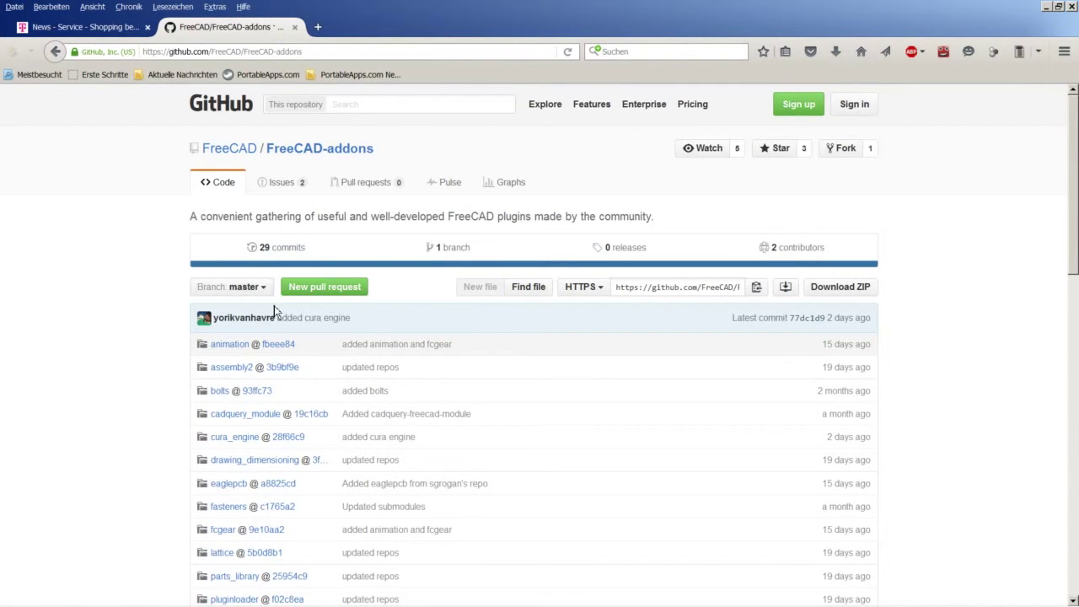
pyautogui.scroll(-3, 272, 337)
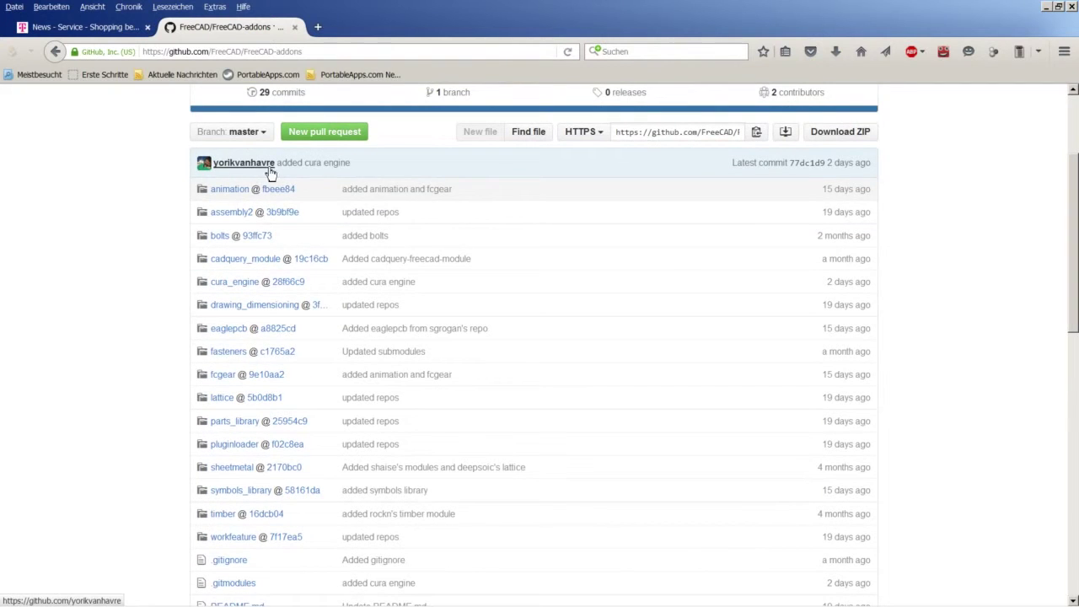
pyautogui.scroll(-3, 253, 354)
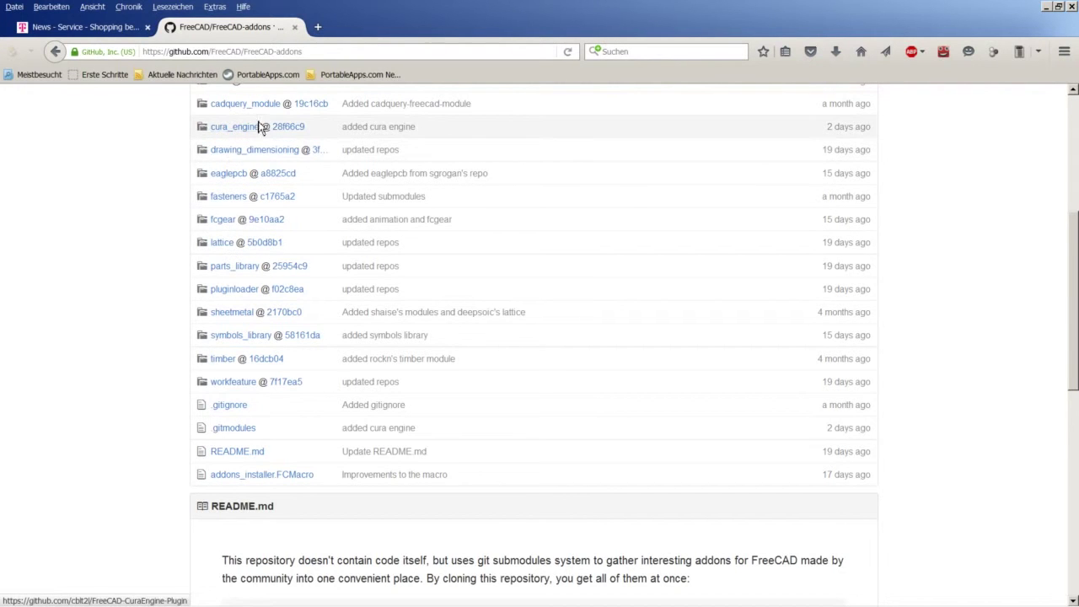
pyautogui.scroll(2, 250, 186)
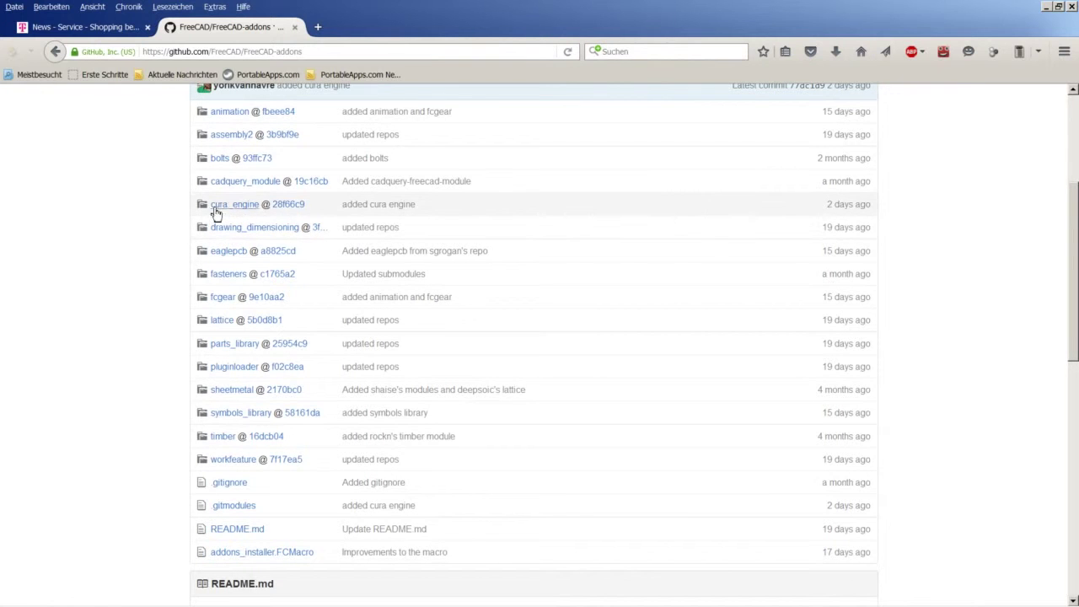
pyautogui.scroll(-3, 229, 229)
pyautogui.scroll(-1, 240, 245)
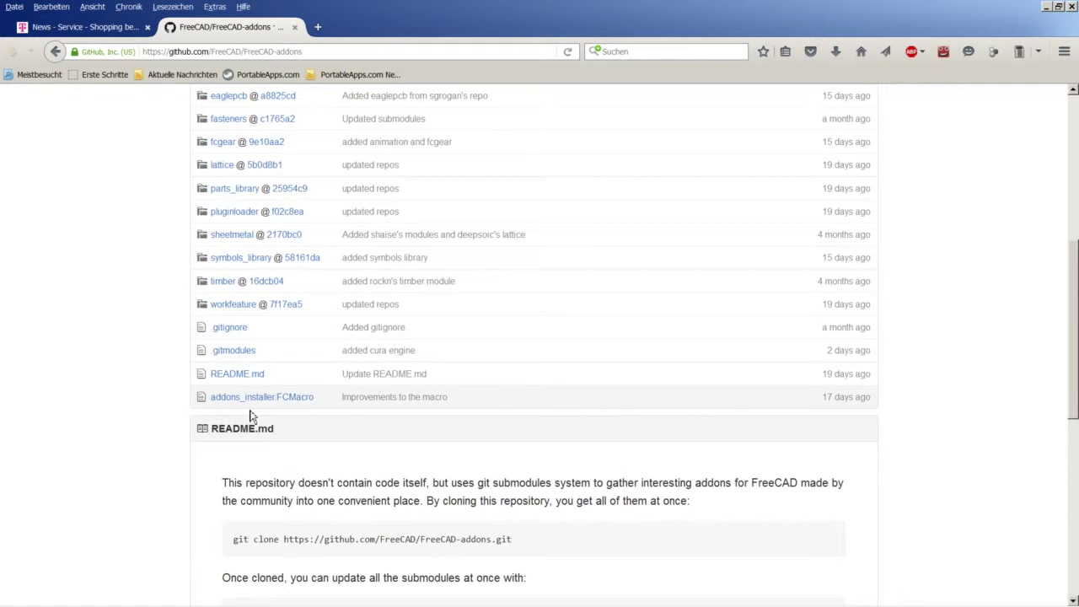
pyautogui.scroll(3, 329, 380)
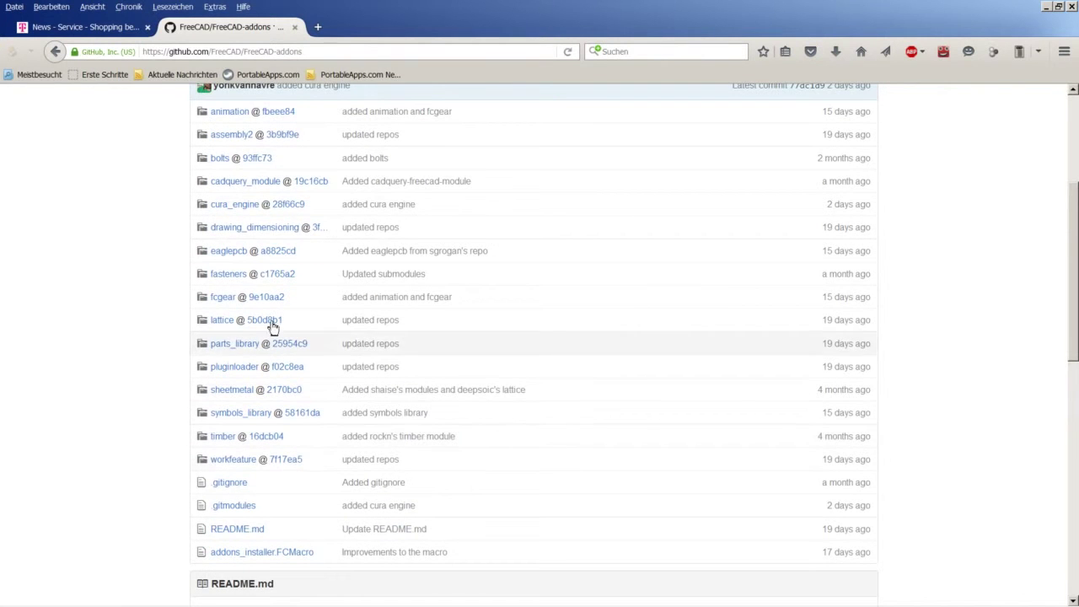
pyautogui.scroll(3, 393, 238)
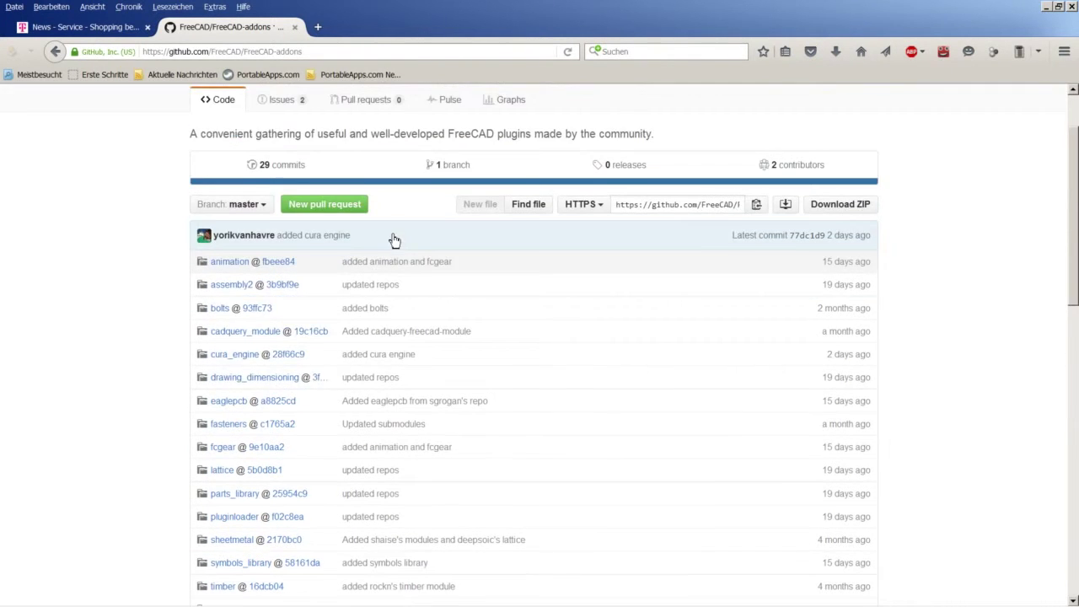
pyautogui.scroll(-2, 393, 238)
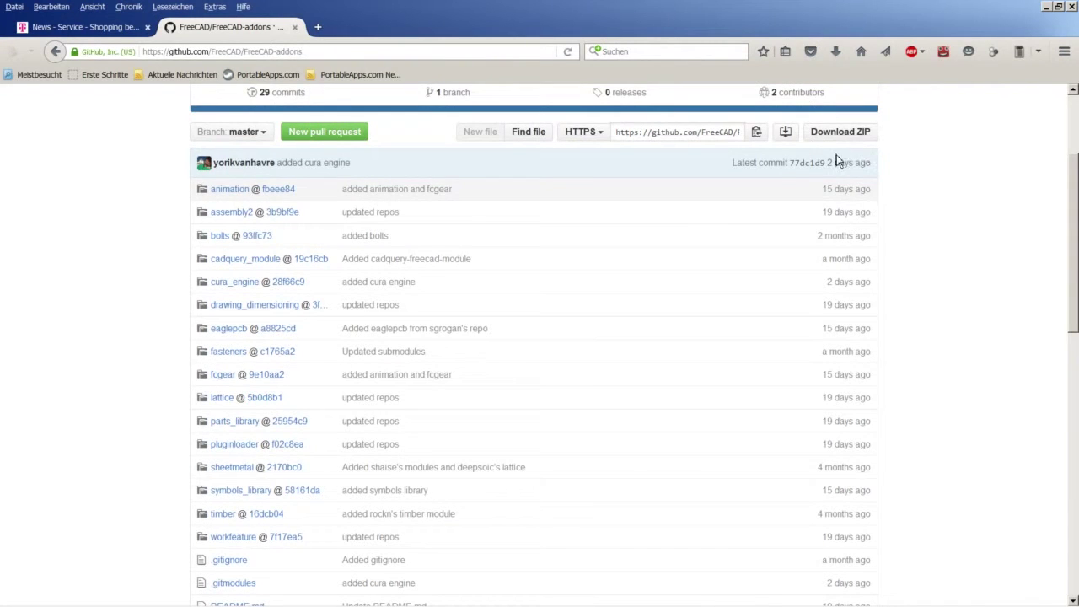
pyautogui.scroll(-3, 595, 238)
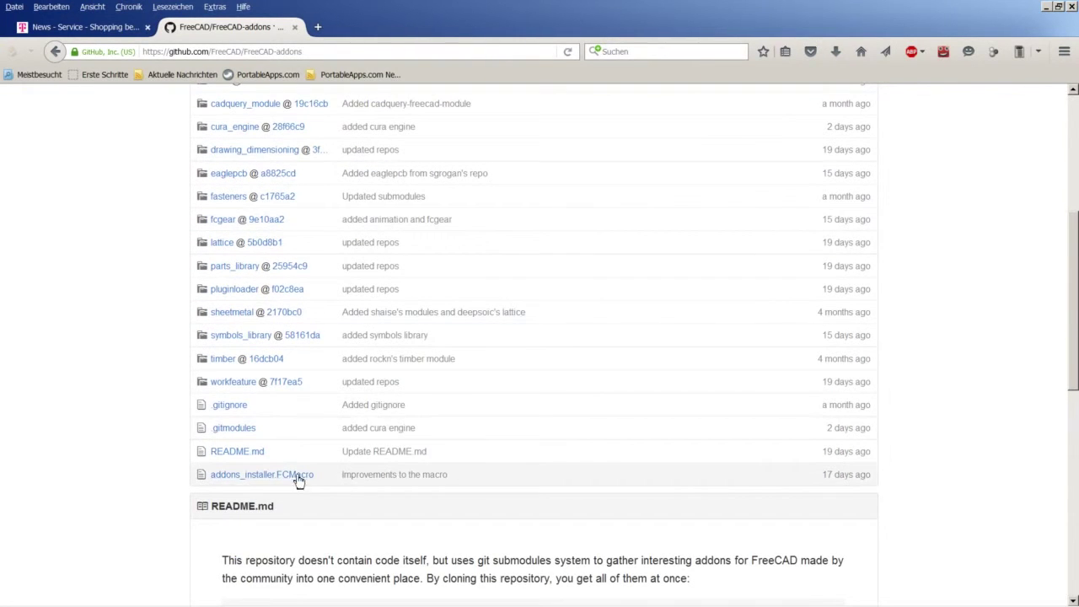
# Step: View the addons_installer.FCMacro source file
pyautogui.click(288, 476)
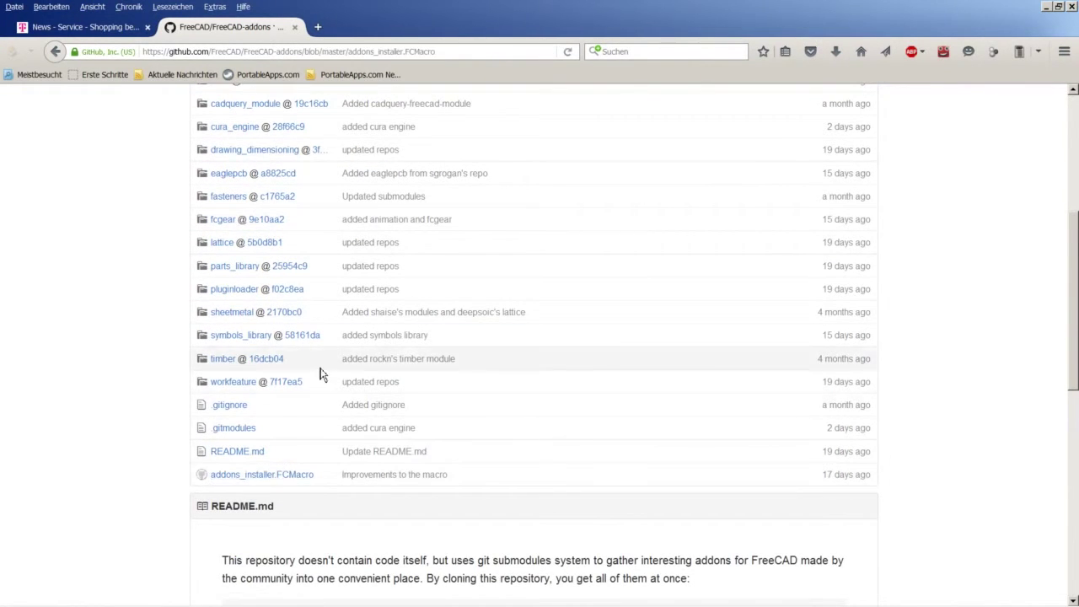
pyautogui.scroll(-3, 251, 398)
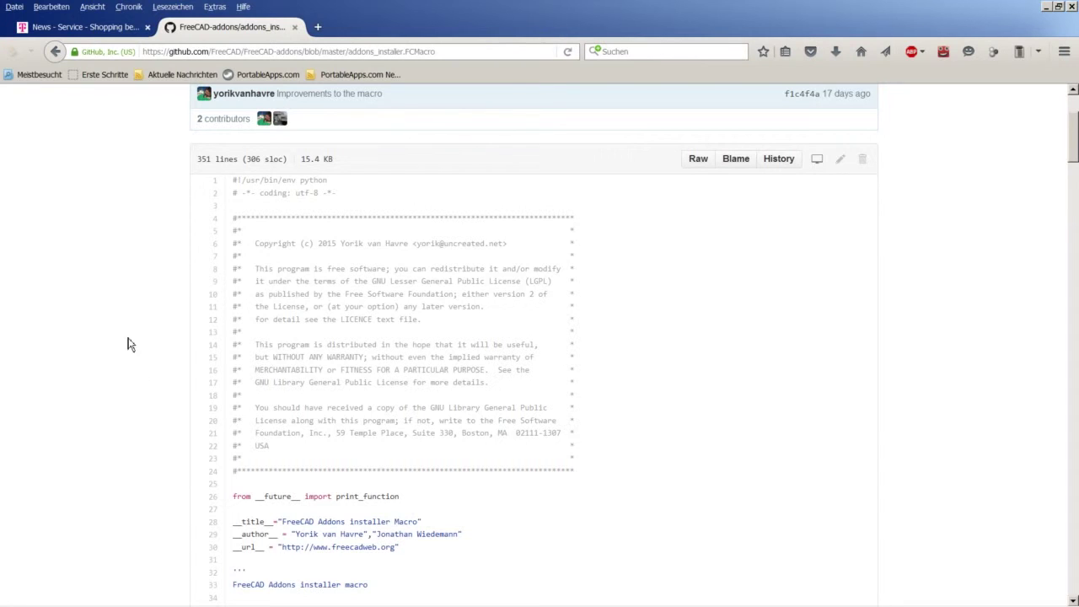
pyautogui.click(116, 597)
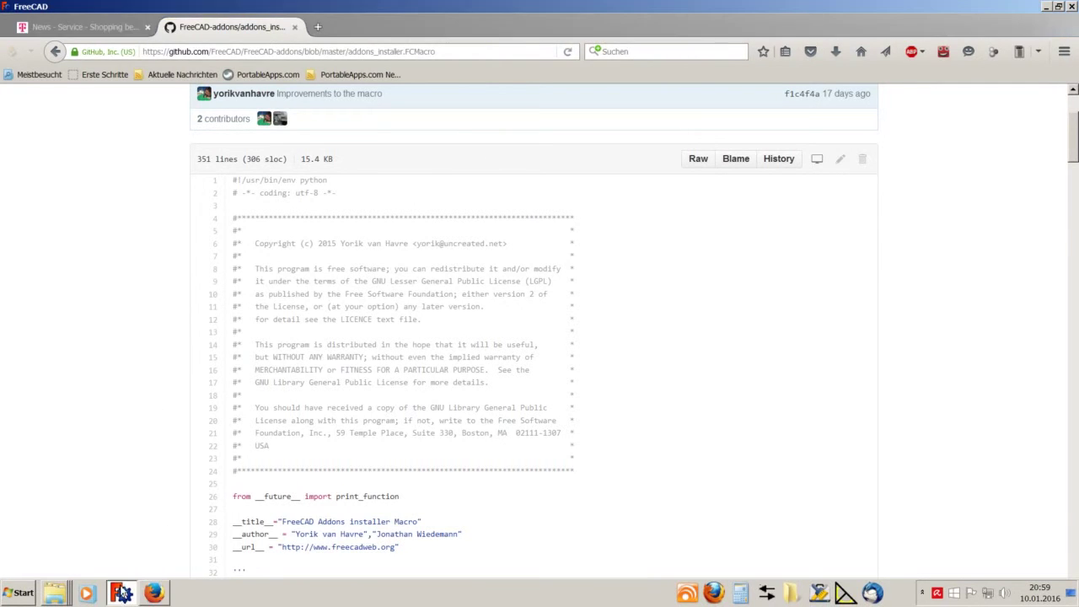
pyautogui.click(45, 19)
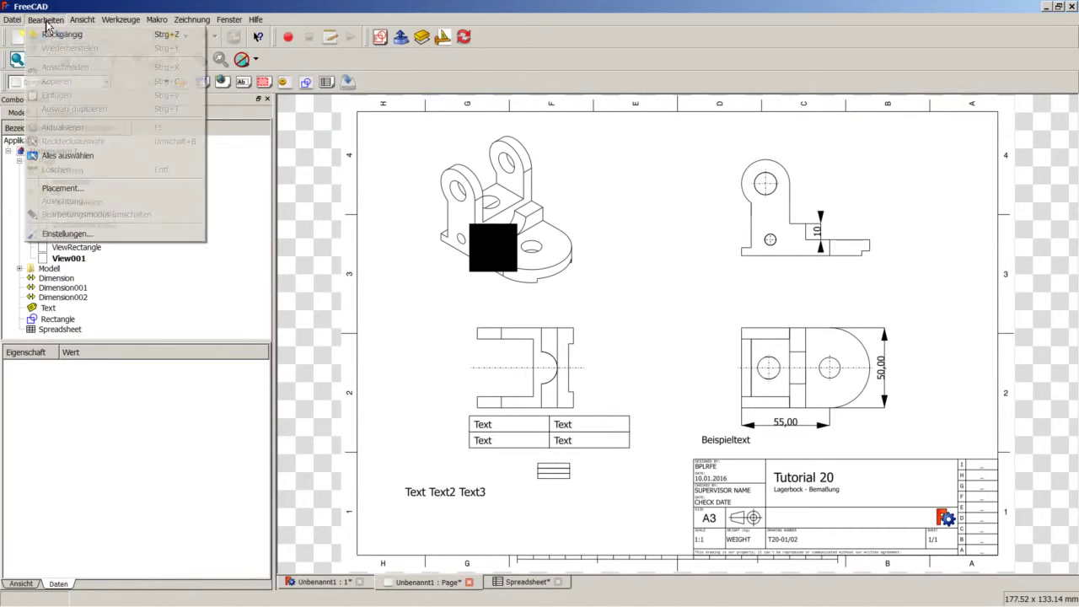
pyautogui.click(76, 234)
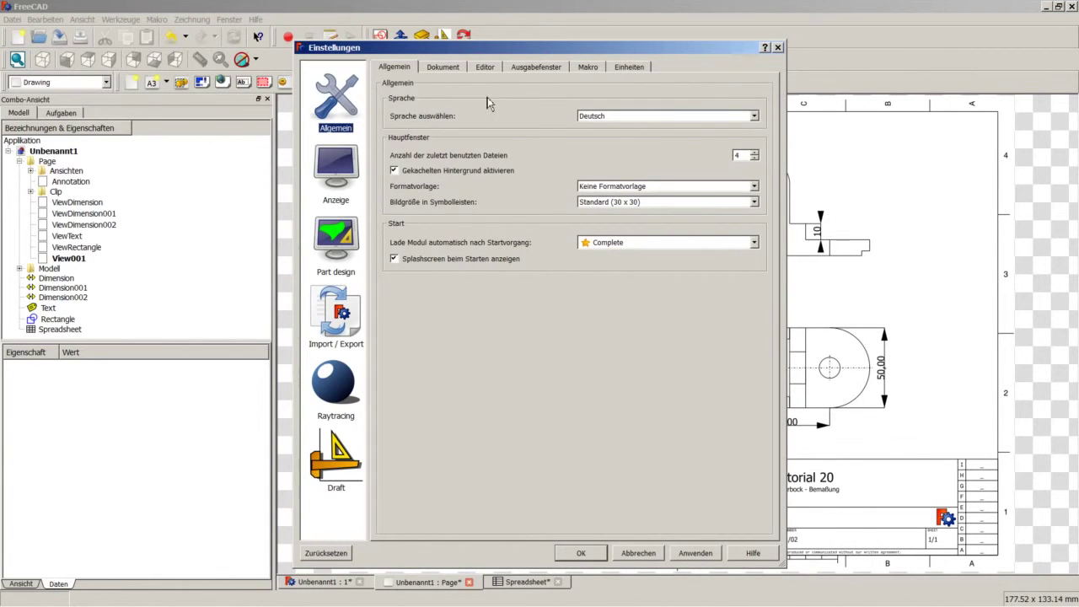
pyautogui.click(589, 71)
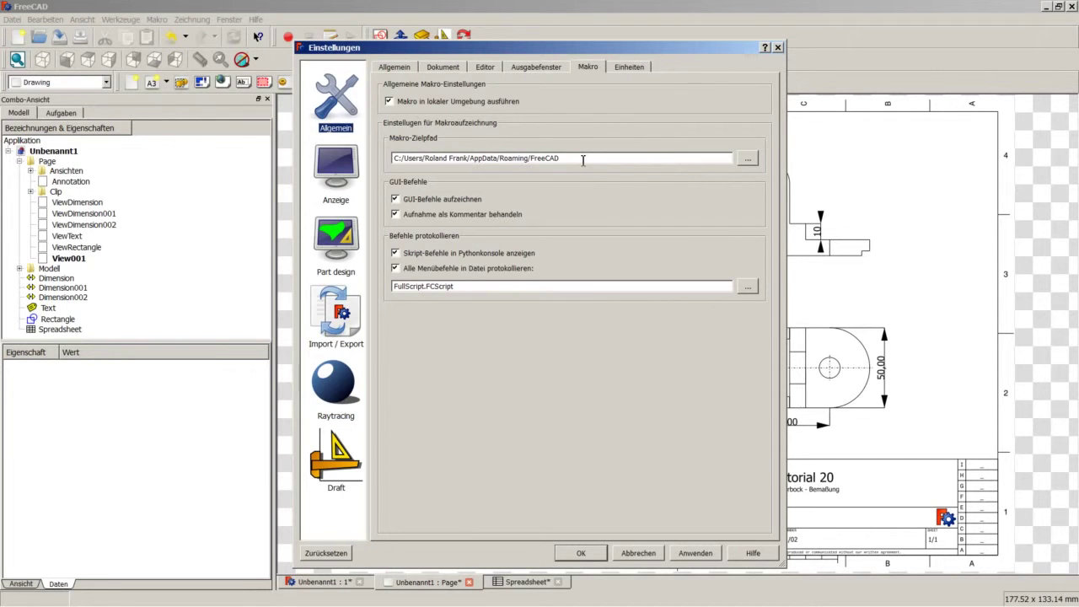
pyautogui.click(639, 553)
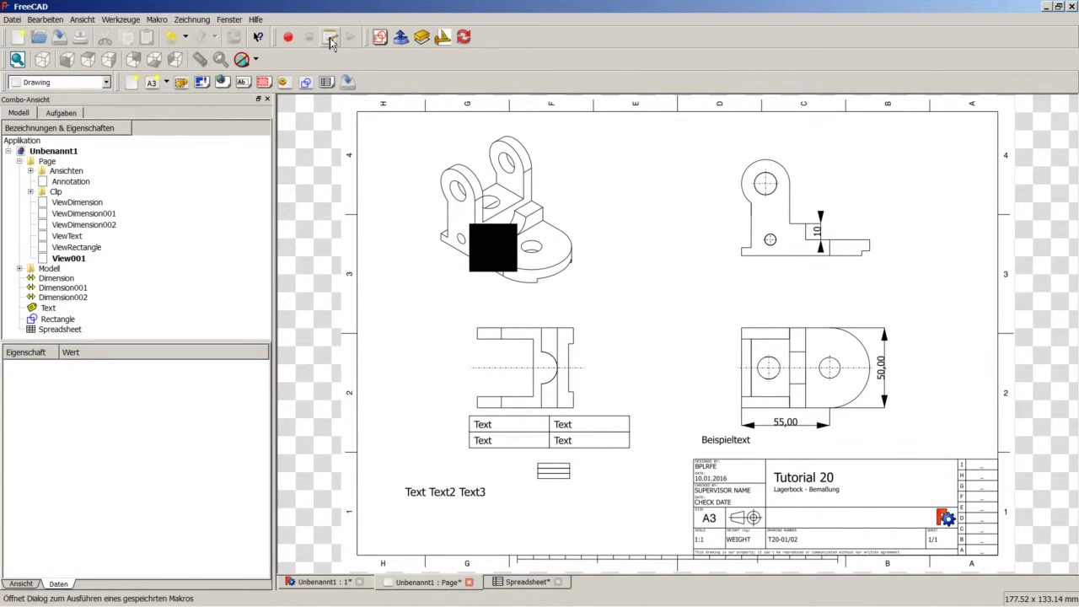
# Step: Run the addons installer macro and show the installed fasteners addon's description
pyautogui.click(330, 39)
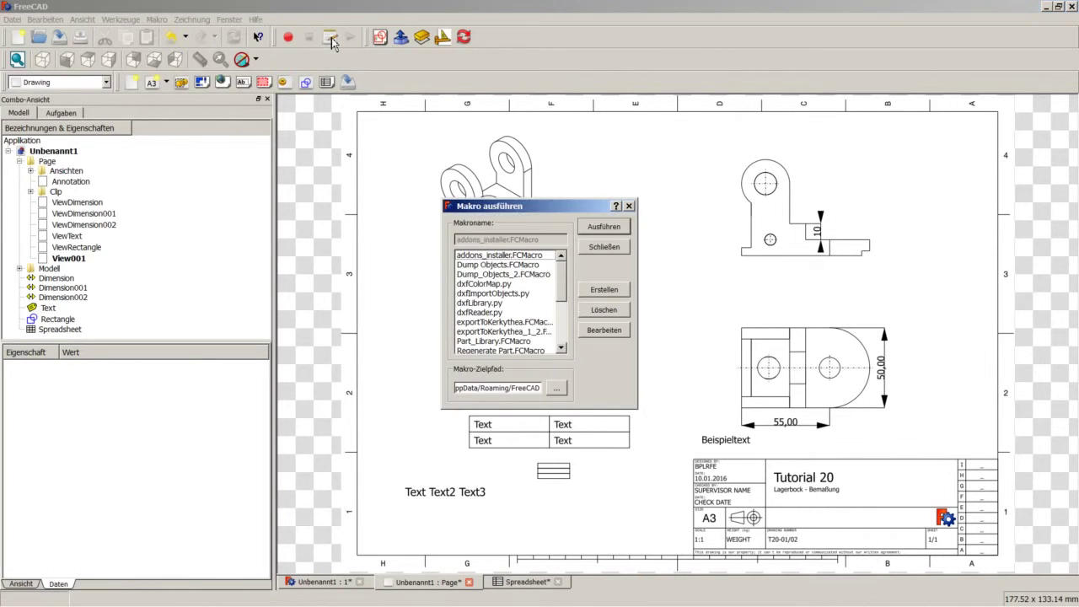
pyautogui.doubleClick(472, 255)
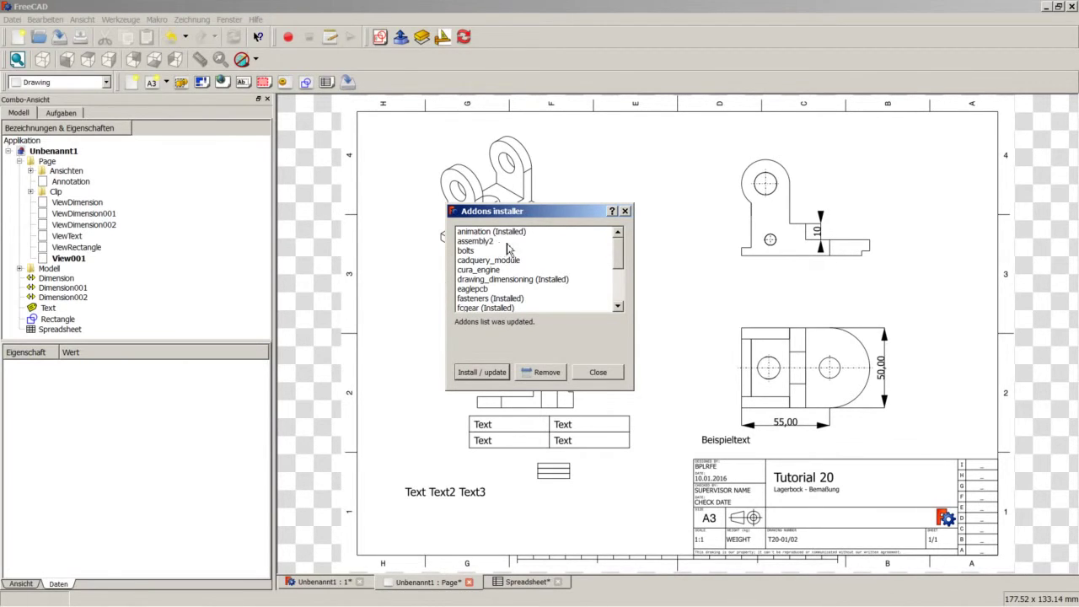
pyautogui.moveTo(613, 263)
pyautogui.mouseDown()
pyautogui.moveTo(580, 295)
pyautogui.moveTo(613, 253)
pyautogui.mouseUp()
pyautogui.click(502, 300)
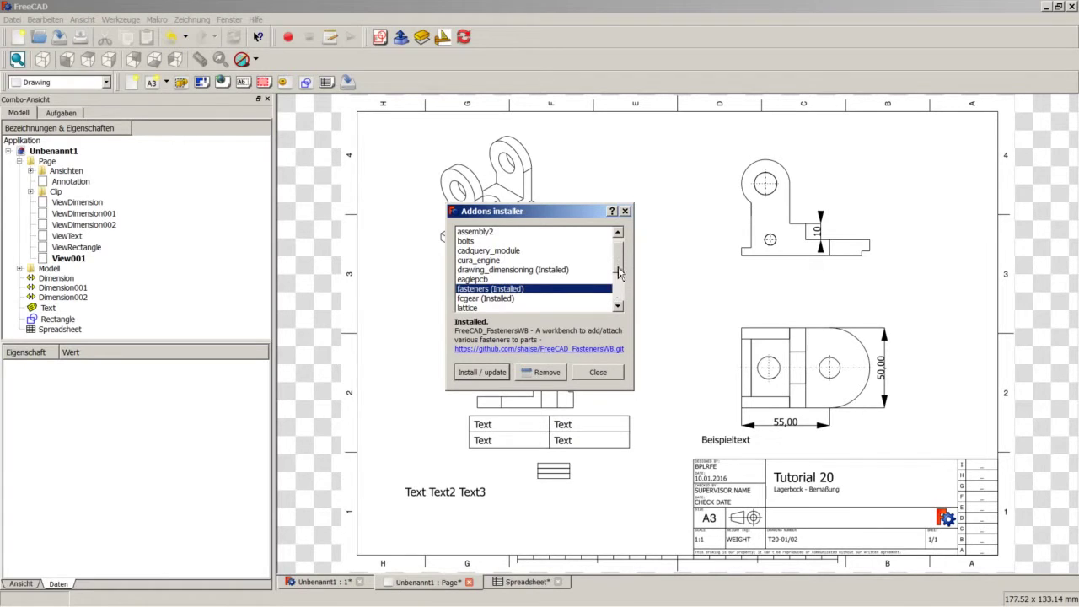
# Step: Install/update the drawing_dimensioning addon, then close the Addons installer
pyautogui.scroll(1, 619, 261)
pyautogui.moveTo(618, 255)
pyautogui.mouseDown()
pyautogui.moveTo(618, 296)
pyautogui.moveTo(618, 265)
pyautogui.mouseUp()
pyautogui.click(513, 270)
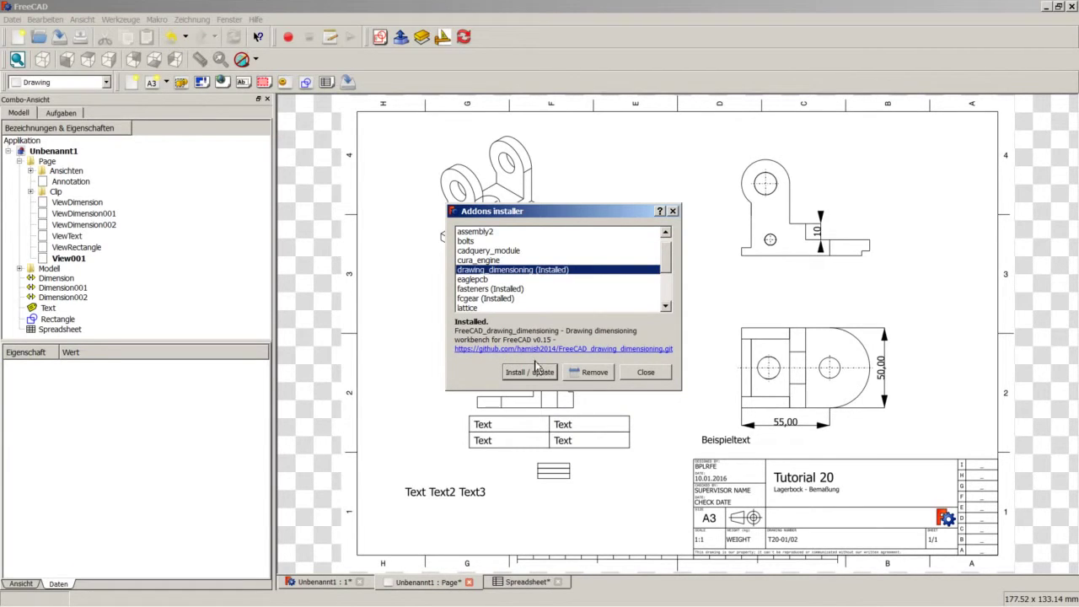
pyautogui.click(537, 374)
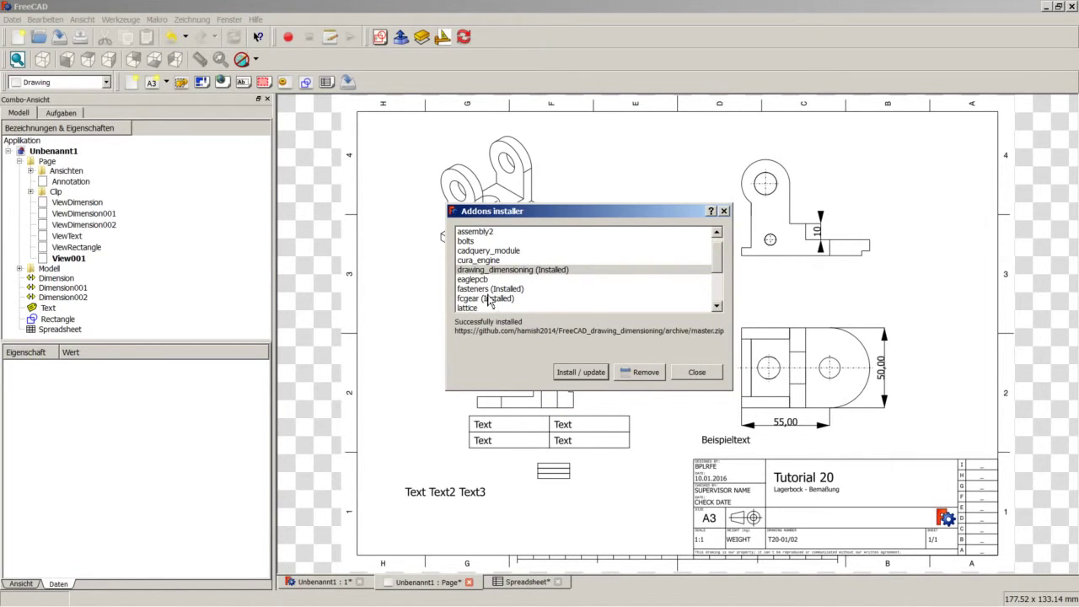
pyautogui.click(708, 374)
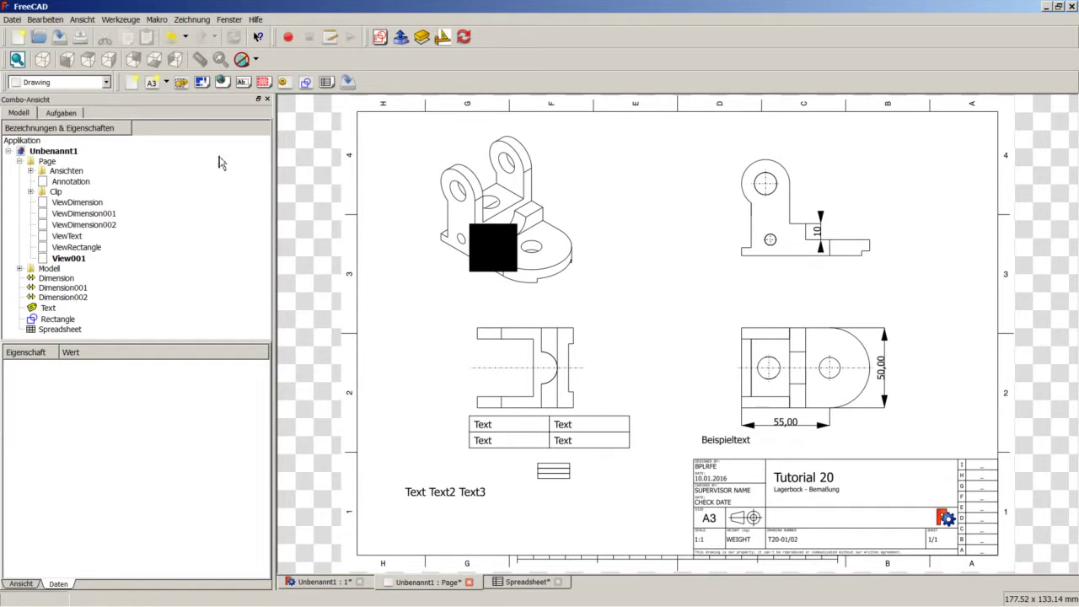
# Step: Show the workbench dropdown now listing gear, Drawing Dimensioning and Fasteners
pyautogui.click(107, 83)
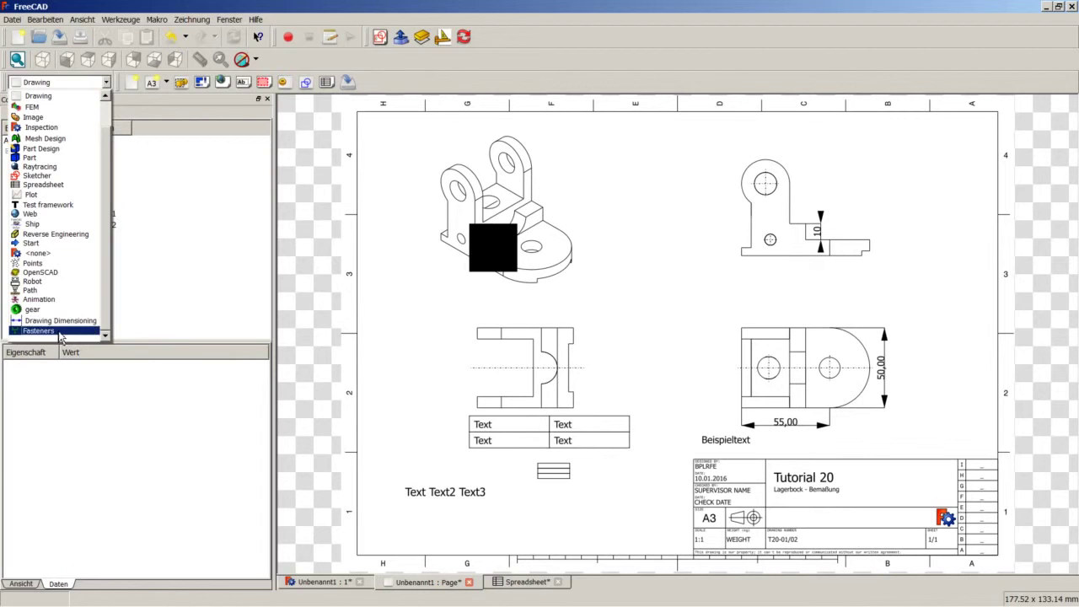
# Step: Dismiss the workbench list, leaving the bearing block drawing in view
pyautogui.click(236, 282)
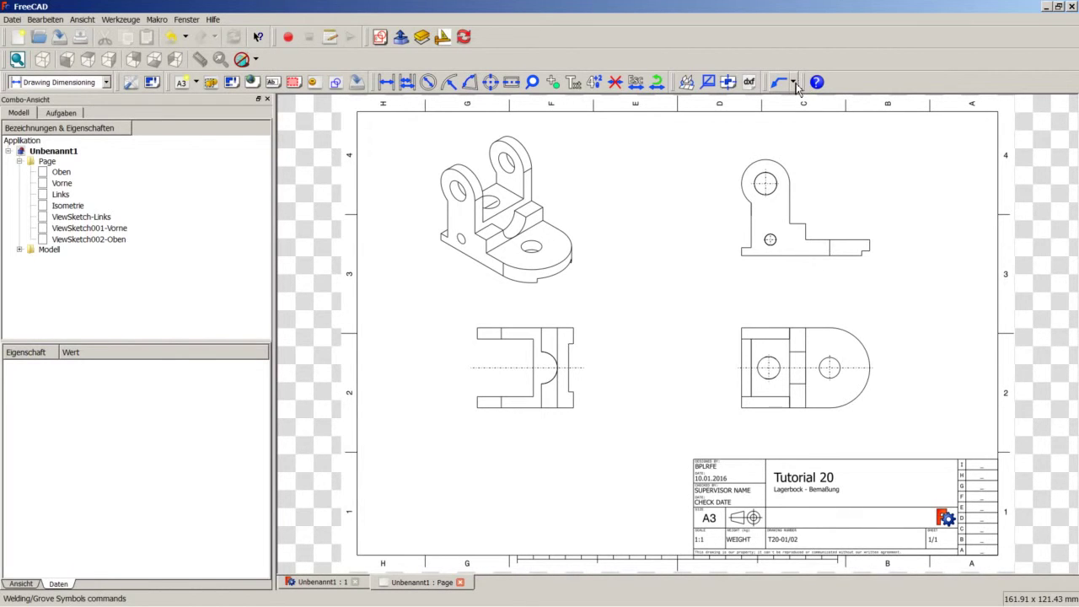
pyautogui.click(794, 82)
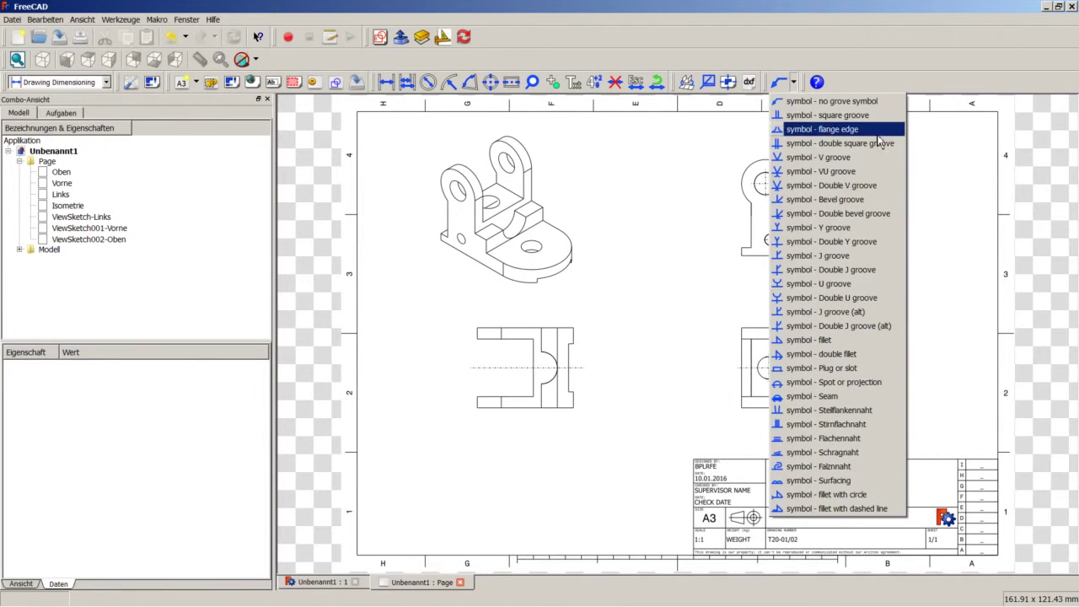
pyautogui.click(847, 57)
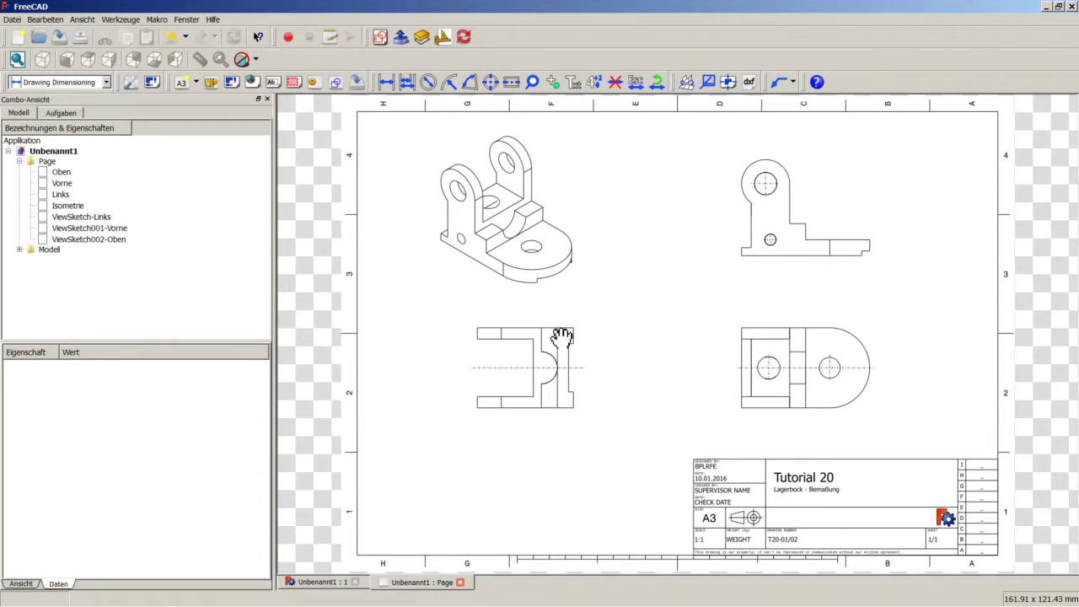
# Step: Start the Add Linear Dimension tool to show its grid, unit and arrow options
pyautogui.click(387, 82)
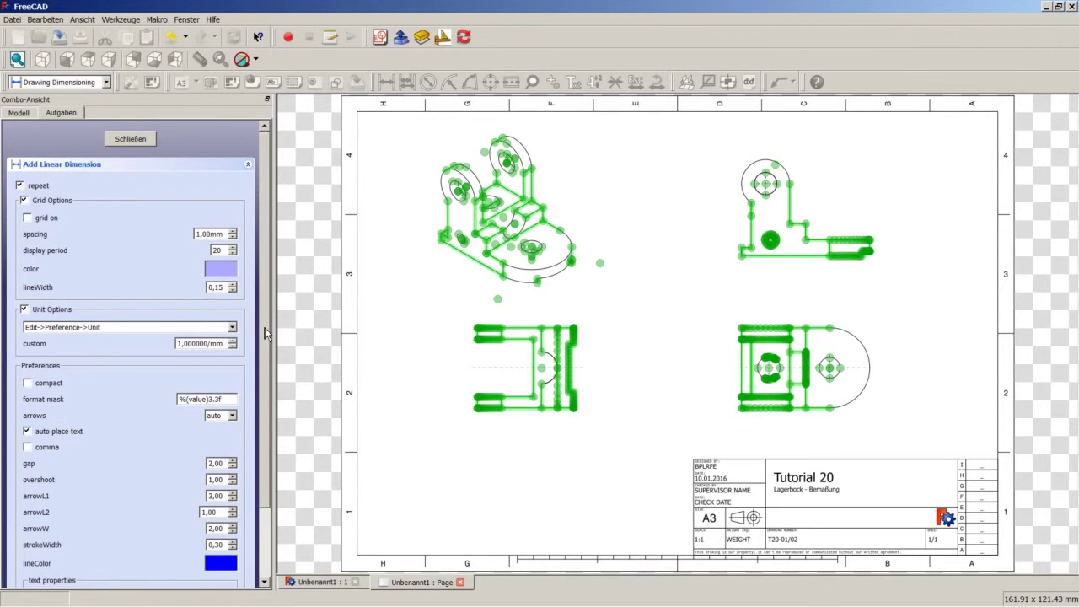
pyautogui.moveTo(266, 334)
pyautogui.mouseDown()
pyautogui.moveTo(270, 410)
pyautogui.moveTo(268, 331)
pyautogui.mouseUp()
pyautogui.click(103, 329)
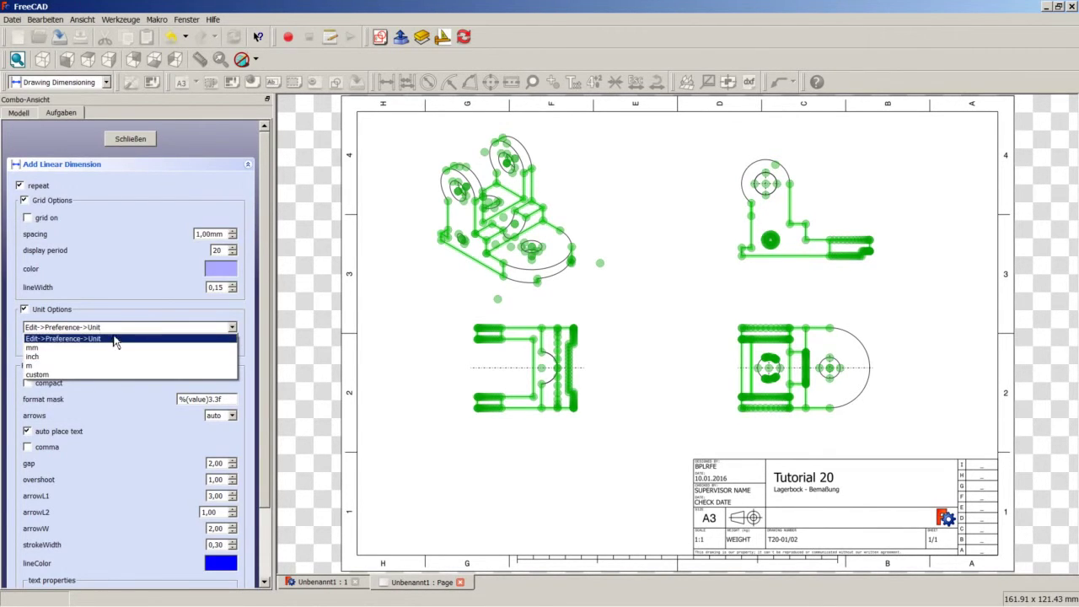
pyautogui.click(115, 341)
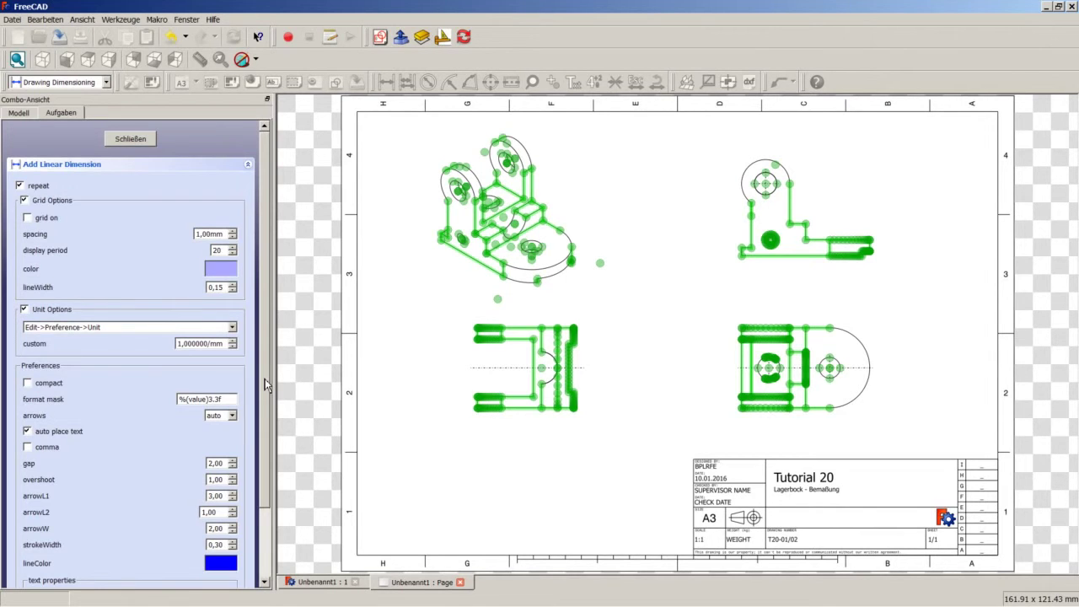
pyautogui.scroll(-3, 265, 384)
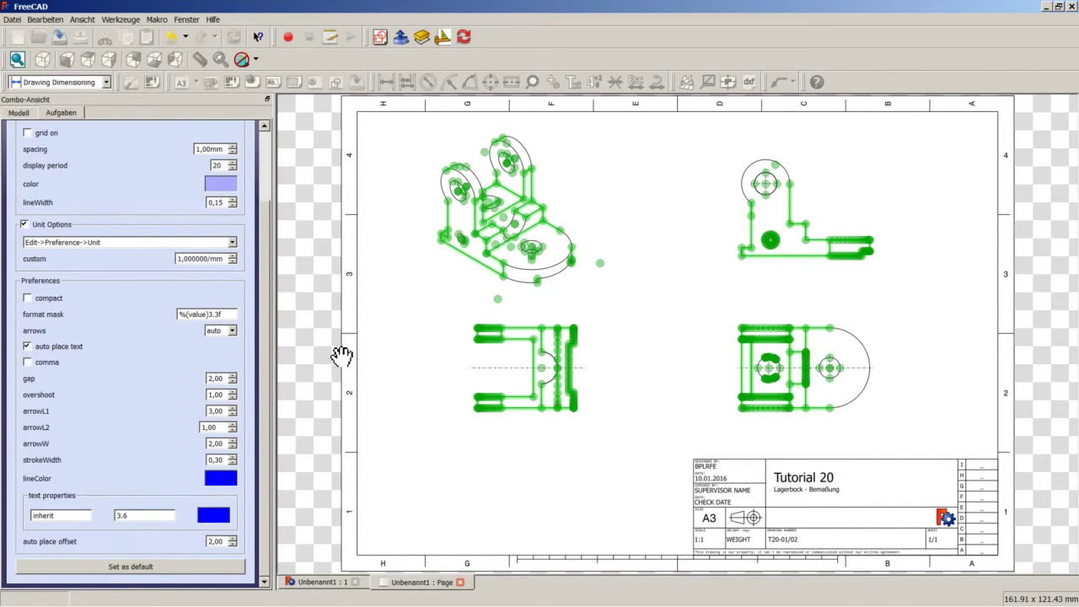
# Step: Dimension the short vertical step as 5, placed to its left
pyautogui.scroll(3, 267, 347)
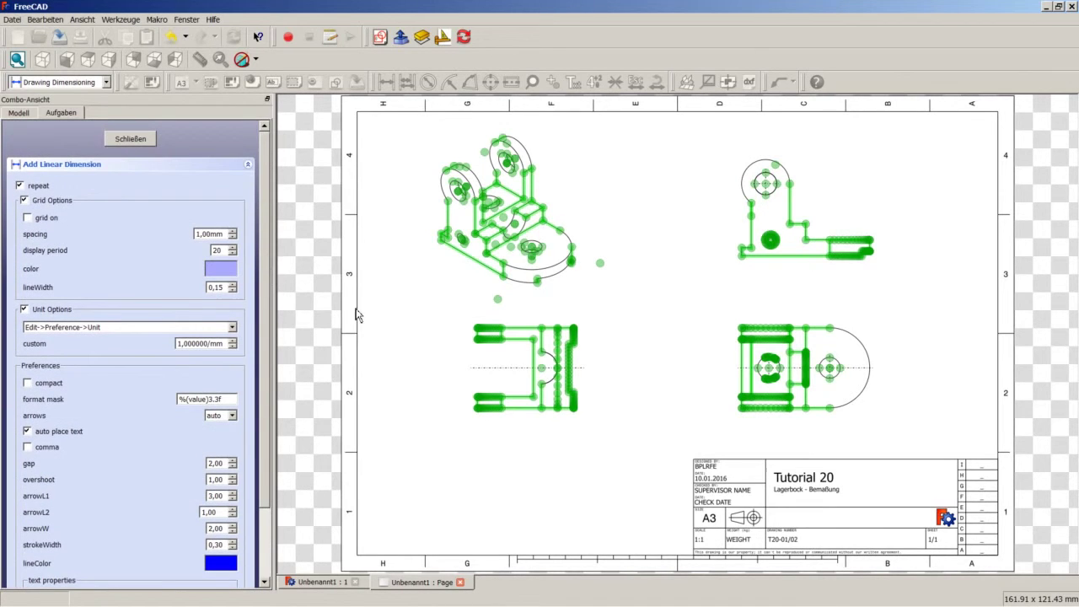
pyautogui.scroll(1, 605, 370)
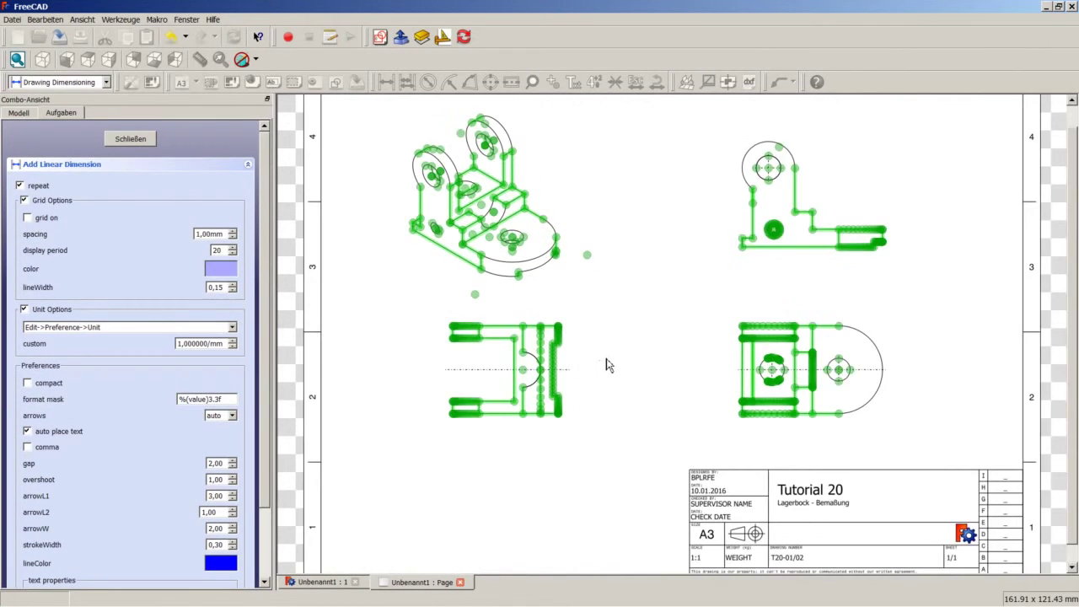
pyautogui.scroll(1, 605, 369)
pyautogui.scroll(1, 542, 305)
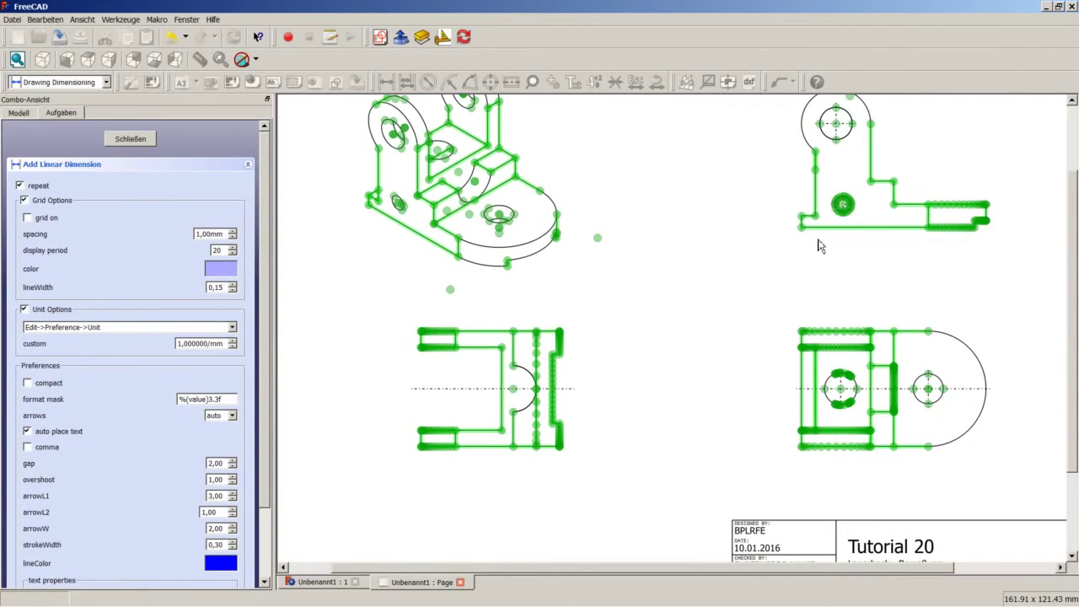
pyautogui.scroll(1, 821, 245)
pyautogui.scroll(1, 807, 234)
pyautogui.scroll(1, 801, 249)
pyautogui.scroll(1, 788, 271)
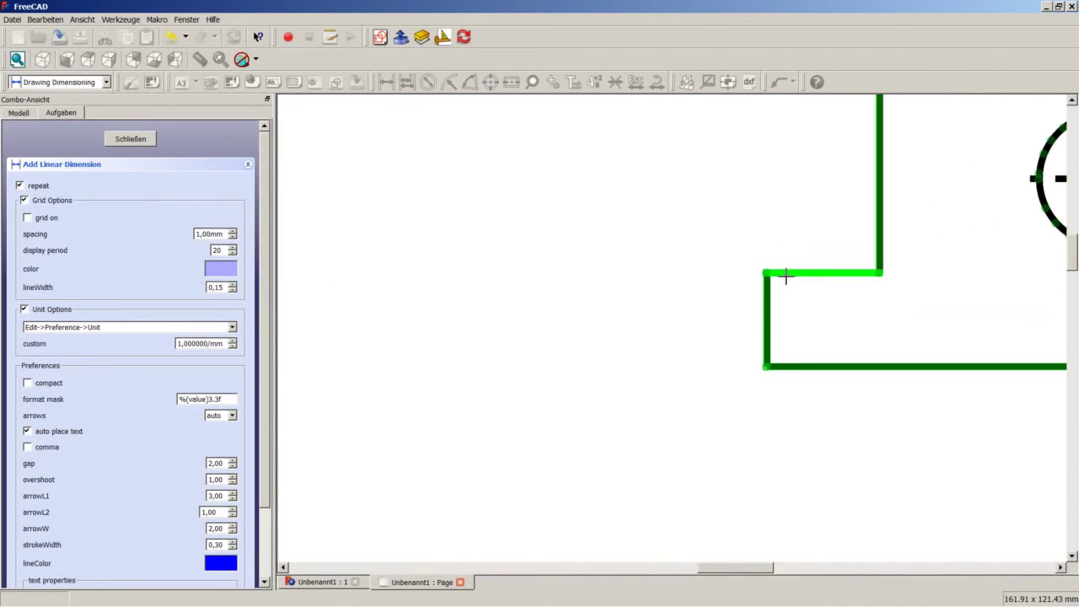
pyautogui.scroll(1, 772, 280)
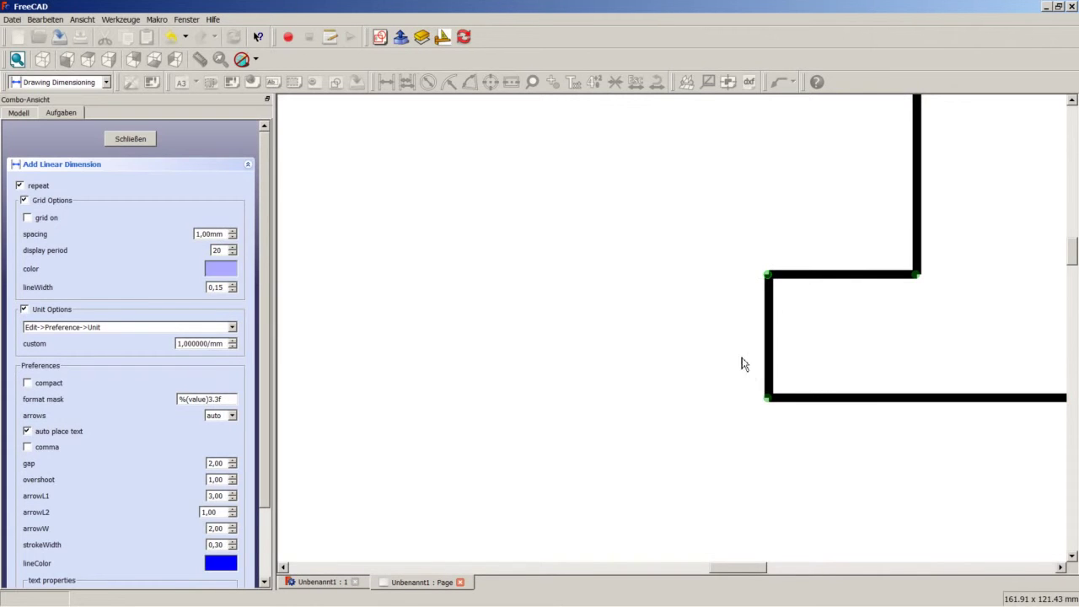
pyautogui.click(766, 400)
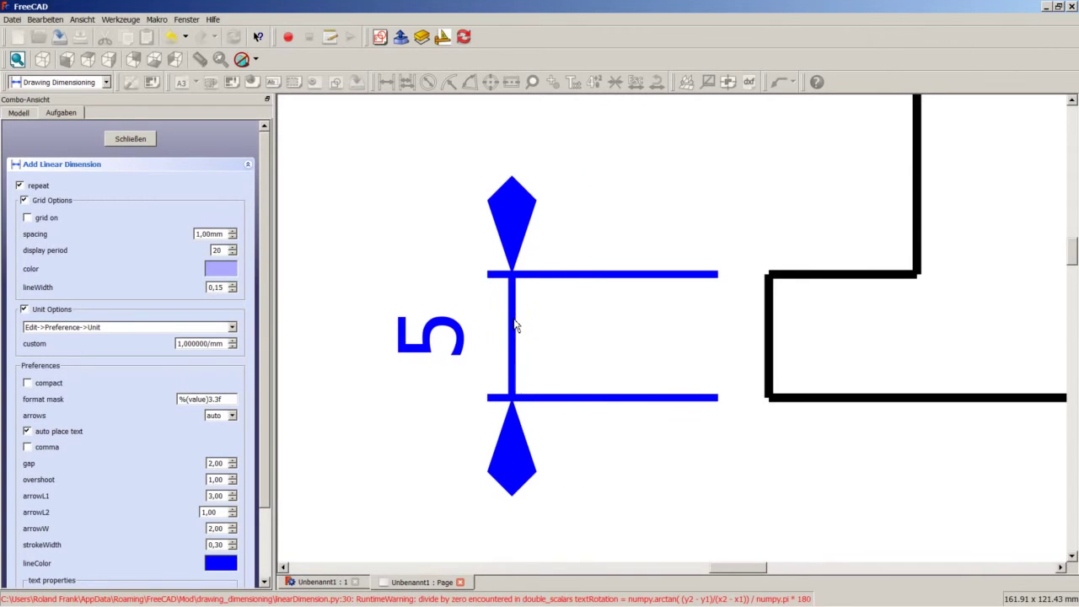
pyautogui.click(519, 329)
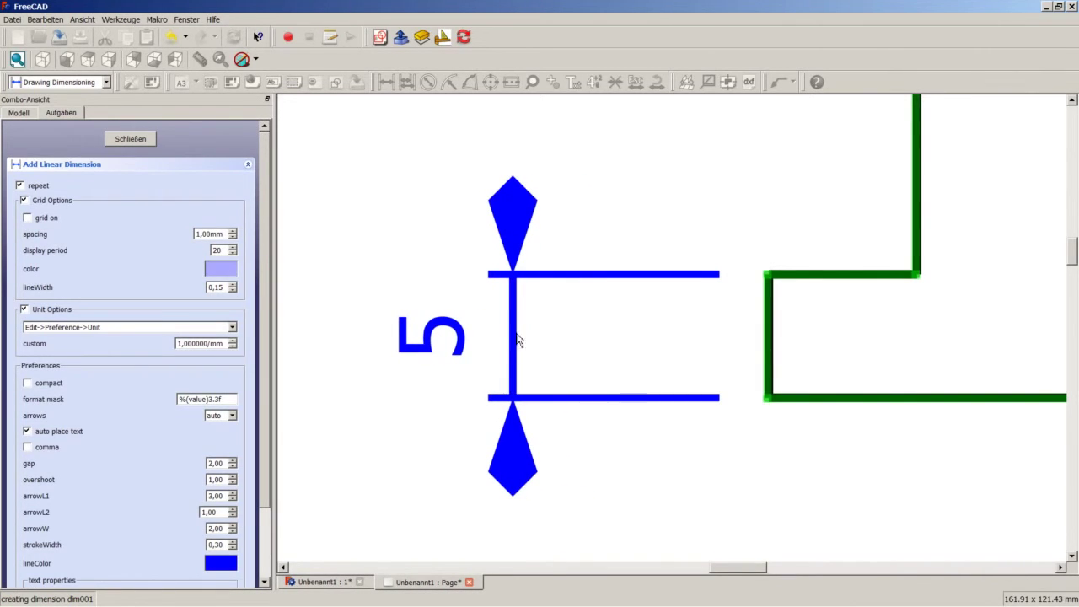
# Step: Dimension the short horizontal edge as 10, placed above it
pyautogui.scroll(-1, 526, 338)
pyautogui.scroll(-2, 526, 338)
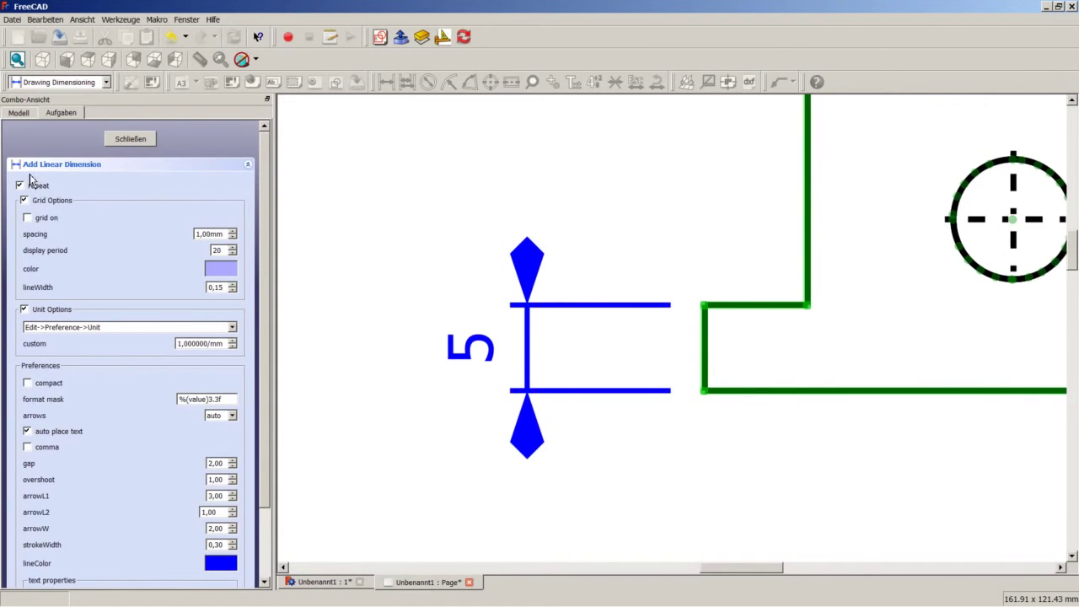
pyautogui.scroll(1, 573, 315)
pyautogui.scroll(-2, 573, 315)
pyautogui.scroll(-2, 573, 315)
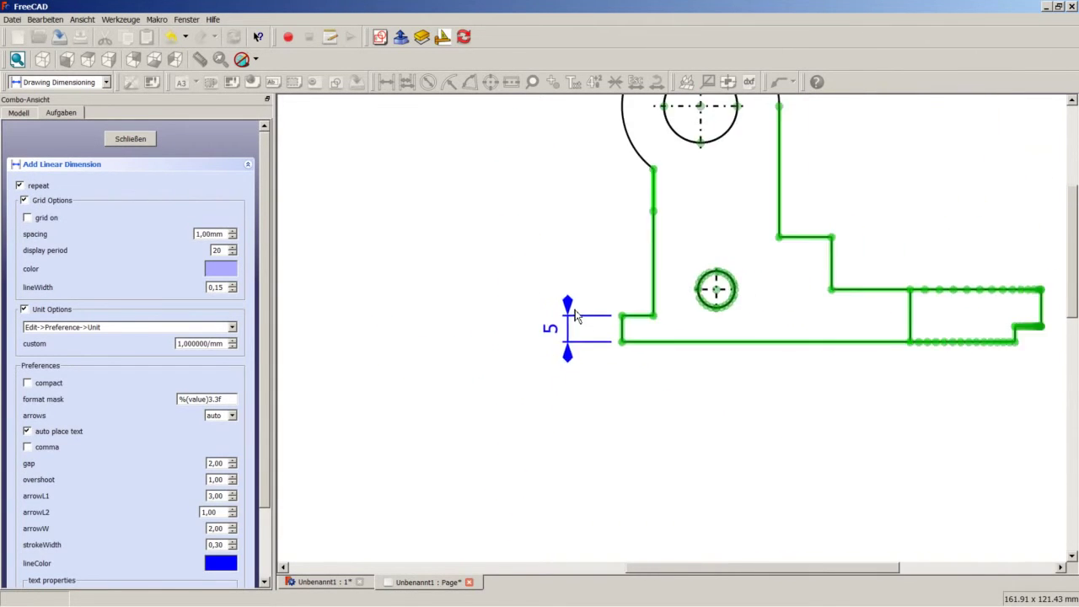
pyautogui.scroll(-1, 574, 316)
pyautogui.scroll(-1, 577, 316)
pyautogui.scroll(3, 807, 306)
pyautogui.scroll(2, 758, 292)
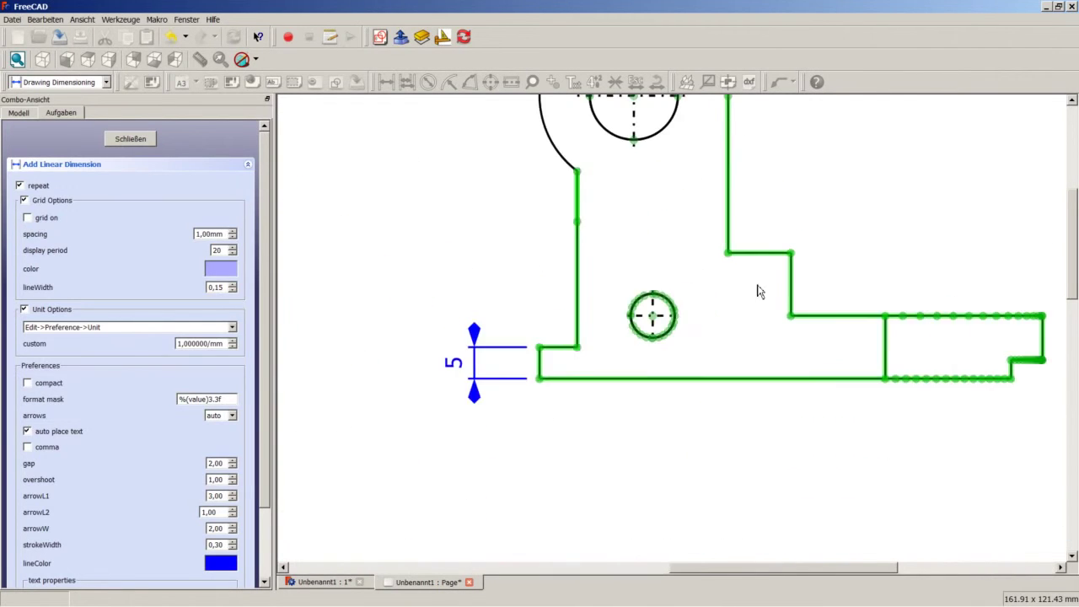
pyautogui.scroll(2, 752, 285)
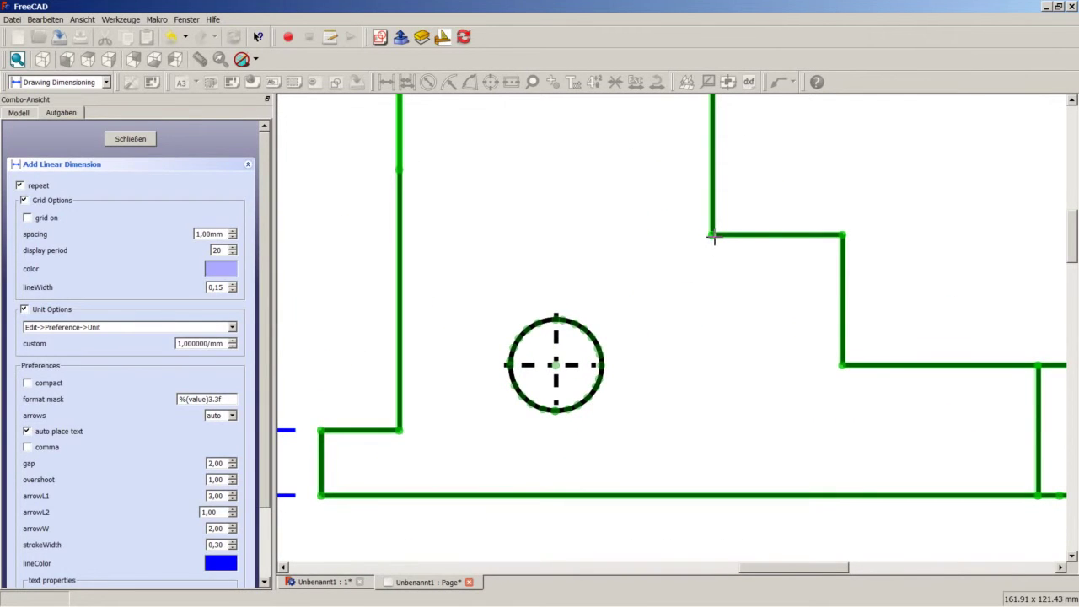
pyautogui.click(844, 235)
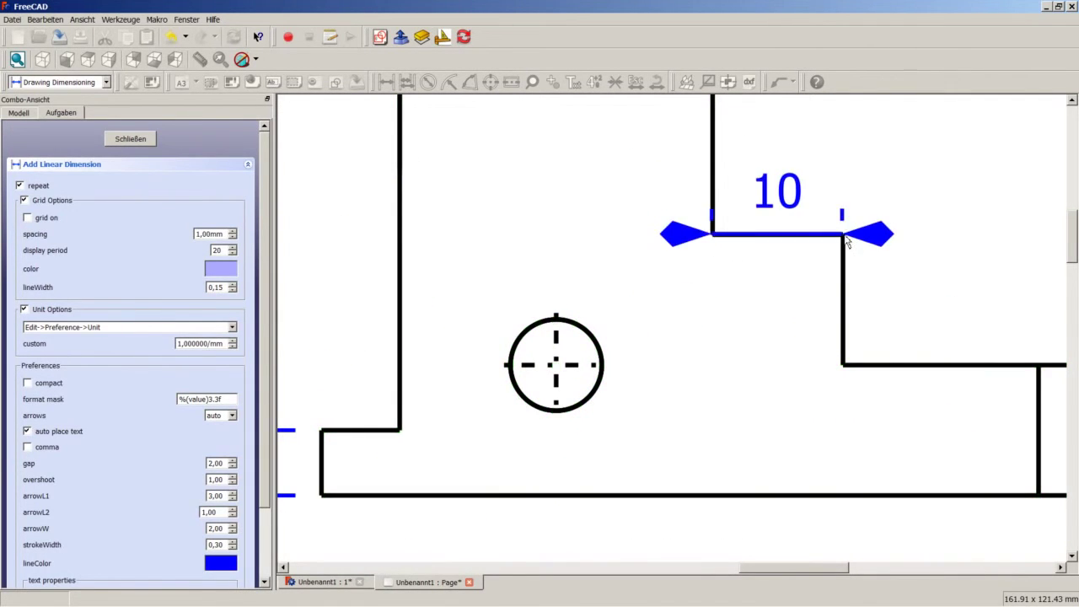
pyautogui.scroll(1, 809, 212)
pyautogui.scroll(2, 806, 217)
pyautogui.scroll(-2, 807, 217)
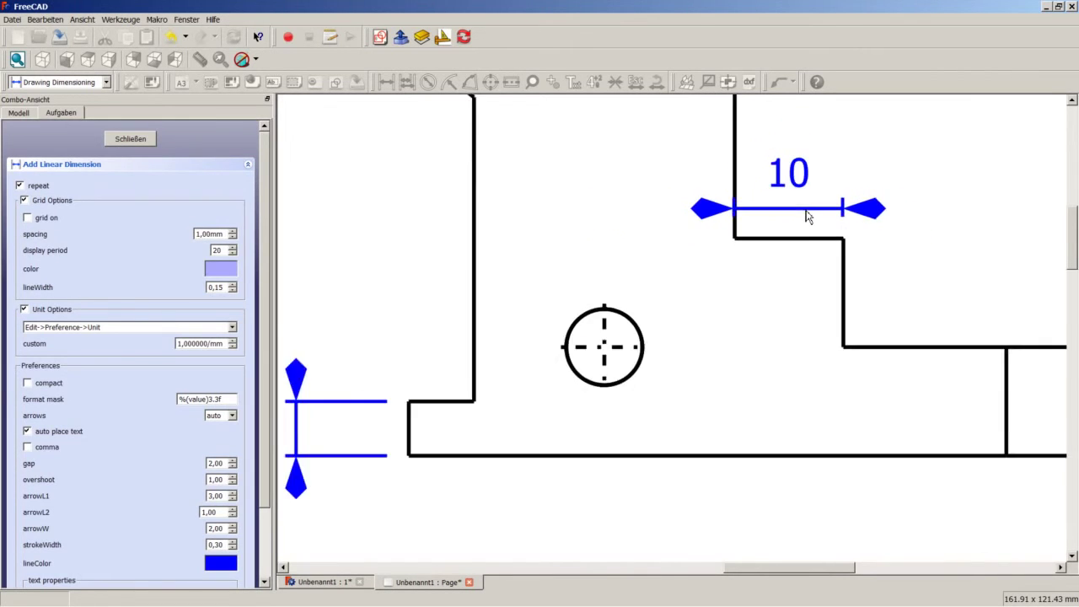
pyautogui.scroll(-1, 807, 214)
pyautogui.click(816, 208)
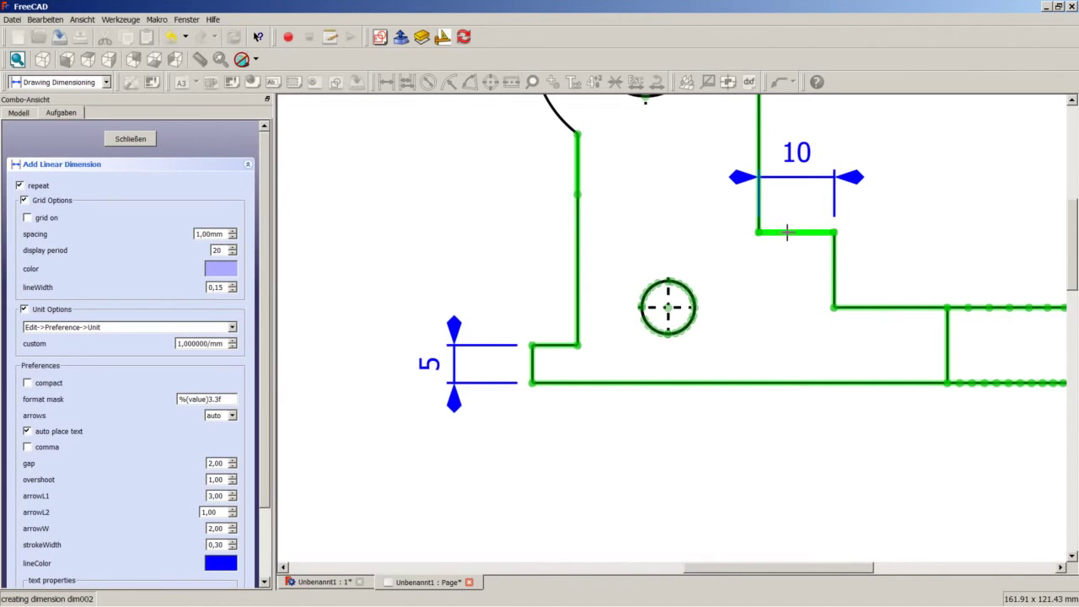
# Step: Add the vertical 7 dimension across the small hole, right of it, and finish
pyautogui.scroll(1, 734, 259)
pyautogui.scroll(1, 700, 312)
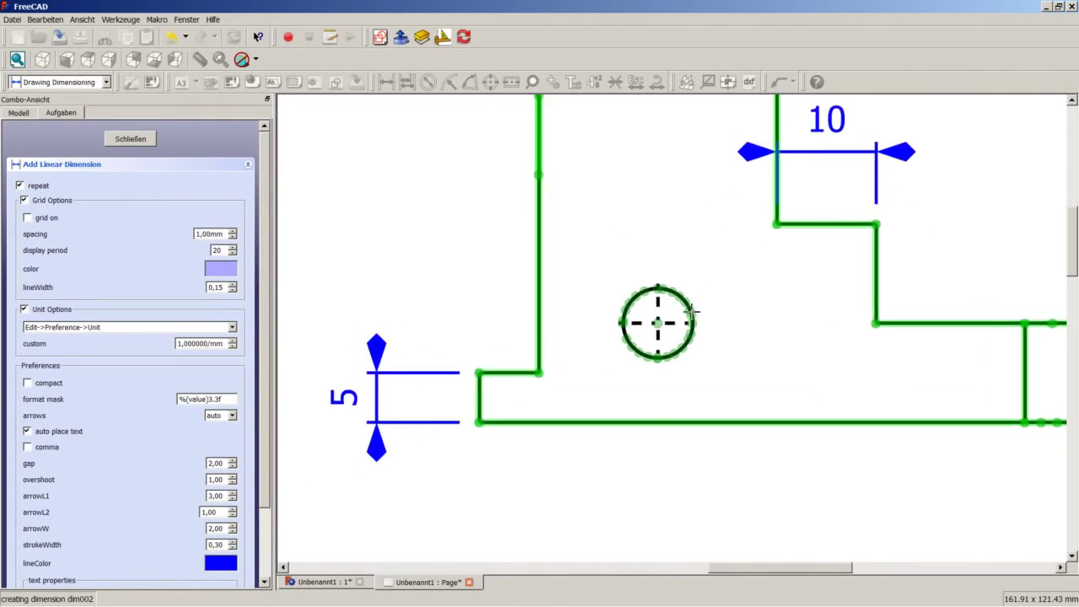
pyautogui.scroll(2, 679, 312)
pyautogui.scroll(1, 668, 297)
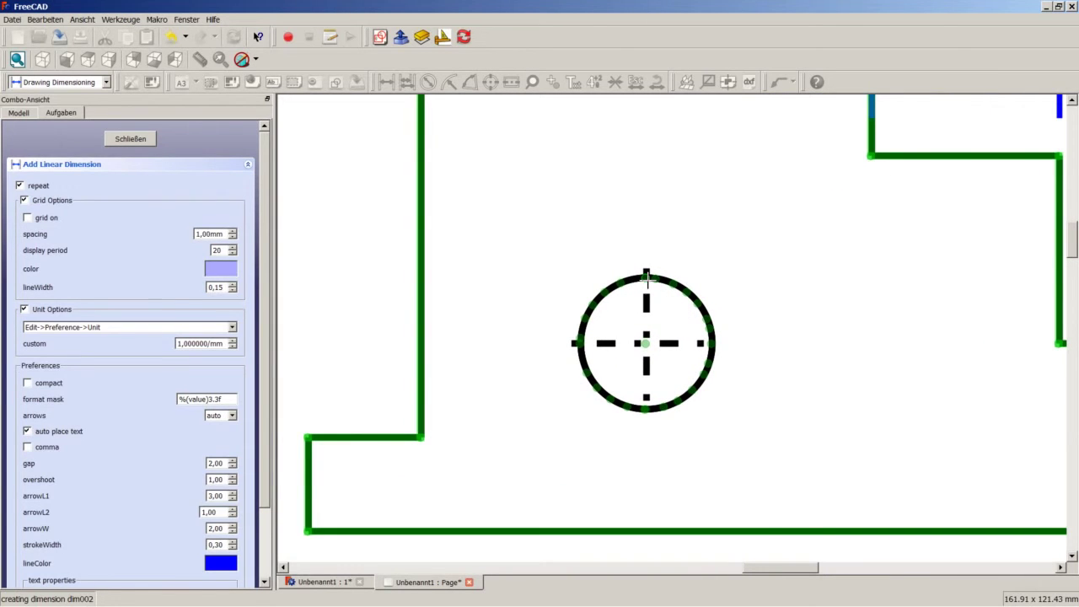
pyautogui.click(646, 274)
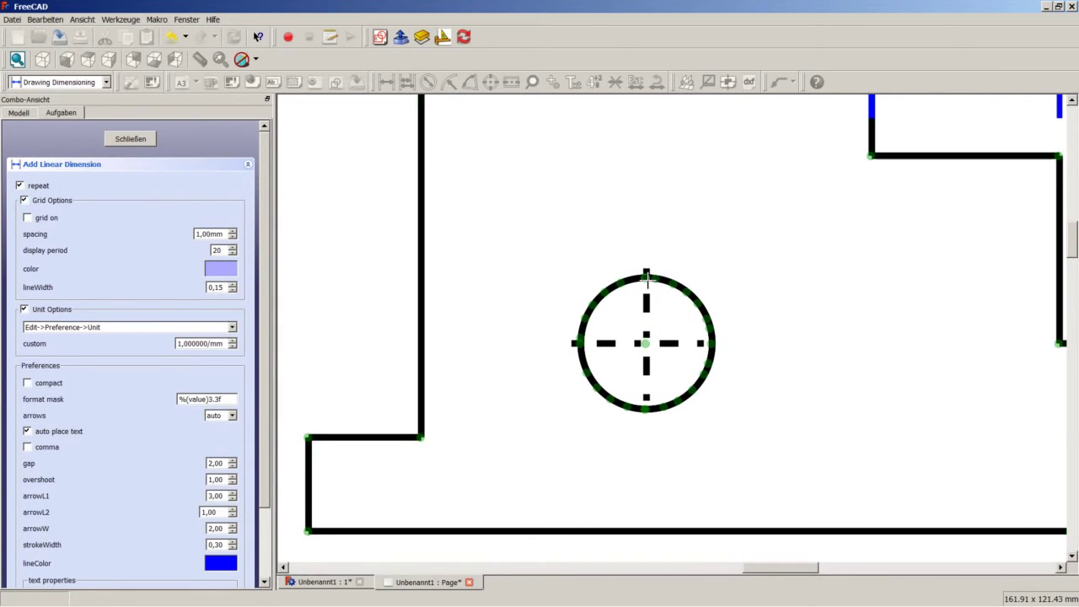
pyautogui.click(646, 410)
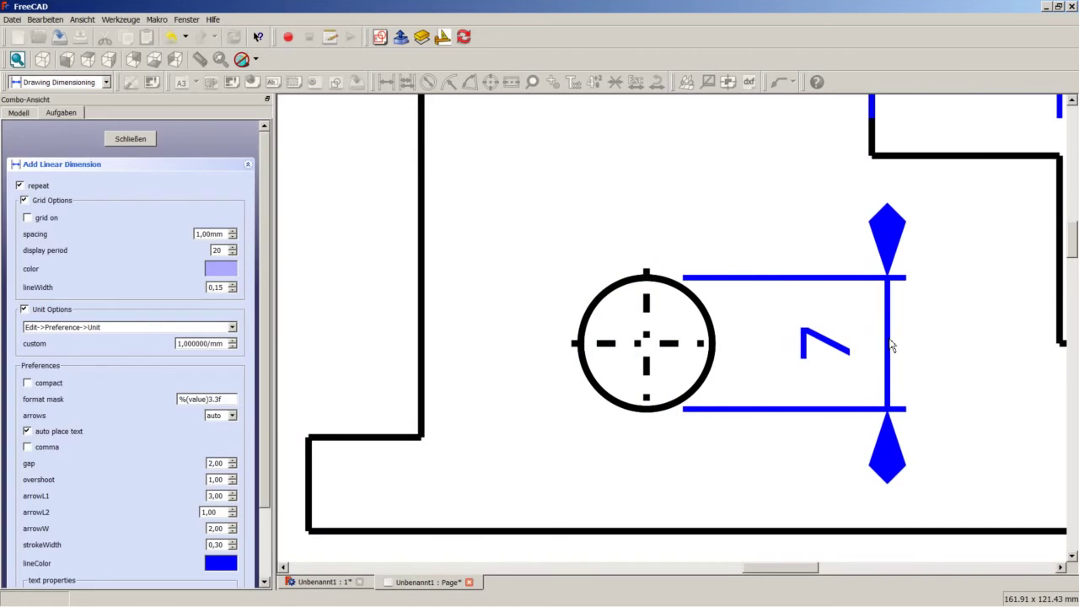
pyautogui.click(880, 360)
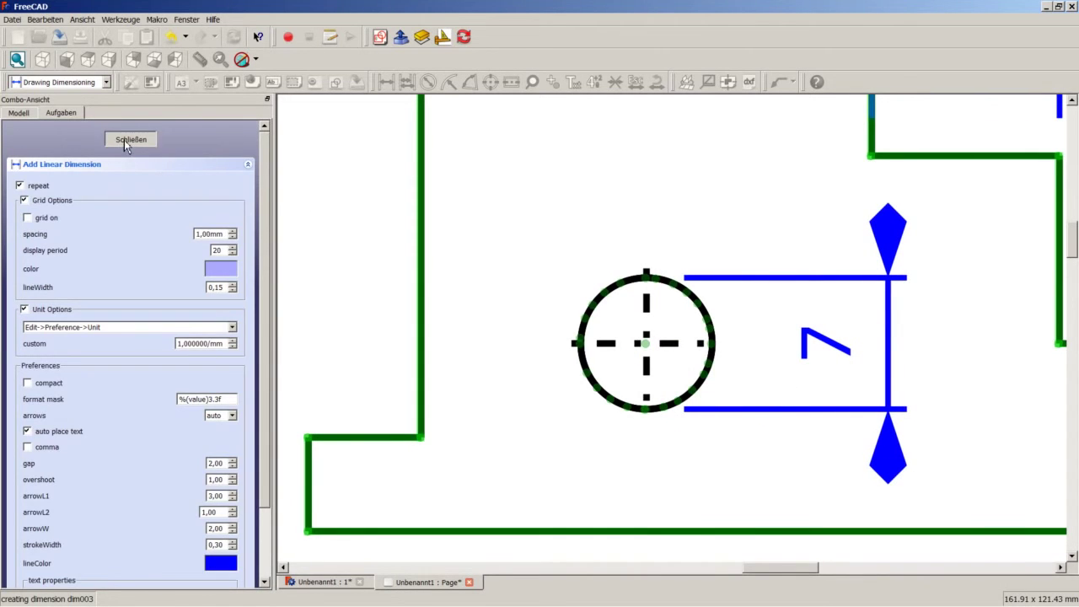
pyautogui.click(127, 140)
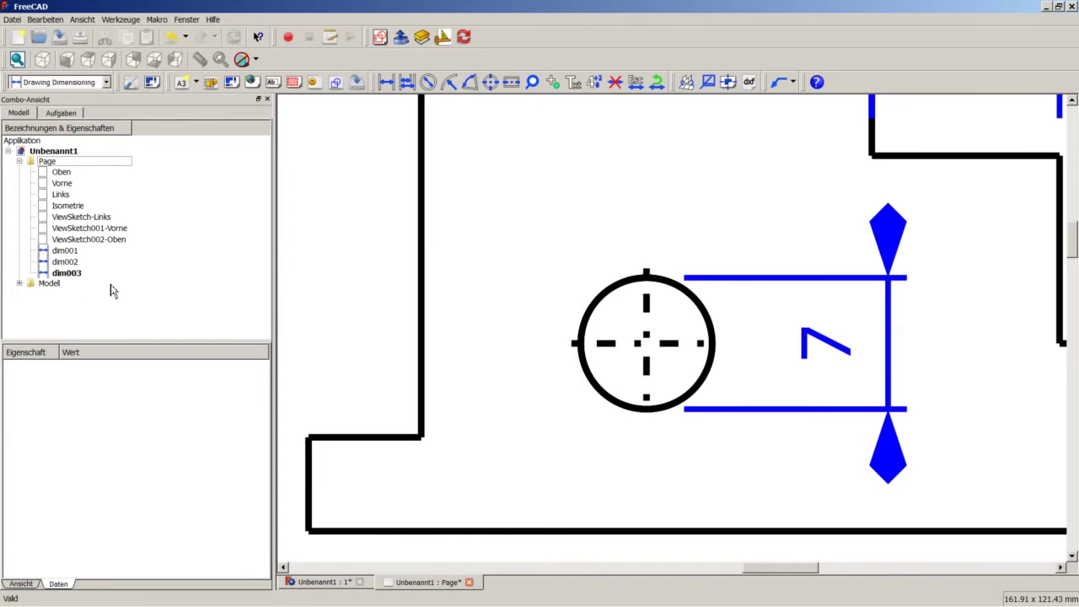
# Step: Zoom out on the sheet and select dim003 in the tree to display its properties
pyautogui.scroll(-3, 376, 301)
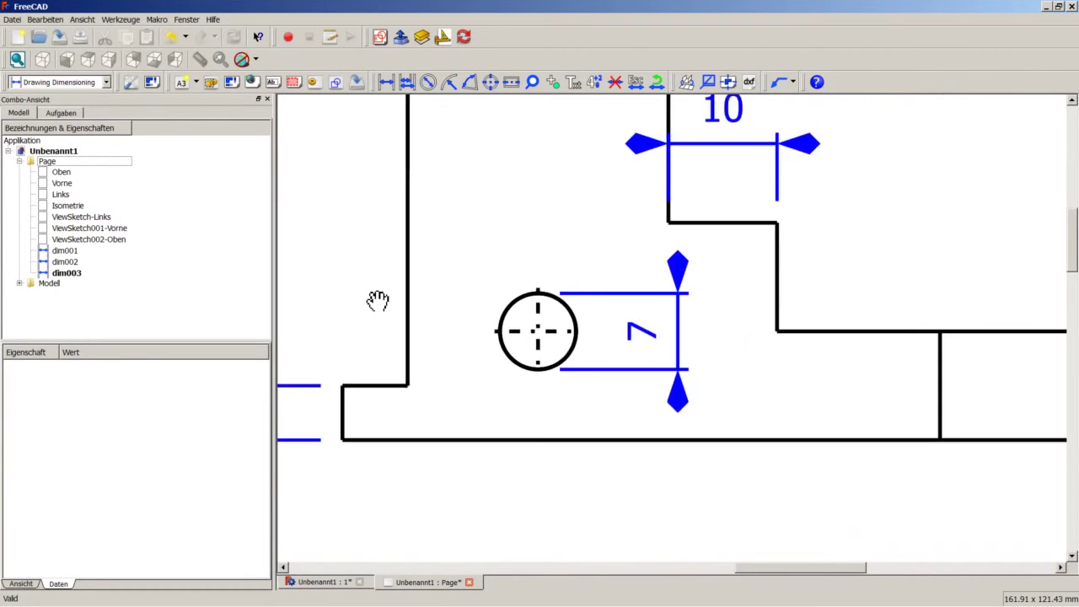
pyautogui.scroll(-2, 377, 301)
pyautogui.scroll(-1, 376, 301)
pyautogui.scroll(2, 377, 301)
pyautogui.scroll(1, 378, 301)
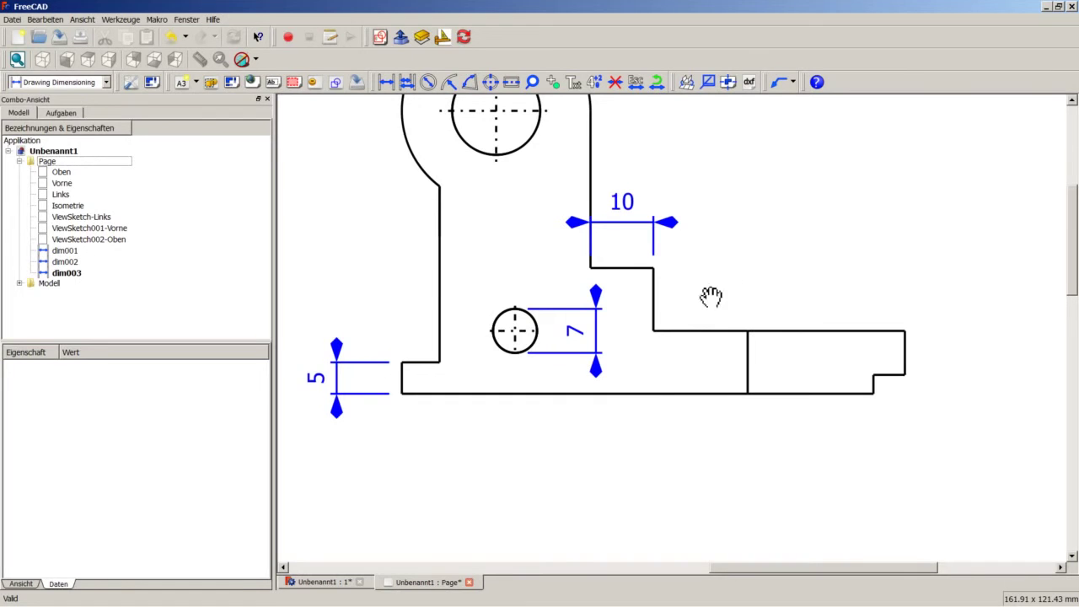
pyautogui.click(77, 274)
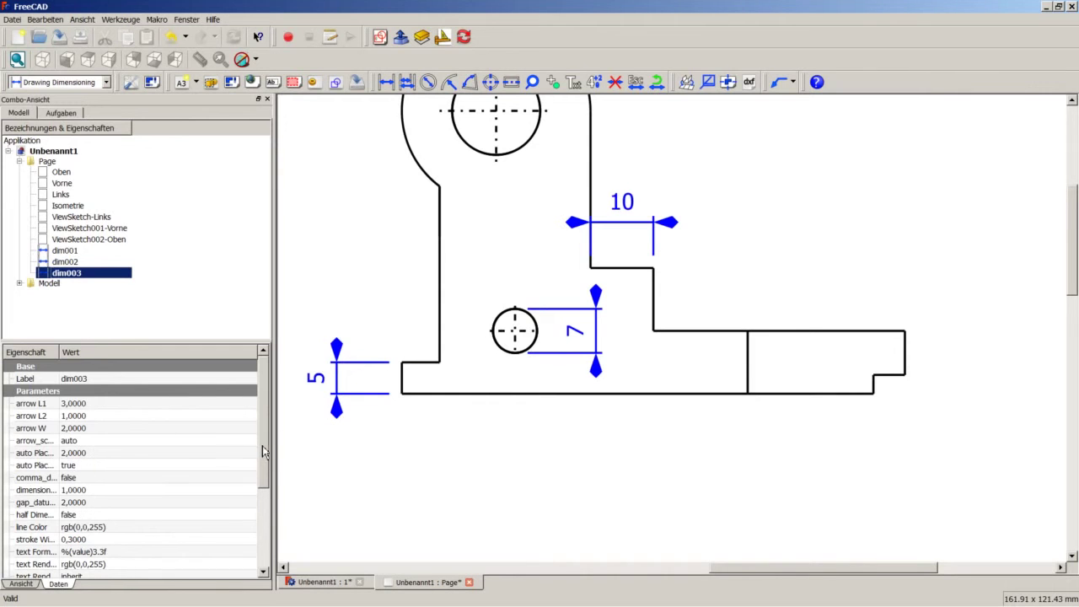
pyautogui.moveTo(262, 445); pyautogui.dragTo(270, 540)
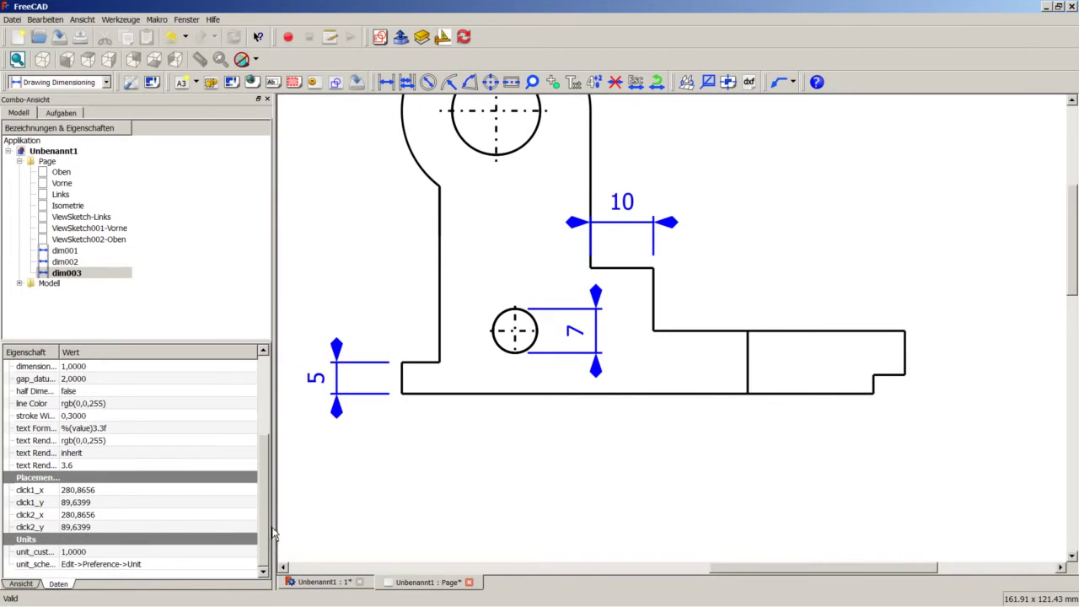
pyautogui.moveTo(273, 533); pyautogui.dragTo(278, 430)
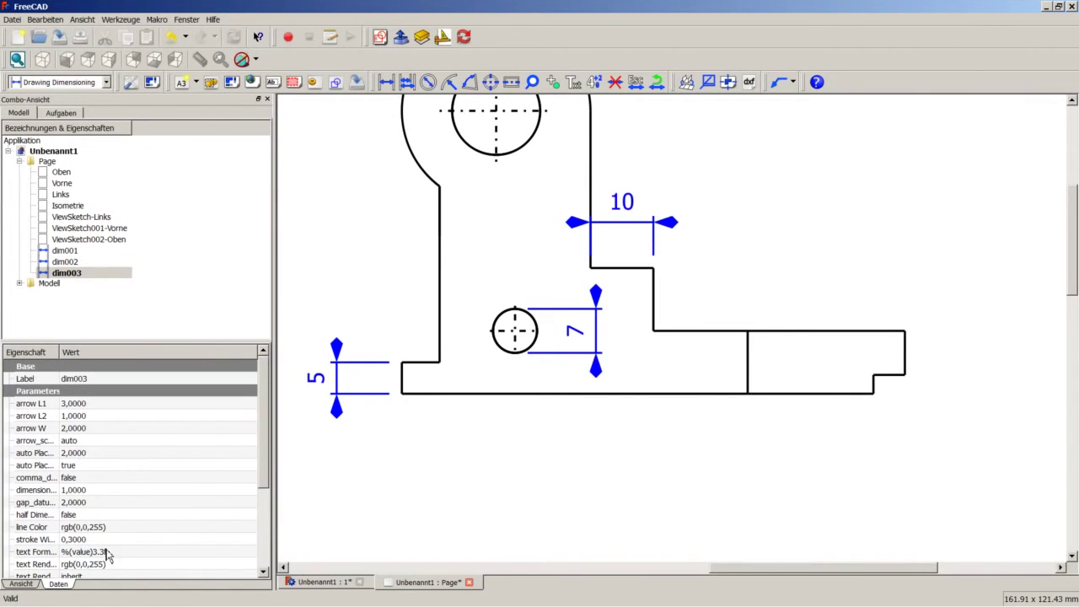
pyautogui.click(21, 585)
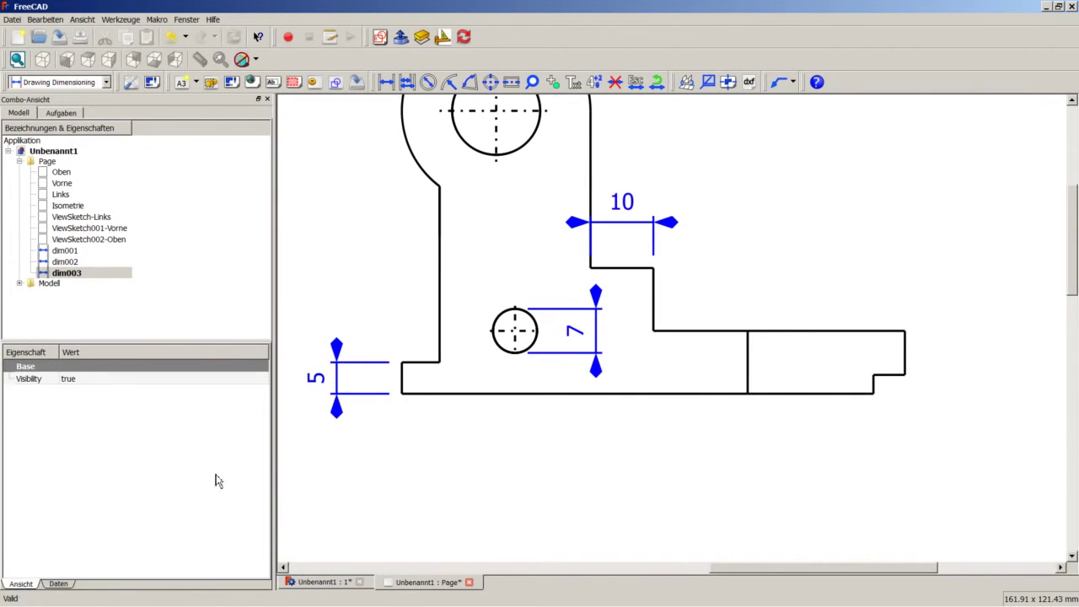
pyautogui.click(60, 585)
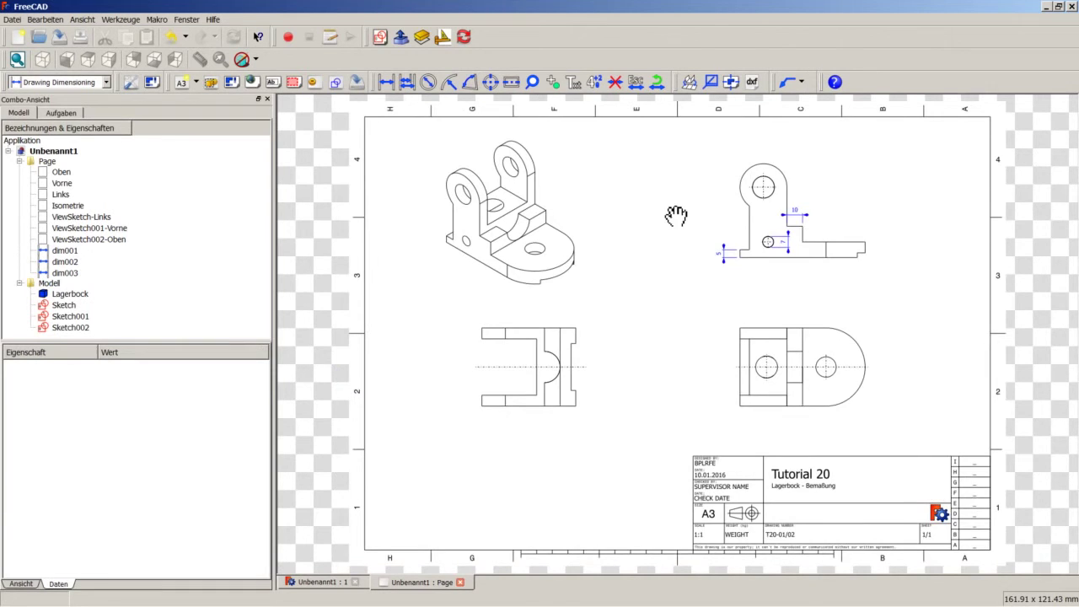
pyautogui.scroll(1, 675, 208)
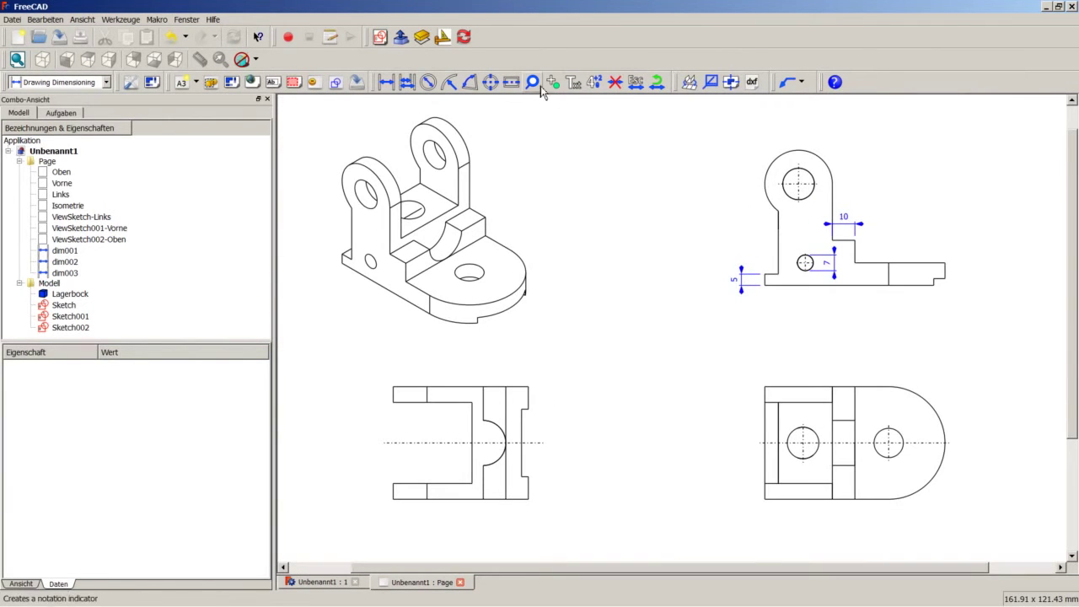
# Step: Add a Ø13 diameter dimension, dia001, to the right hole in the lower-right view
pyautogui.click(429, 84)
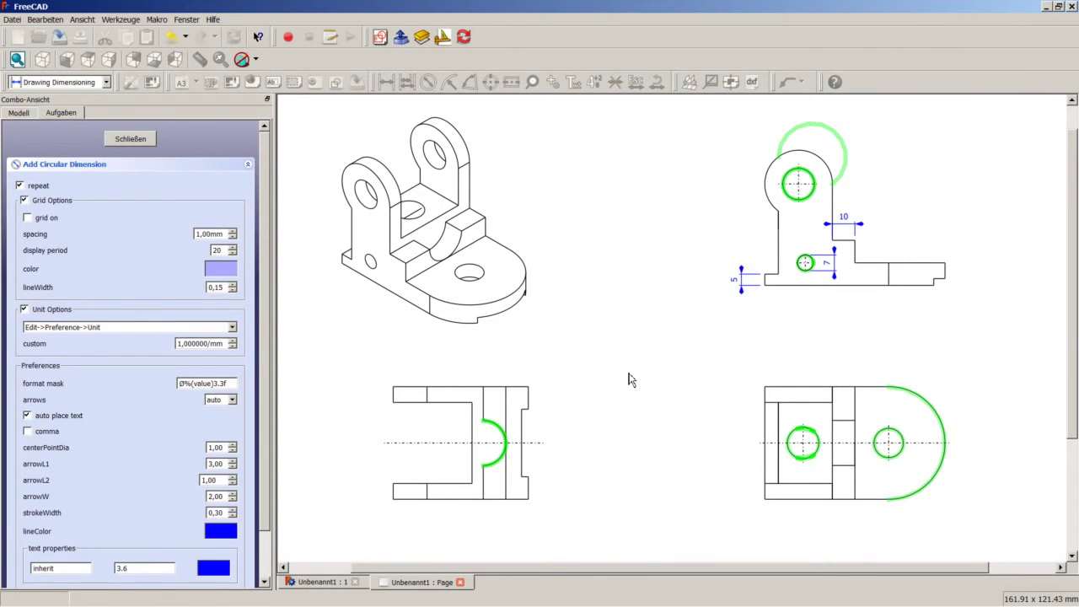
pyautogui.scroll(2, 881, 447)
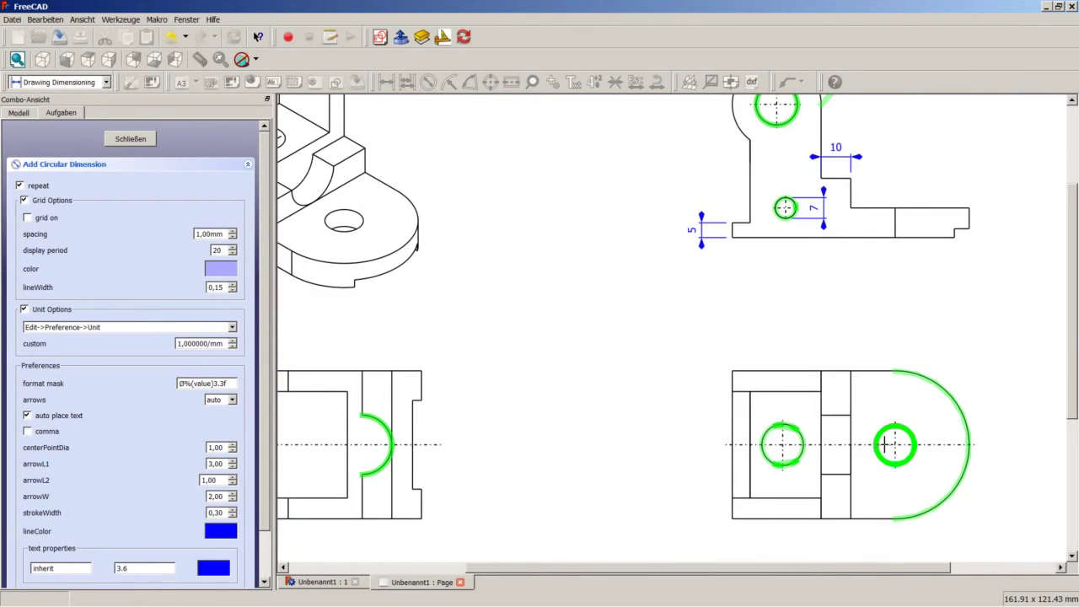
pyautogui.scroll(2, 884, 444)
pyautogui.scroll(1, 884, 444)
pyautogui.scroll(1, 884, 444)
pyautogui.scroll(2, 884, 444)
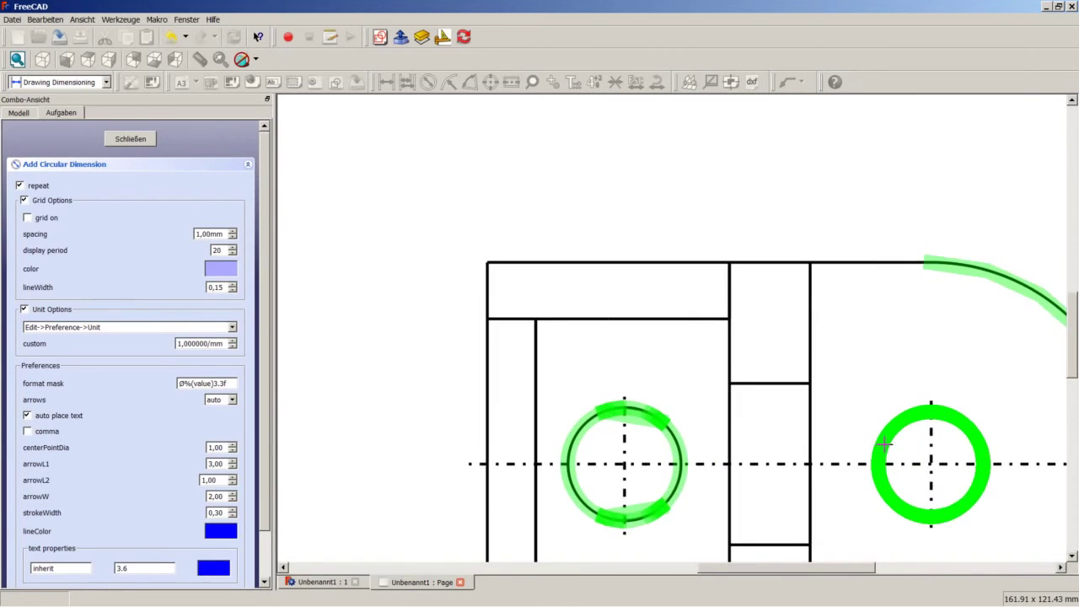
pyautogui.scroll(1, 885, 444)
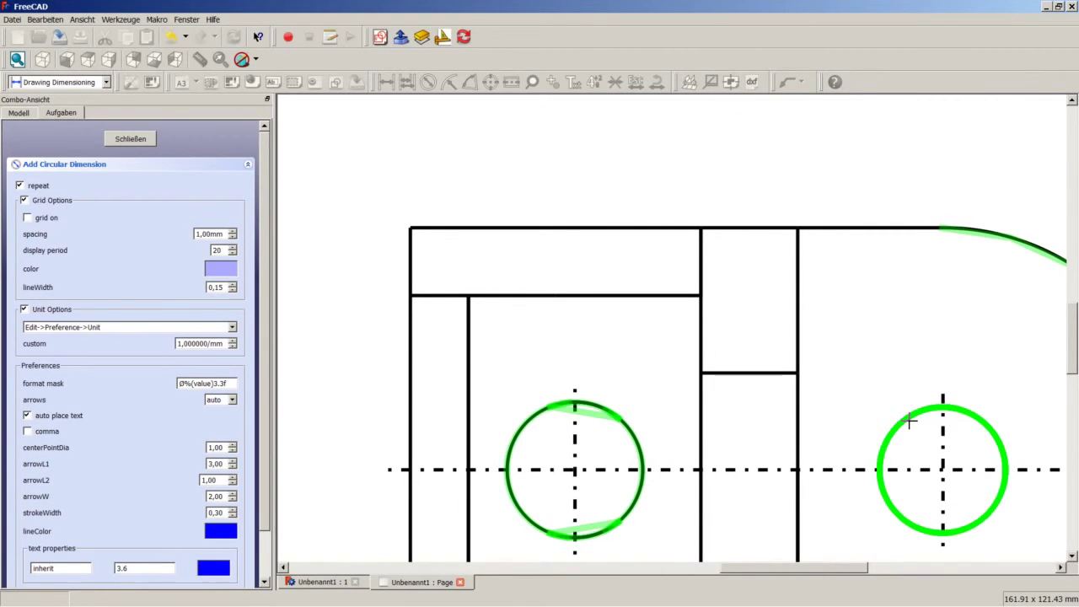
pyautogui.click(908, 421)
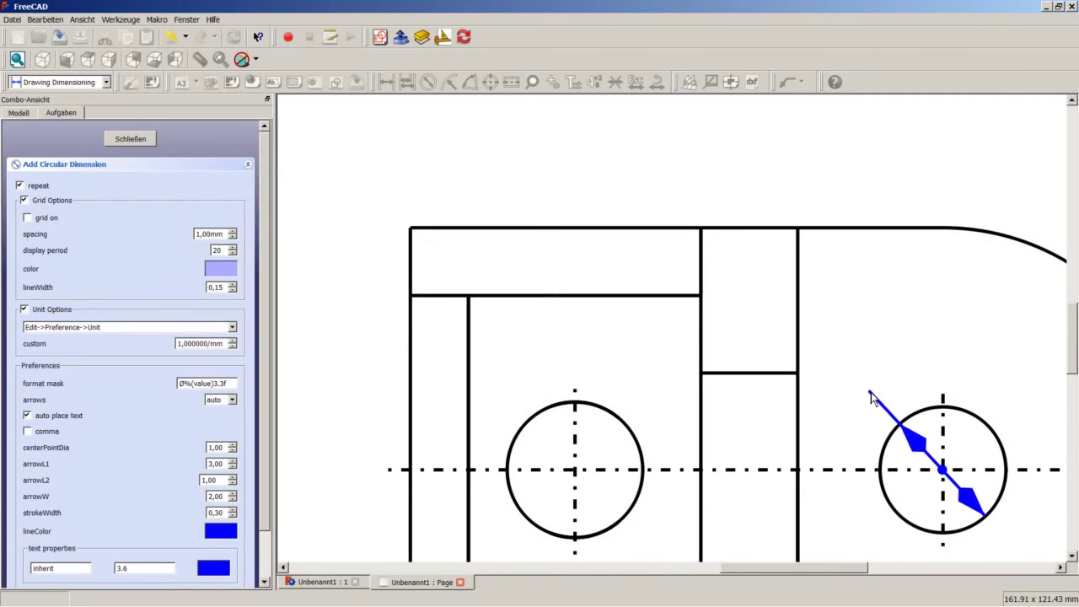
pyautogui.click(877, 390)
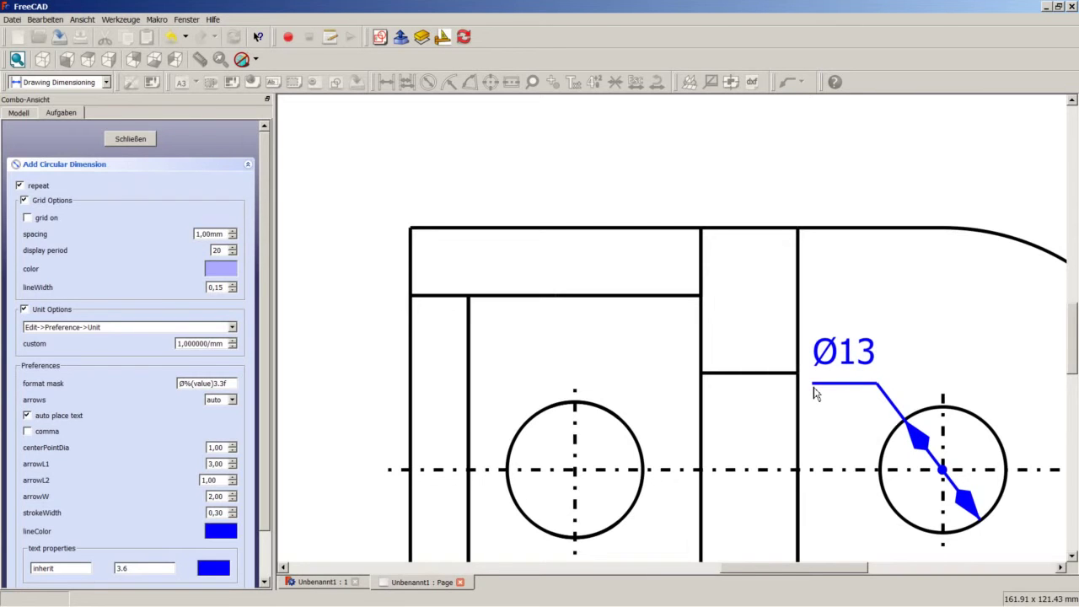
pyautogui.click(814, 393)
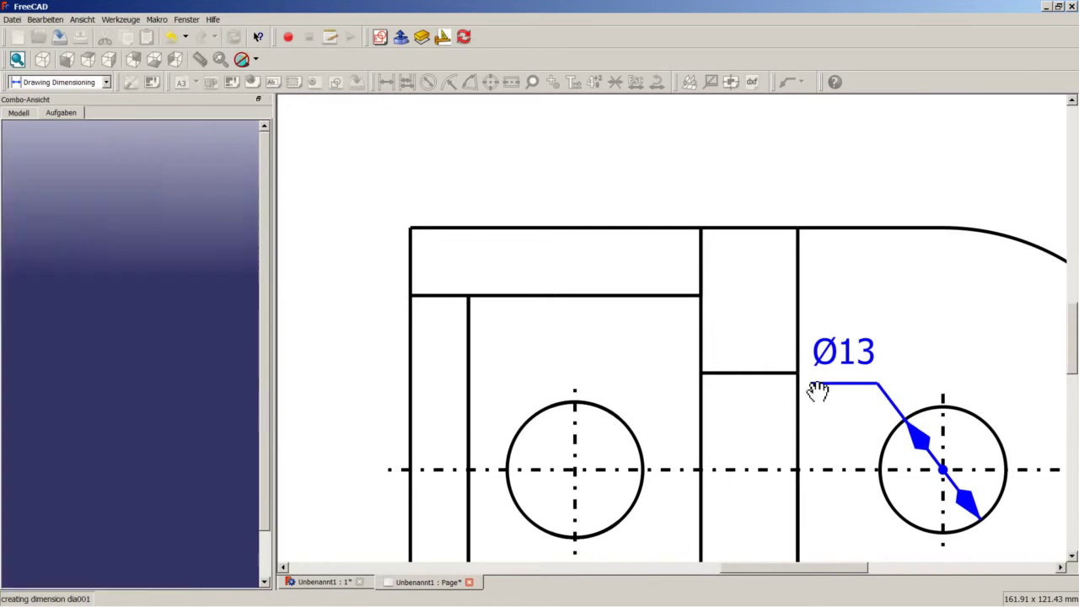
# Step: Close the circular dimension task with Schließen
pyautogui.scroll(-1, 860, 362)
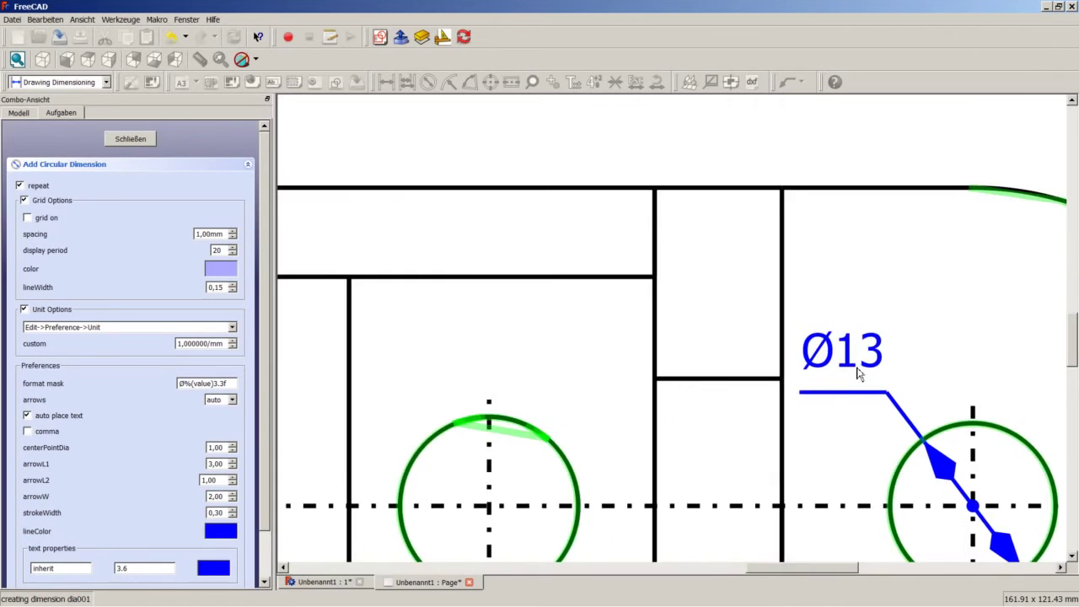
pyautogui.scroll(-2, 868, 371)
pyautogui.scroll(-2, 893, 396)
pyautogui.scroll(-2, 921, 422)
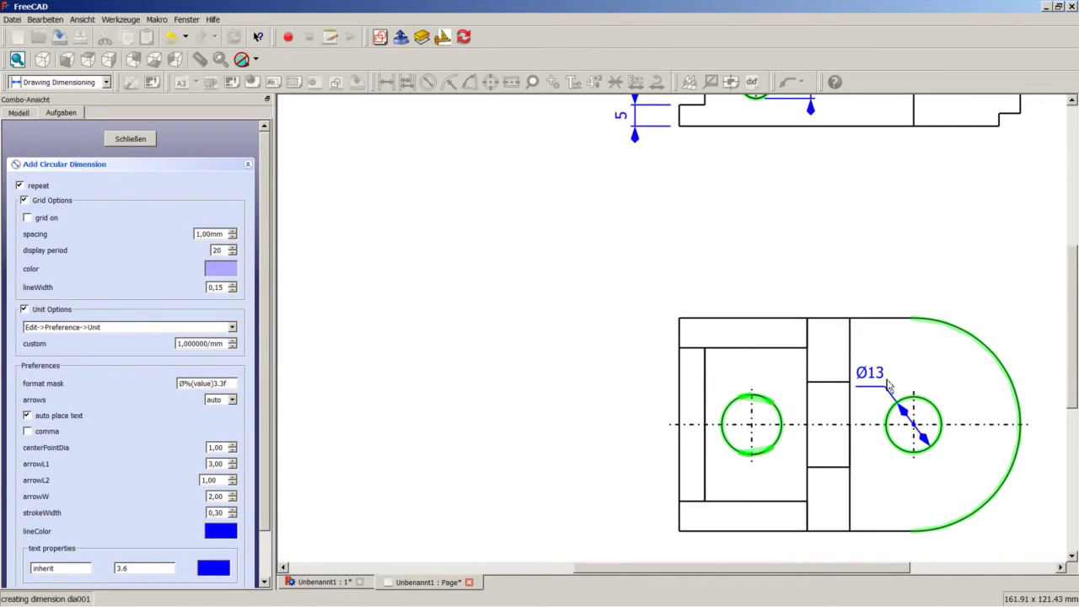
pyautogui.scroll(-2, 909, 393)
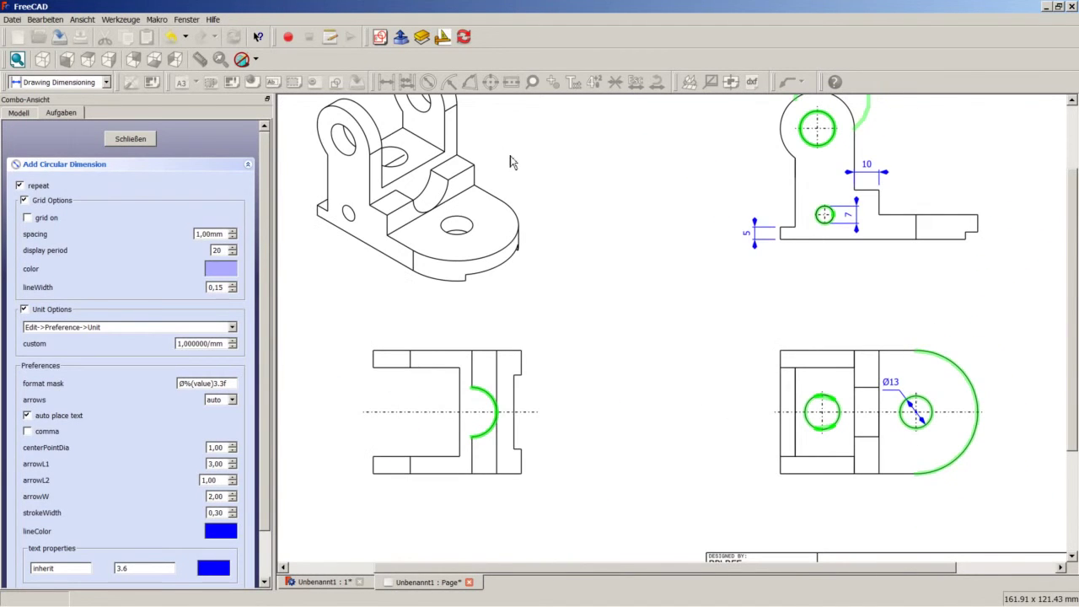
pyautogui.click(134, 140)
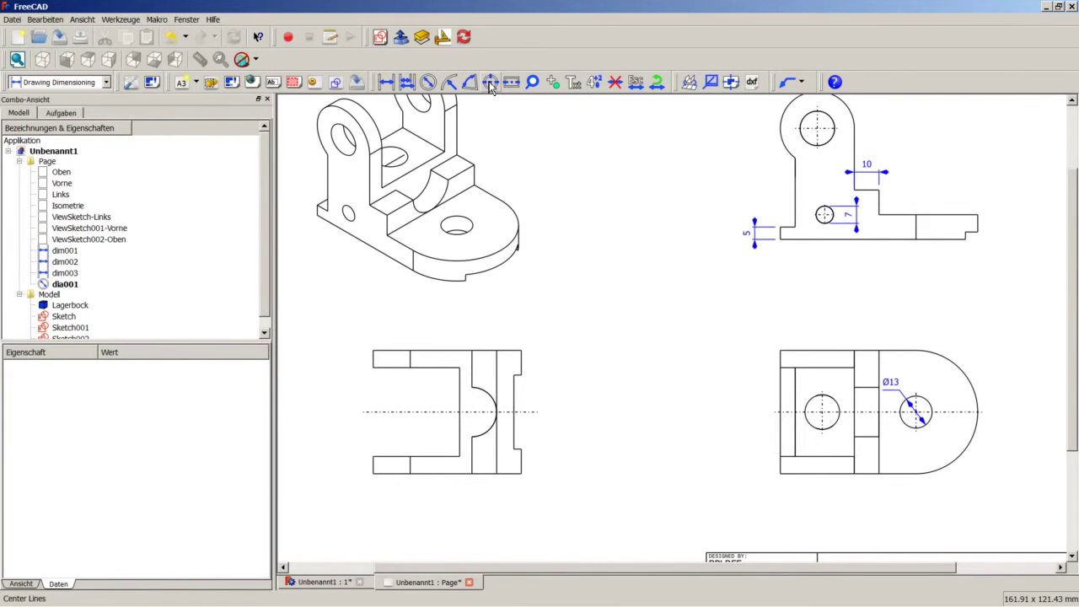
# Step: Draw horizontal and vertical centre lines through the upper hole and the top-view hole
pyautogui.click(491, 82)
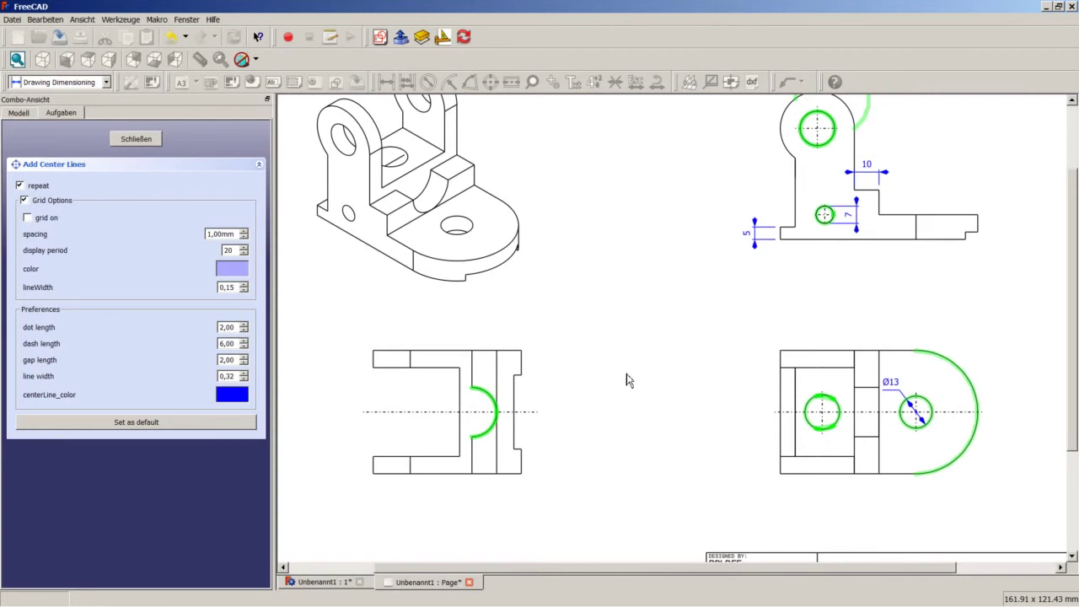
pyautogui.scroll(-2, 833, 150)
pyautogui.scroll(-2, 833, 150)
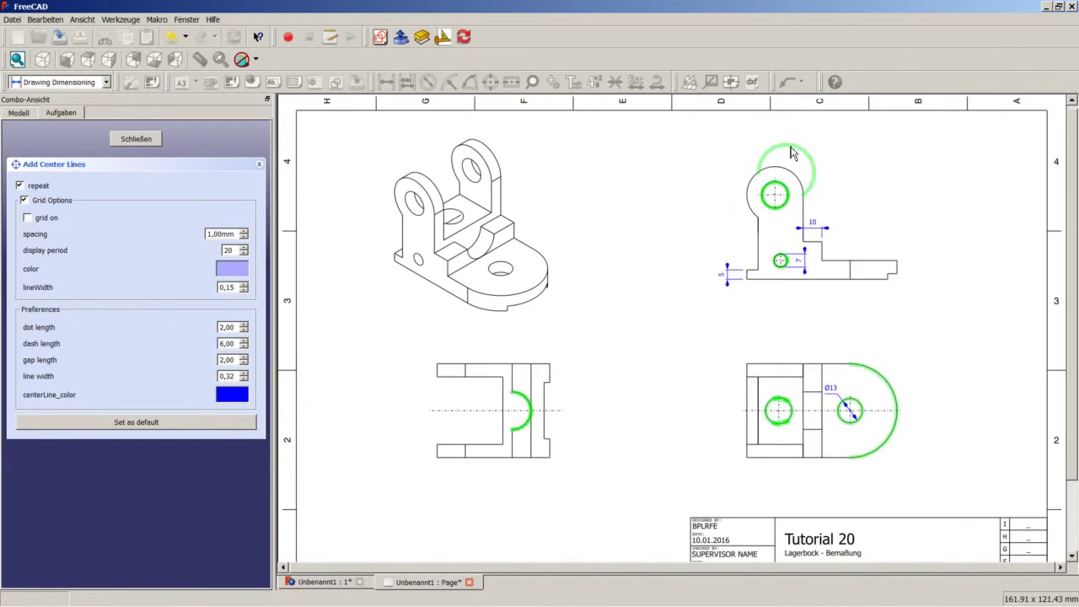
pyautogui.scroll(4, 810, 236)
pyautogui.scroll(2, 805, 255)
pyautogui.scroll(2, 805, 256)
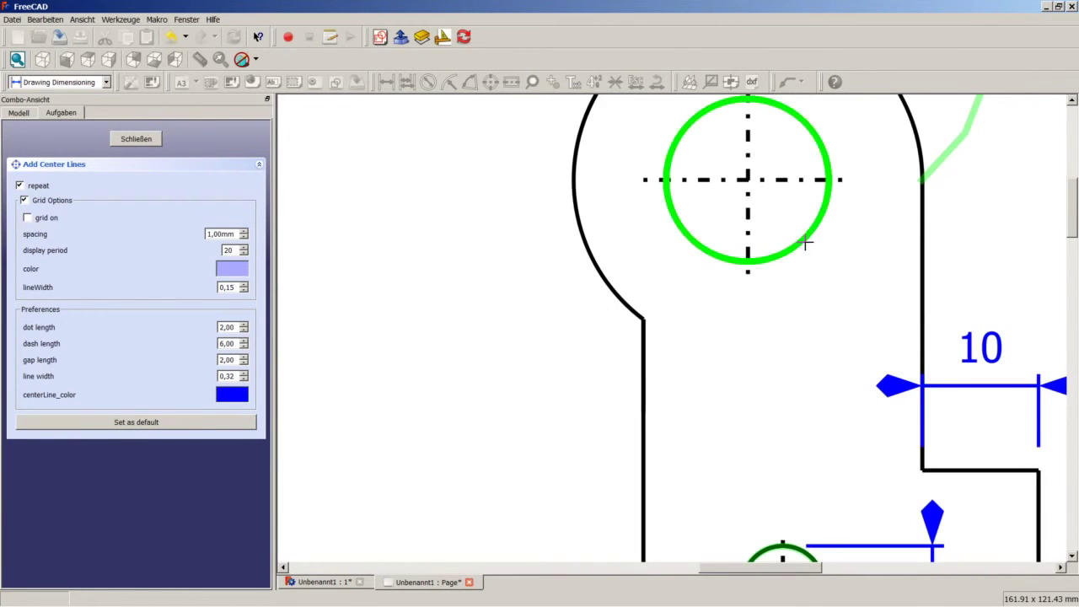
pyautogui.click(807, 243)
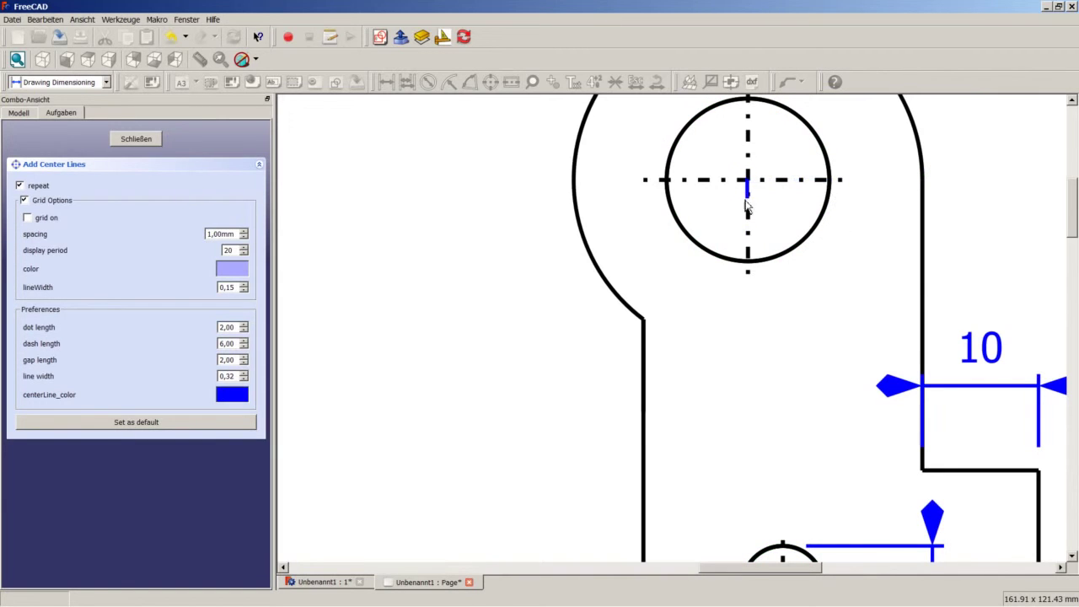
pyautogui.click(853, 186)
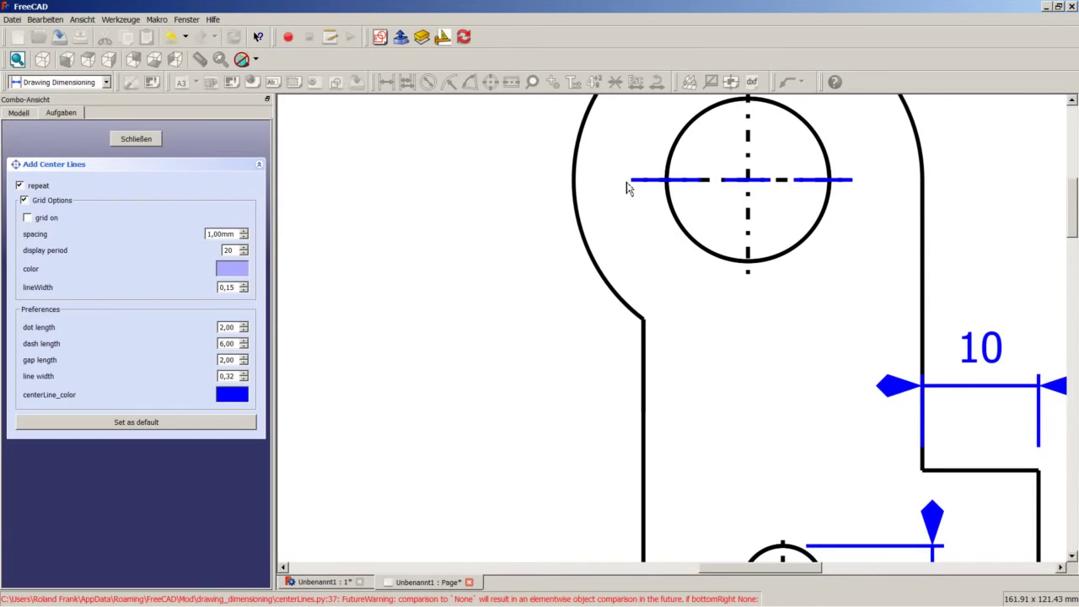
pyautogui.click(752, 298)
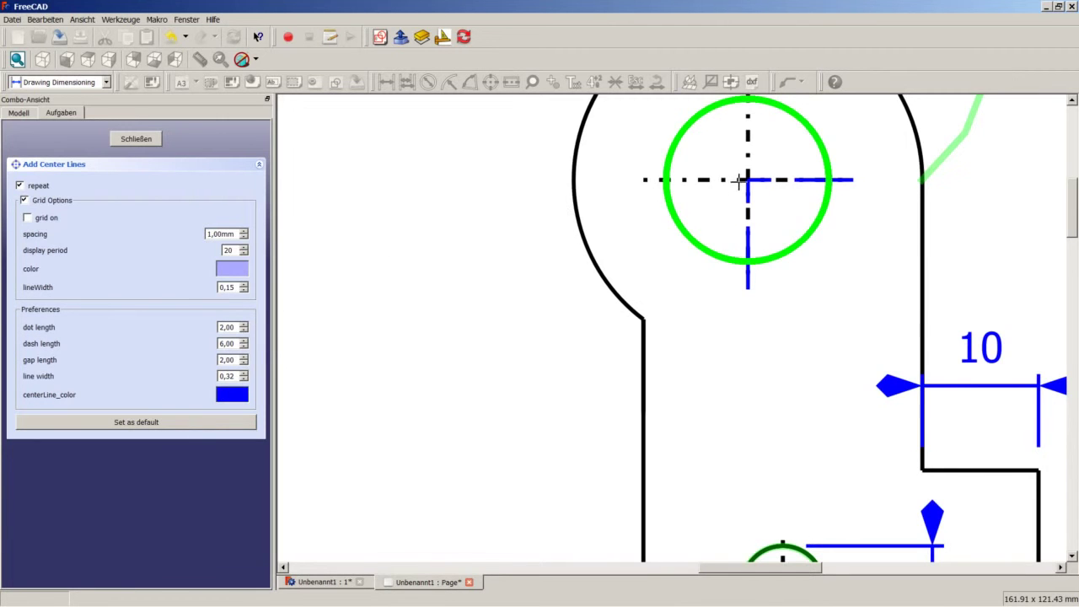
# Step: Close the centre-line task and check the dashed centerLines001 across the views
pyautogui.scroll(-1, 748, 187)
pyautogui.scroll(-3, 750, 188)
pyautogui.scroll(-1, 754, 190)
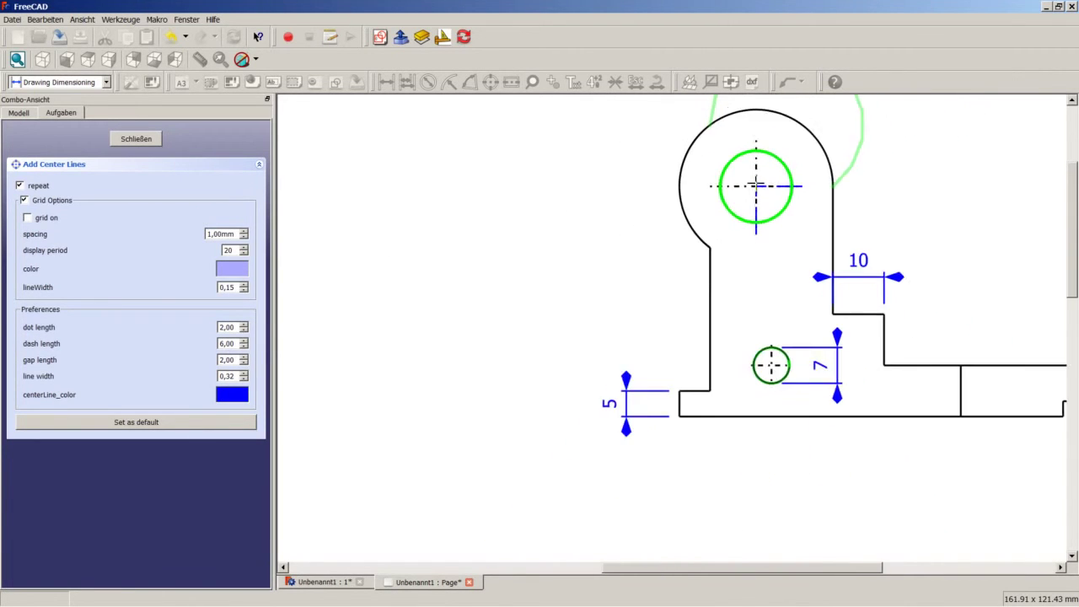
pyautogui.scroll(-1, 758, 191)
pyautogui.scroll(-1, 759, 190)
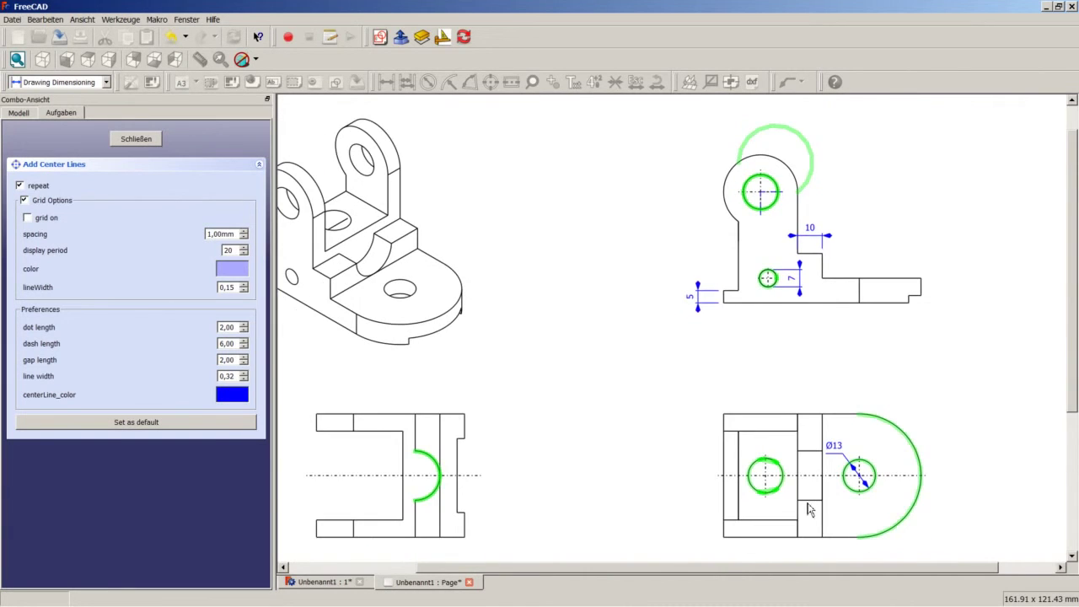
pyautogui.scroll(2, 809, 505)
pyautogui.scroll(2, 816, 480)
pyautogui.scroll(1, 819, 458)
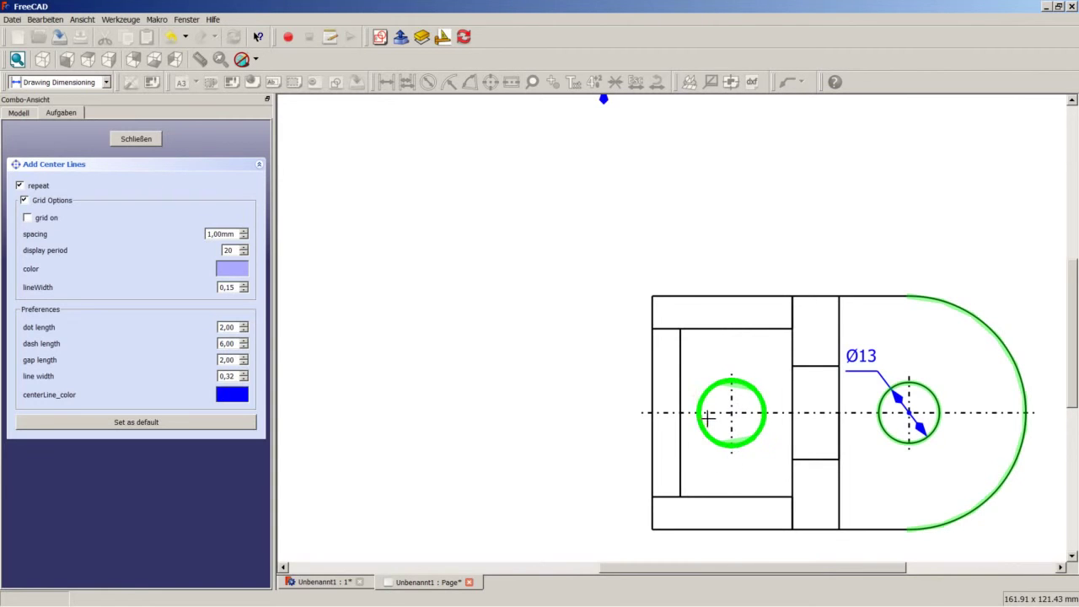
pyautogui.scroll(2, 710, 333)
pyautogui.scroll(1, 713, 330)
pyautogui.scroll(-5, 709, 333)
pyautogui.scroll(-4, 708, 331)
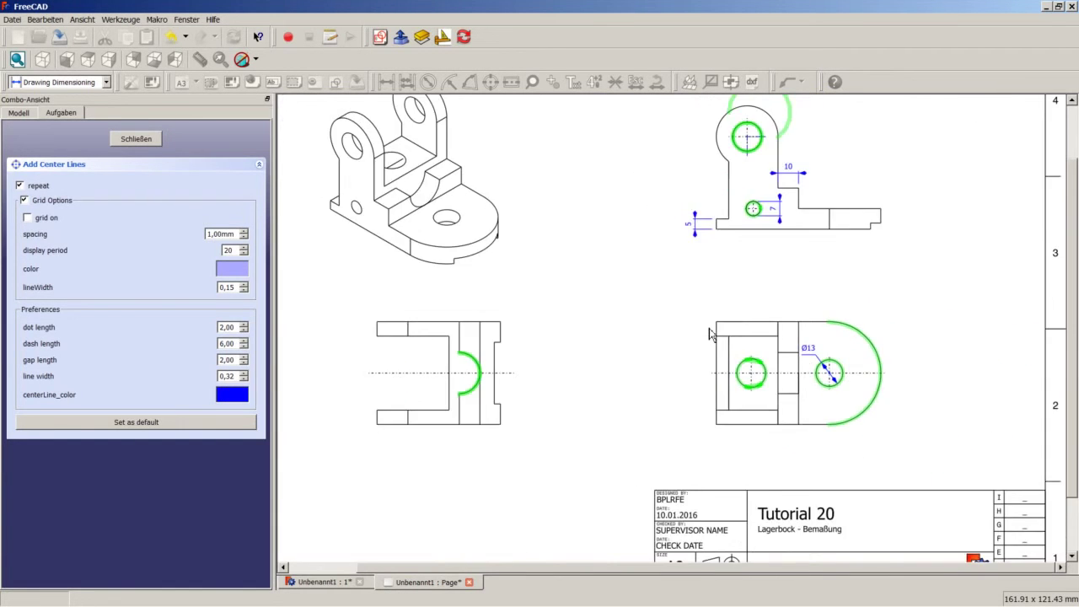
pyautogui.click(136, 138)
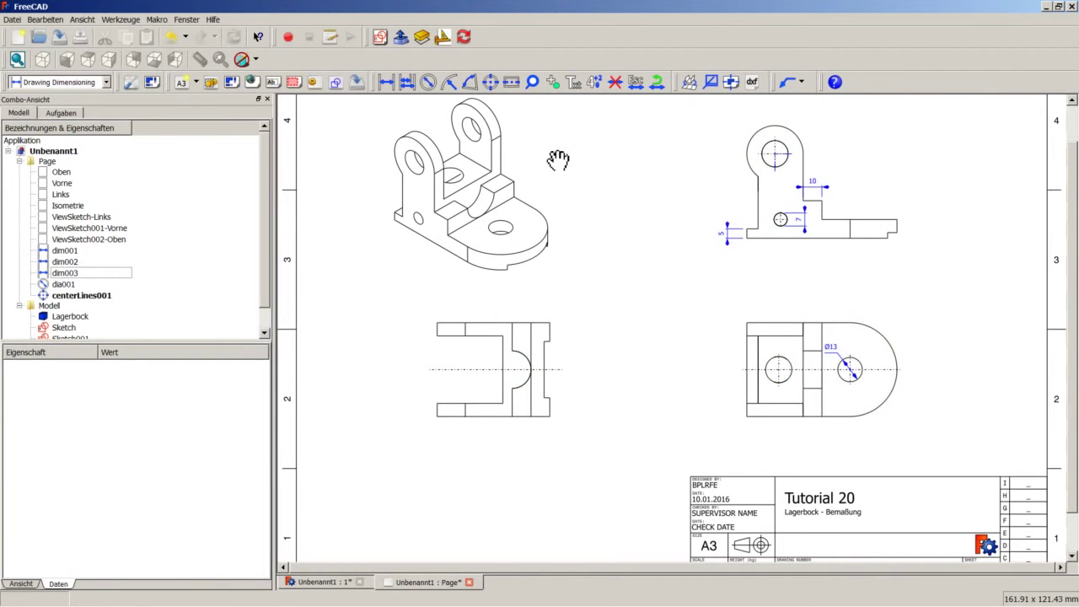
pyautogui.scroll(-1, 544, 109)
pyautogui.scroll(-1, 544, 108)
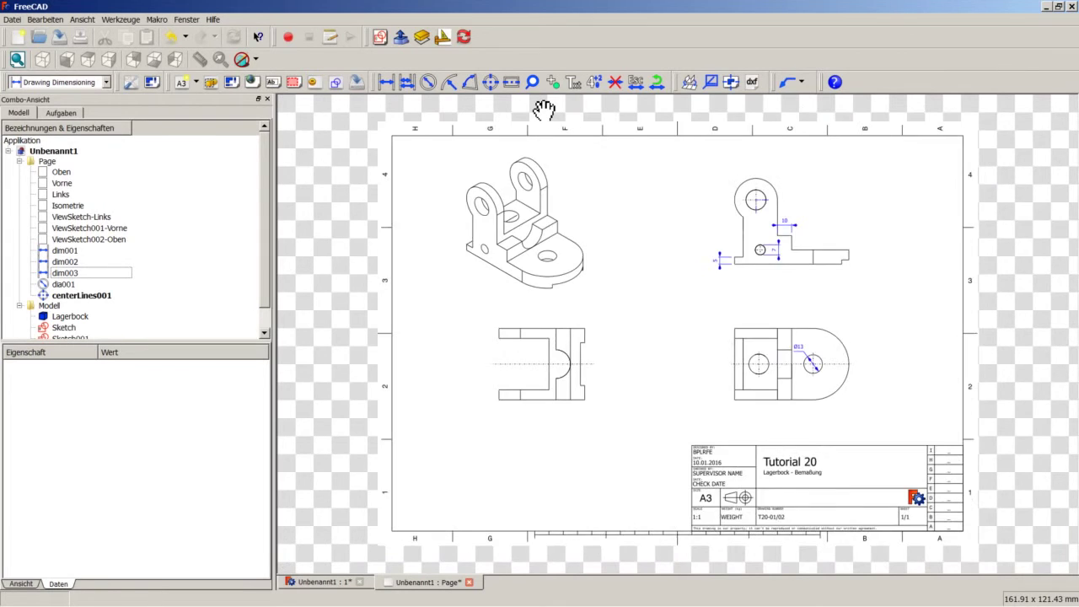
pyautogui.scroll(3, 544, 107)
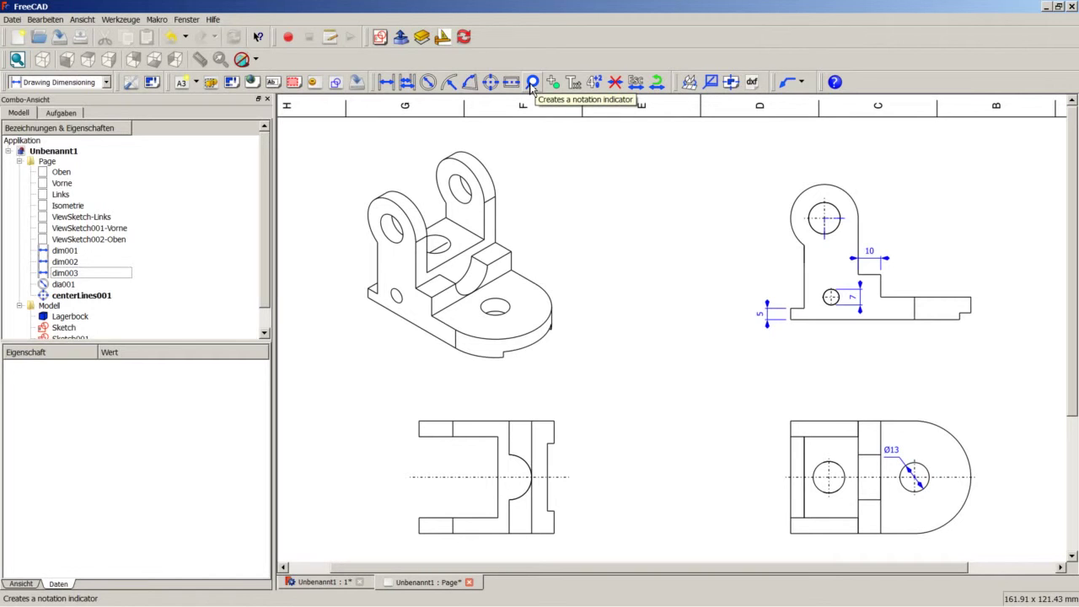
# Step: Place balloon 1 with a bent leader from the isometric view's front hole
pyautogui.scroll(1, 532, 188)
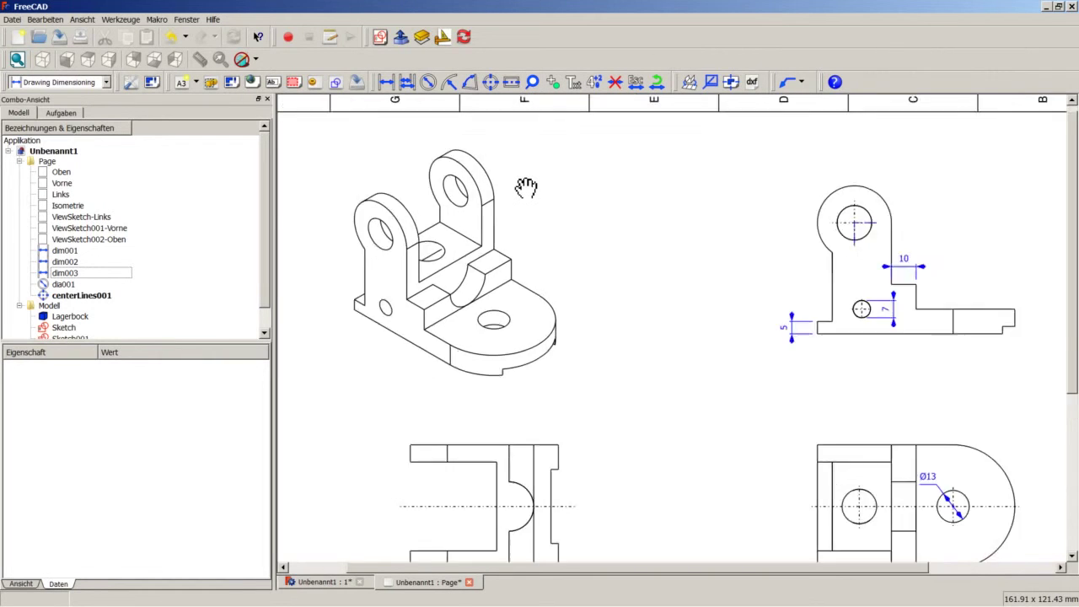
pyautogui.scroll(2, 526, 180)
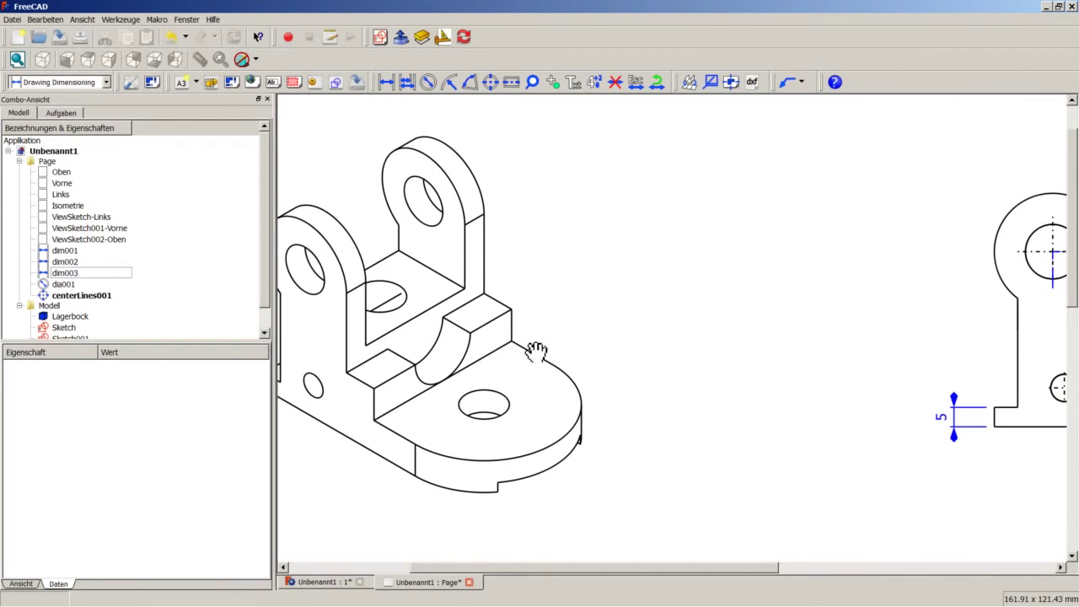
pyautogui.click(533, 83)
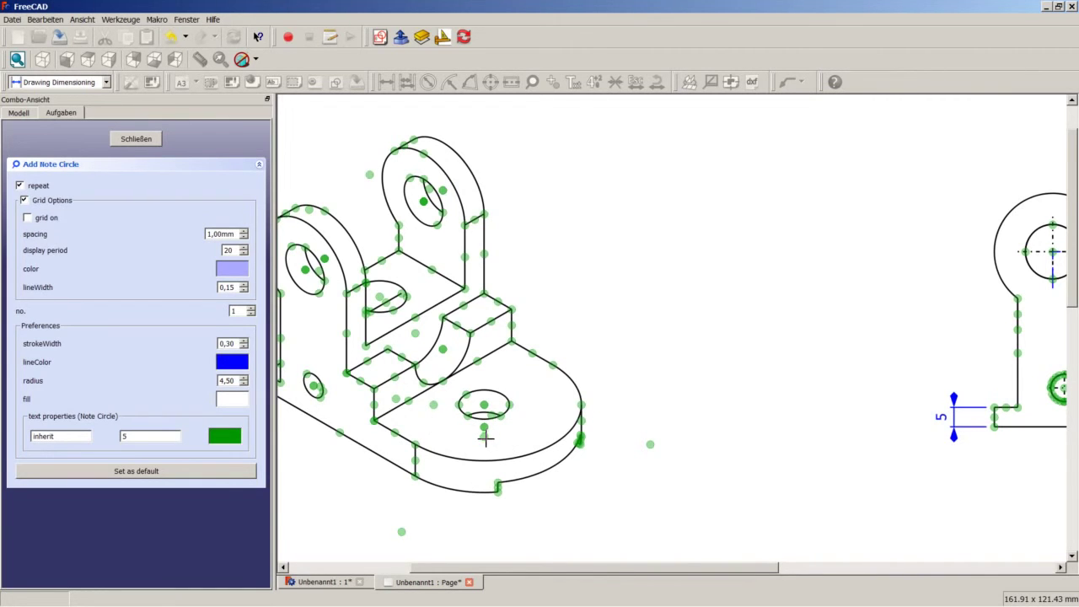
pyautogui.click(484, 436)
pyautogui.click(693, 295)
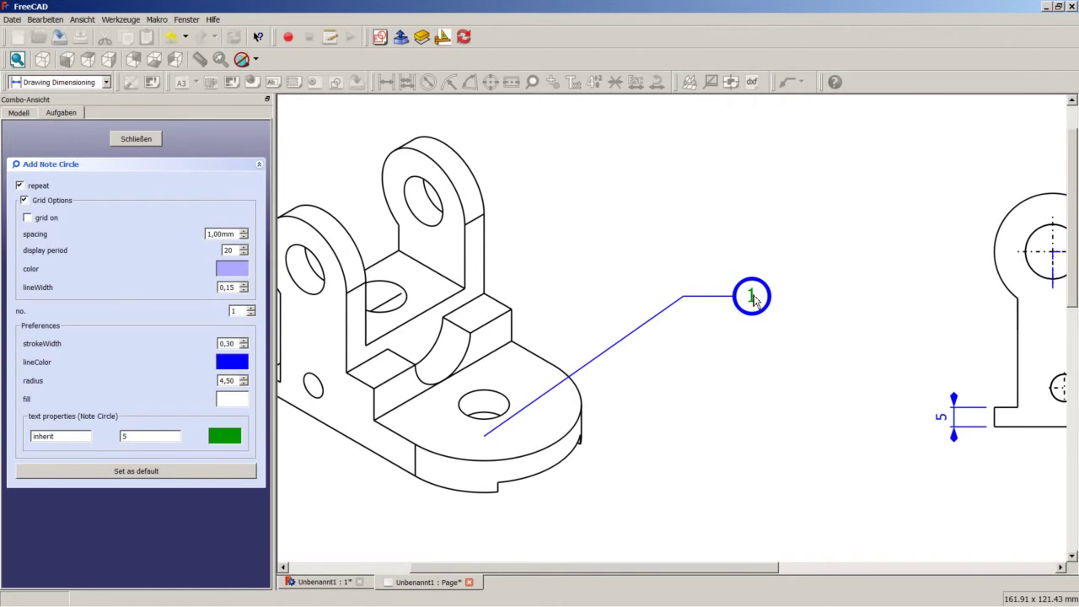
pyautogui.click(755, 299)
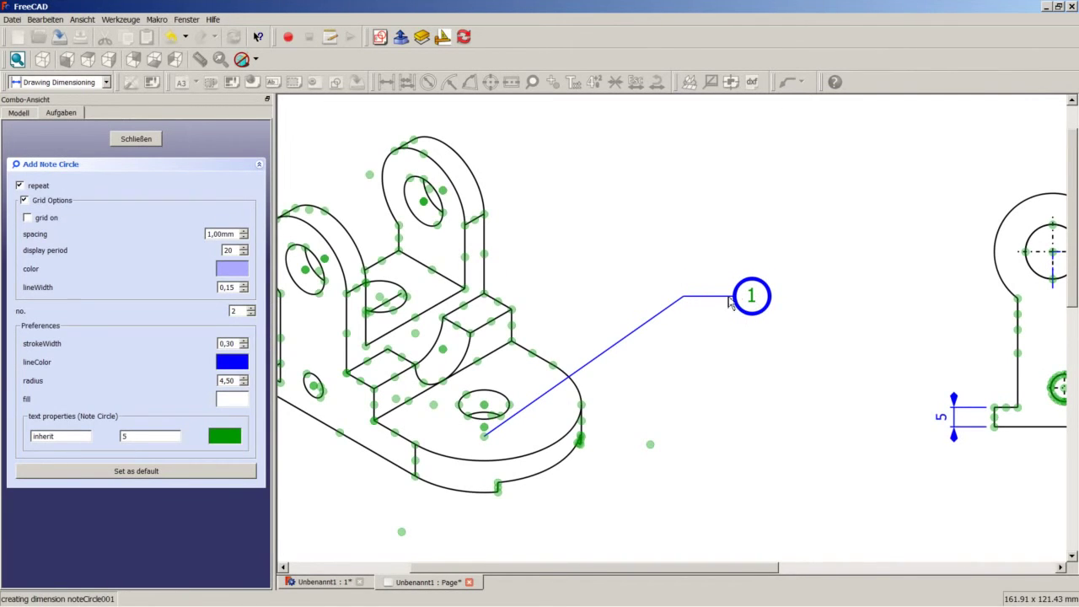
pyautogui.click(136, 138)
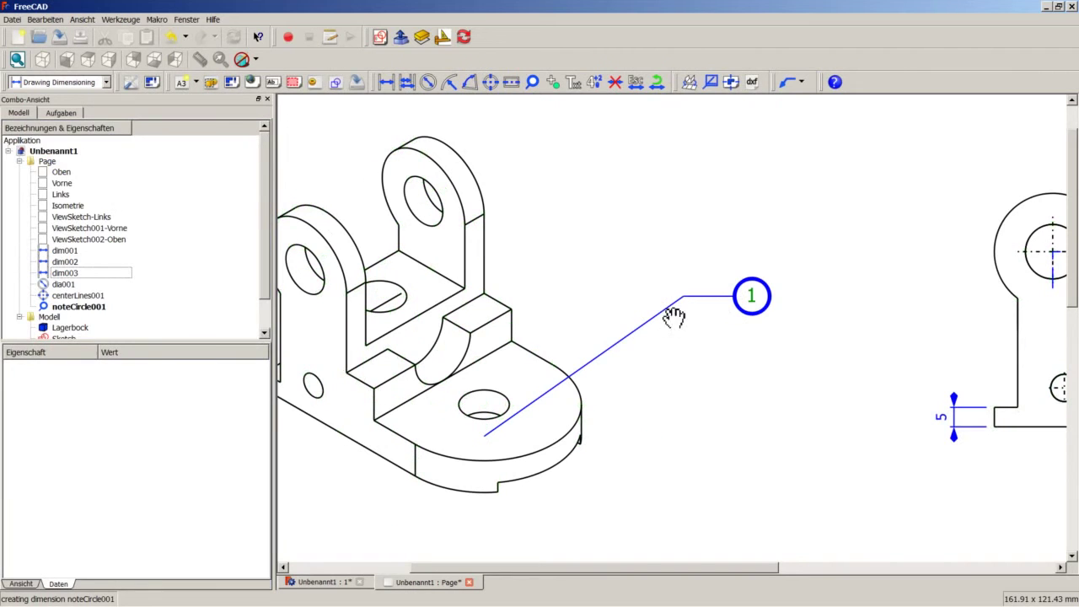
# Step: Set noteCircle001's note Text property to A
pyautogui.click(75, 306)
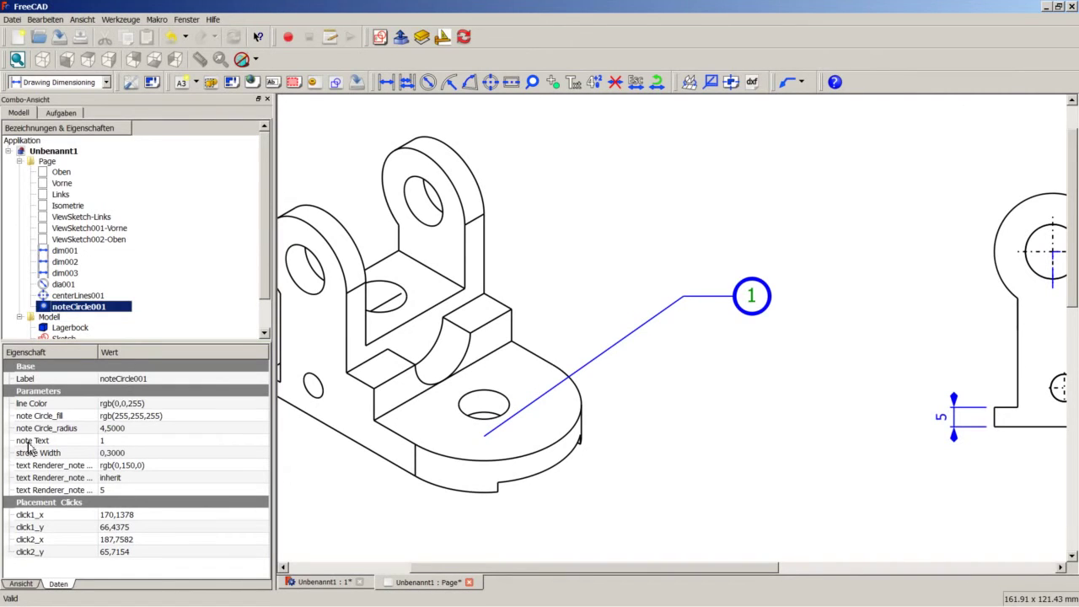
pyautogui.click(113, 442)
pyautogui.write('A')
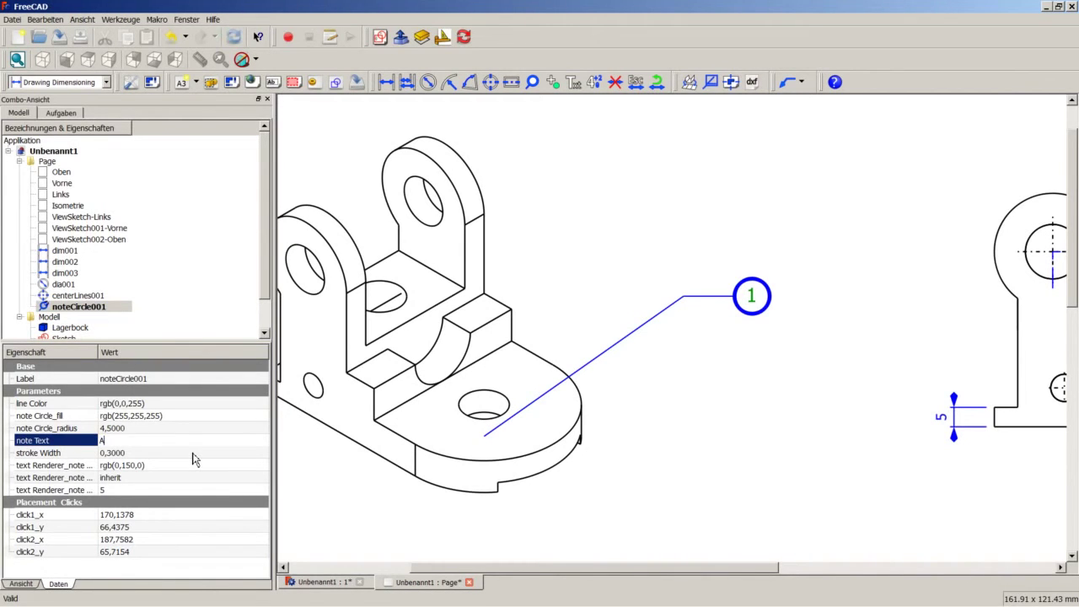
pyautogui.scroll(-5, 670, 415)
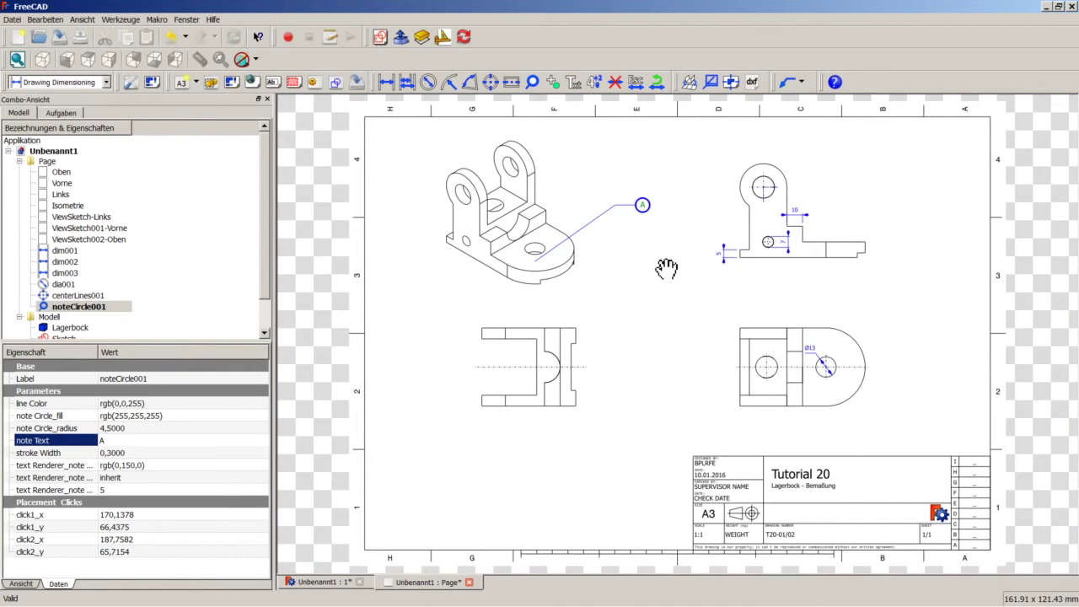
pyautogui.hotkey('ctrl', 'r')
pyautogui.scroll(2, 645, 253)
pyautogui.scroll(3, 645, 224)
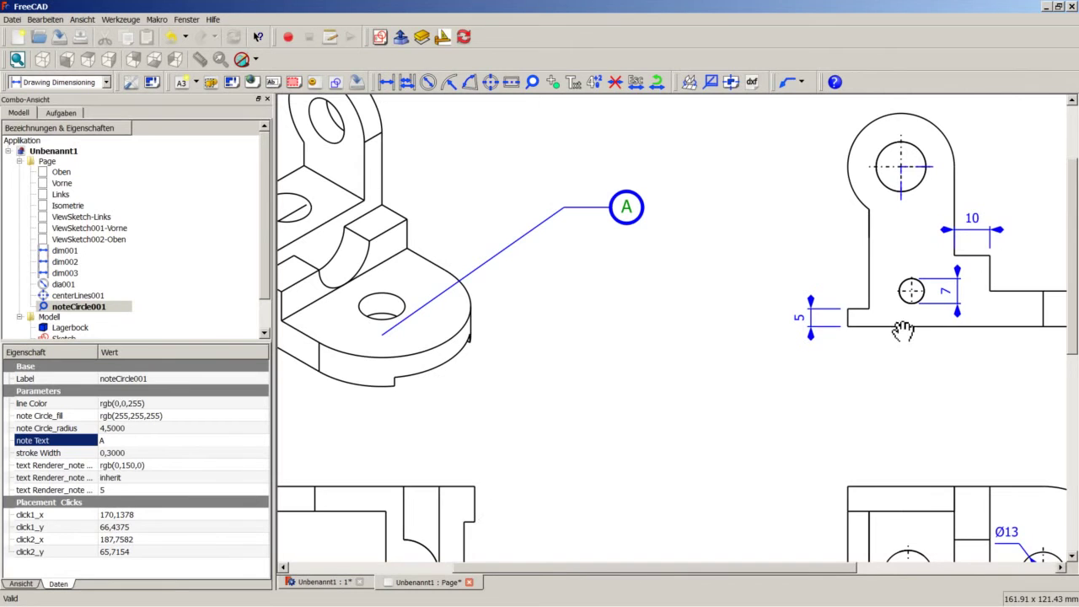
pyautogui.scroll(-1, 393, 296)
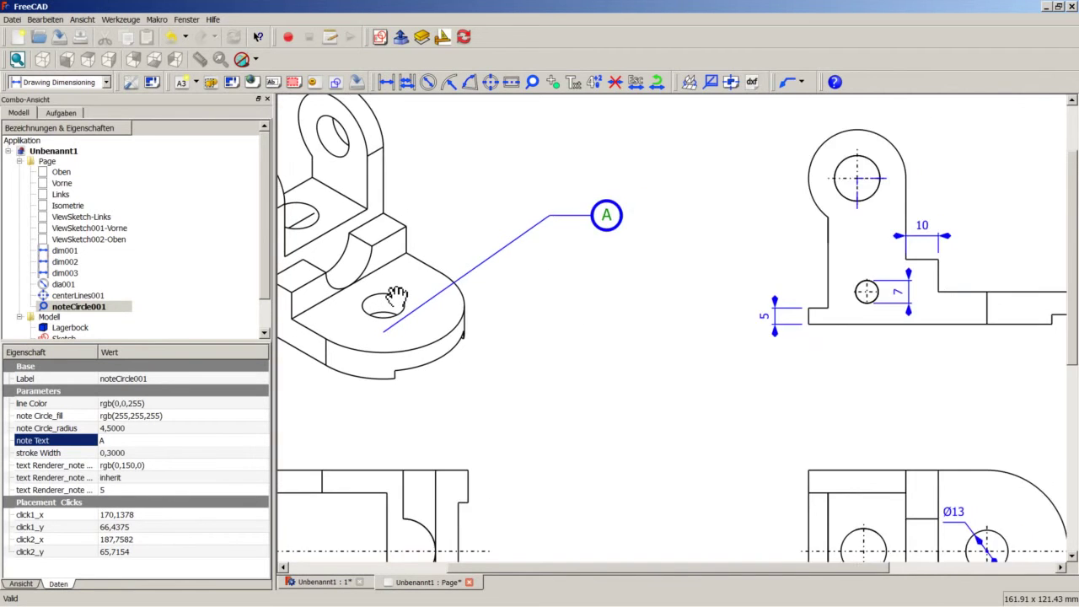
pyautogui.scroll(-1, 396, 297)
pyautogui.click(552, 84)
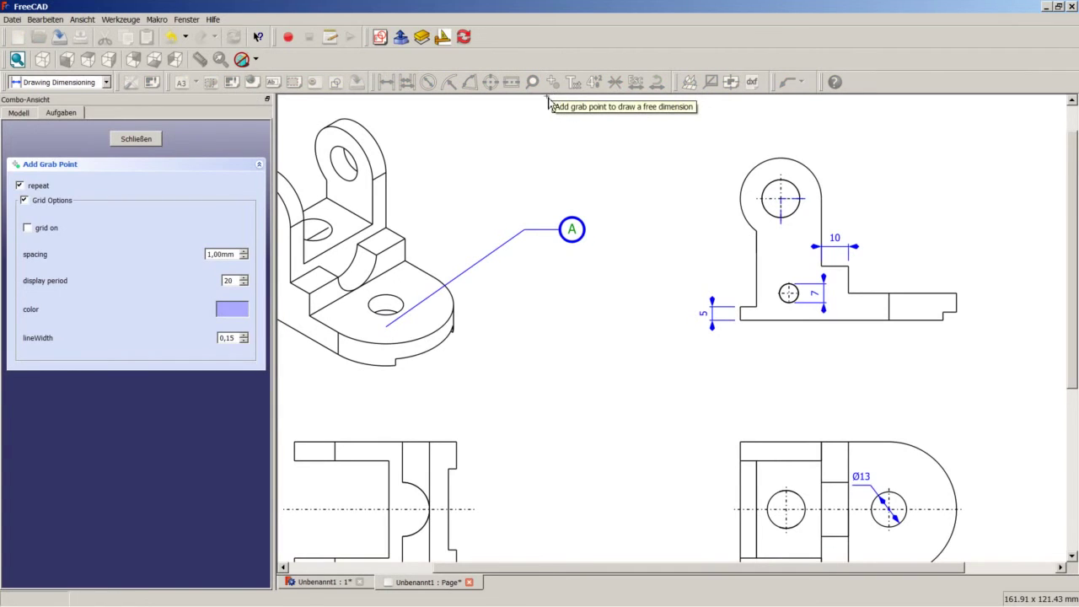
pyautogui.click(418, 296)
pyautogui.click(136, 139)
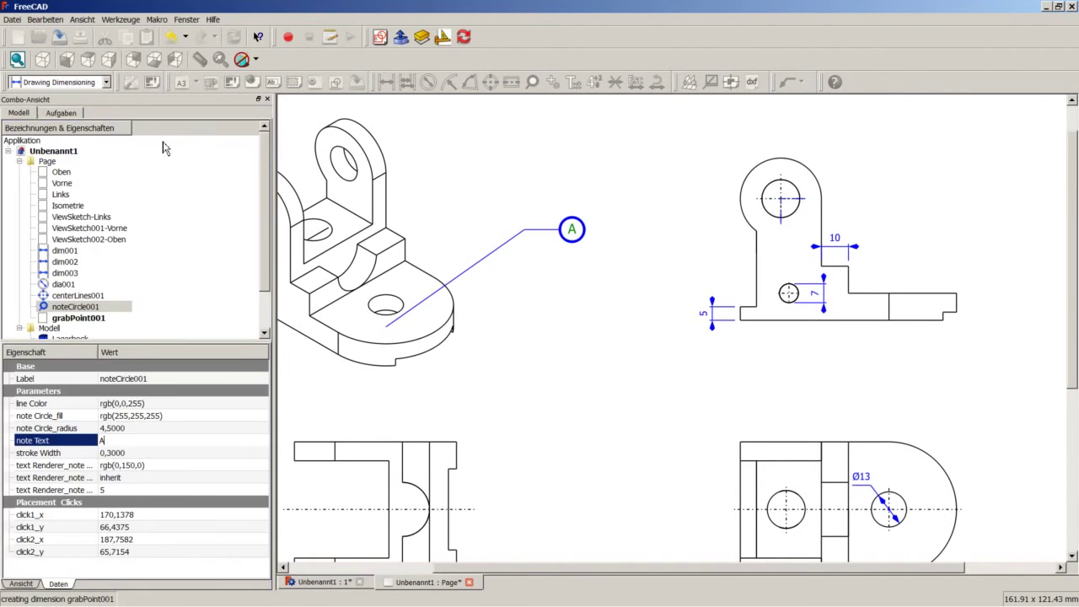
pyautogui.click(535, 81)
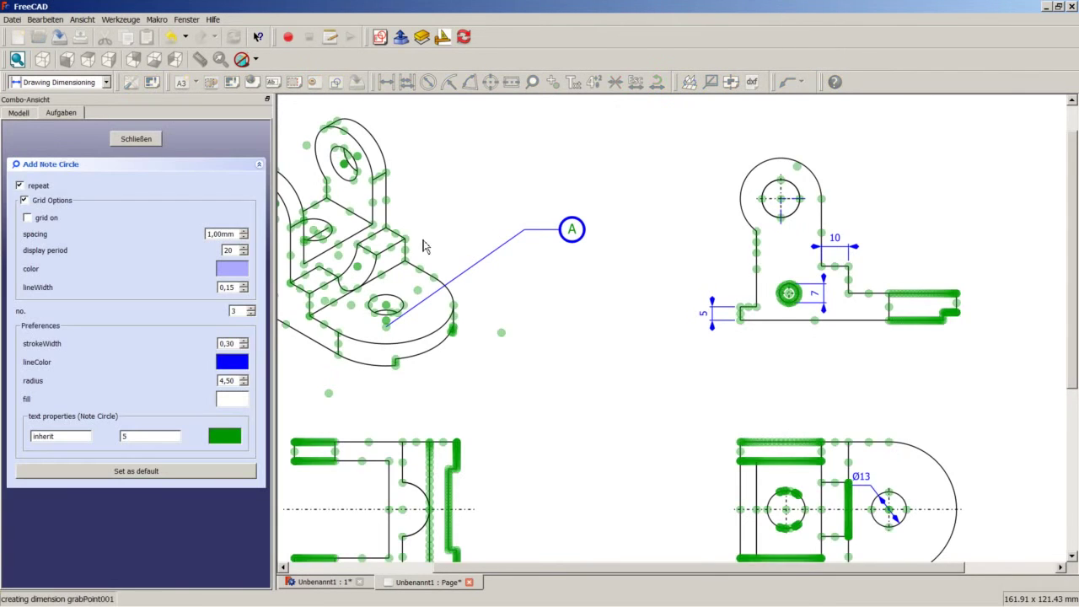
pyautogui.scroll(-1, 423, 253)
pyautogui.scroll(3, 423, 262)
pyautogui.scroll(2, 423, 262)
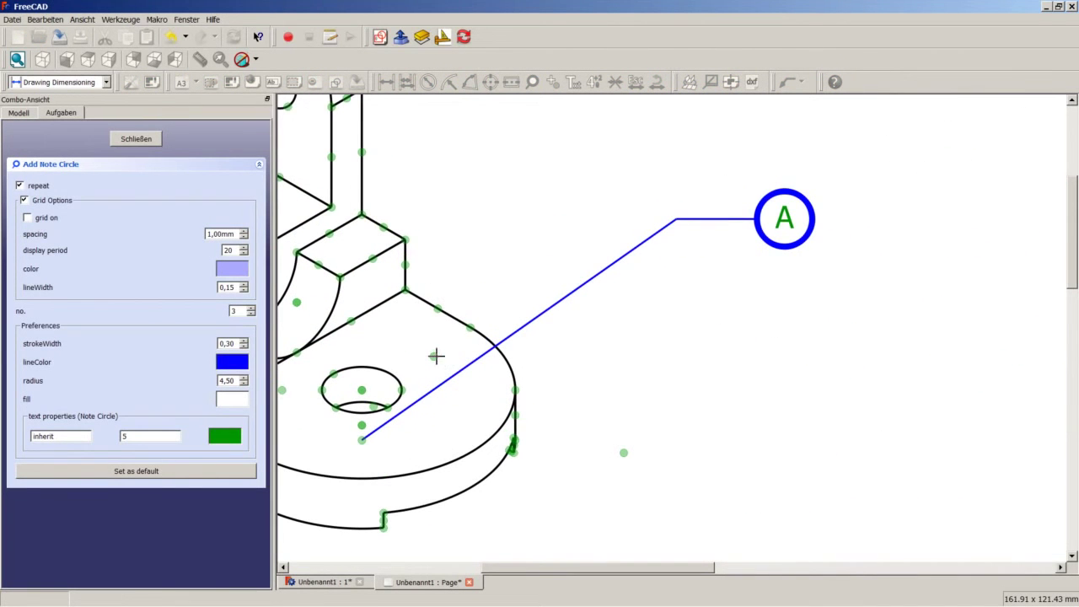
pyautogui.click(433, 355)
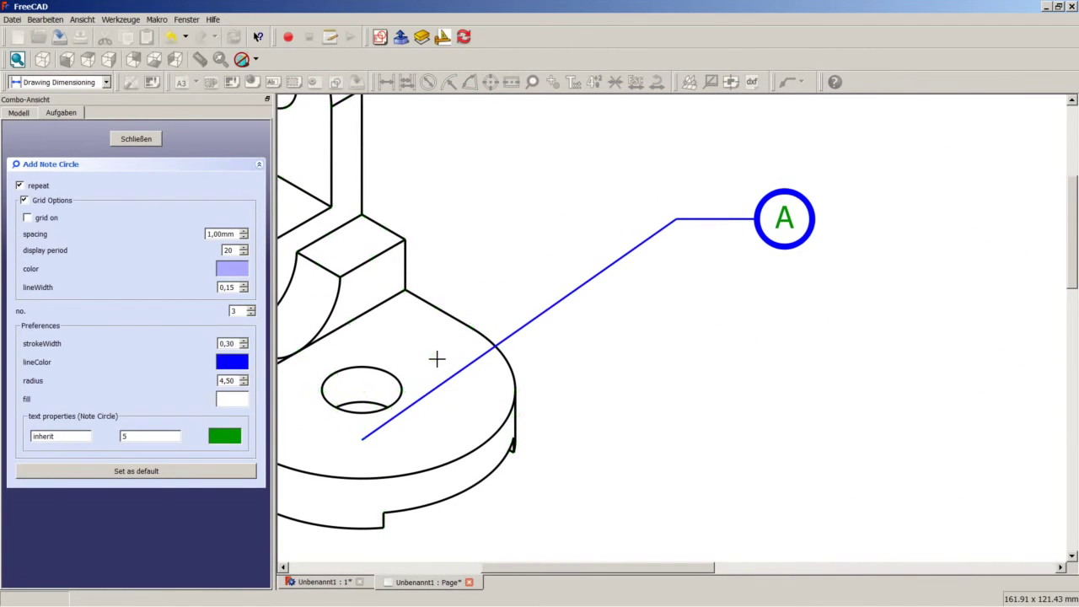
pyautogui.click(628, 133)
pyautogui.click(739, 127)
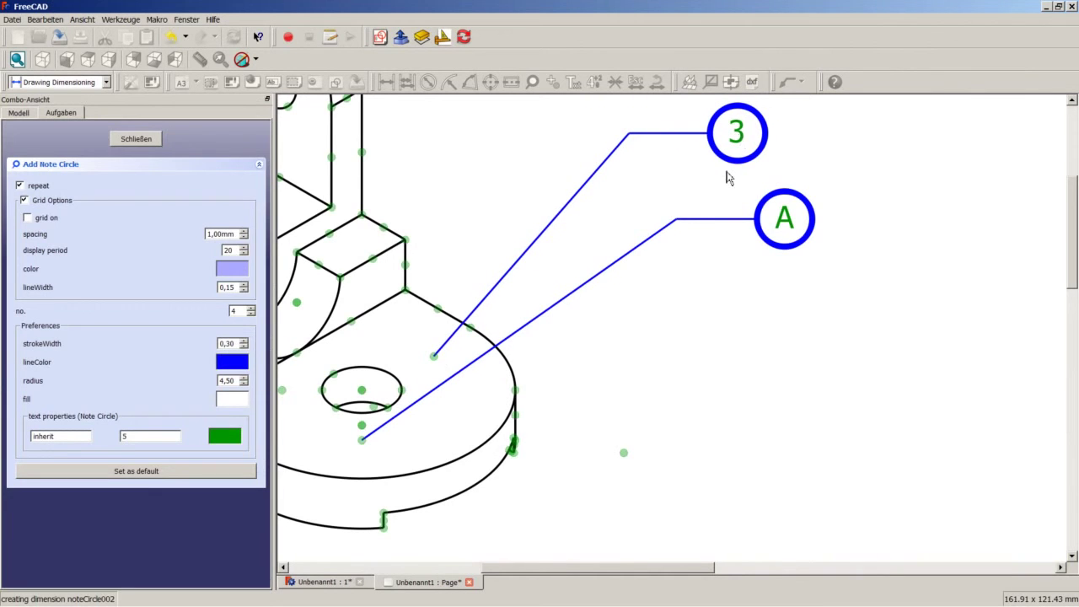
pyautogui.click(133, 139)
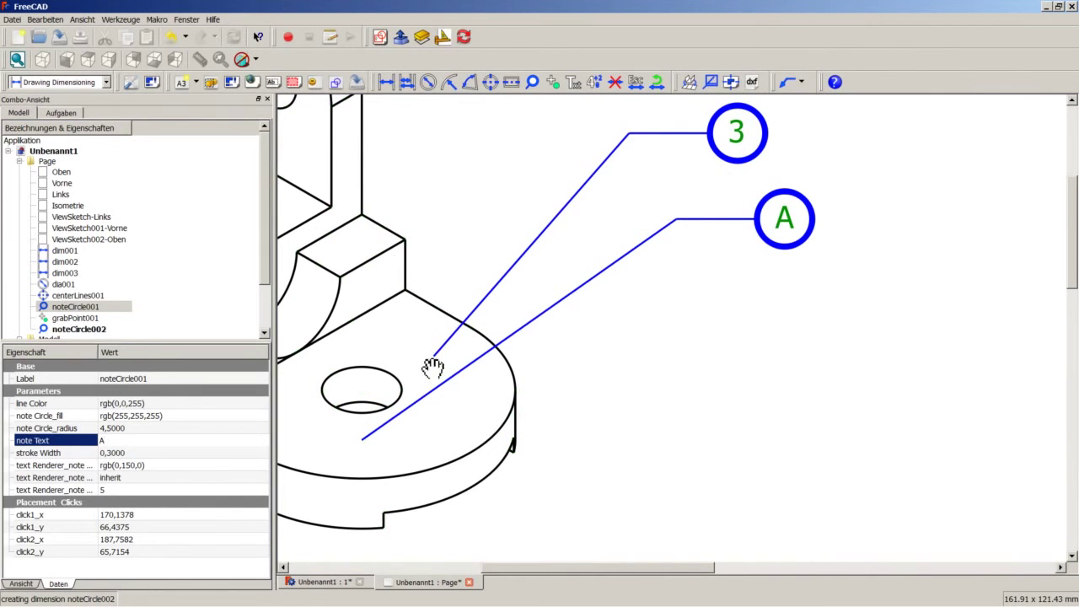
pyautogui.scroll(-2, 483, 304)
pyautogui.scroll(-2, 482, 301)
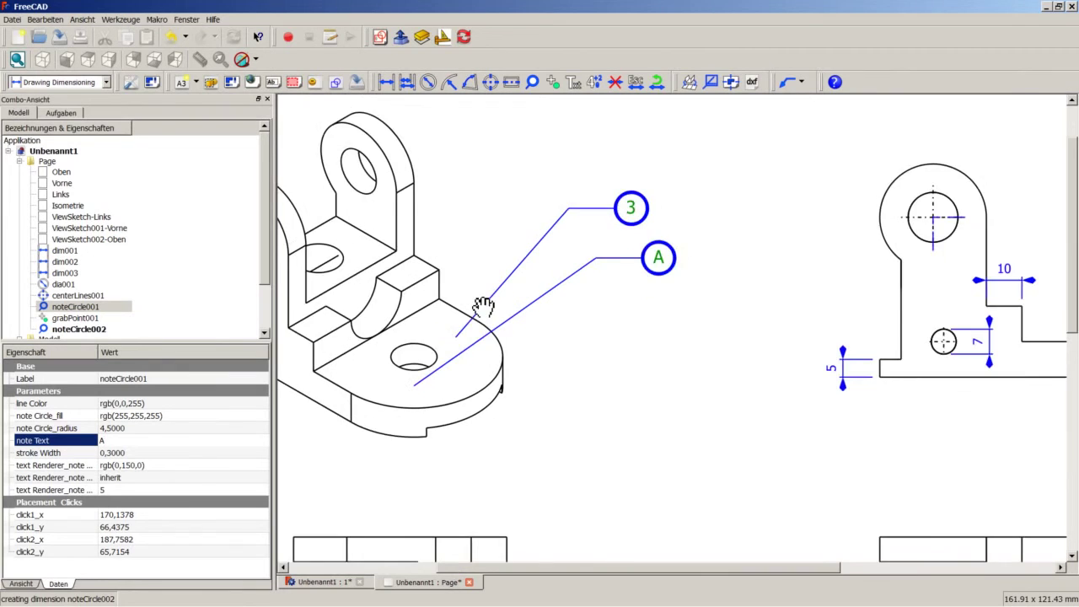
pyautogui.scroll(-2, 489, 306)
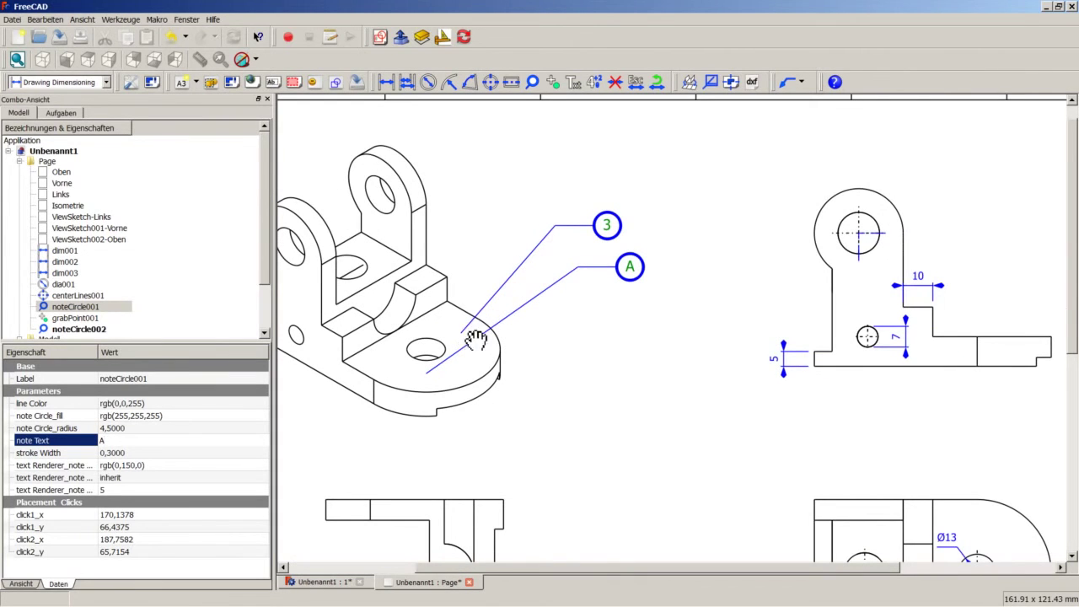
pyautogui.click(552, 82)
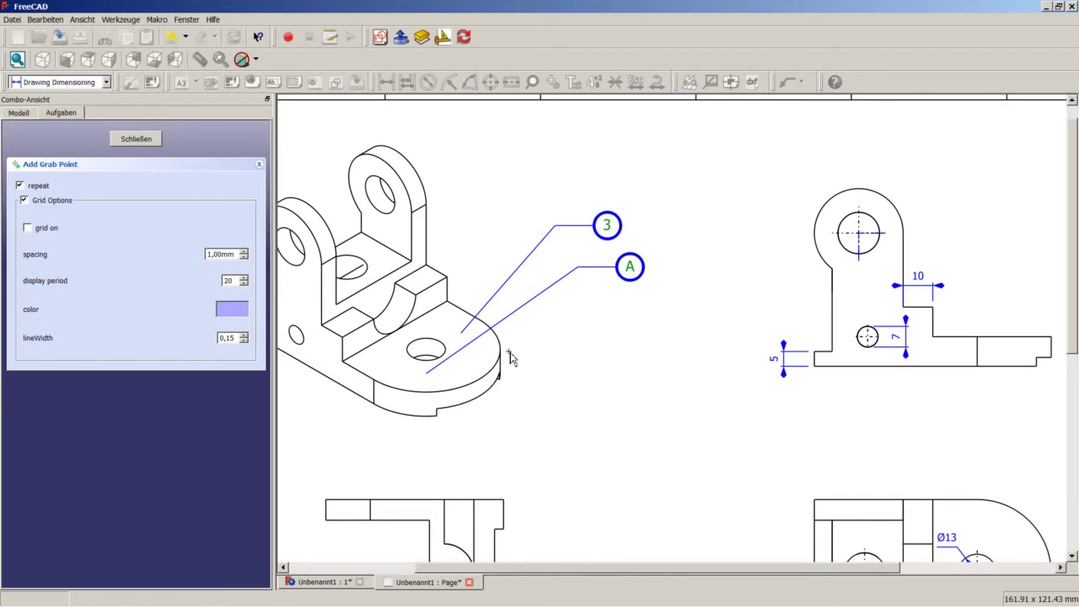
pyautogui.scroll(-1, 460, 312)
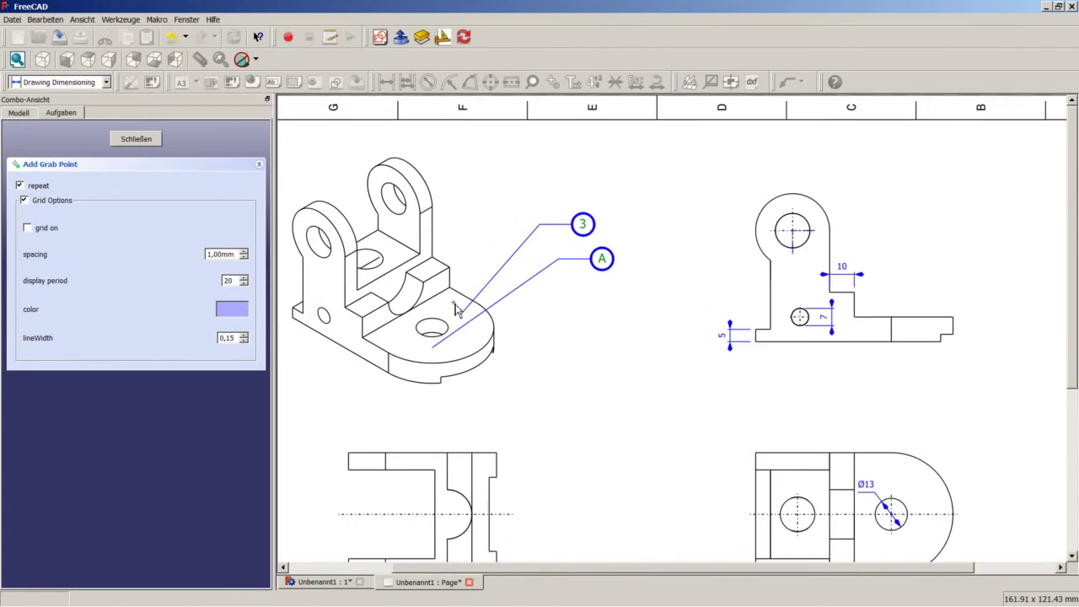
pyautogui.scroll(2, 460, 310)
pyautogui.scroll(3, 465, 309)
pyautogui.scroll(2, 471, 307)
pyautogui.scroll(2, 469, 304)
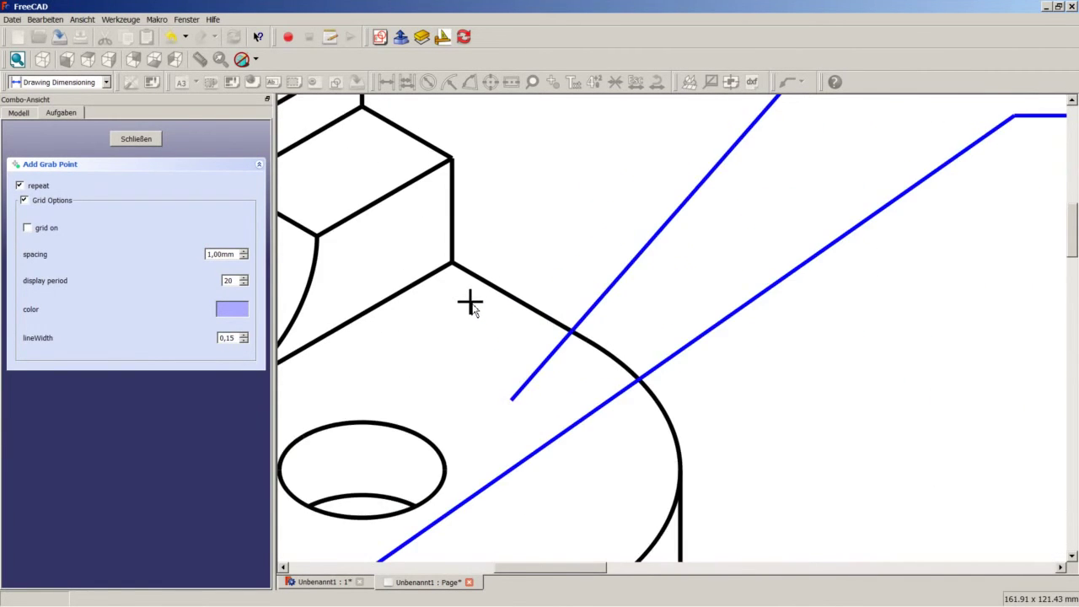
pyautogui.scroll(1, 469, 297)
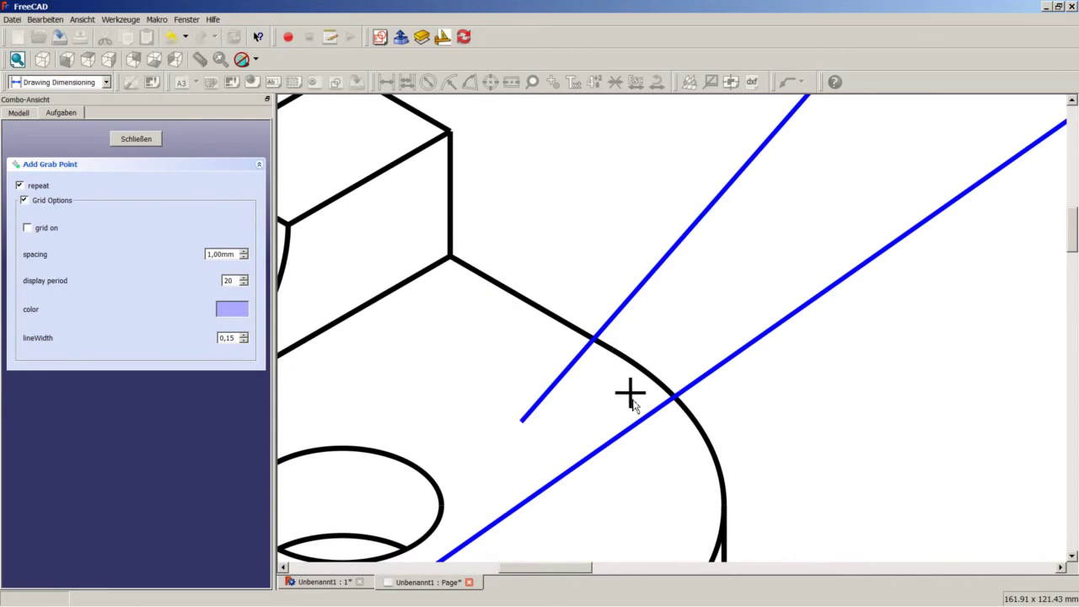
pyautogui.scroll(-1, 665, 391)
pyautogui.scroll(1, 656, 395)
pyautogui.scroll(-2, 654, 399)
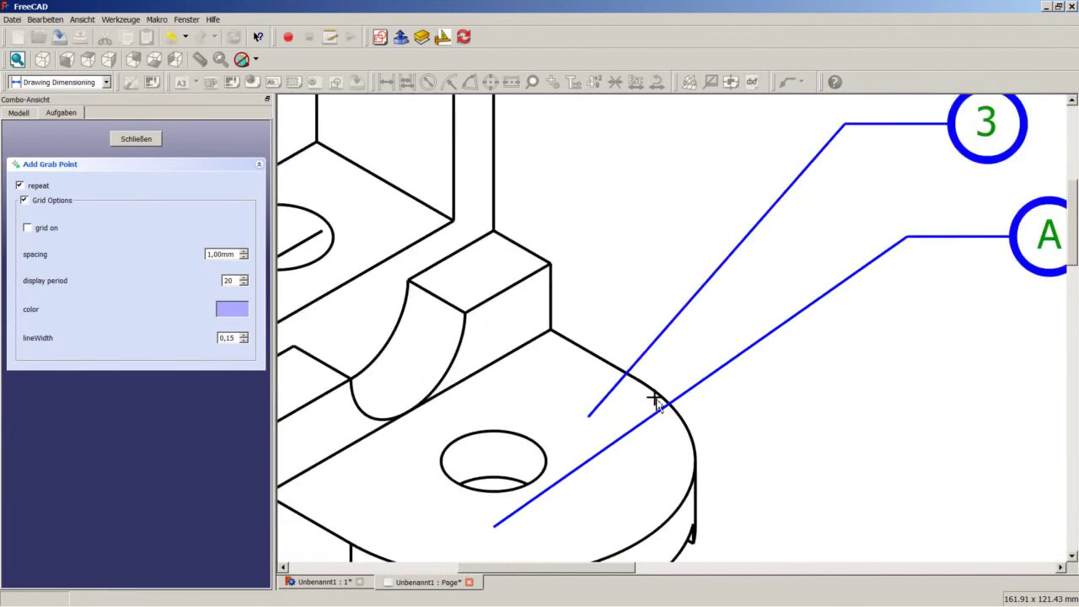
pyautogui.scroll(-2, 652, 400)
pyautogui.scroll(-2, 653, 397)
pyautogui.scroll(-1, 652, 397)
pyautogui.scroll(1, 721, 268)
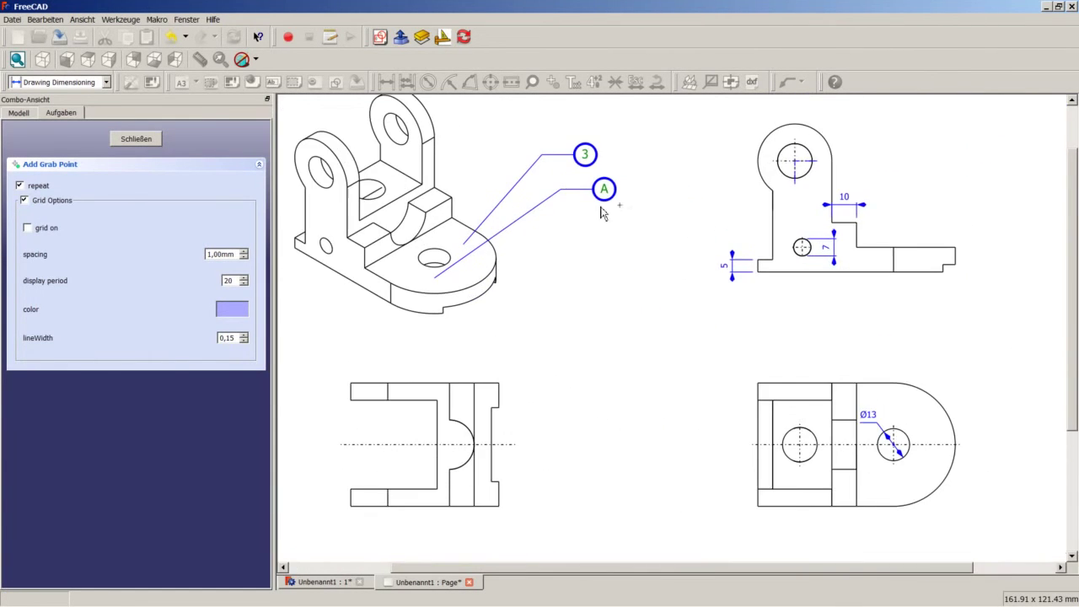
pyautogui.click(128, 139)
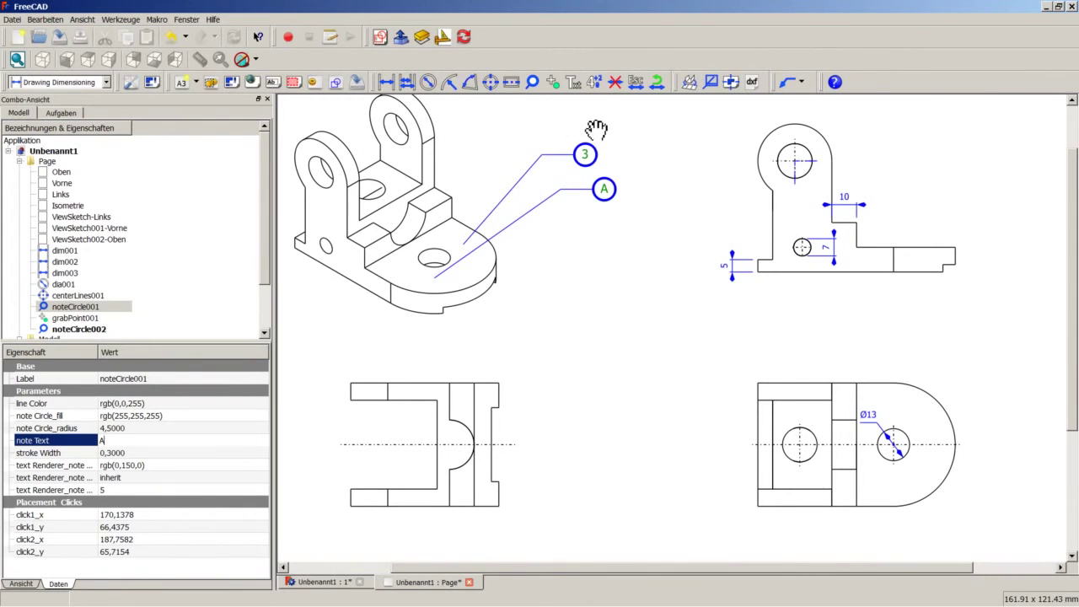
# Step: Drop a plain 'text' label between the isometric and upper-right views
pyautogui.click(577, 84)
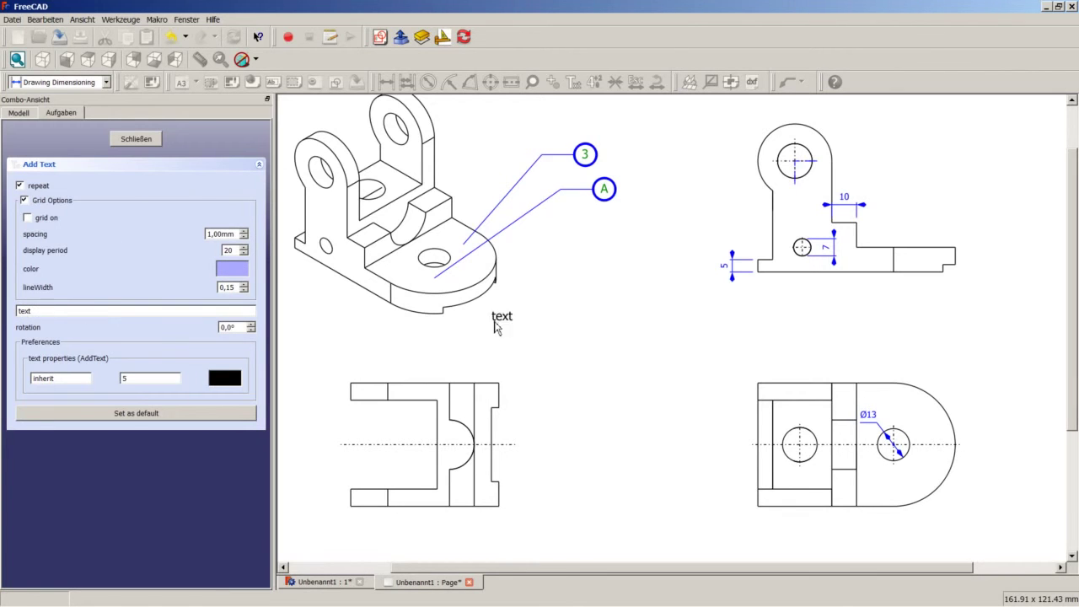
pyautogui.click(626, 295)
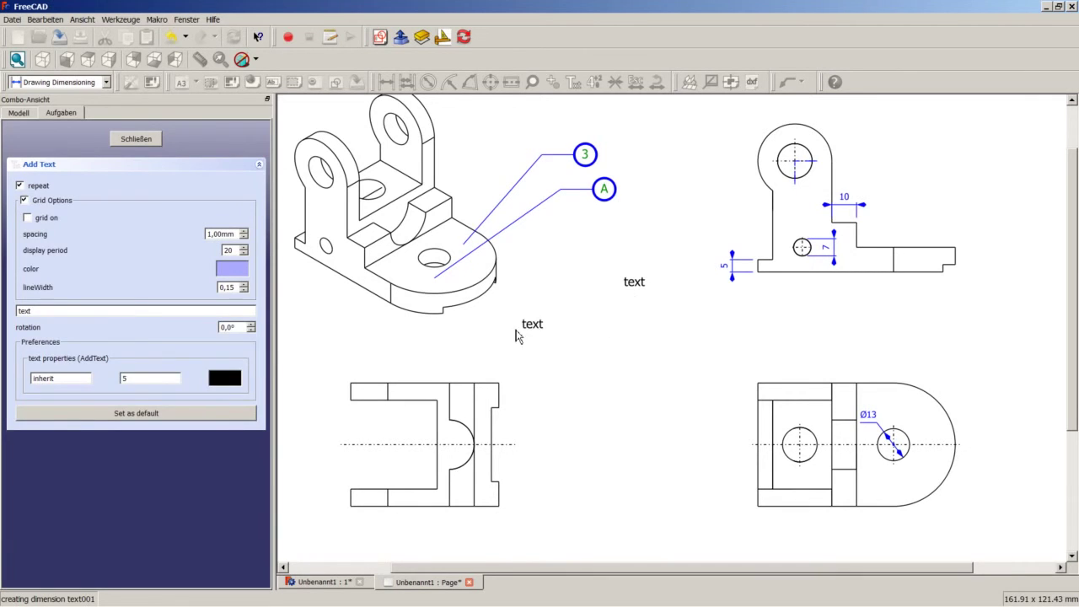
pyautogui.click(135, 139)
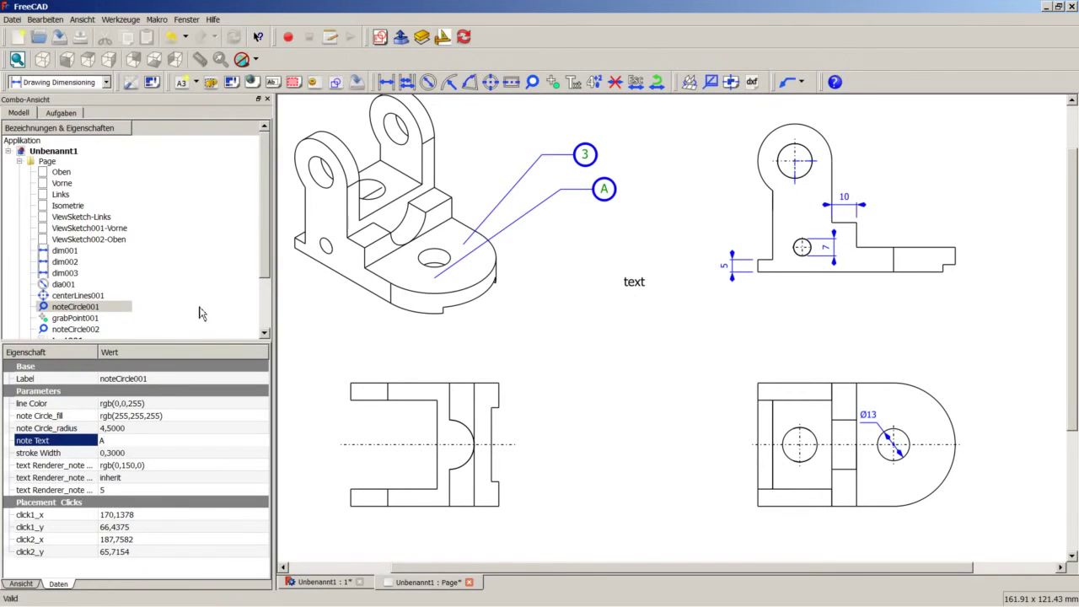
# Step: Edit text001's text property to read 'Überschreiben' and apply it
pyautogui.moveTo(265, 274); pyautogui.dragTo(272, 305)
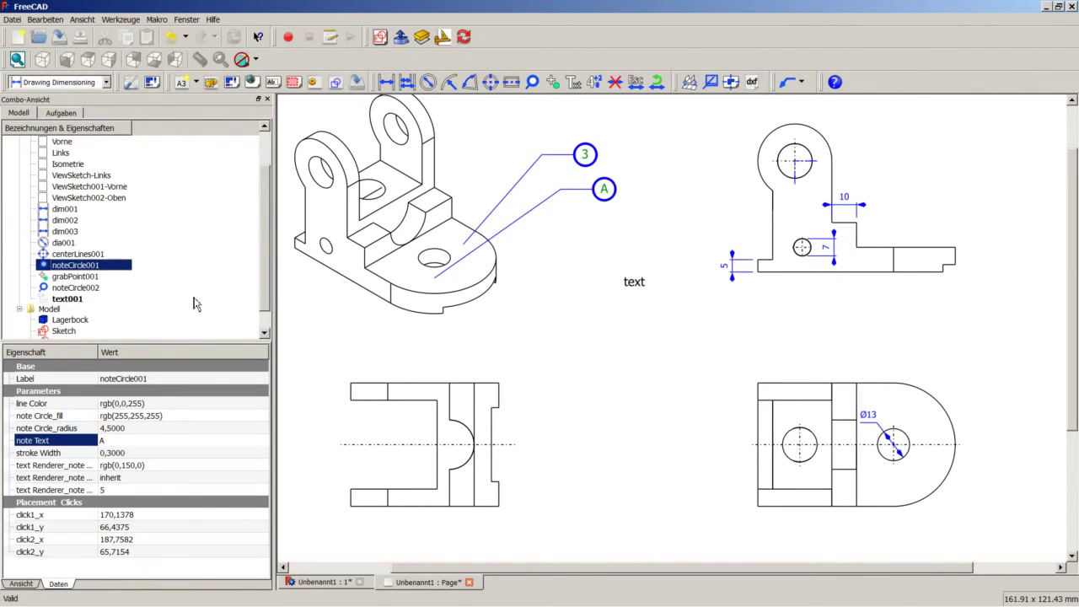
pyautogui.click(71, 299)
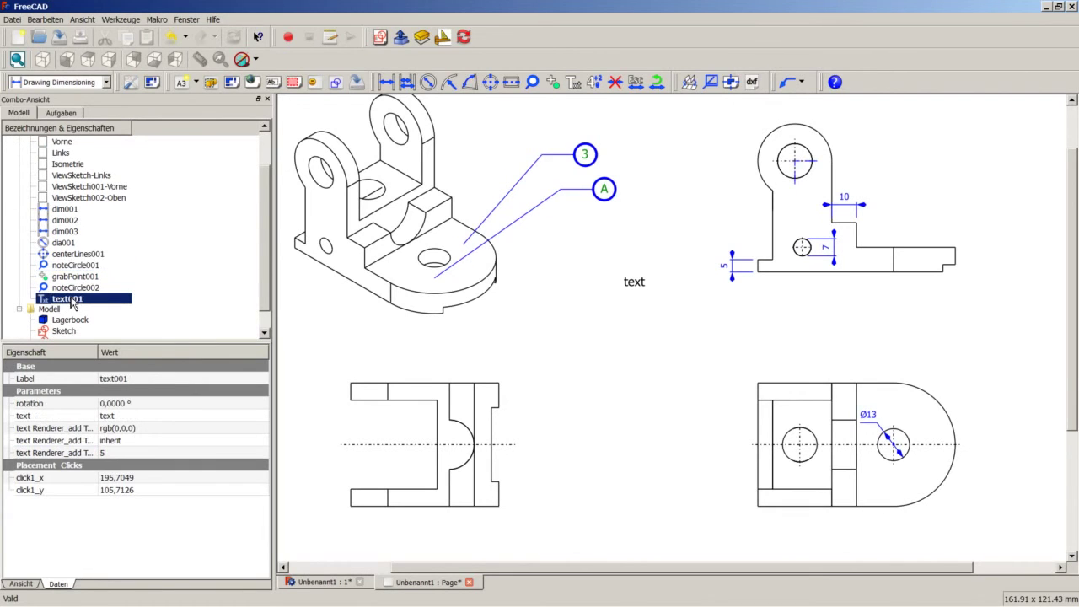
pyautogui.click(133, 417)
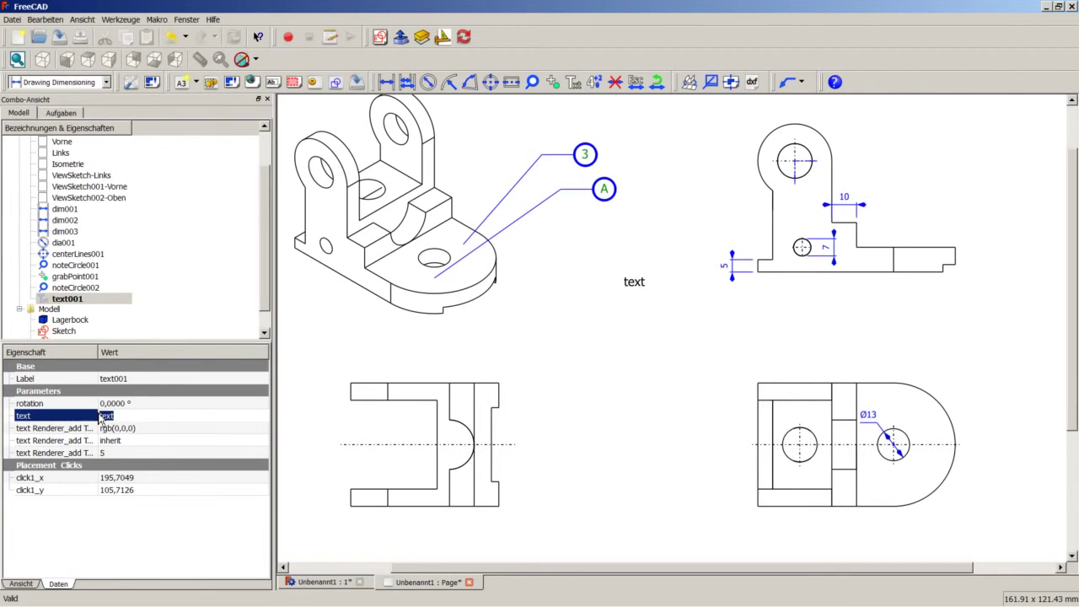
pyautogui.press('BackSpace')
pyautogui.write('Überschreiben')
pyautogui.click(539, 337)
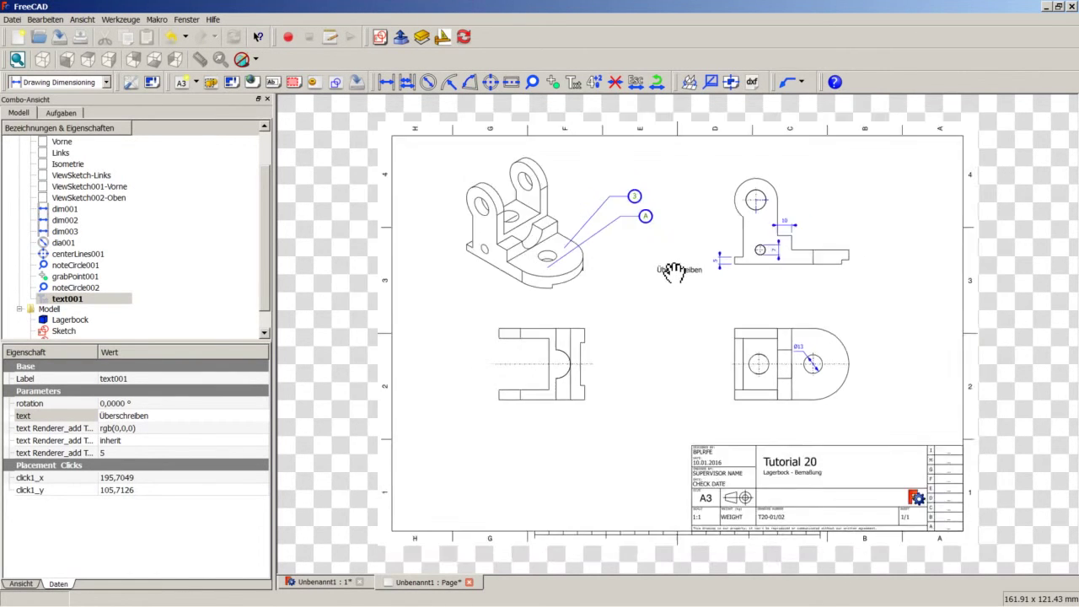
pyautogui.scroll(1, 666, 268)
pyautogui.scroll(2, 674, 270)
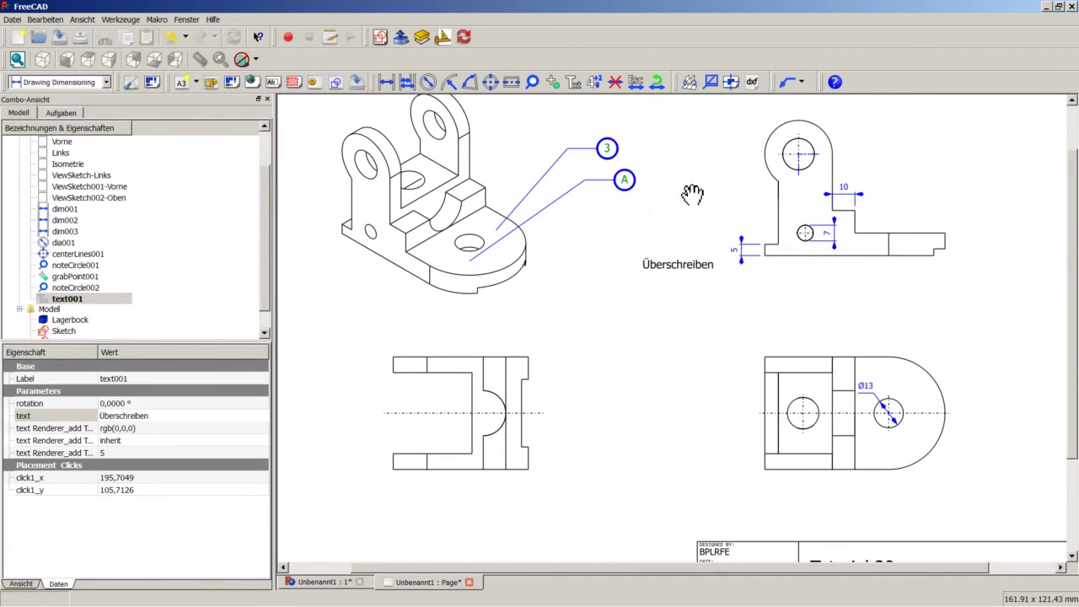
# Step: Attach tolerance001 (+0.0/-0.0) beside the side view's 10 dimension and inspect its properties
pyautogui.click(594, 81)
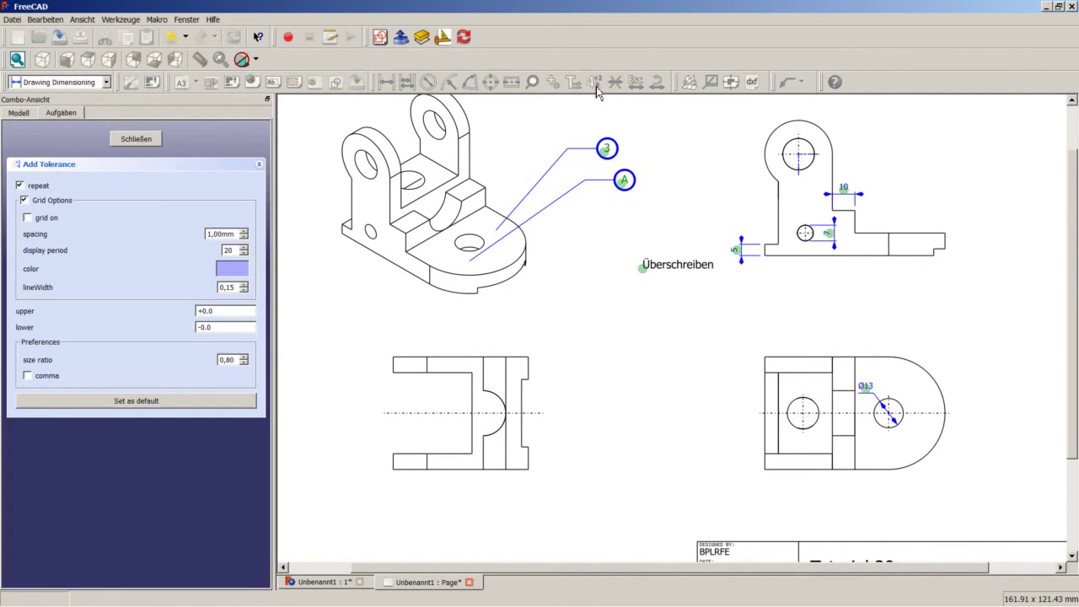
pyautogui.scroll(-2, 885, 206)
pyautogui.scroll(3, 902, 197)
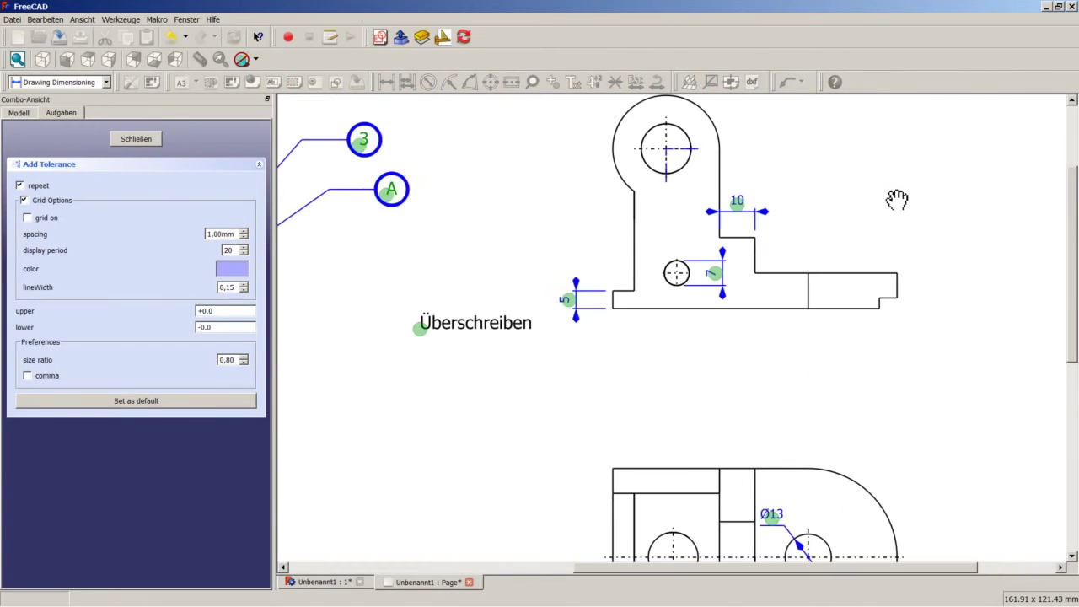
pyautogui.scroll(2, 843, 215)
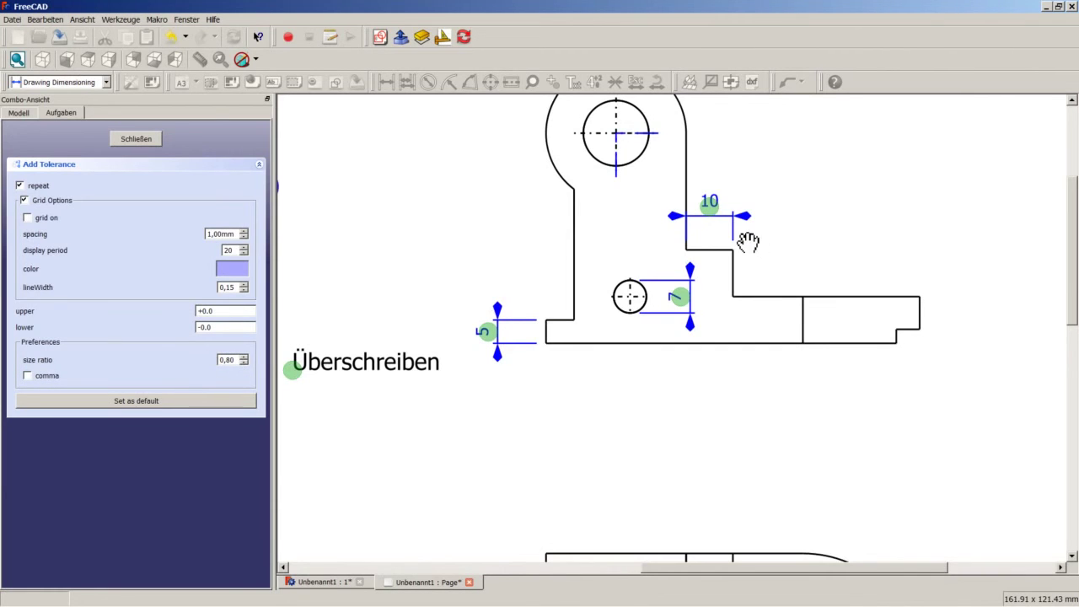
pyautogui.click(711, 211)
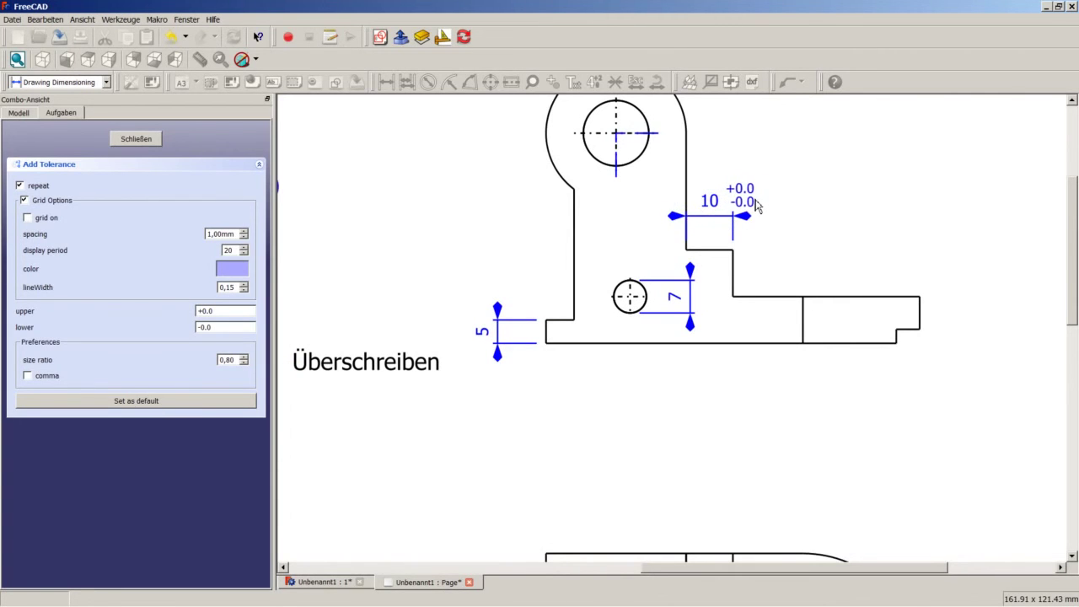
pyautogui.click(754, 205)
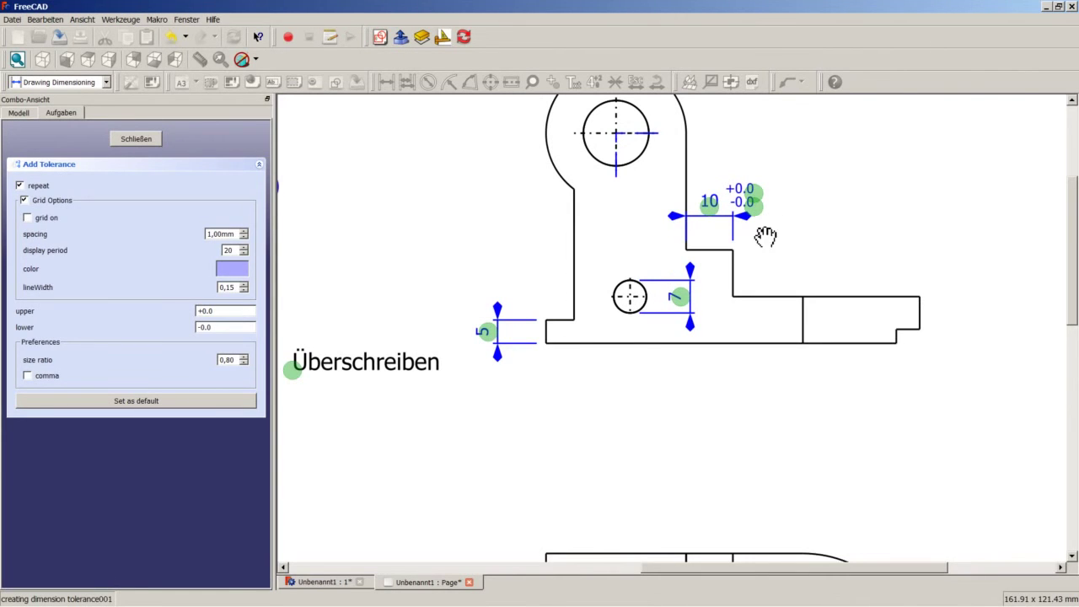
pyautogui.click(136, 140)
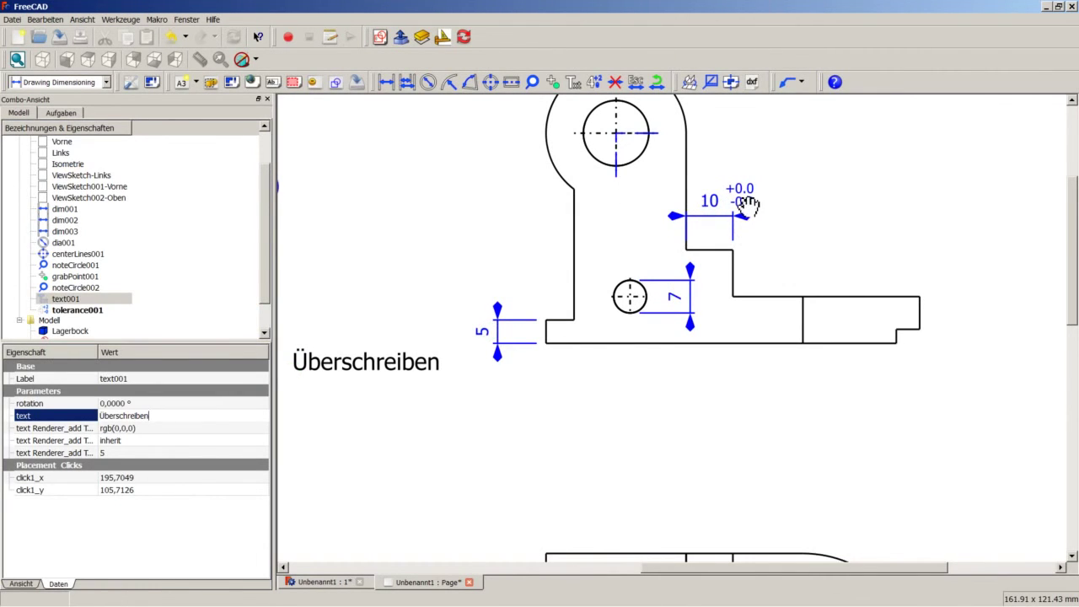
pyautogui.click(88, 312)
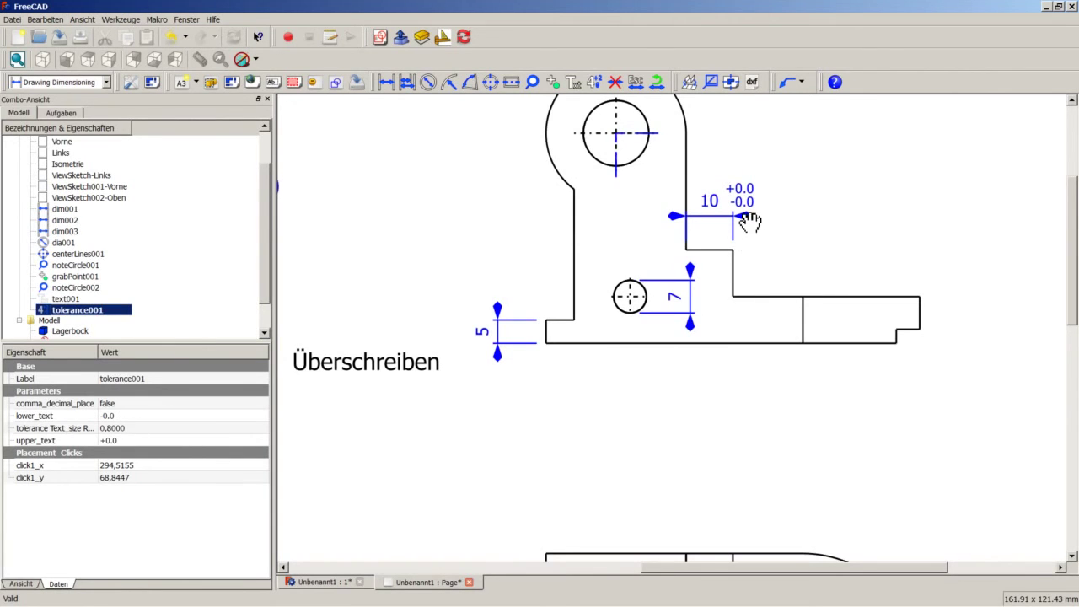
pyautogui.click(685, 424)
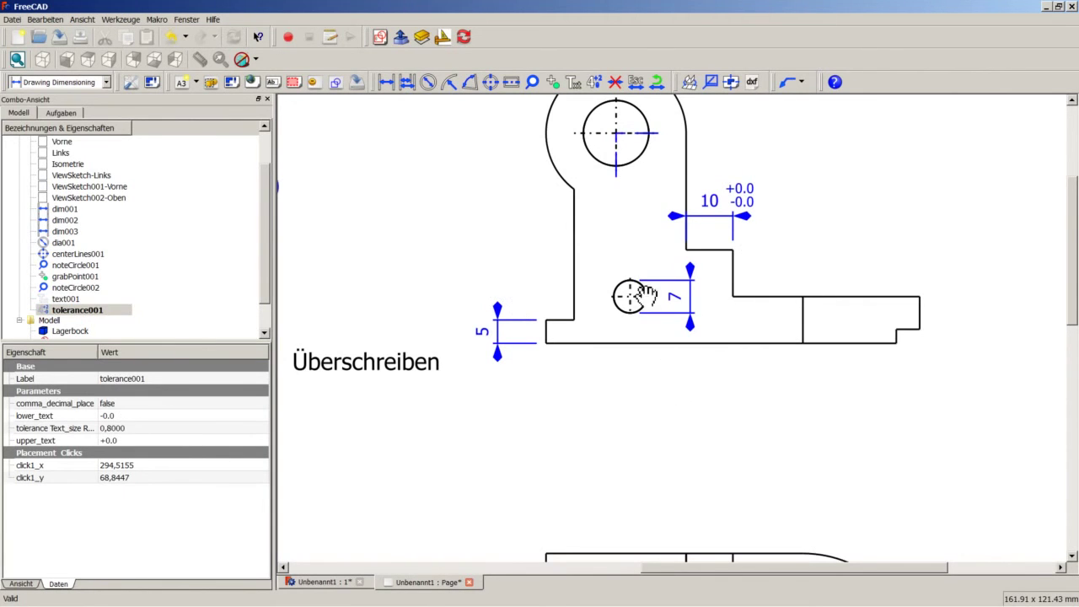
# Step: Delete the 10, 7 and 5 dimensions from the side view
pyautogui.click(612, 84)
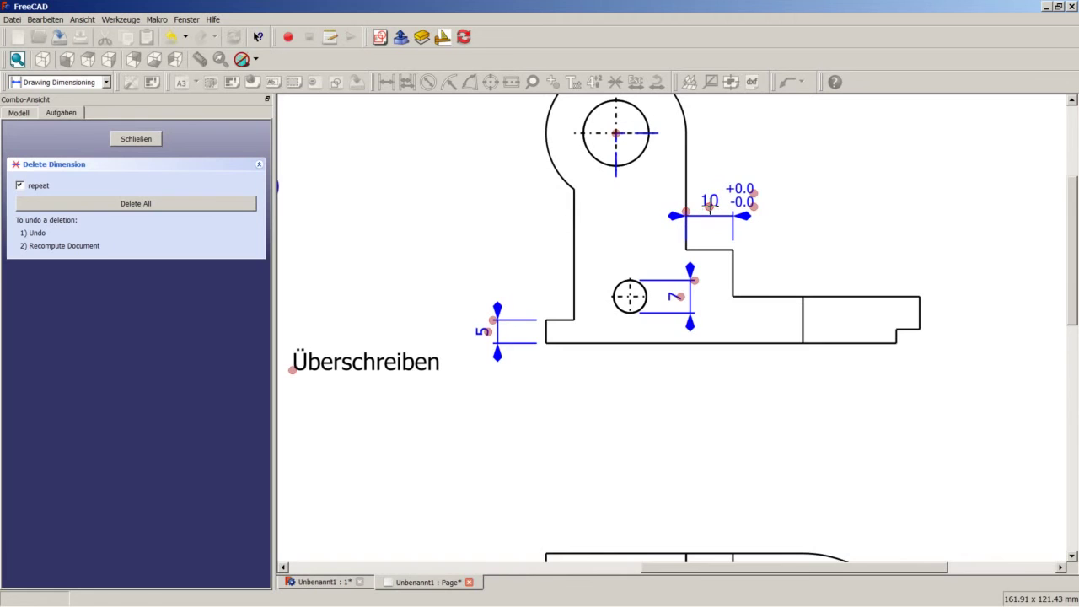
pyautogui.click(686, 212)
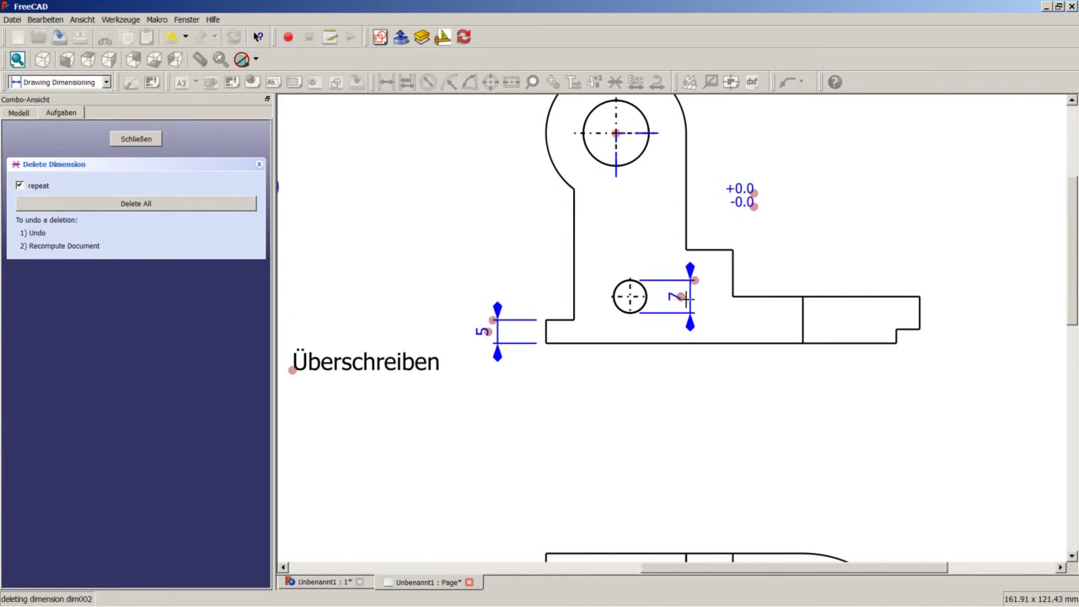
pyautogui.click(682, 300)
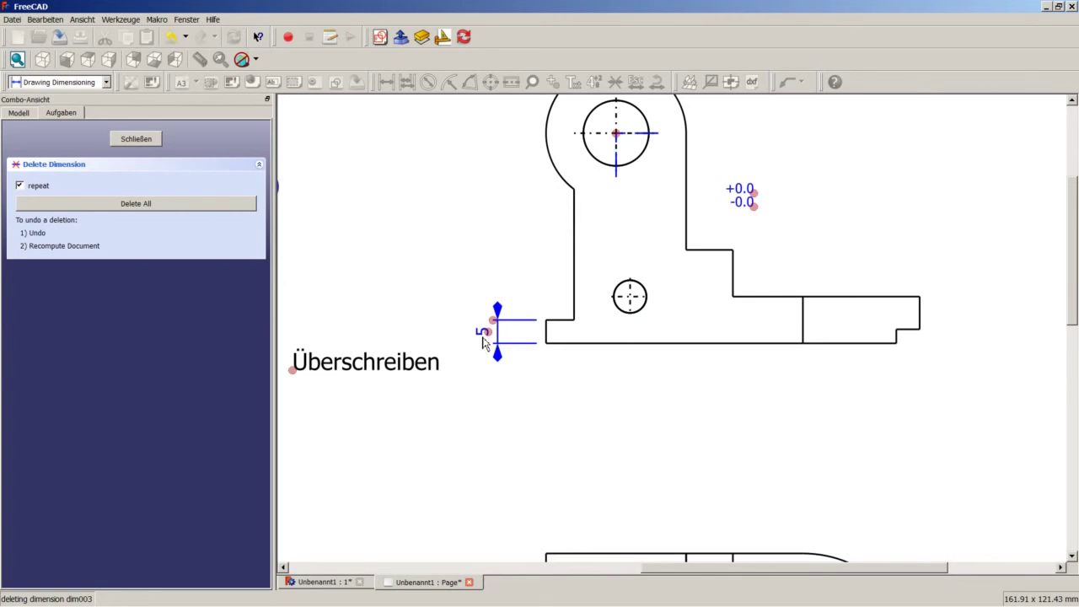
pyautogui.click(488, 331)
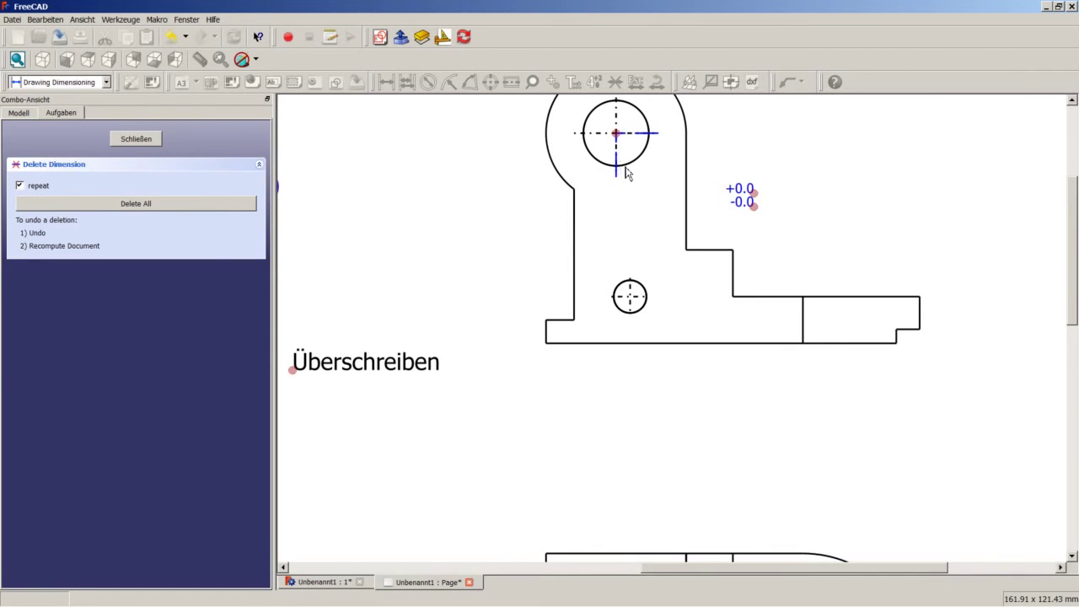
pyautogui.click(159, 141)
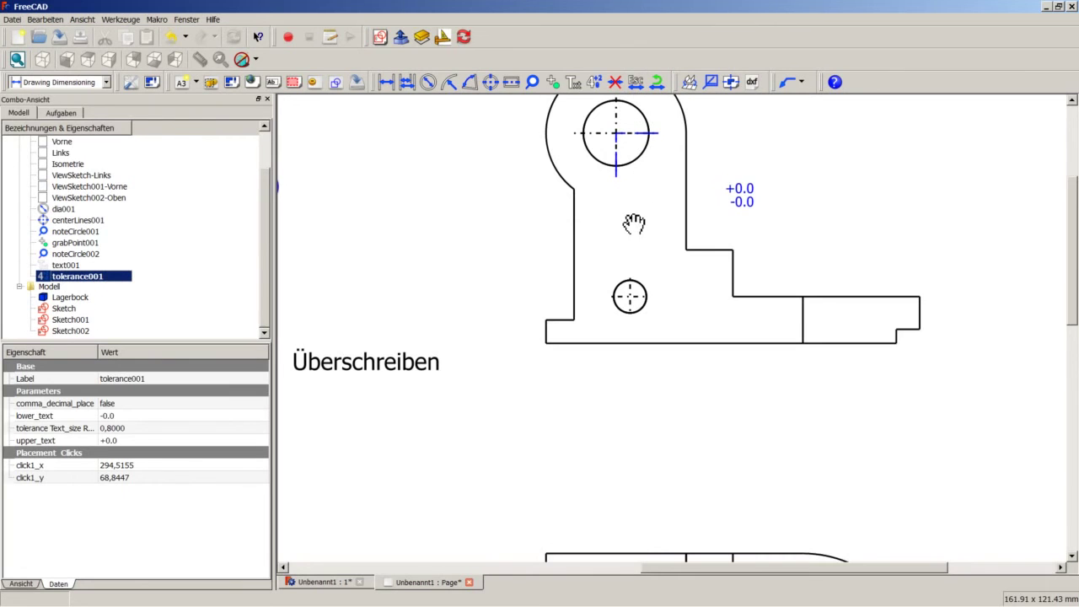
pyautogui.click(657, 81)
pyautogui.scroll(1, 691, 136)
pyautogui.scroll(2, 692, 138)
pyautogui.scroll(-2, 692, 137)
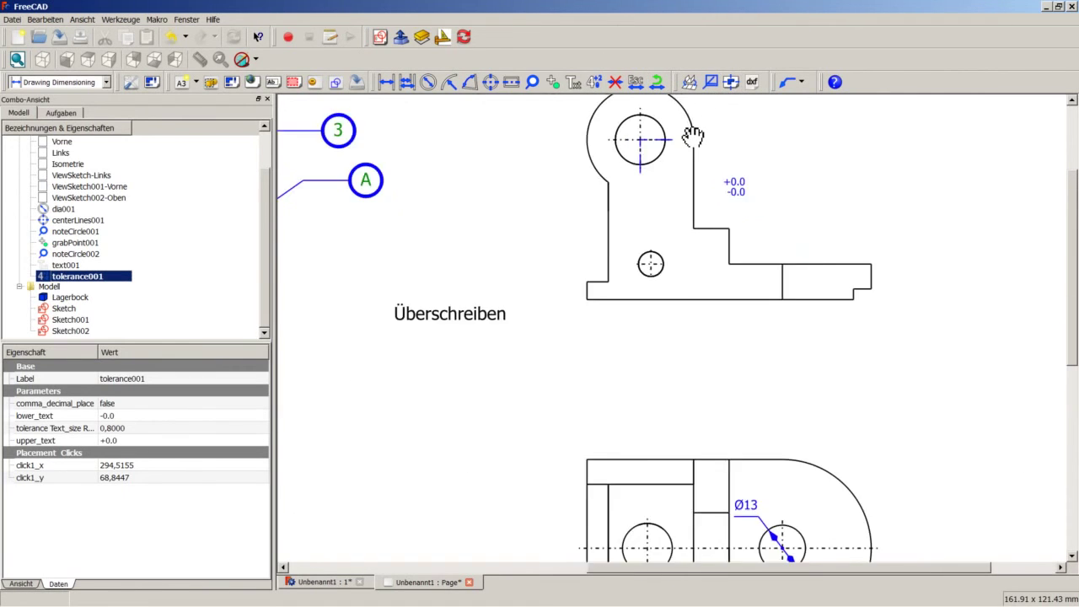
pyautogui.scroll(-2, 691, 137)
pyautogui.scroll(-1, 699, 132)
pyautogui.scroll(3, 801, 109)
pyautogui.scroll(1, 836, 151)
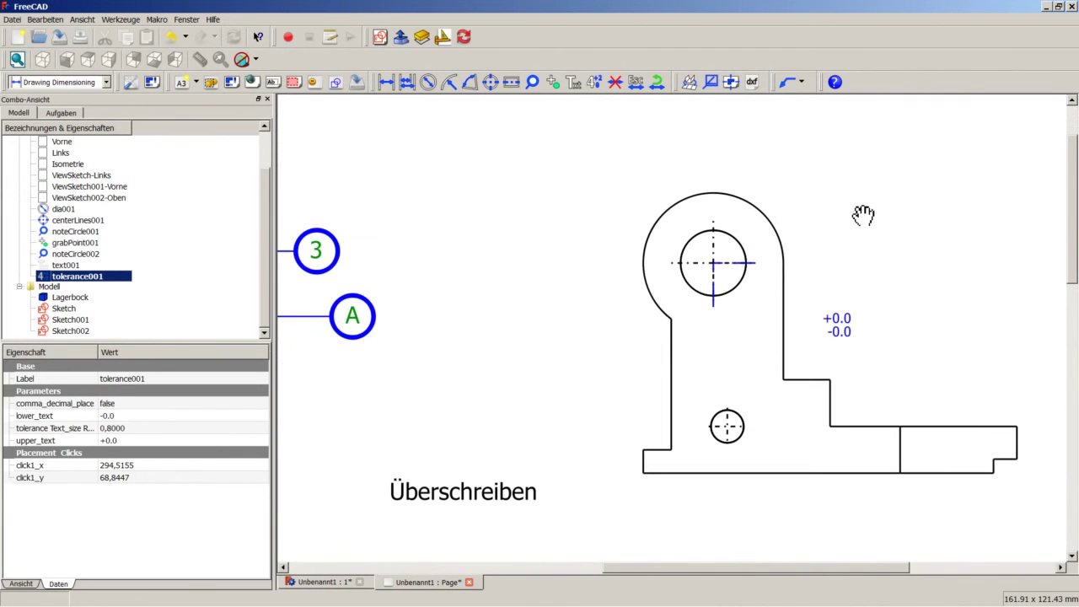
pyautogui.scroll(1, 838, 154)
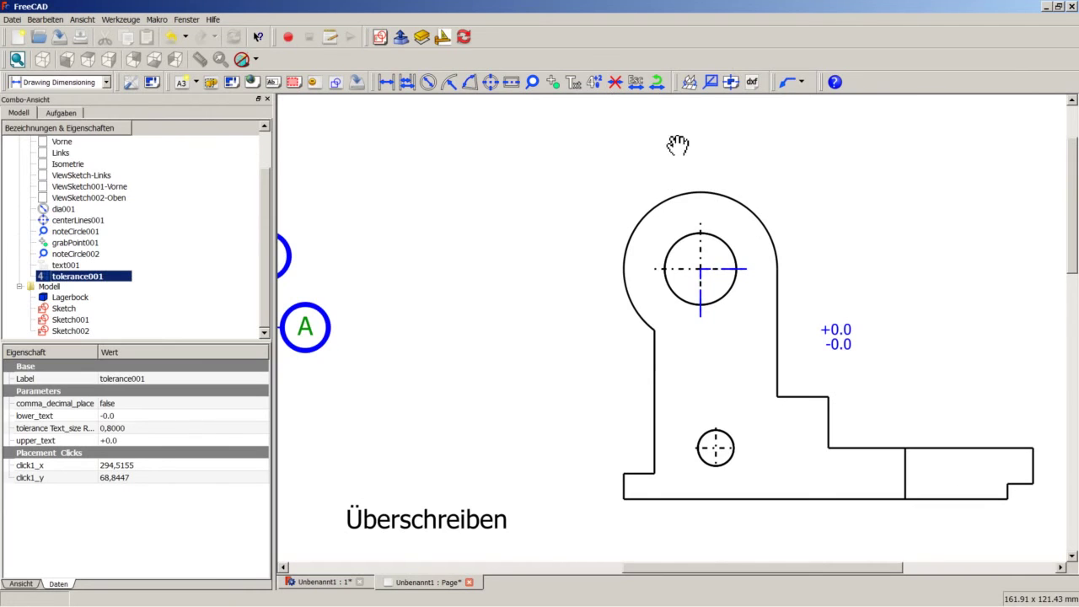
pyautogui.click(657, 83)
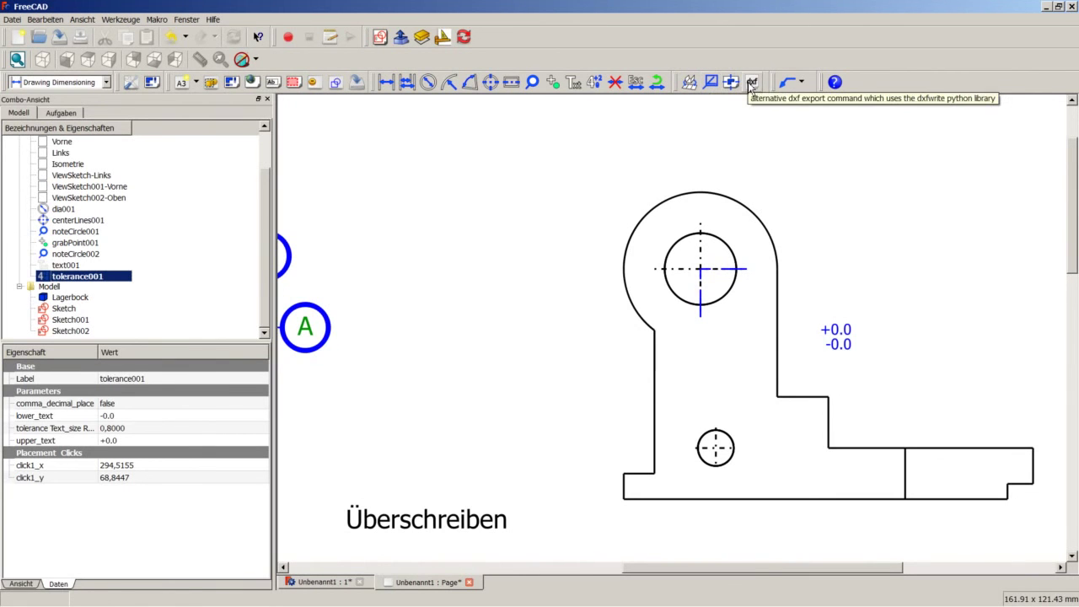
# Step: Add a V-groove weld symbol, weld001, with a bent leader to the rounded edge
pyautogui.click(801, 82)
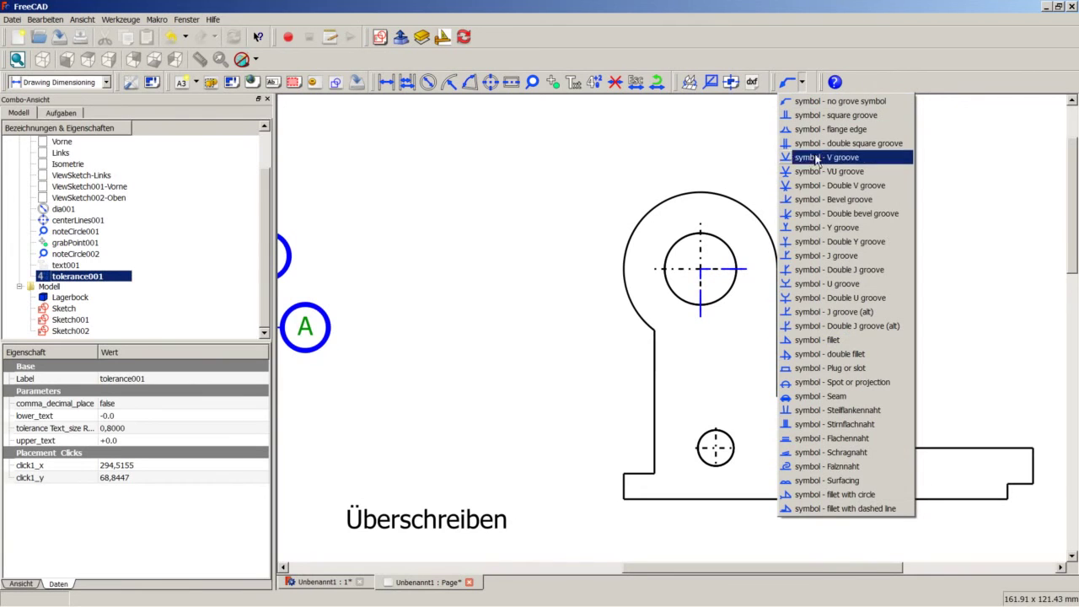
pyautogui.click(819, 187)
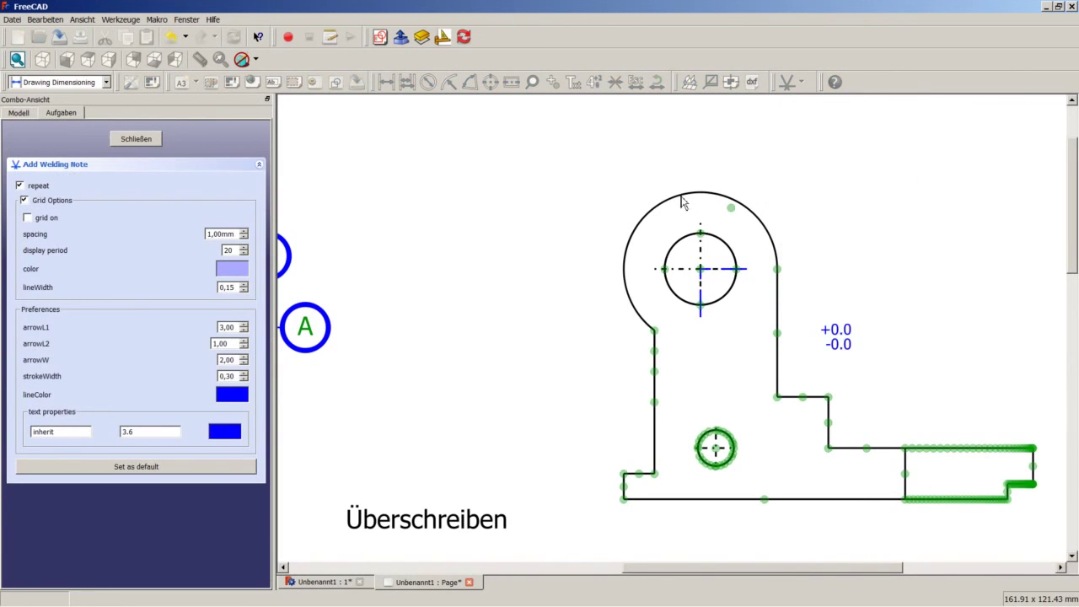
pyautogui.click(655, 329)
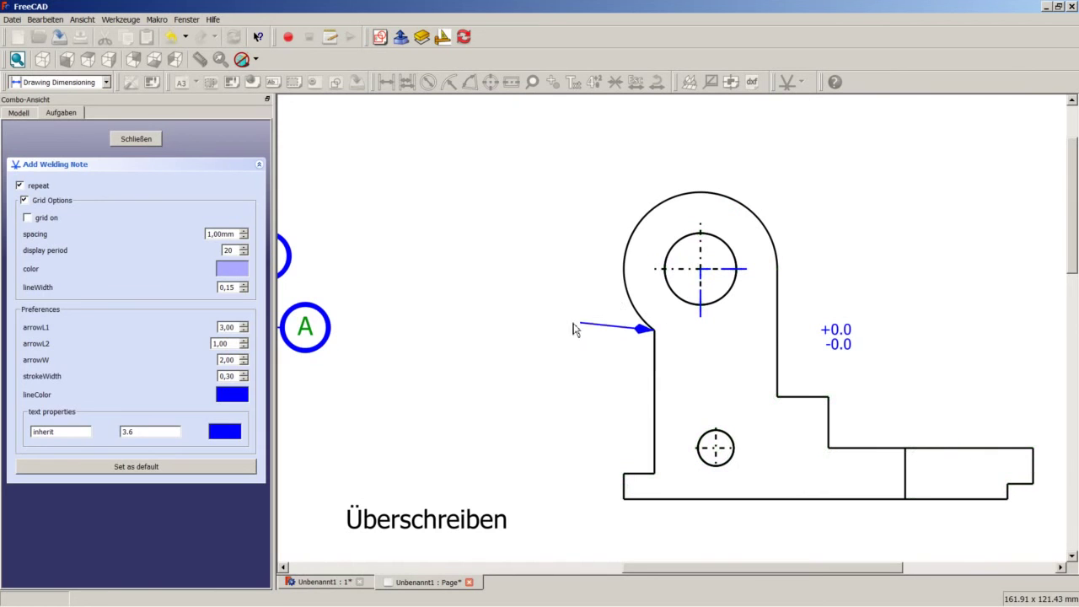
pyautogui.click(516, 315)
pyautogui.click(424, 314)
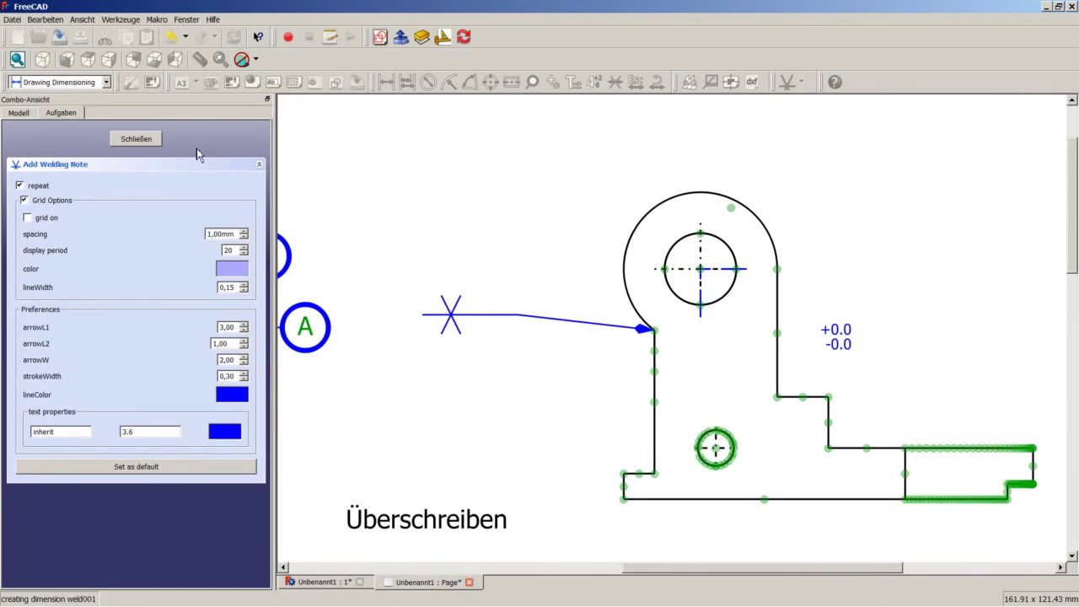
pyautogui.click(127, 140)
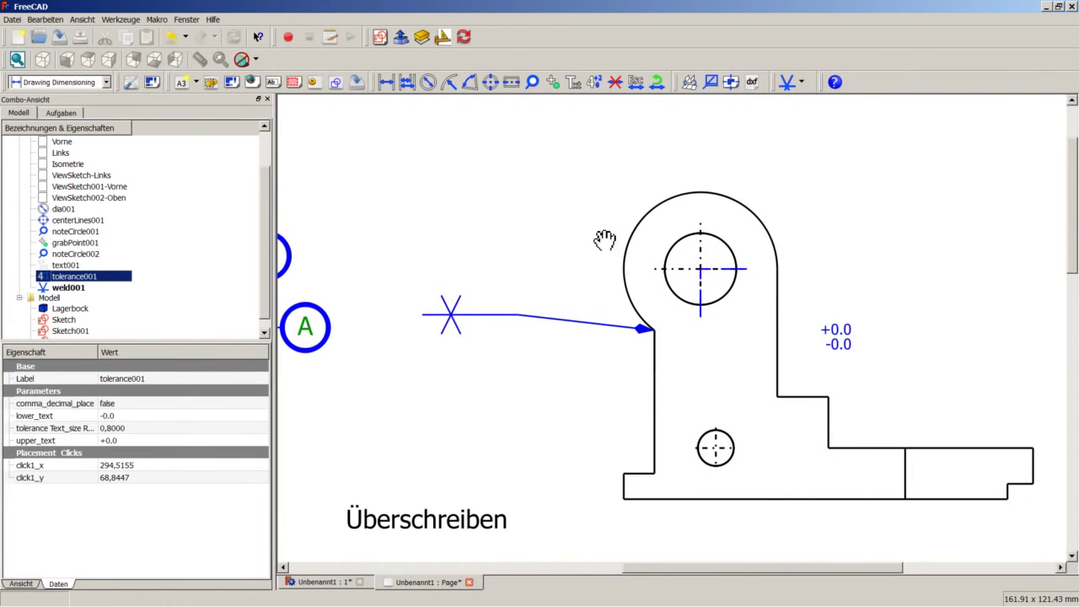
pyautogui.scroll(-1, 570, 251)
pyautogui.scroll(-1, 570, 251)
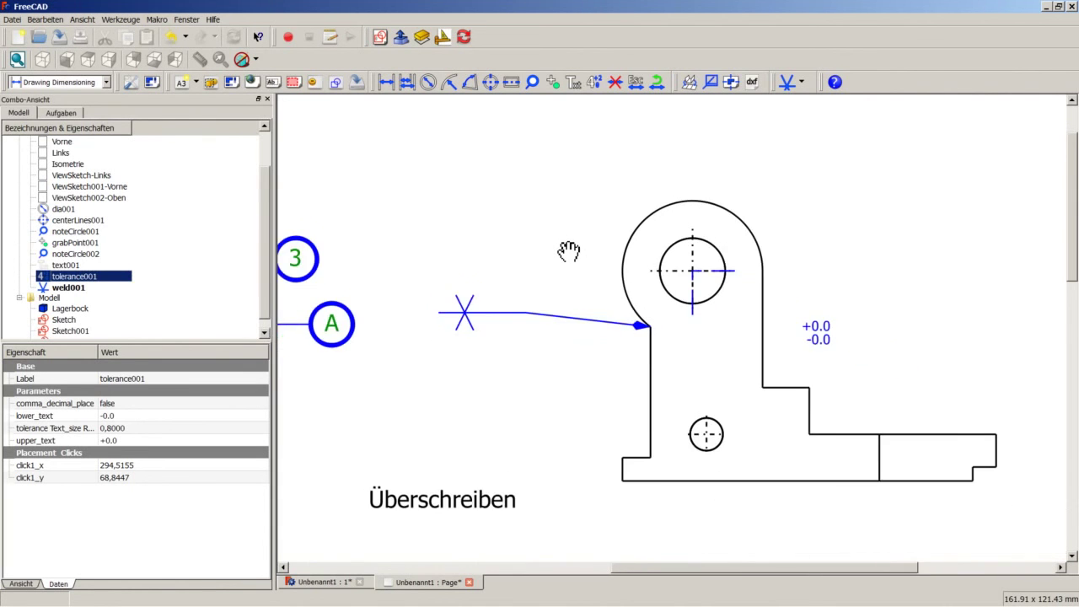
pyautogui.scroll(-1, 571, 248)
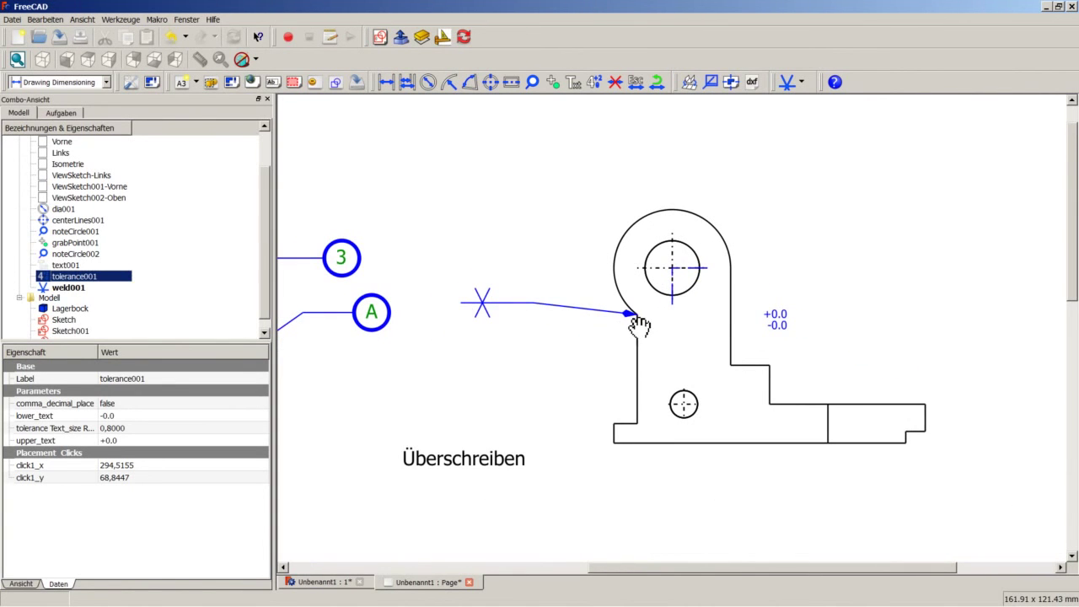
pyautogui.scroll(-1, 782, 118)
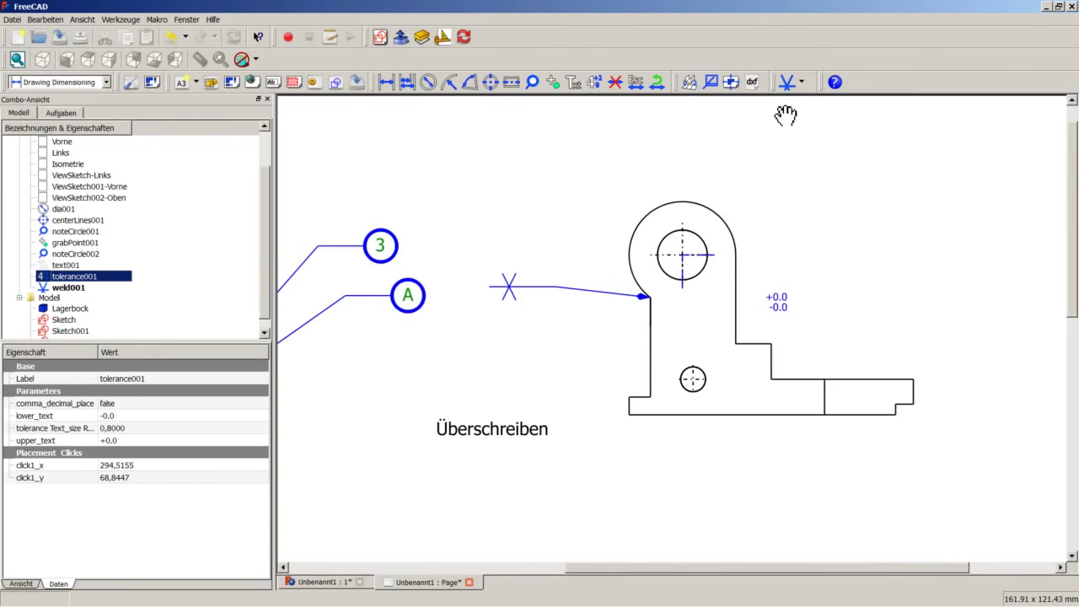
pyautogui.scroll(-2, 782, 118)
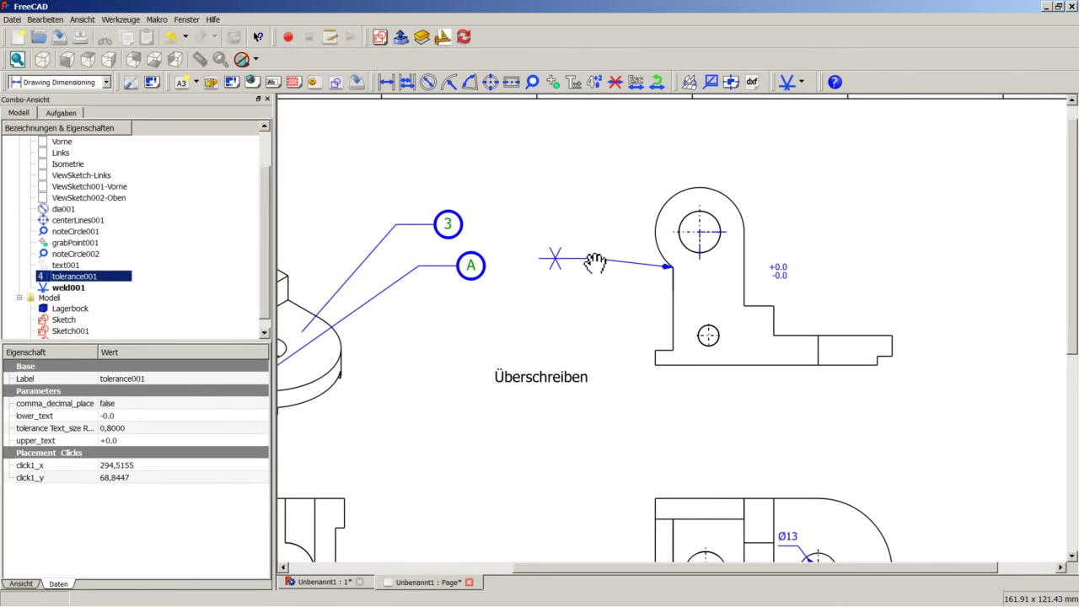
pyautogui.scroll(-2, 599, 257)
pyautogui.scroll(-1, 597, 265)
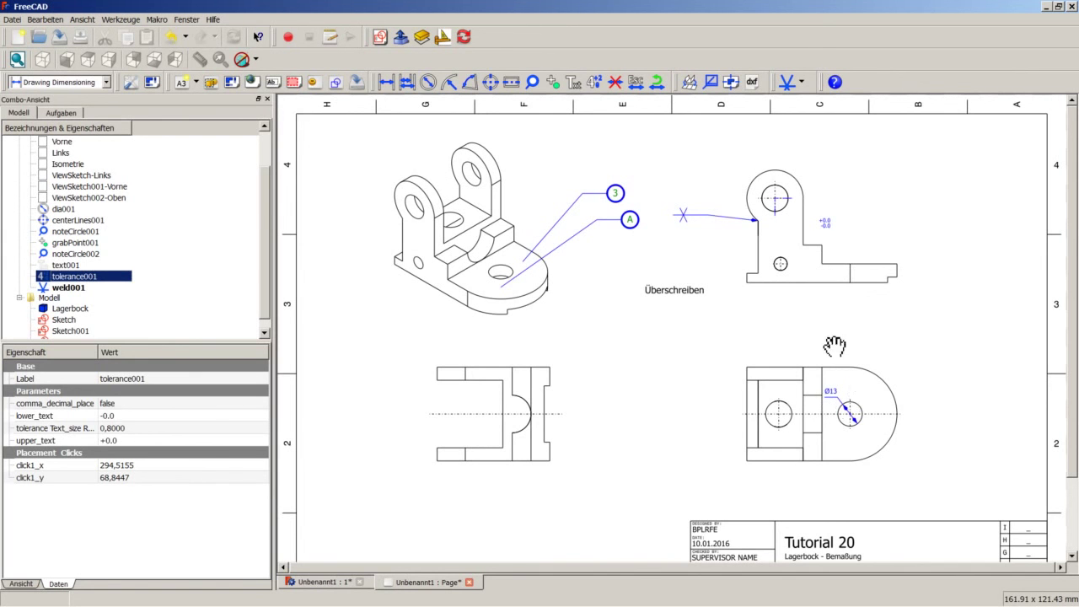
pyautogui.scroll(-1, 824, 275)
pyautogui.scroll(3, 809, 244)
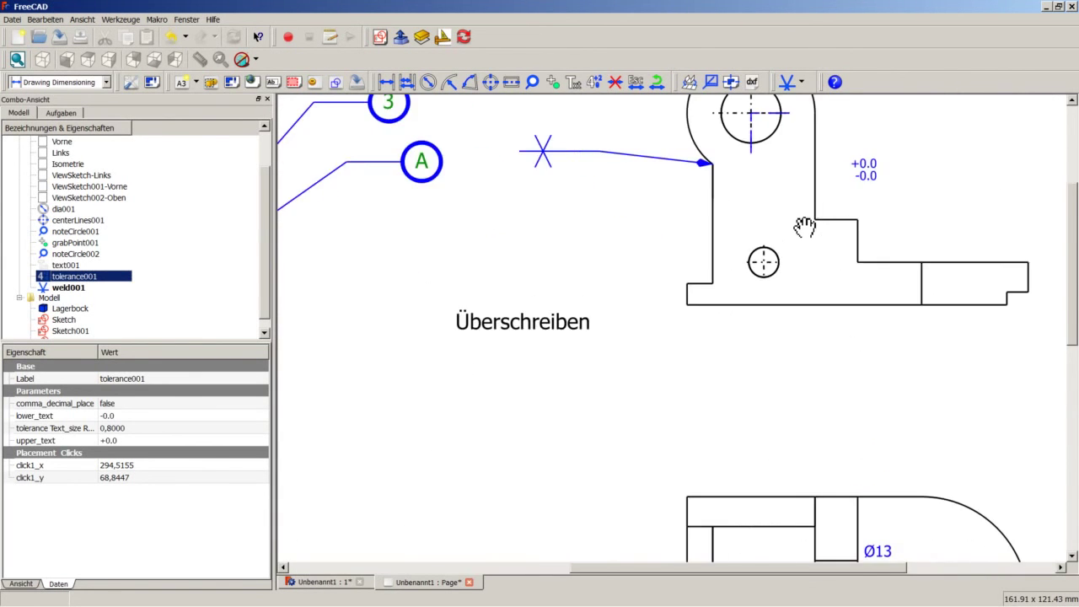
pyautogui.scroll(2, 802, 226)
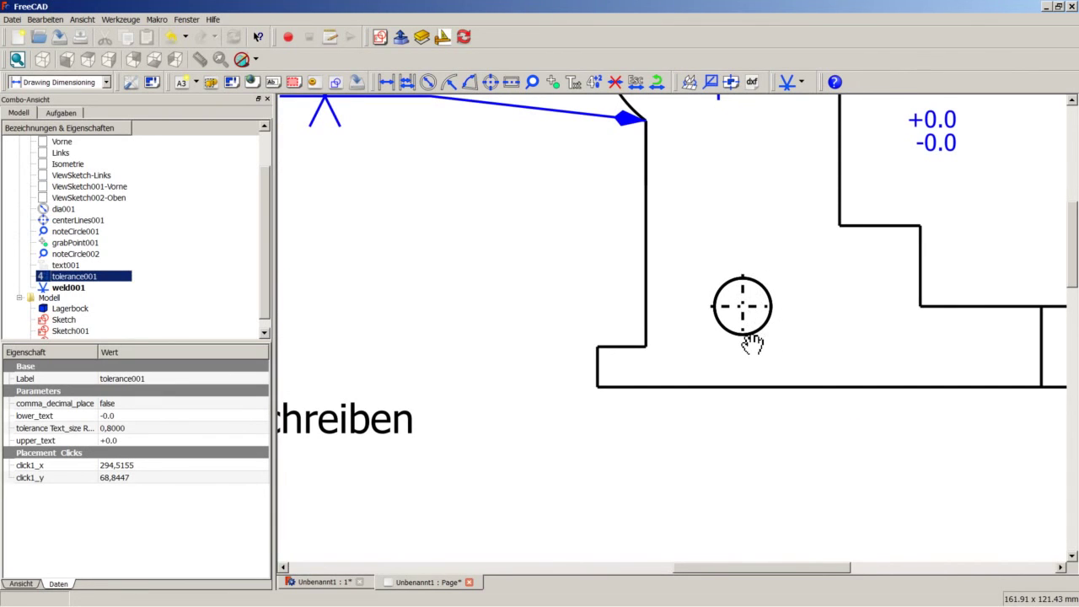
# Step: Add a vertical 7 linear dimension across the side view's small hole, placed to its right
pyautogui.click(387, 83)
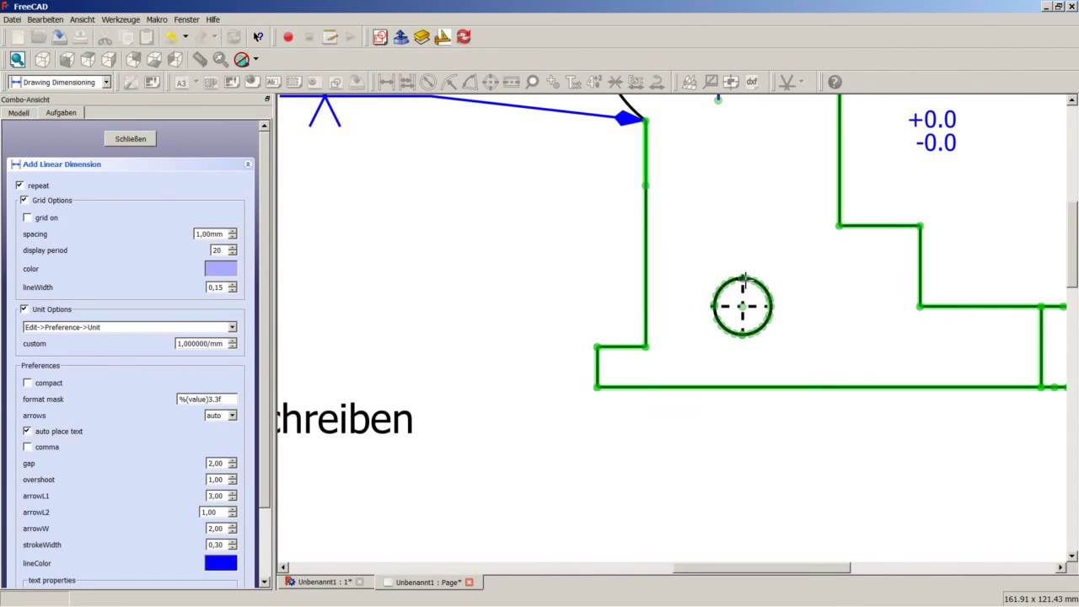
pyautogui.click(744, 280)
pyautogui.click(745, 336)
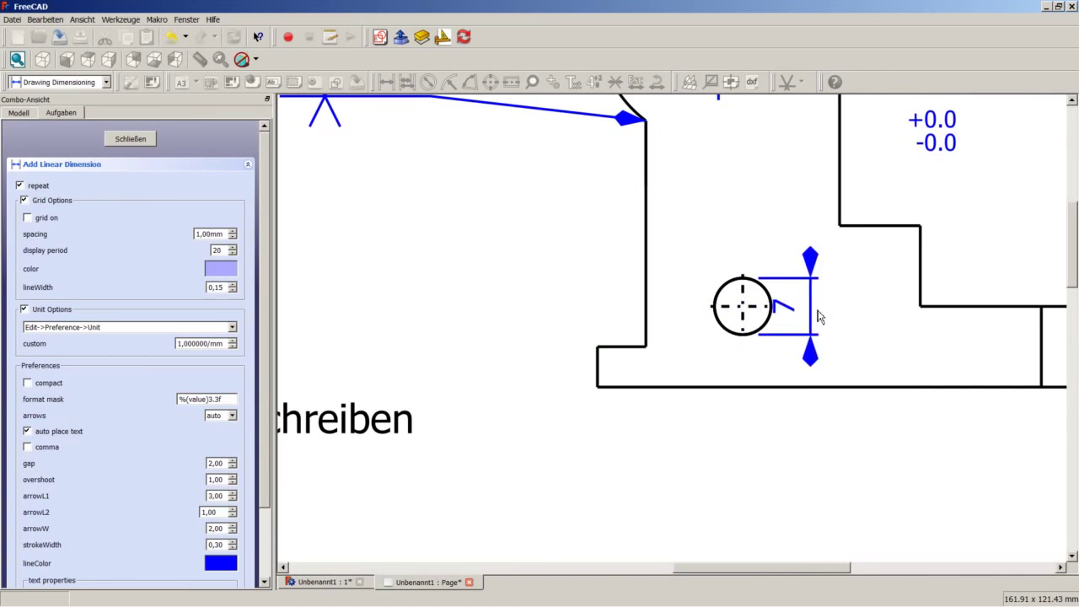
pyautogui.click(834, 313)
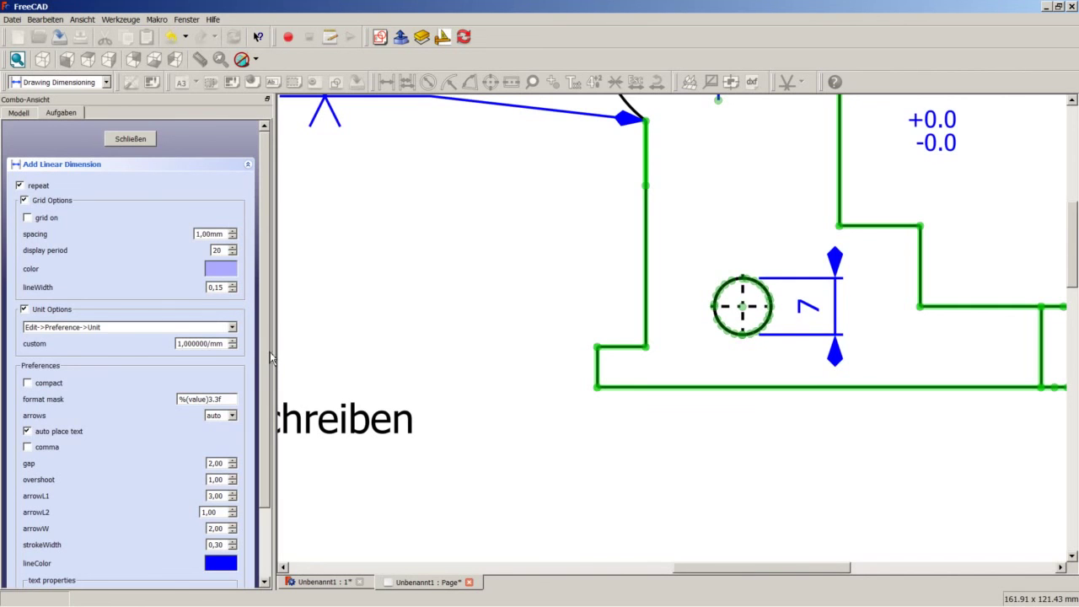
pyautogui.moveTo(270, 351); pyautogui.dragTo(263, 448)
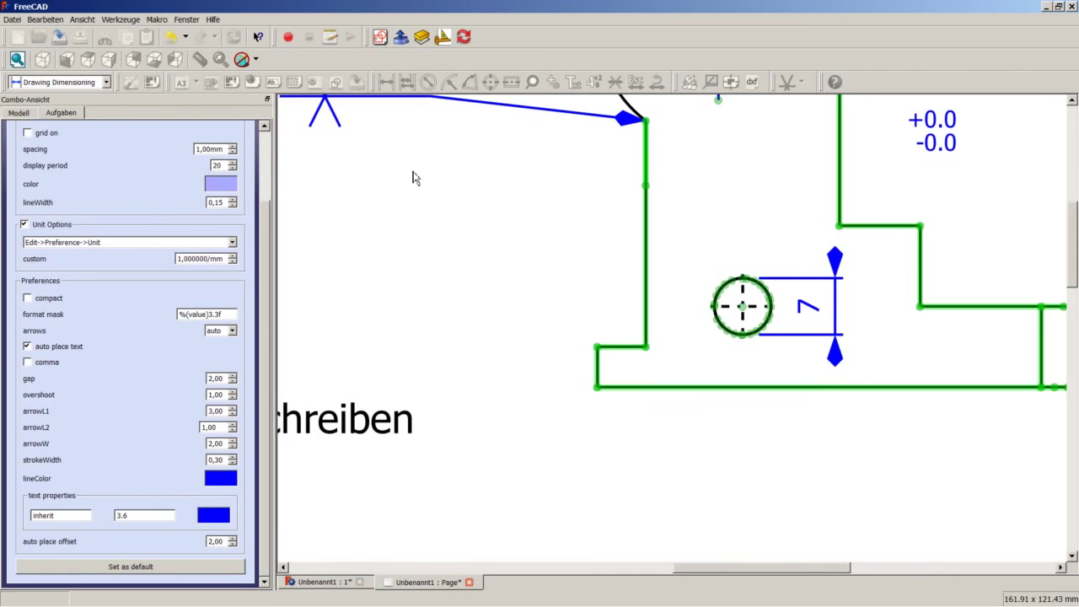
pyautogui.scroll(3, 264, 245)
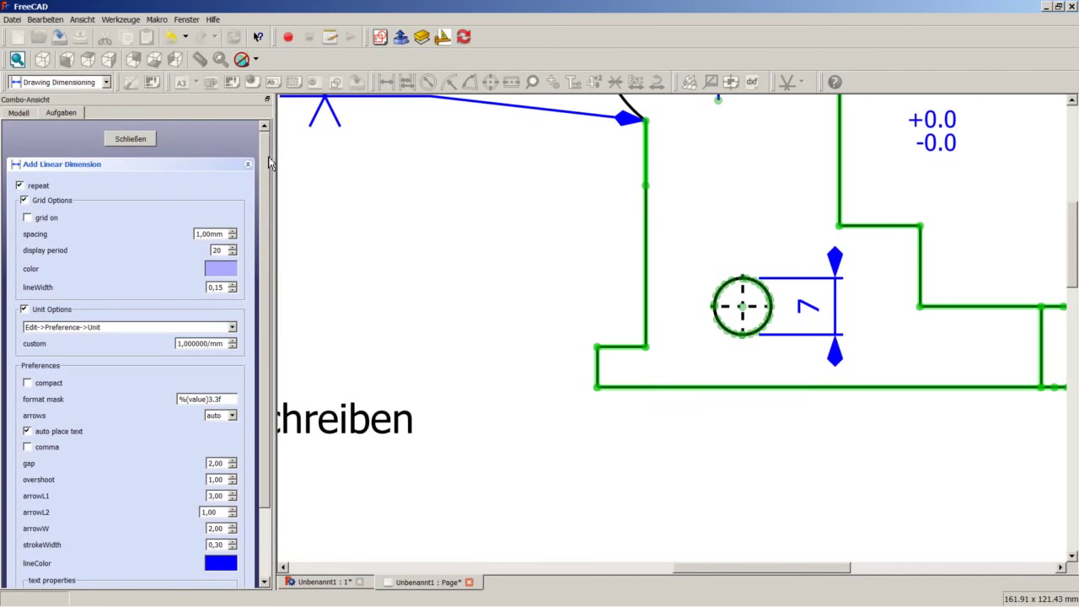
pyautogui.click(148, 142)
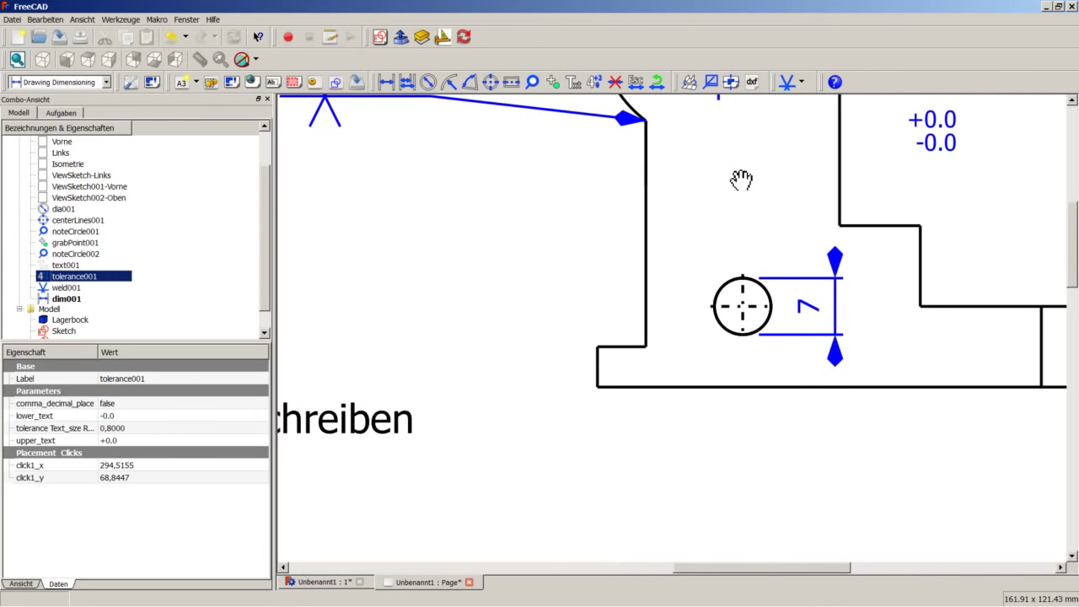
# Step: Zoom around the side view to check the new 7 dimension beside the tolerance note
pyautogui.scroll(-1, 740, 177)
pyautogui.scroll(-3, 741, 177)
pyautogui.scroll(-2, 742, 174)
pyautogui.scroll(-2, 747, 174)
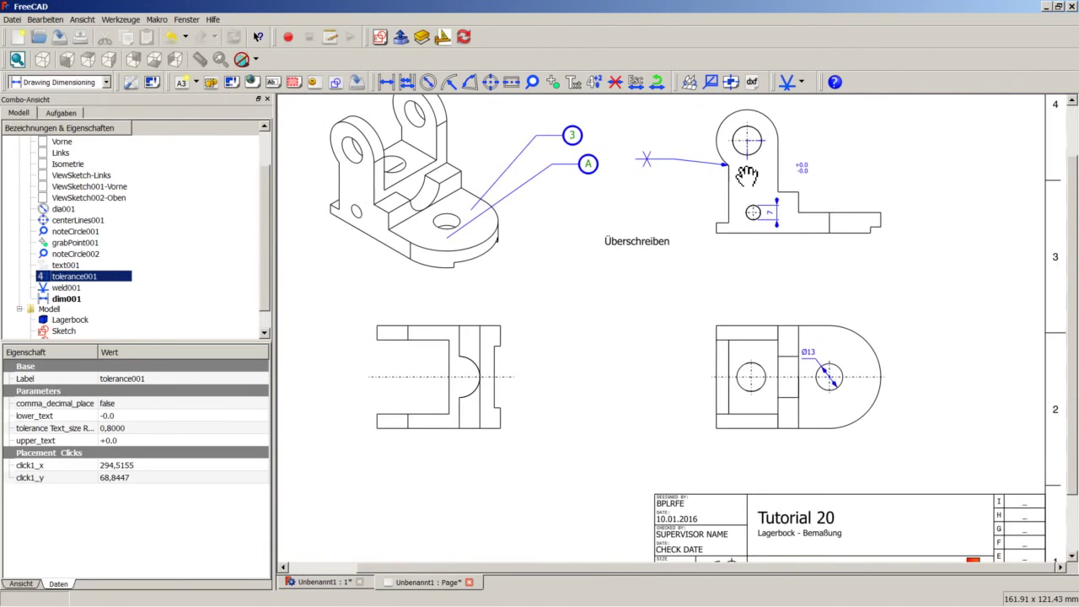
pyautogui.scroll(-1, 759, 168)
pyautogui.scroll(1, 796, 203)
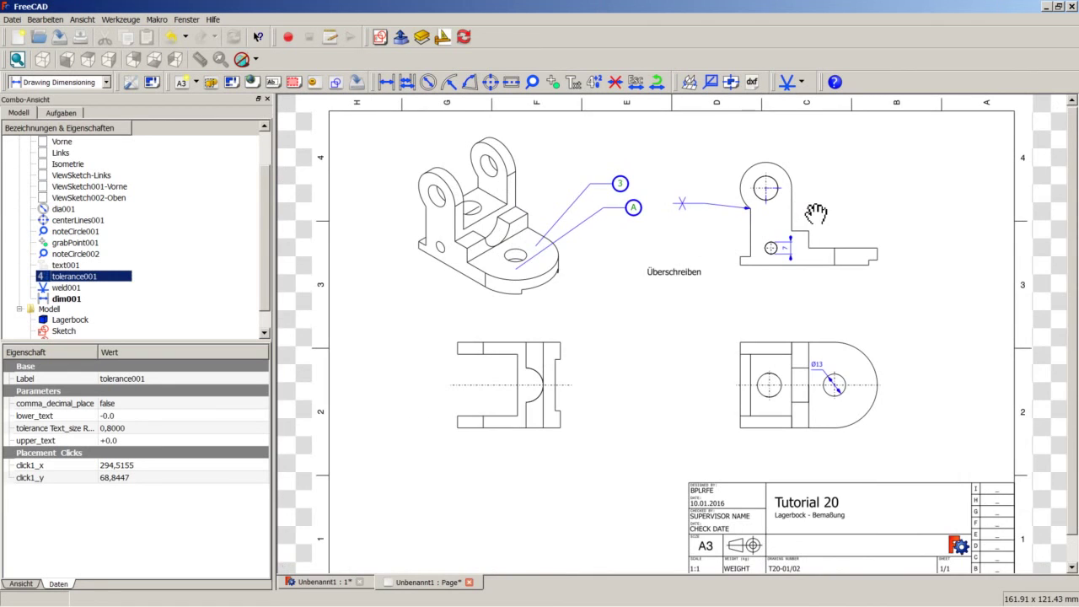
pyautogui.scroll(1, 820, 218)
pyautogui.scroll(-1, 834, 285)
pyautogui.scroll(-1, 835, 284)
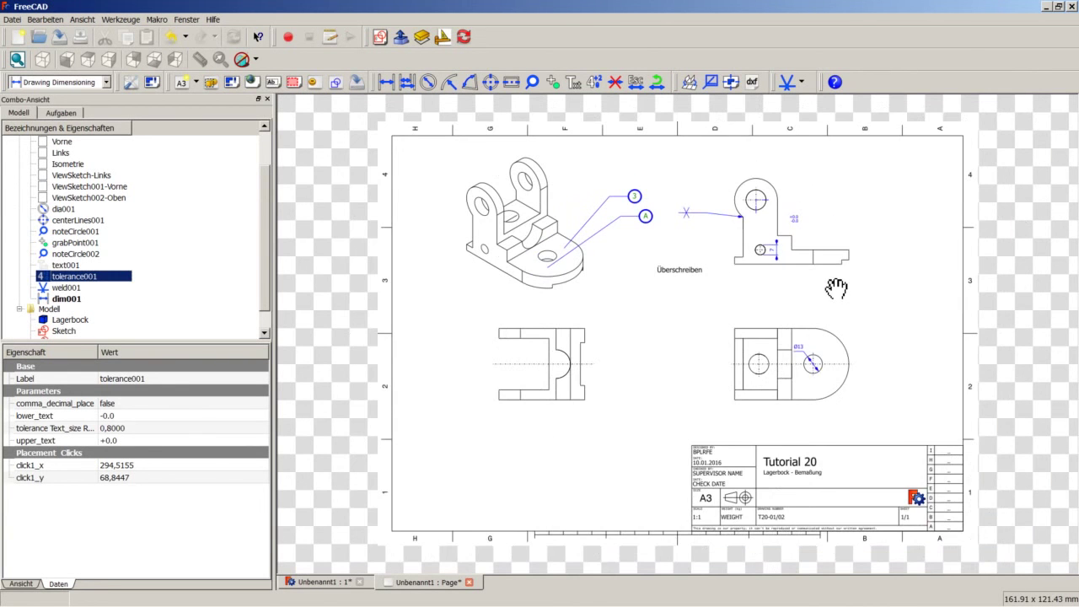
pyautogui.scroll(1, 846, 301)
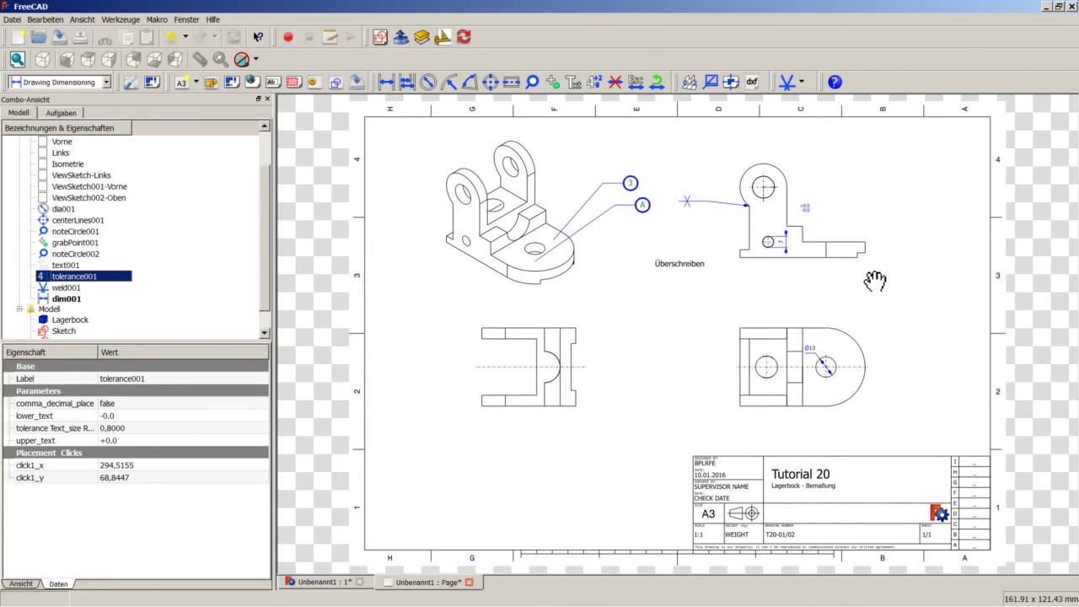